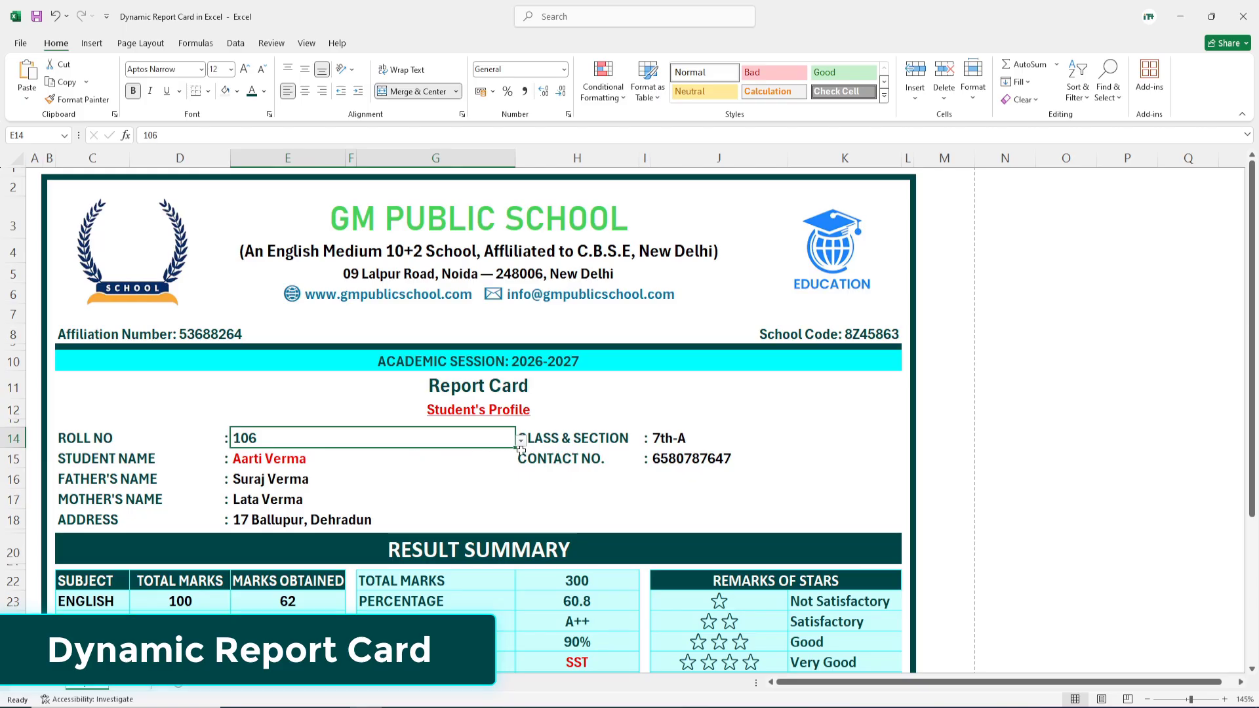
Step: Cycle the E14 roll number through 103, 109 and 104, ending on 106
click(522, 446)
click(344, 489)
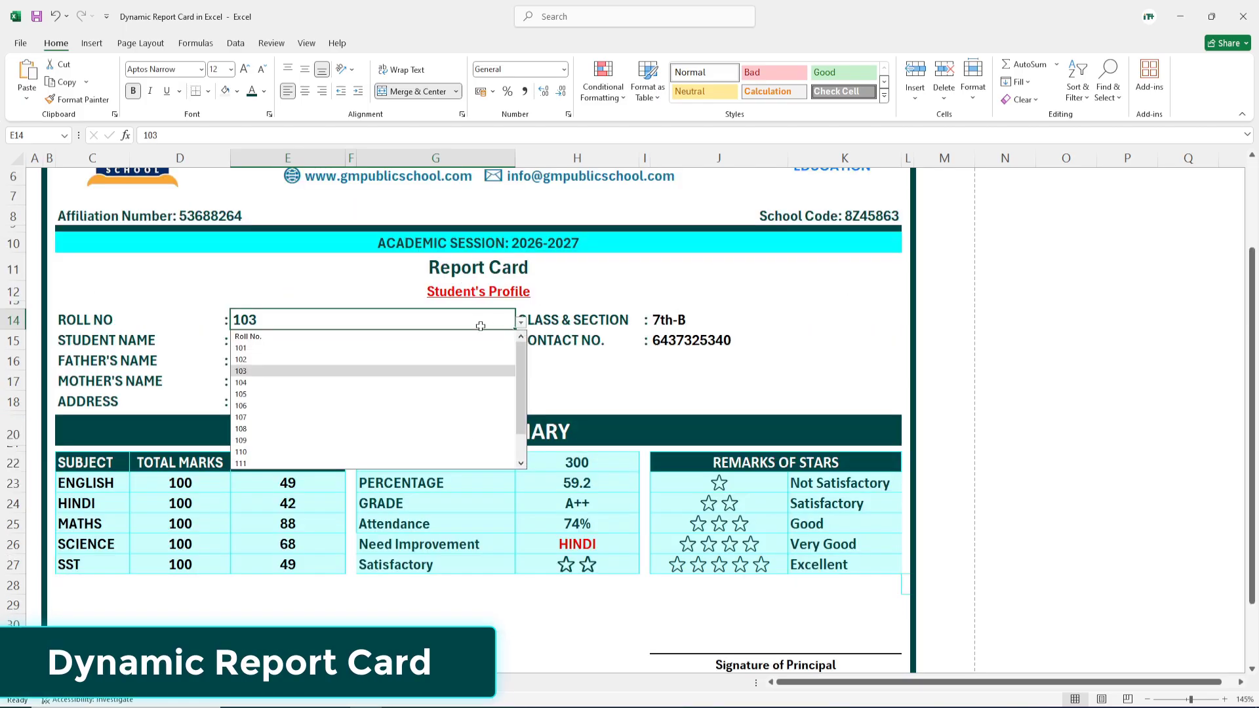
click(250, 442)
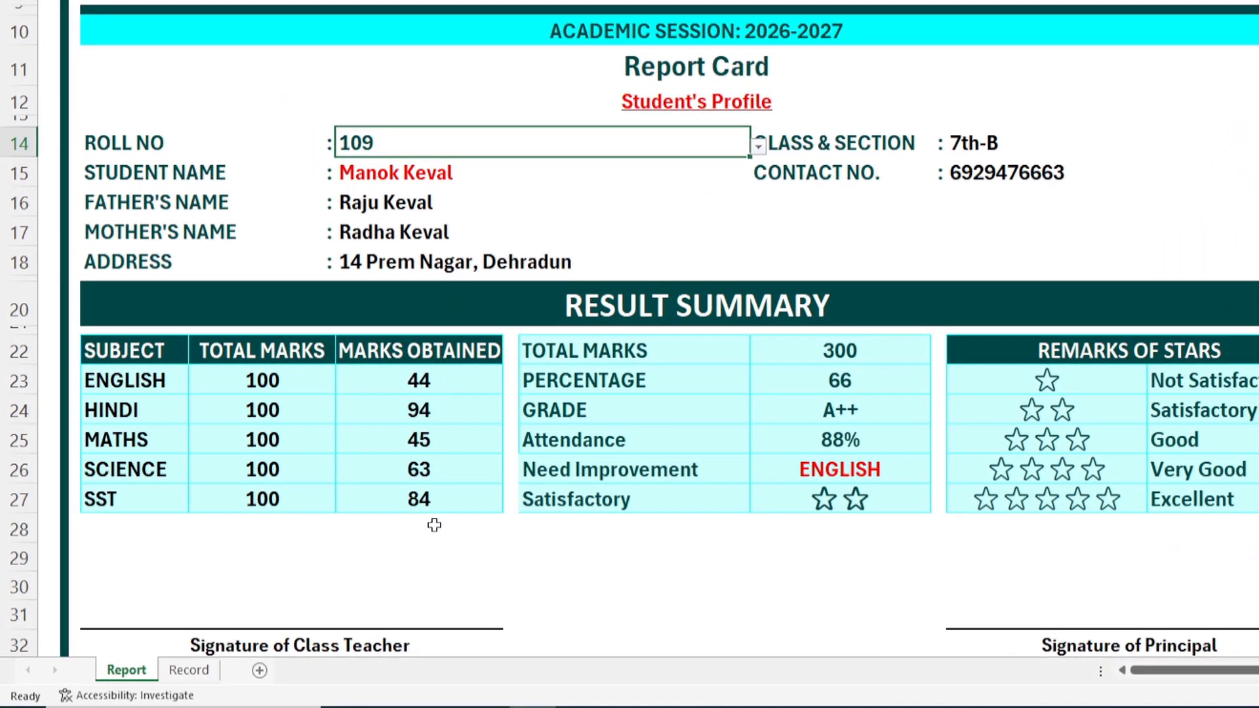
click(759, 151)
click(395, 241)
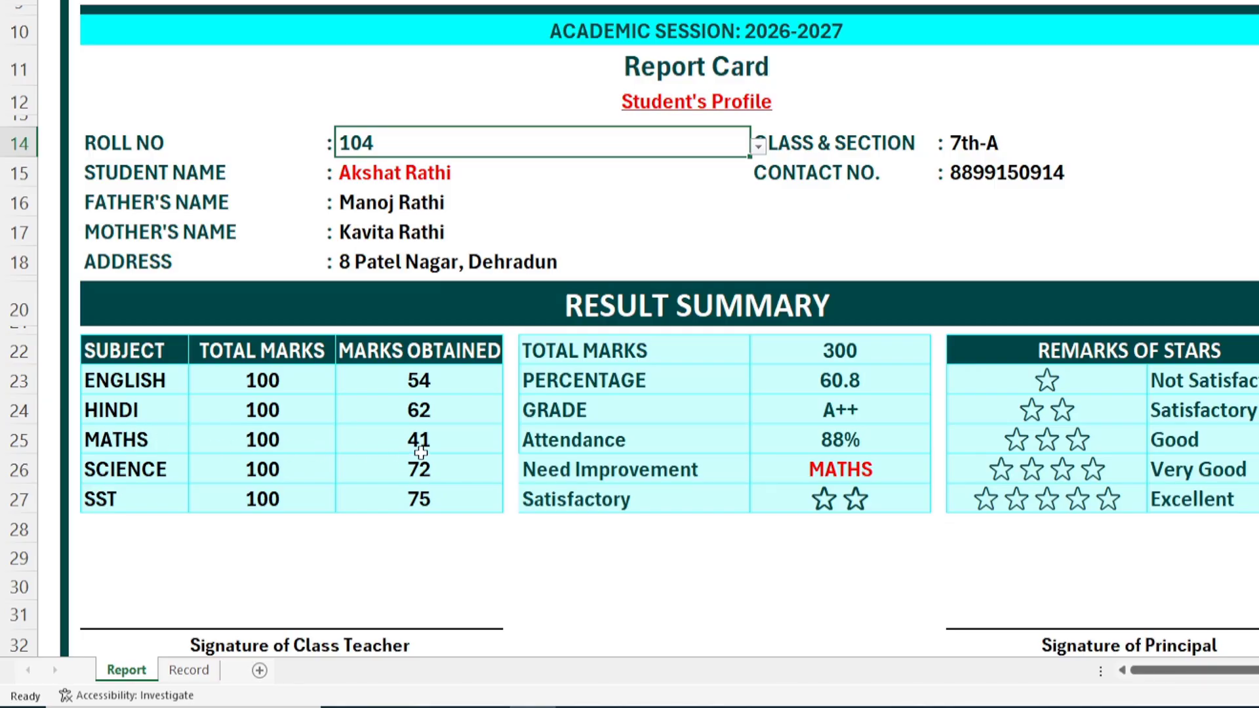
click(758, 145)
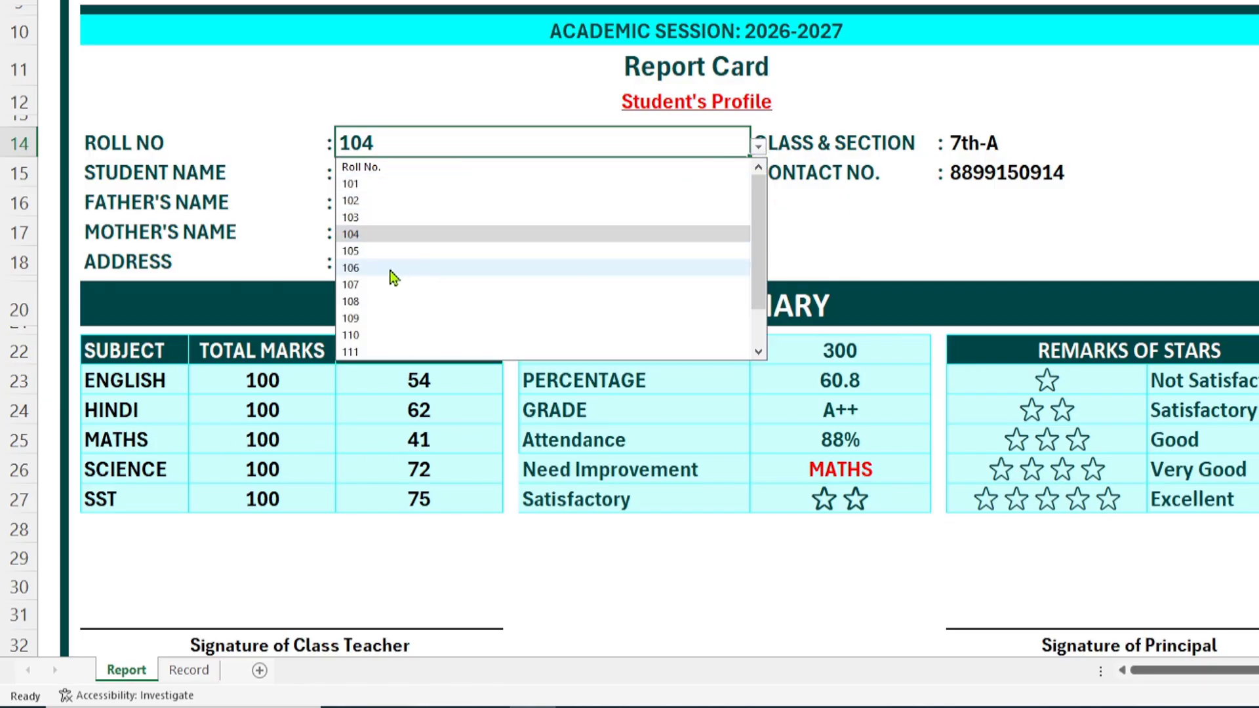
click(365, 272)
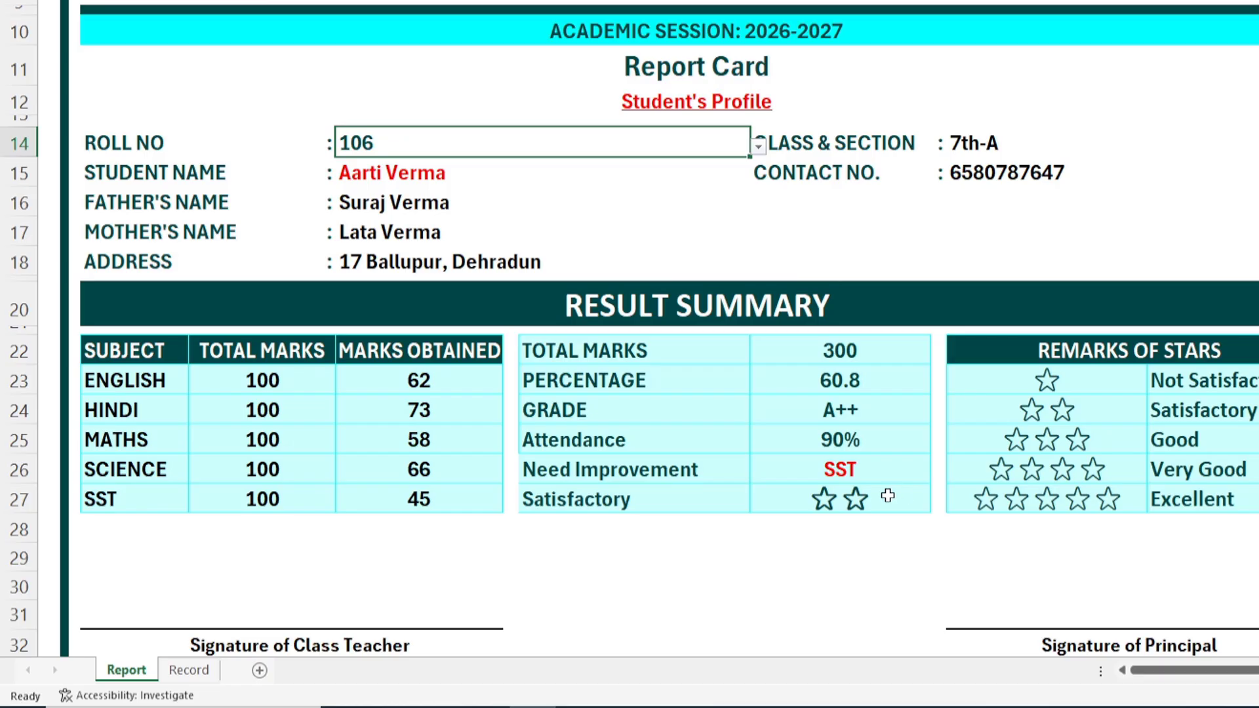
Step: Try four and two stars in the row 27 rating cell, then settle on five stars
click(941, 502)
click(955, 503)
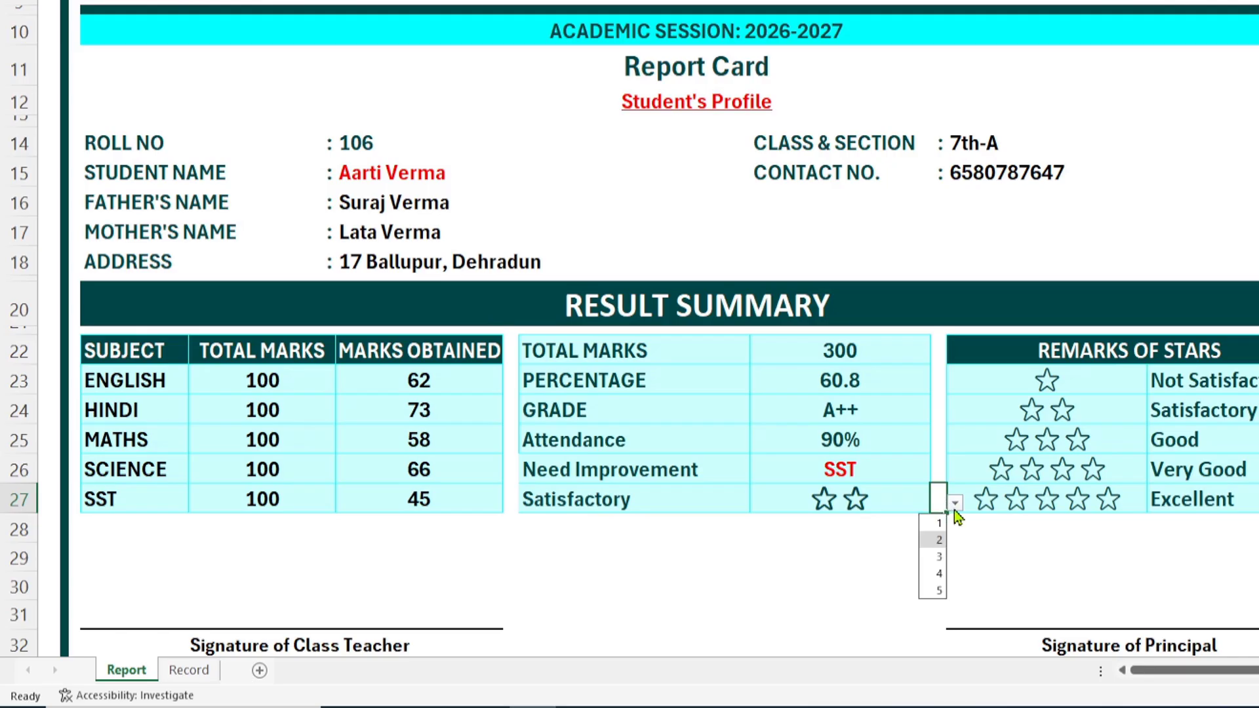
click(938, 573)
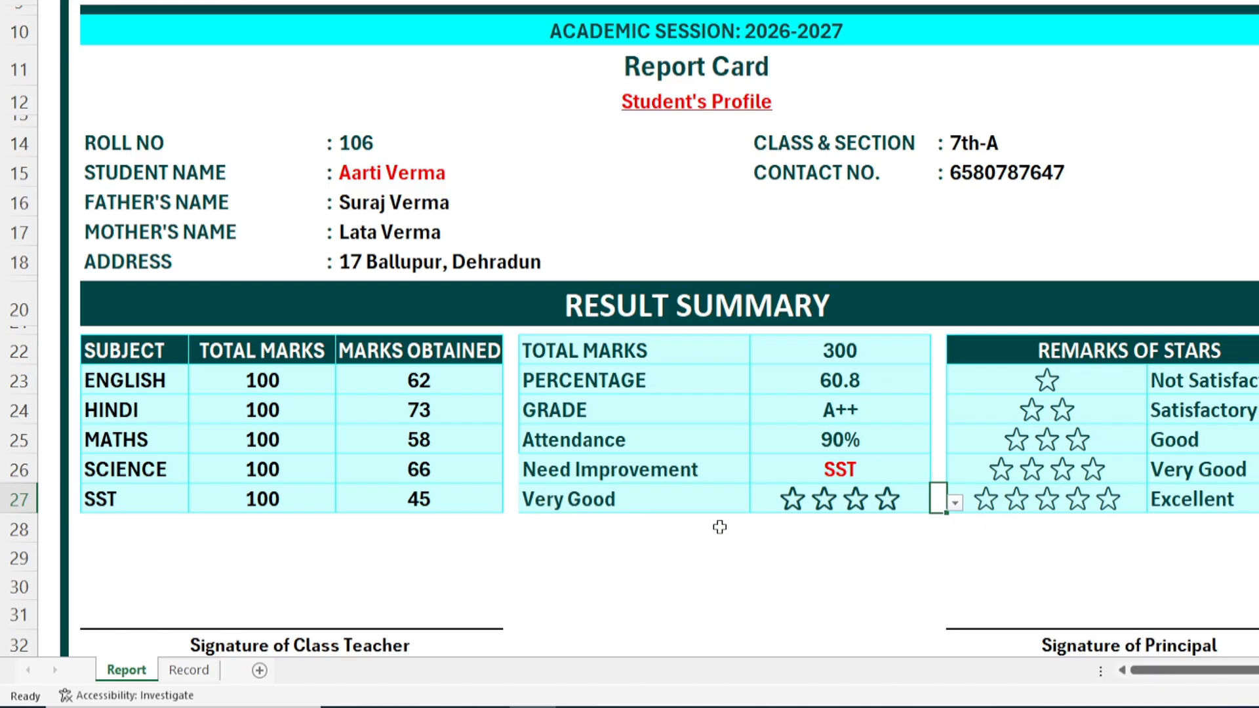
click(954, 508)
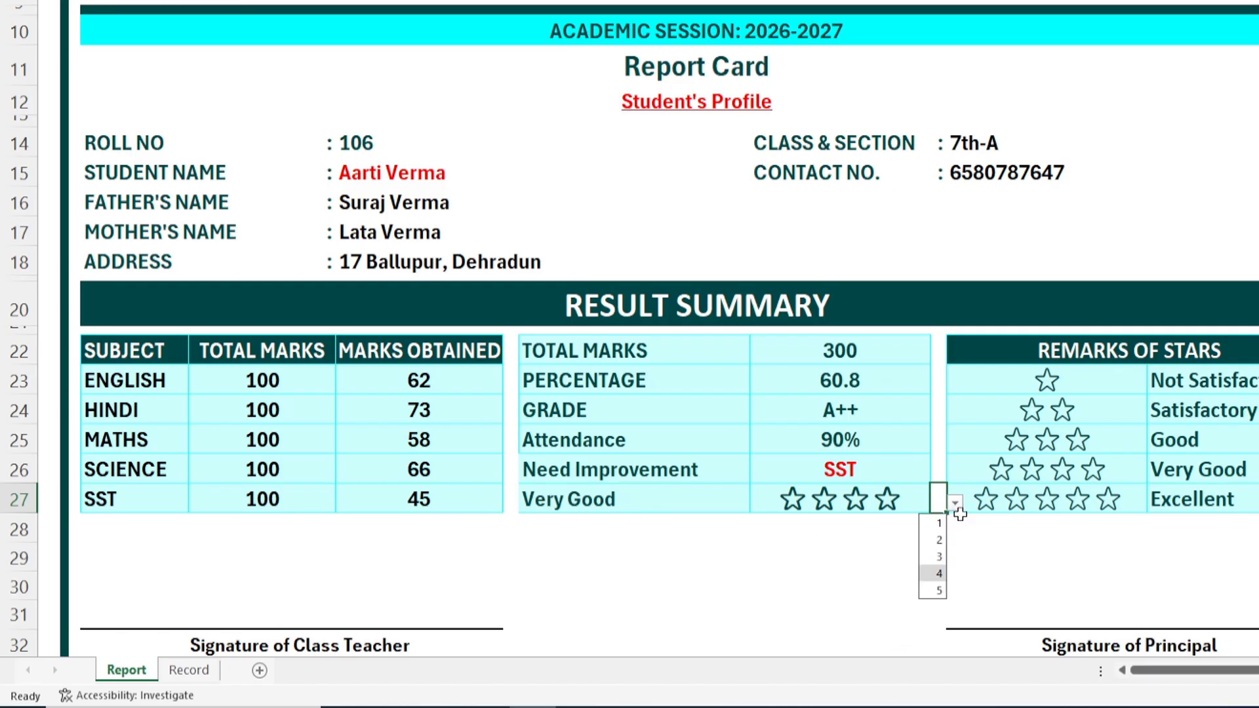
click(939, 539)
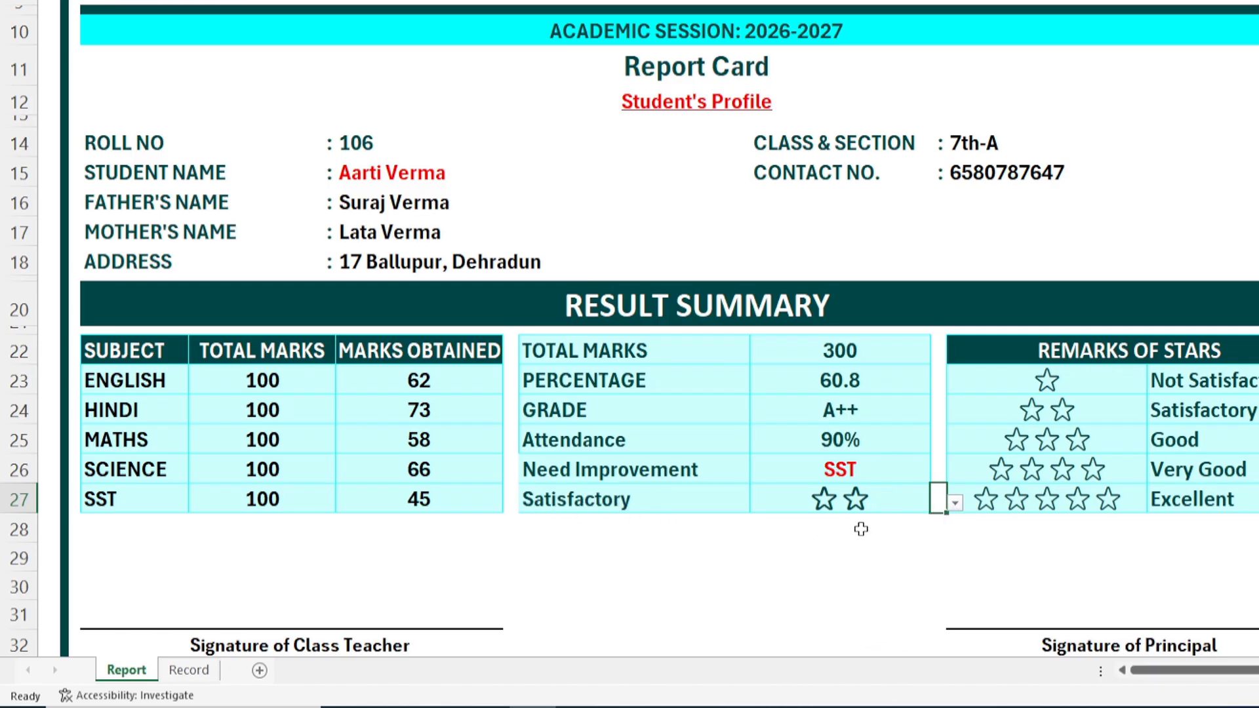
click(954, 505)
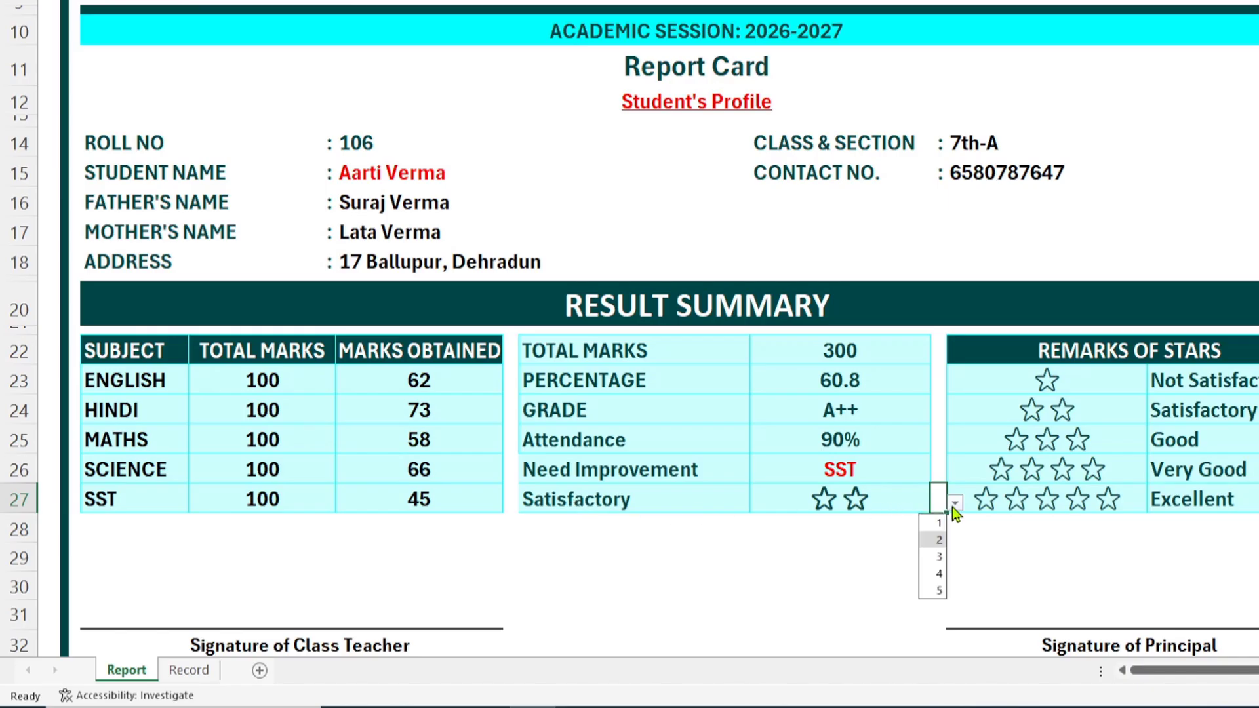
click(939, 590)
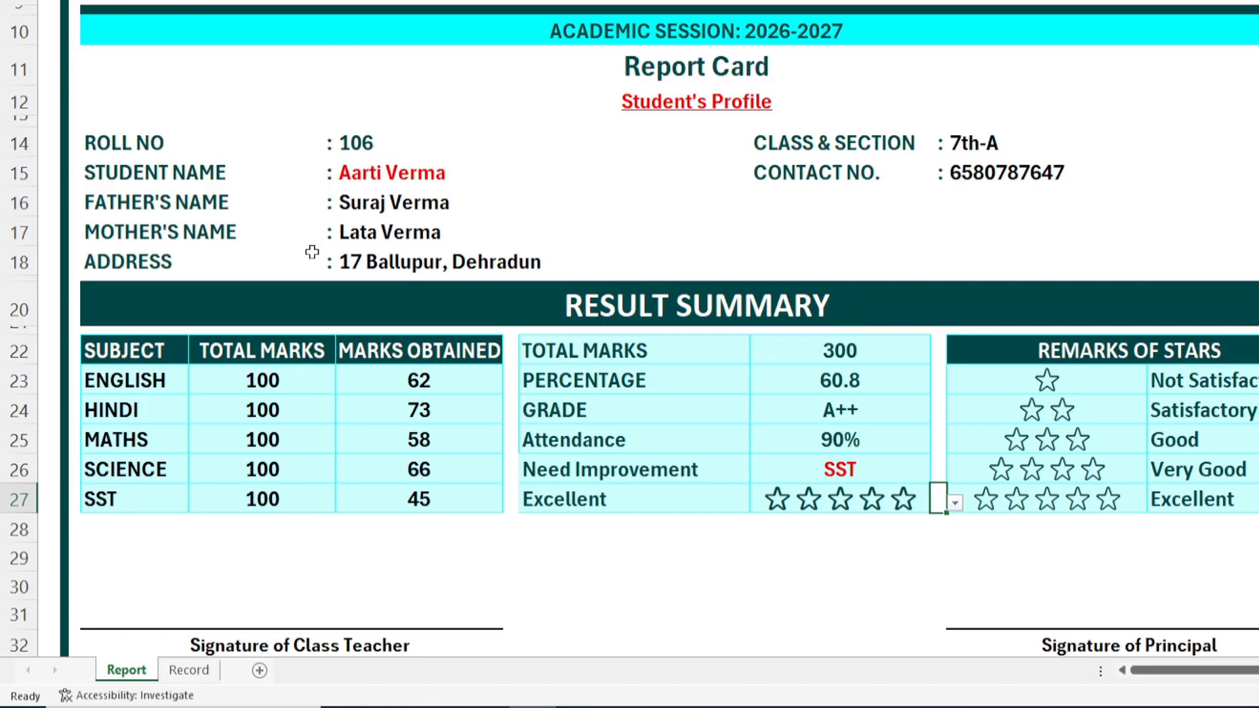
scroll(686, 475, up, 1)
scroll(688, 473, up, 3)
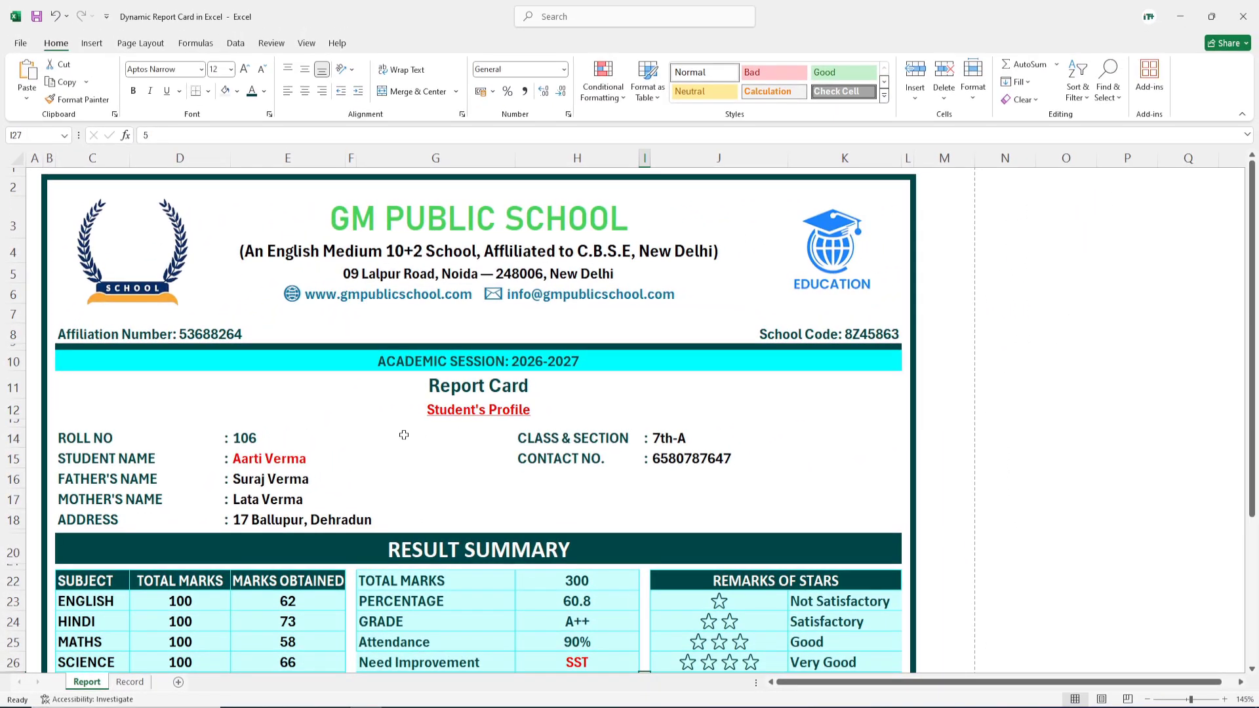
Step: Bring up the print preview of the report card with Ctrl+P
key(ctrl+p)
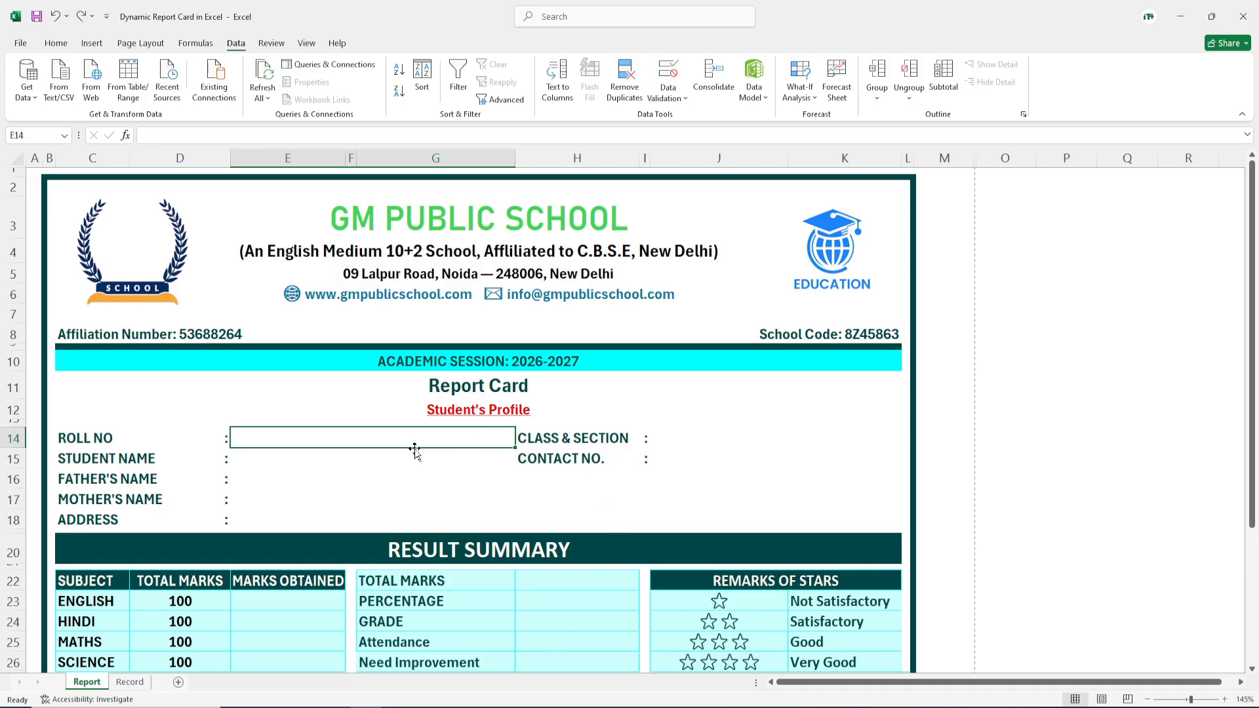
click(131, 683)
scroll(600, 491, up, 1)
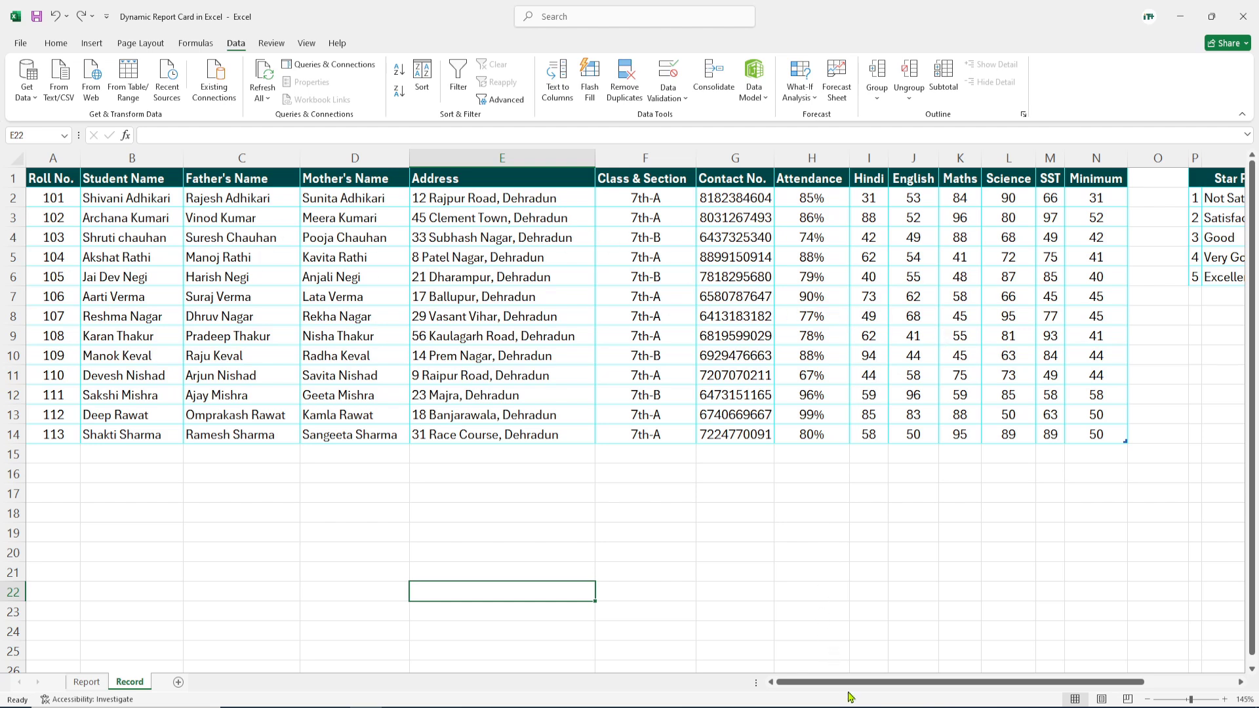
drag(852, 683, 1123, 698)
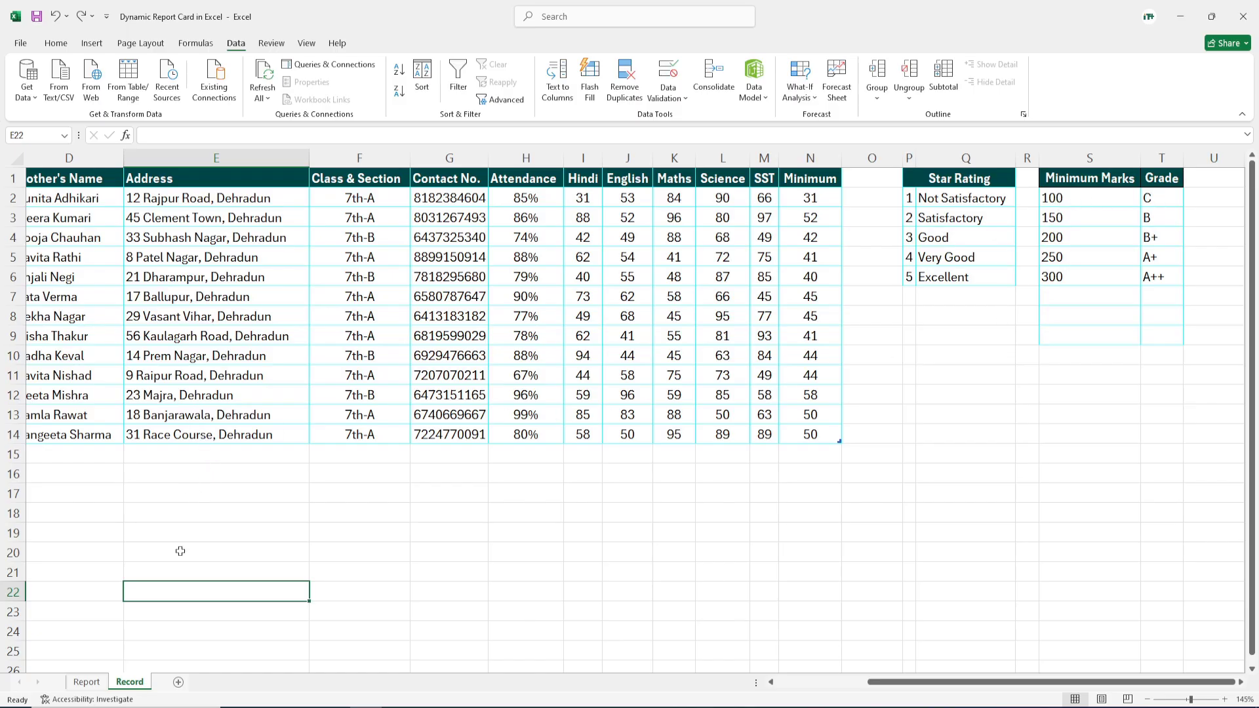
key(ctrl+Page_Up)
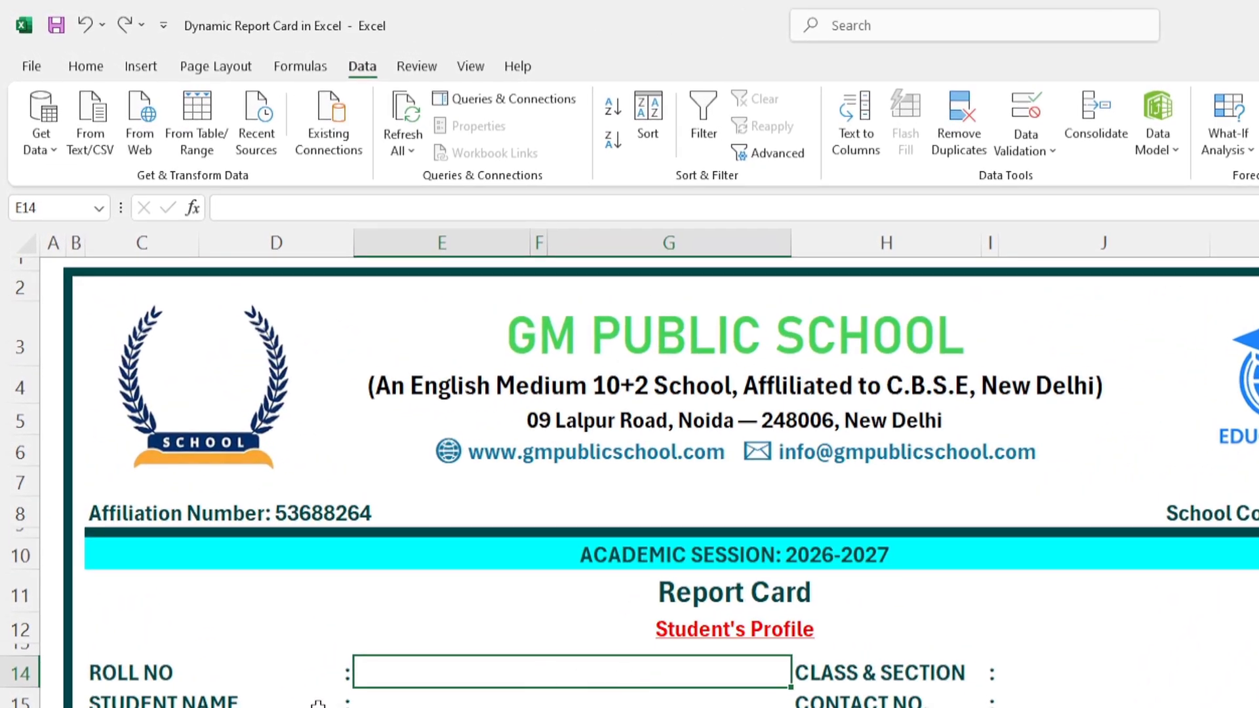
Step: Give cell E14 a List validation sourced from 'Record'!$A$2:$A$14
click(459, 698)
click(461, 672)
click(1030, 153)
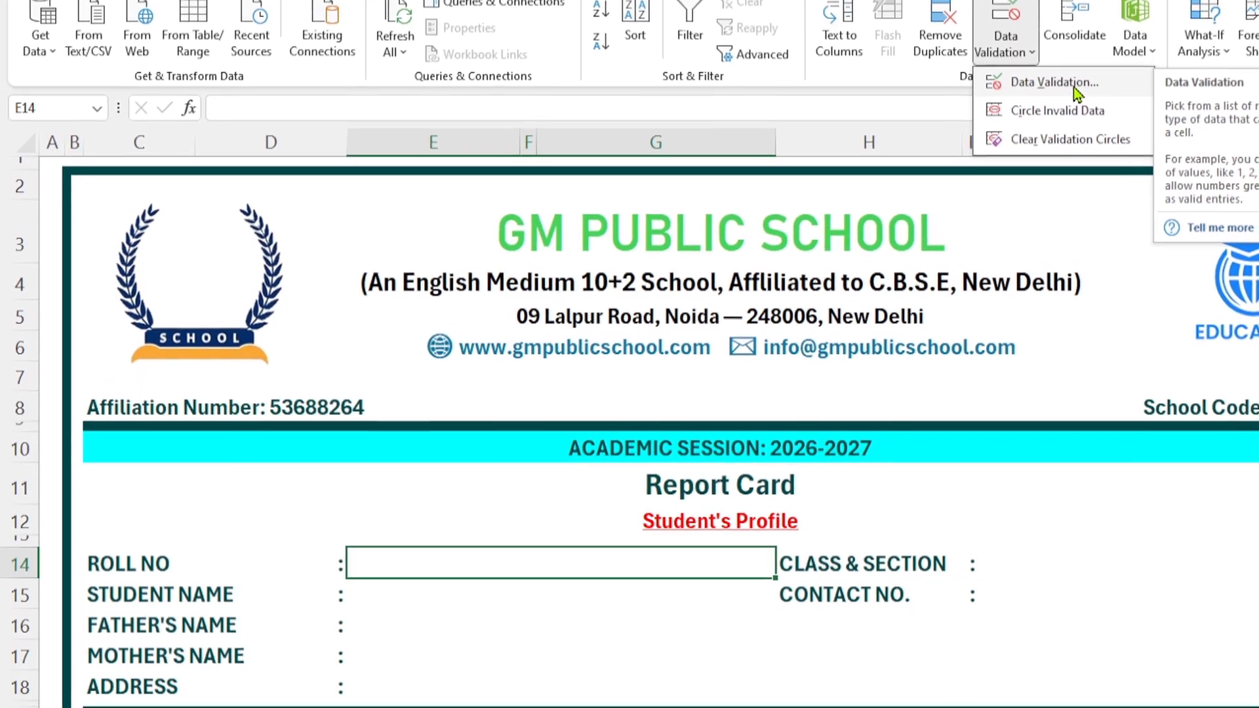
click(1081, 131)
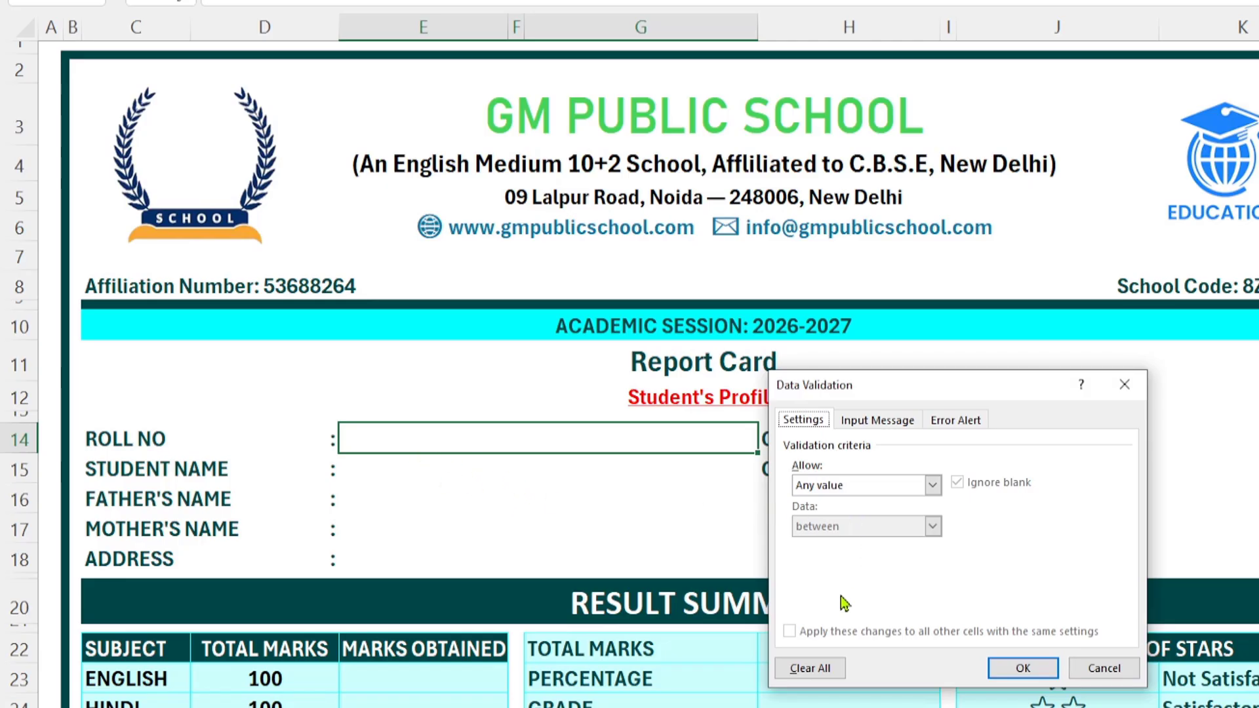
click(931, 486)
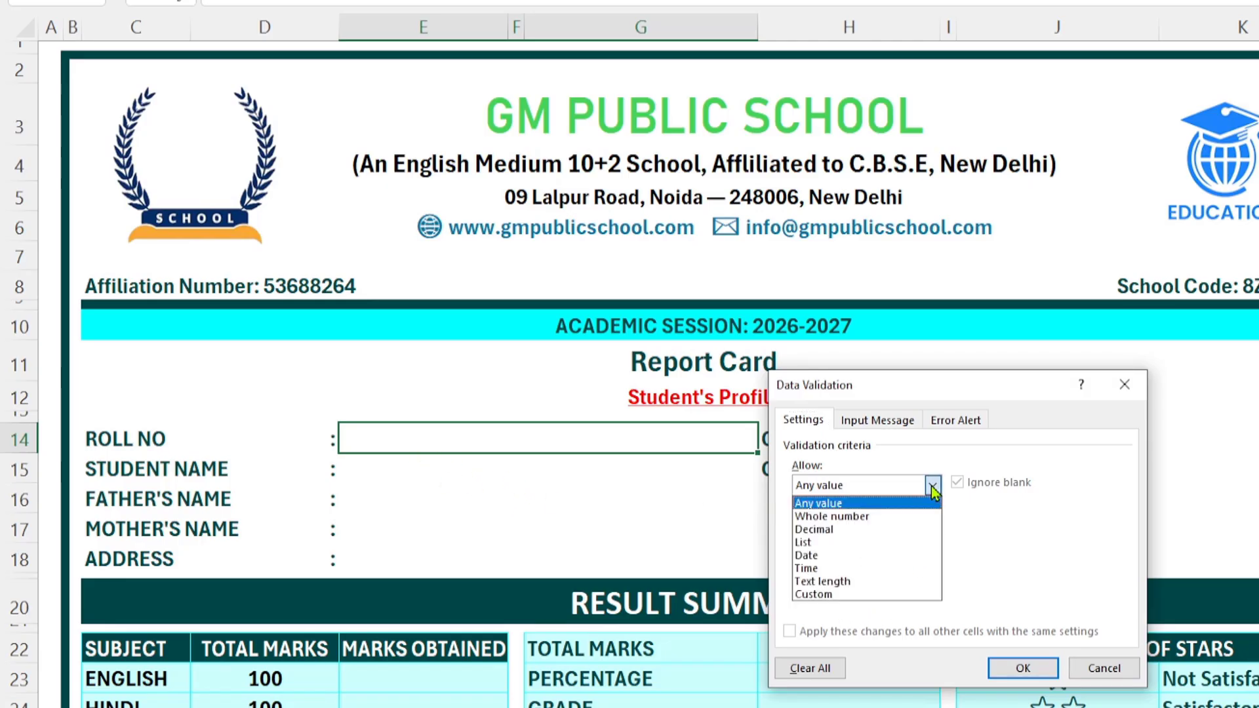
click(820, 541)
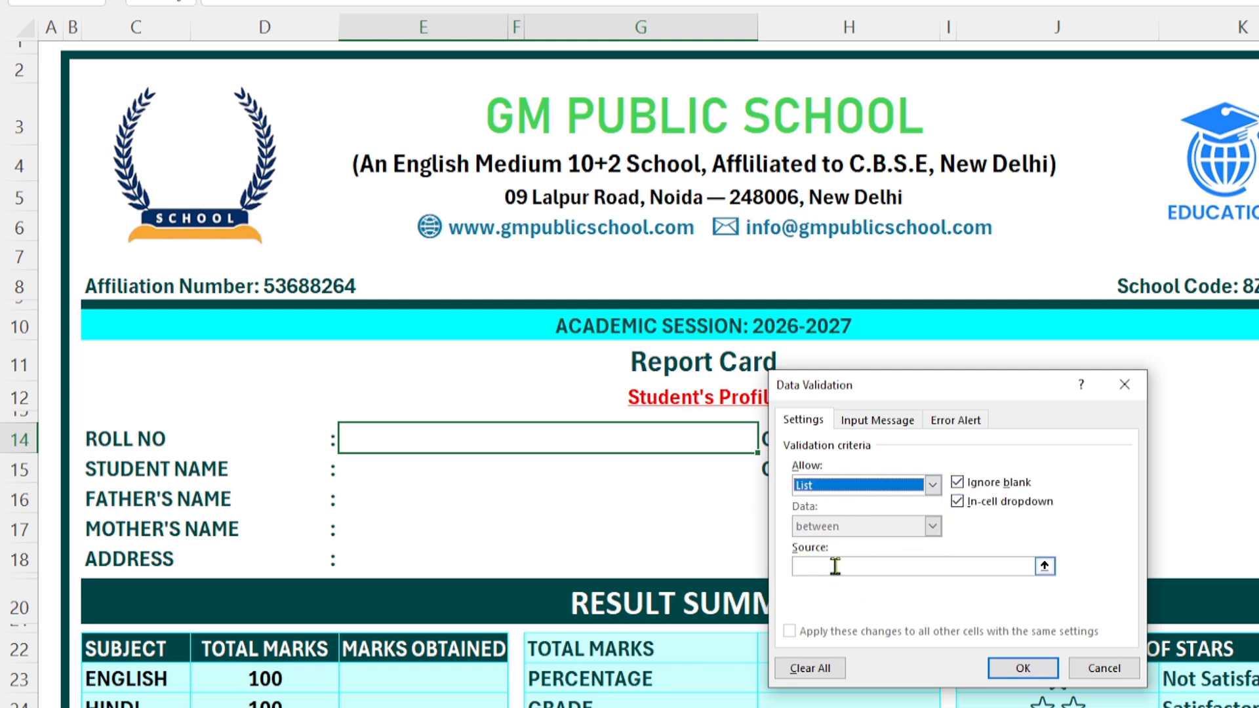
click(864, 566)
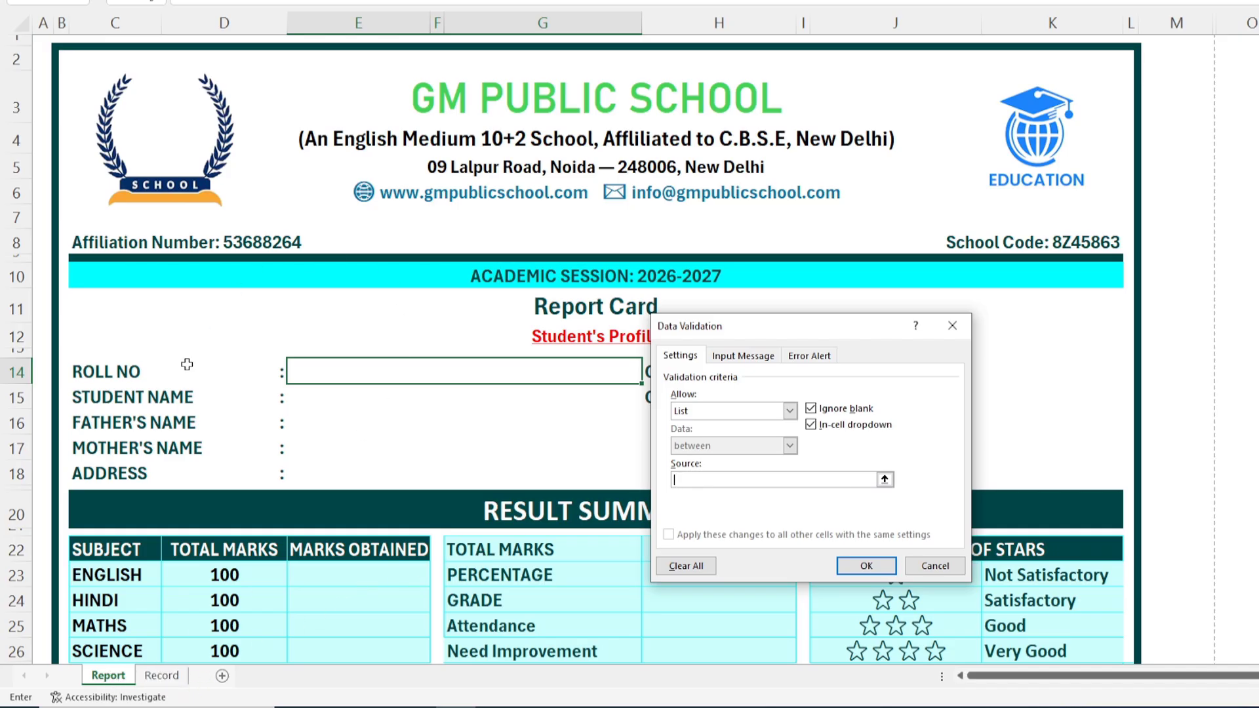
click(164, 681)
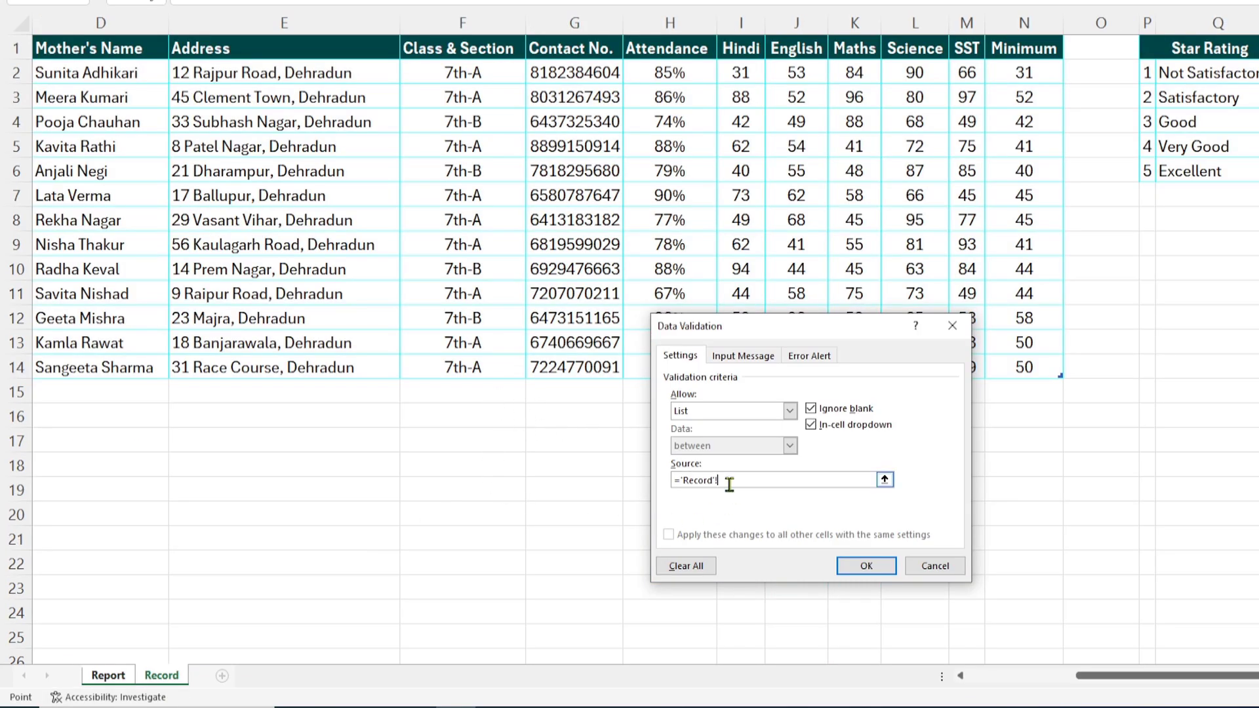
drag(1088, 675, 892, 685)
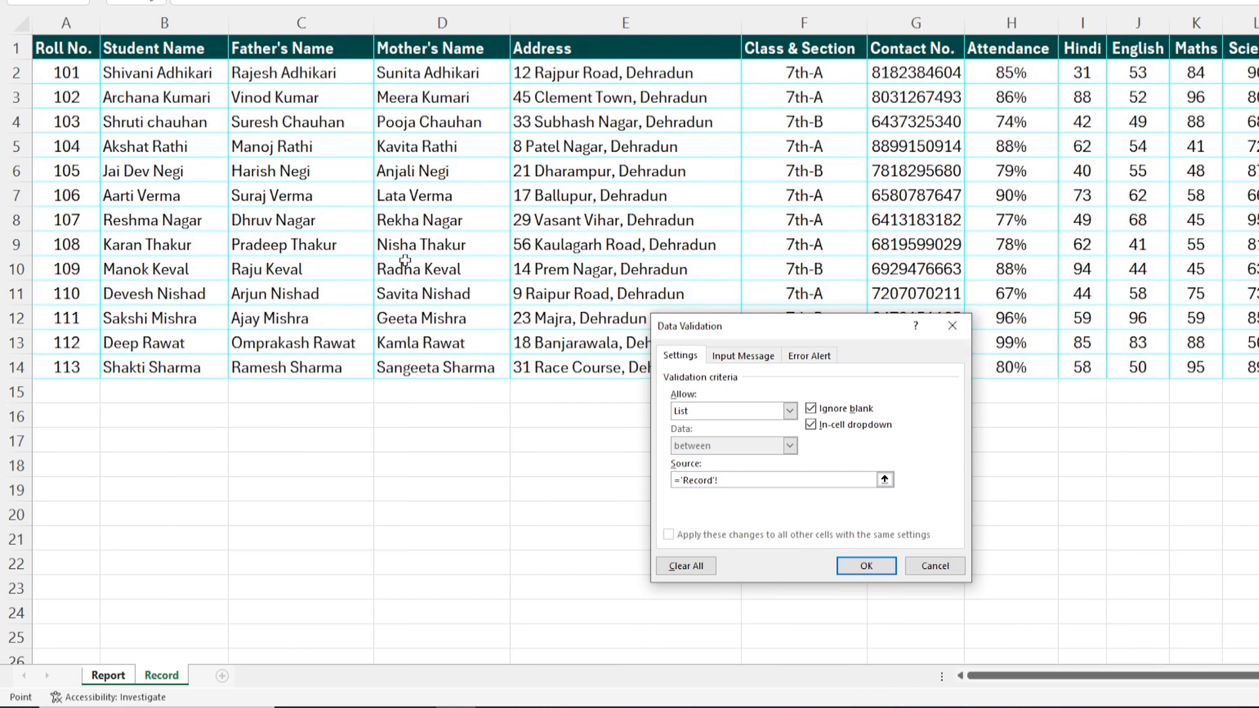
drag(66, 74, 66, 158)
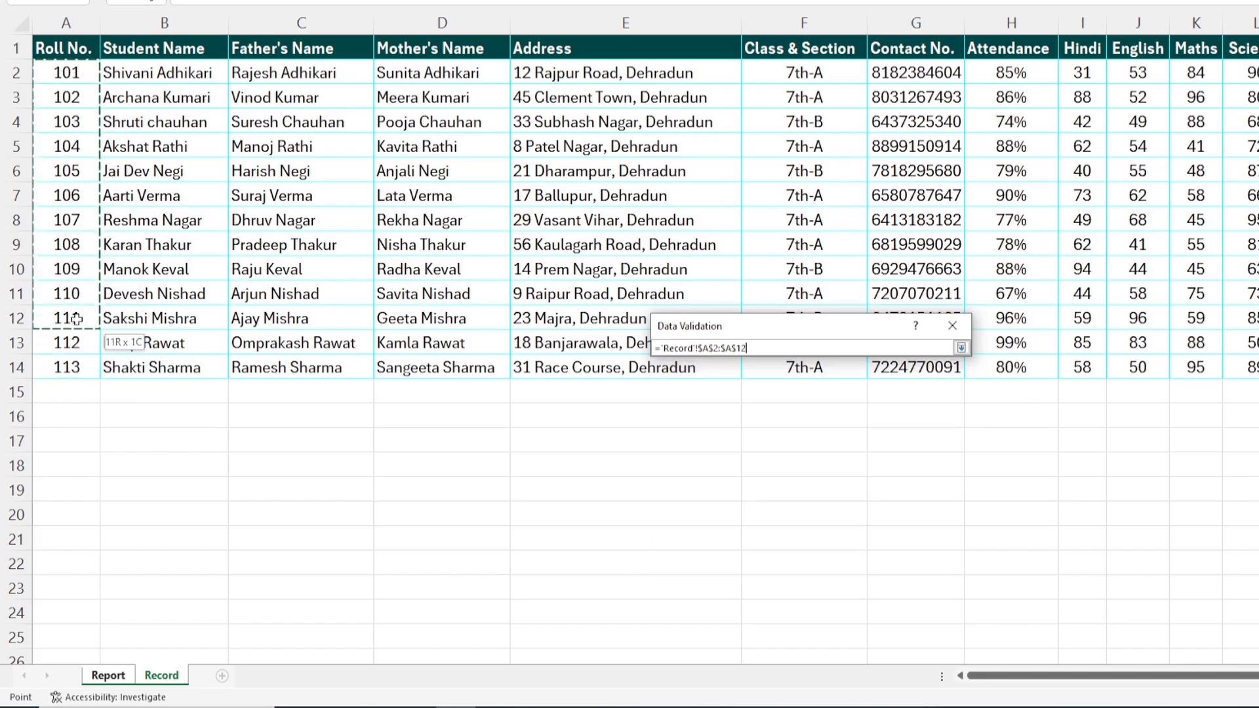
drag(76, 319, 77, 367)
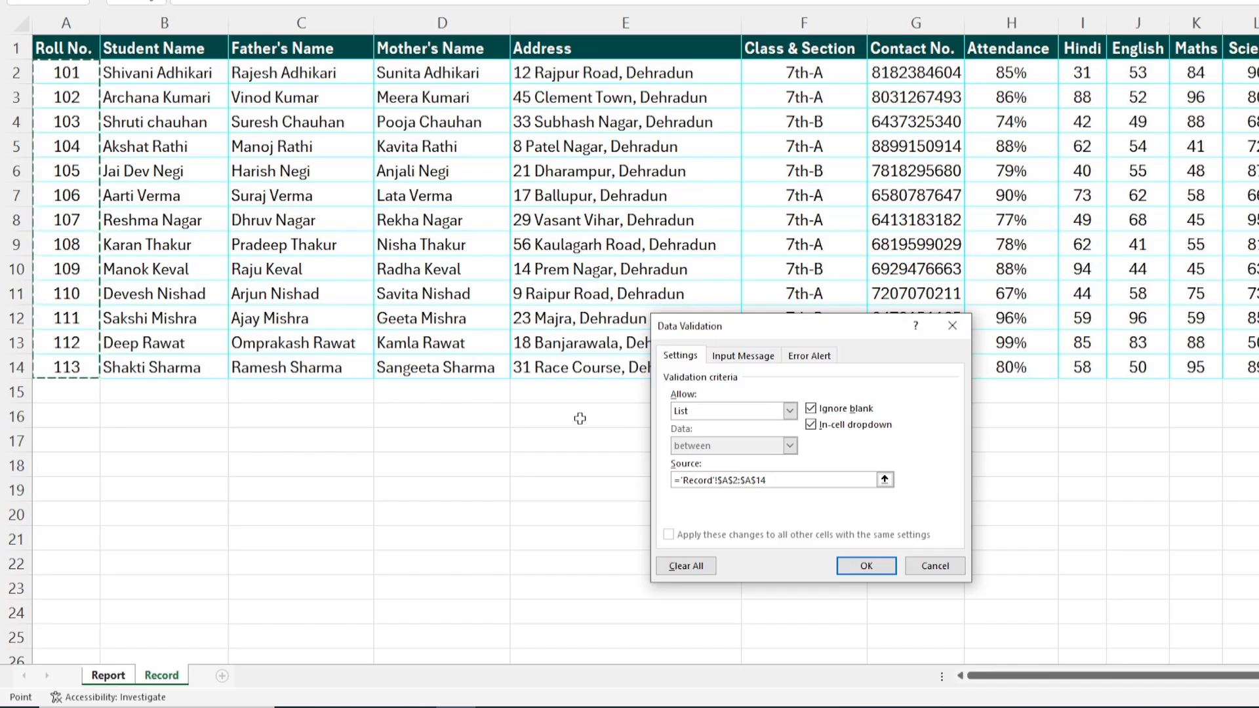
click(847, 563)
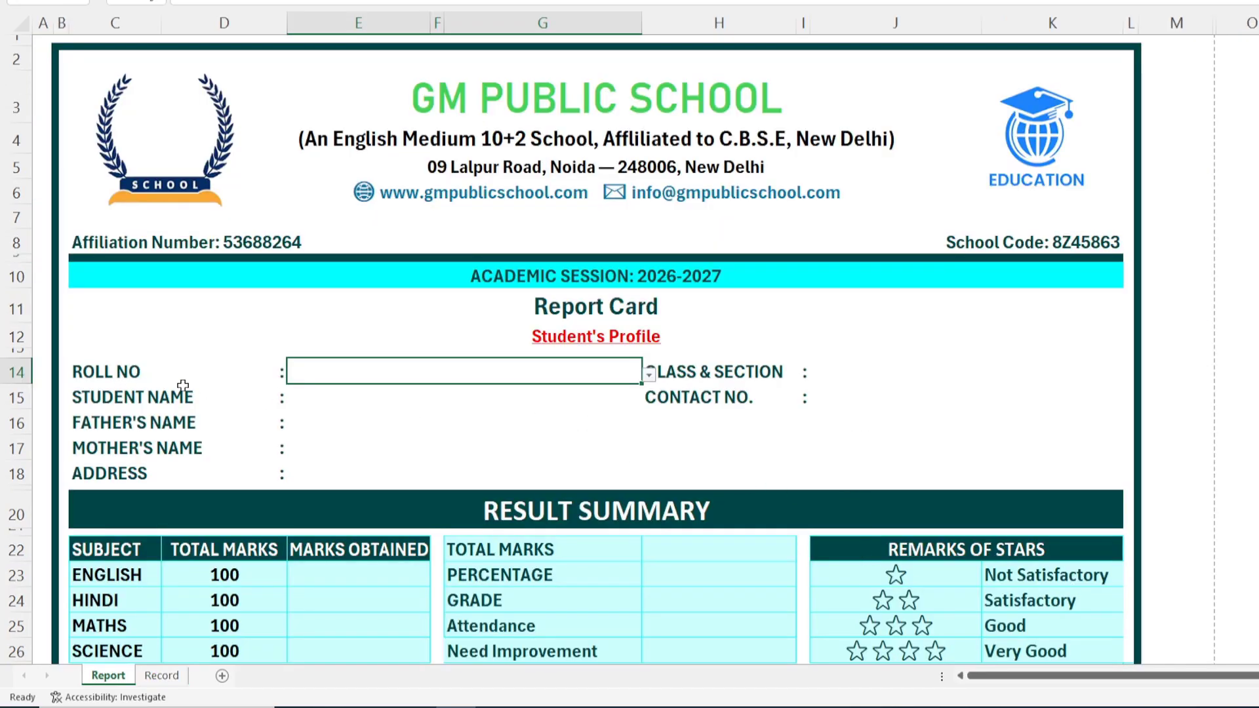
Step: Pick roll number 105 from the new E14 dropdown, then change it to 108
click(649, 375)
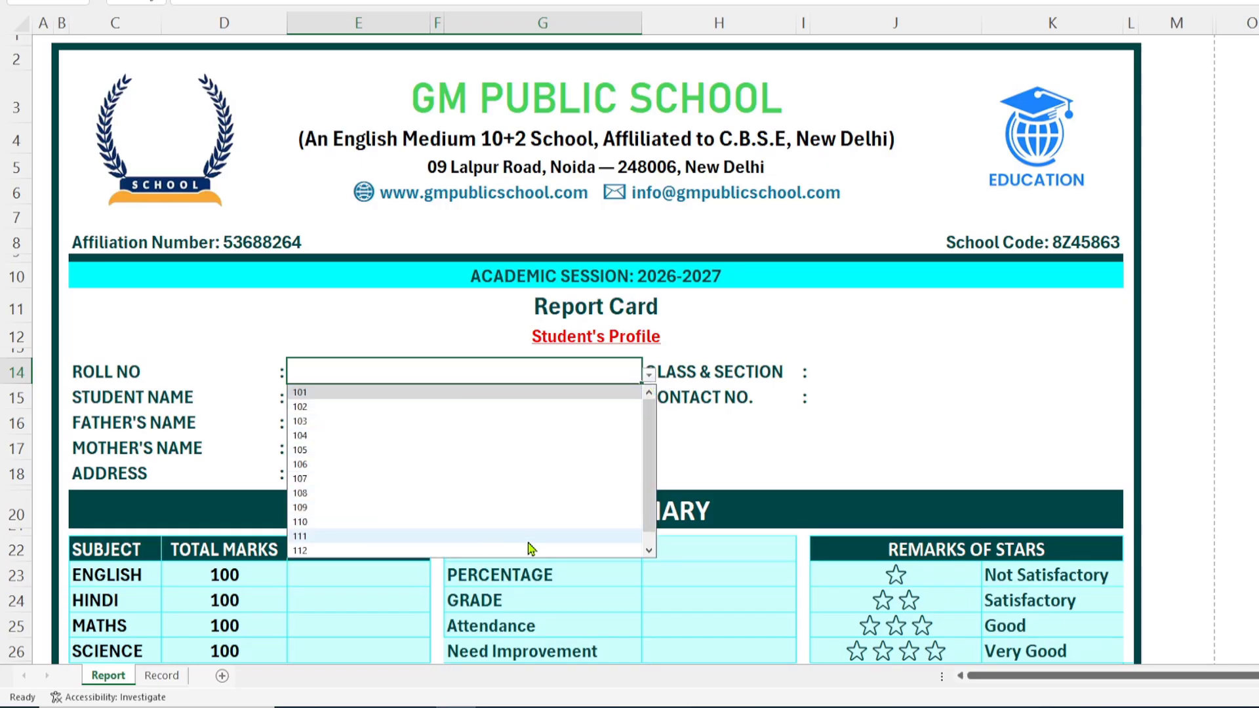
click(649, 550)
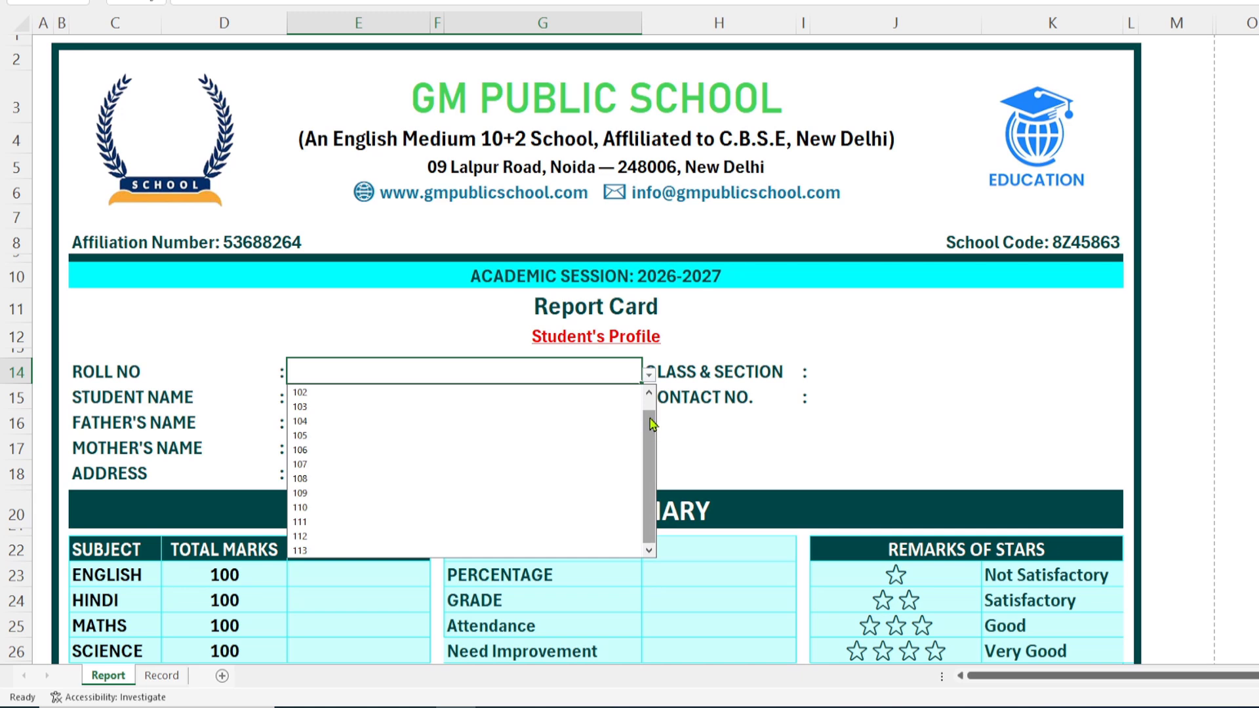
click(308, 434)
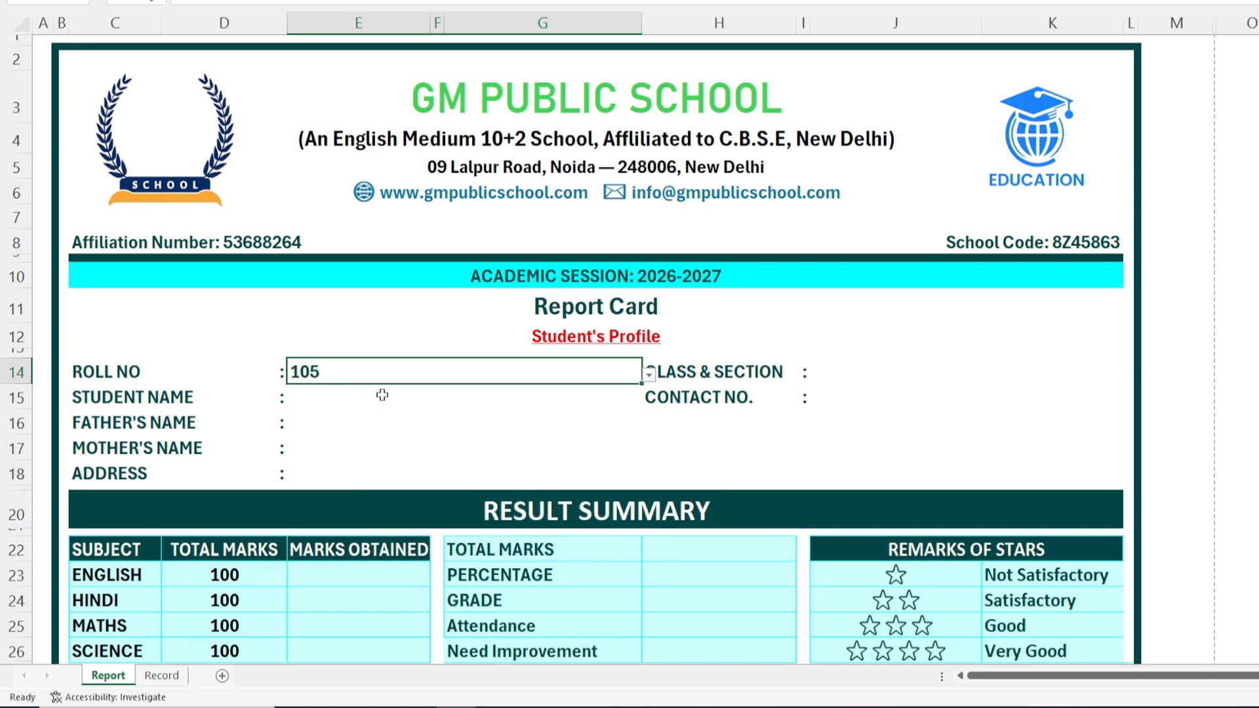
click(649, 374)
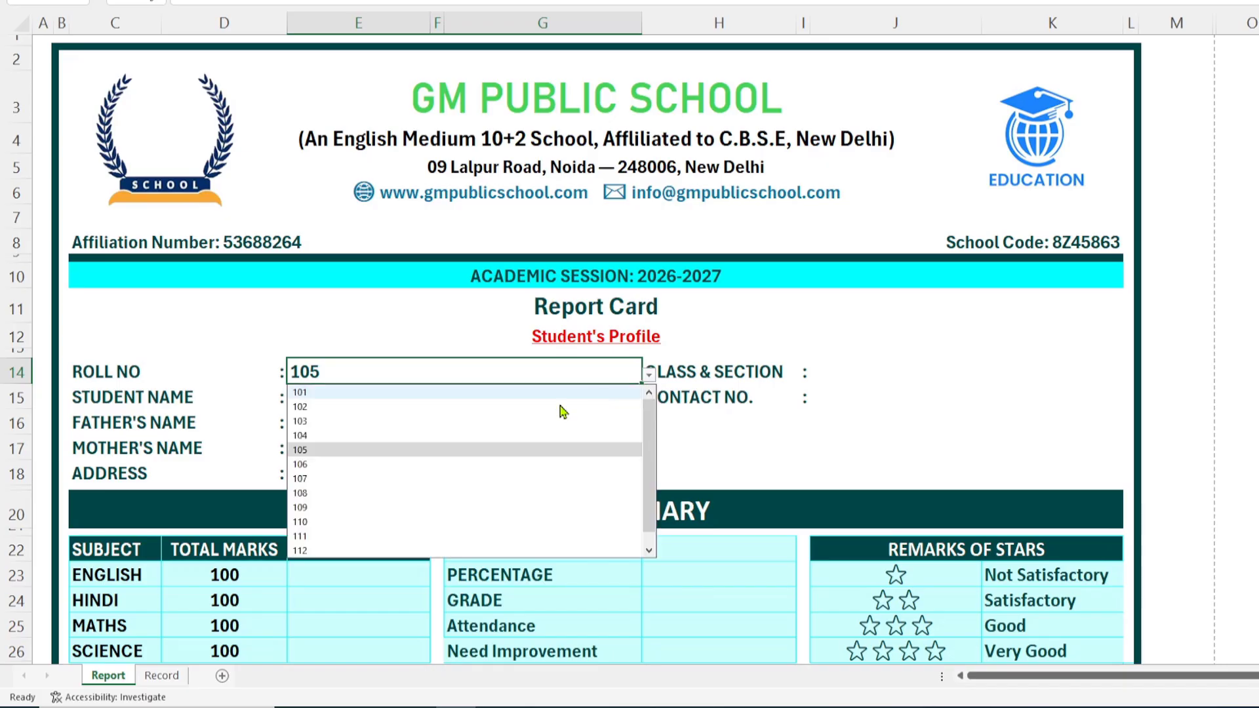
click(302, 494)
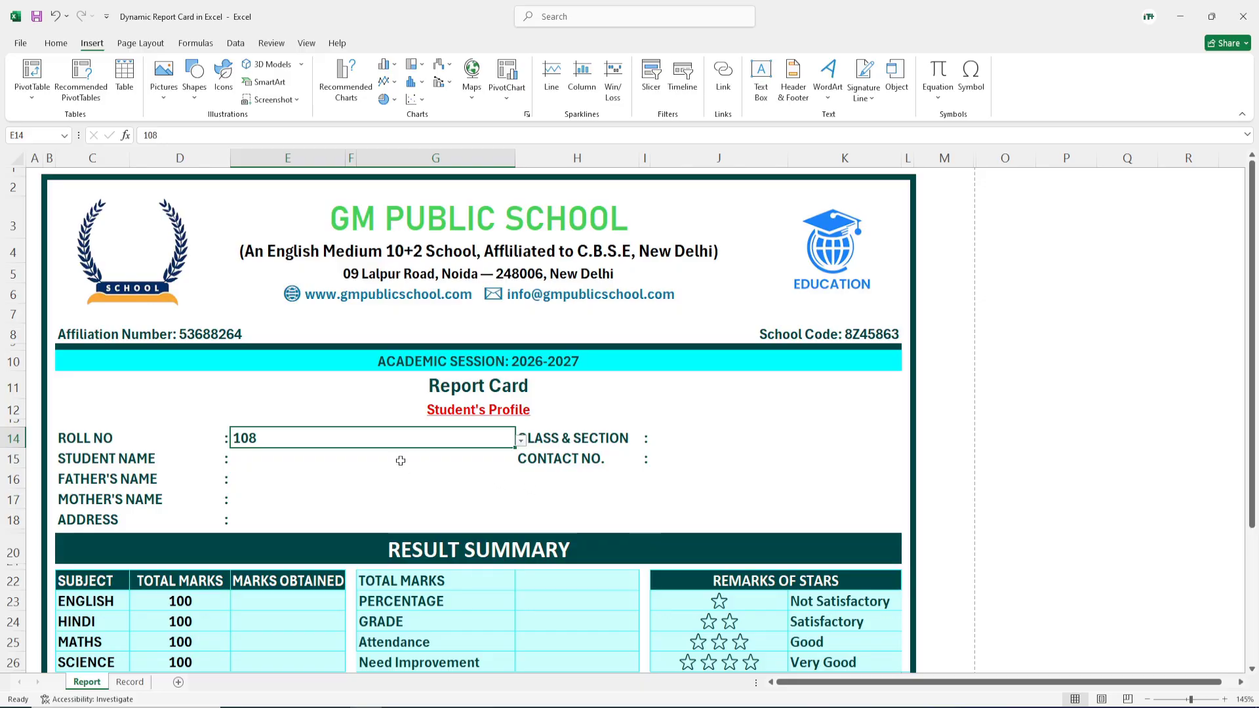
Step: Convert the Record sheet data A1:N14 into a table with headers using Ctrl+T
click(130, 683)
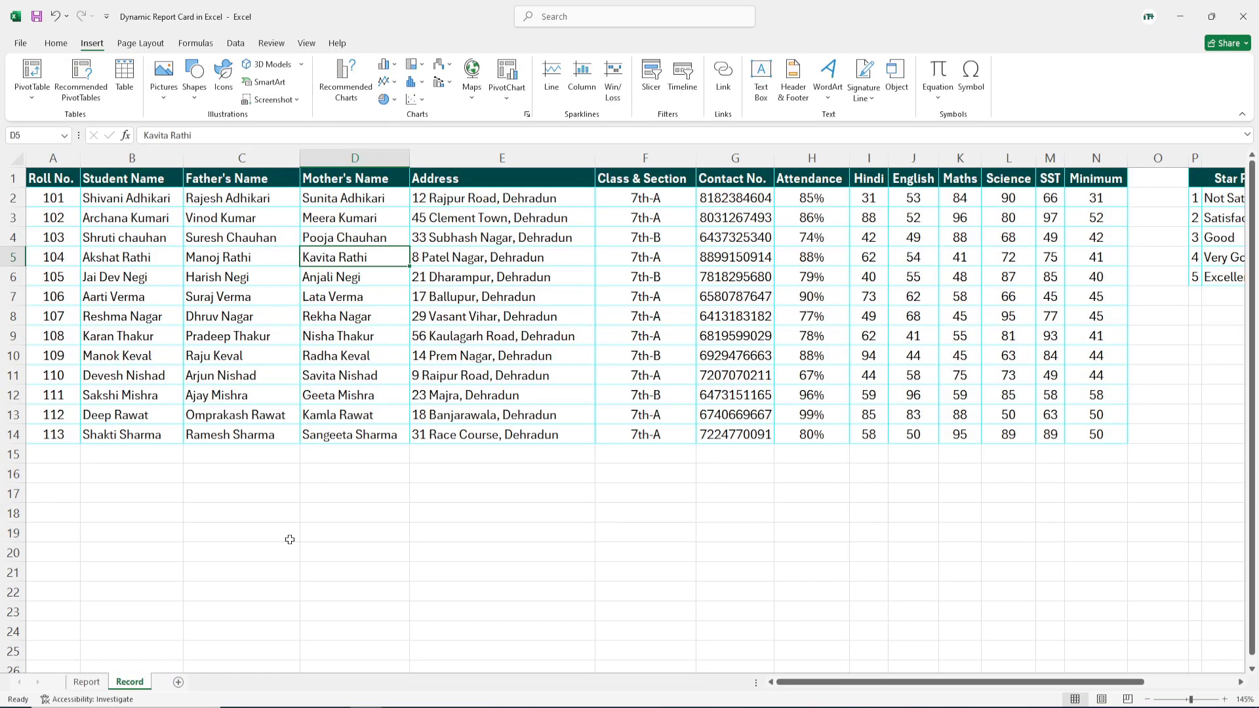
click(483, 354)
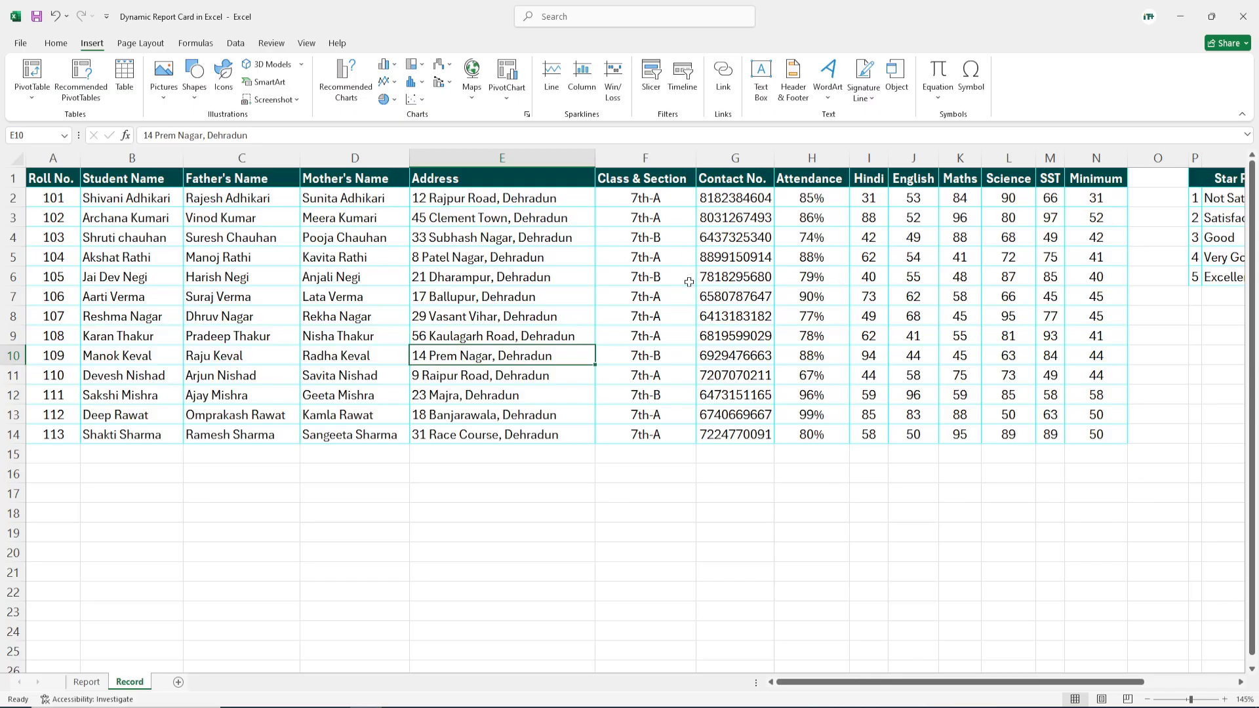
click(242, 258)
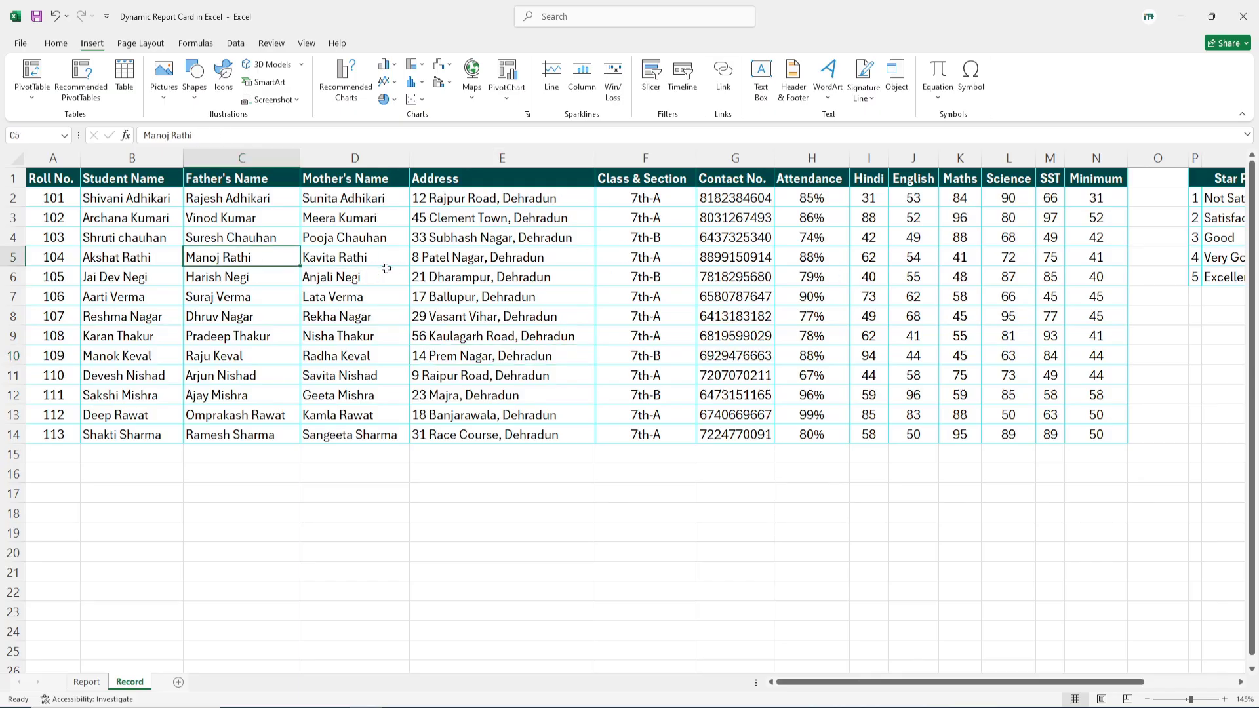
key(ctrl+t)
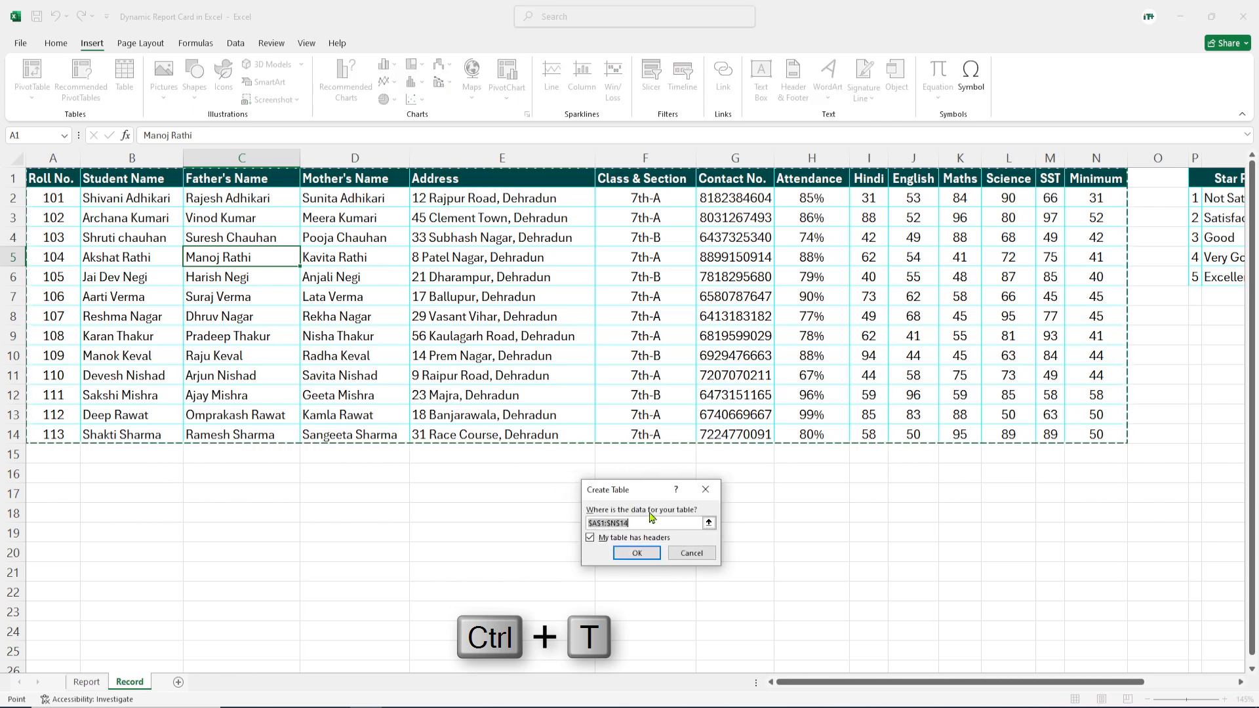
drag(653, 501, 525, 291)
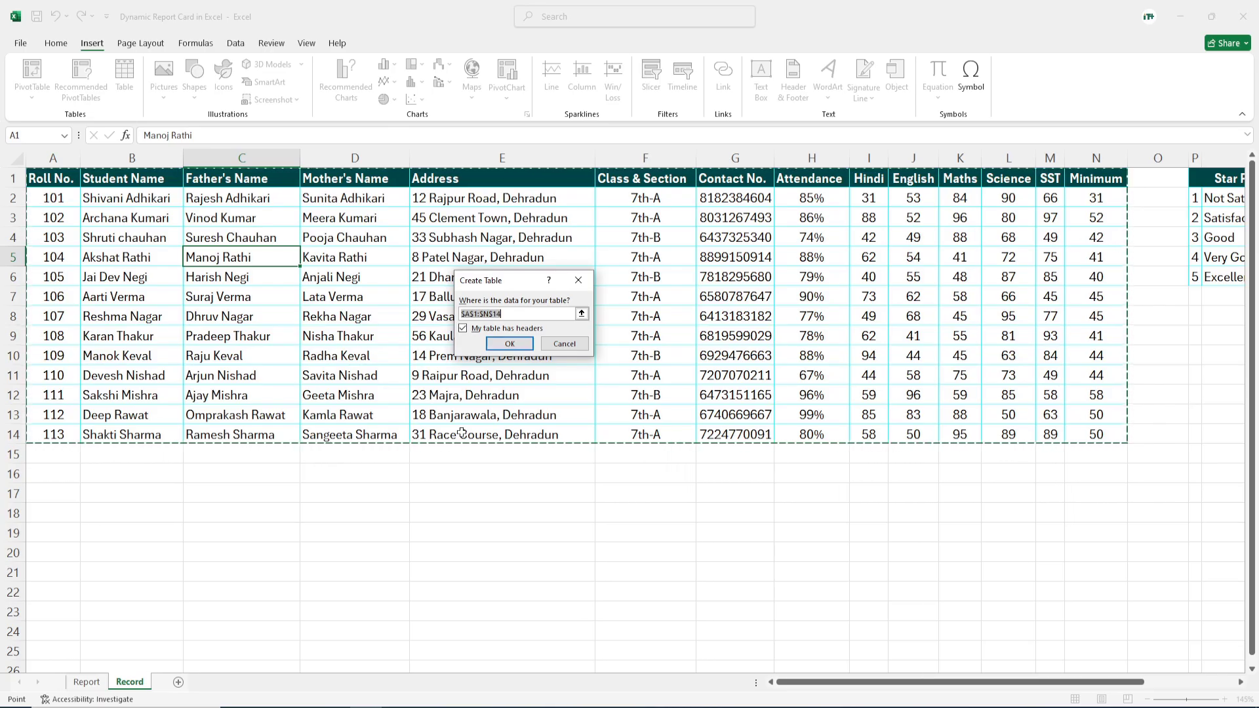
click(510, 344)
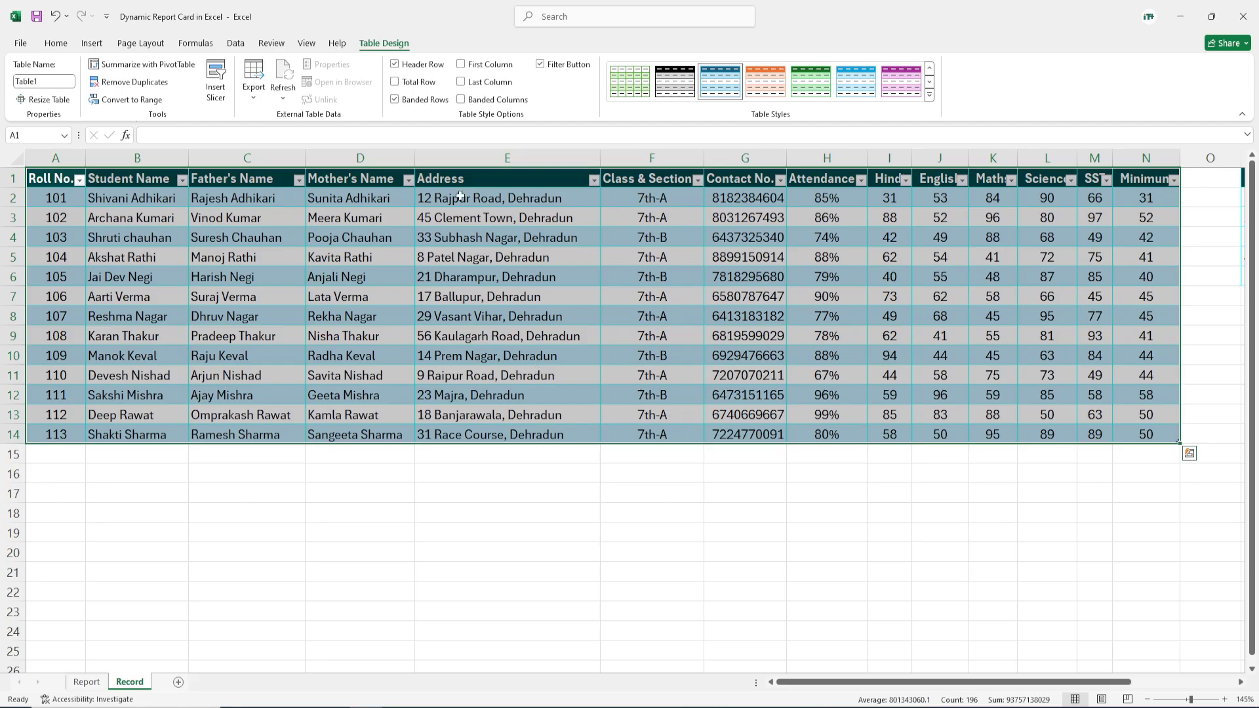
Step: Turn off the table's filter buttons and apply a light grey table style
click(544, 68)
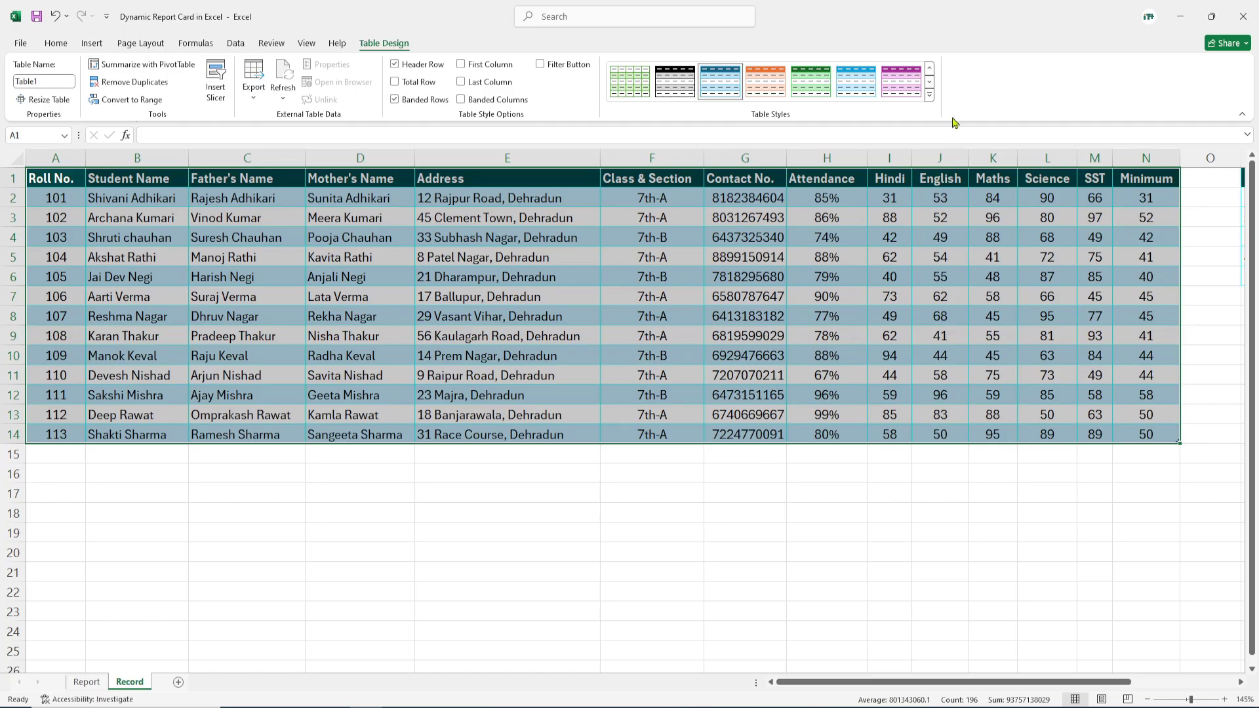
click(929, 72)
click(930, 72)
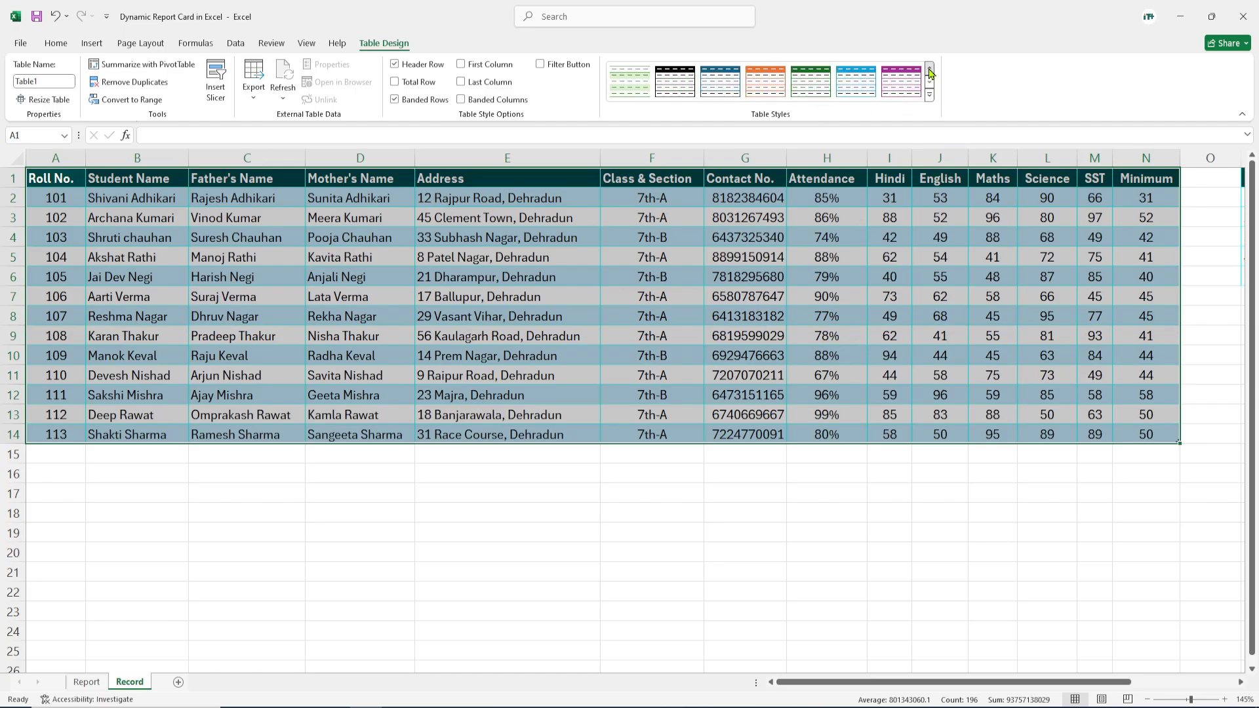
click(930, 96)
click(623, 113)
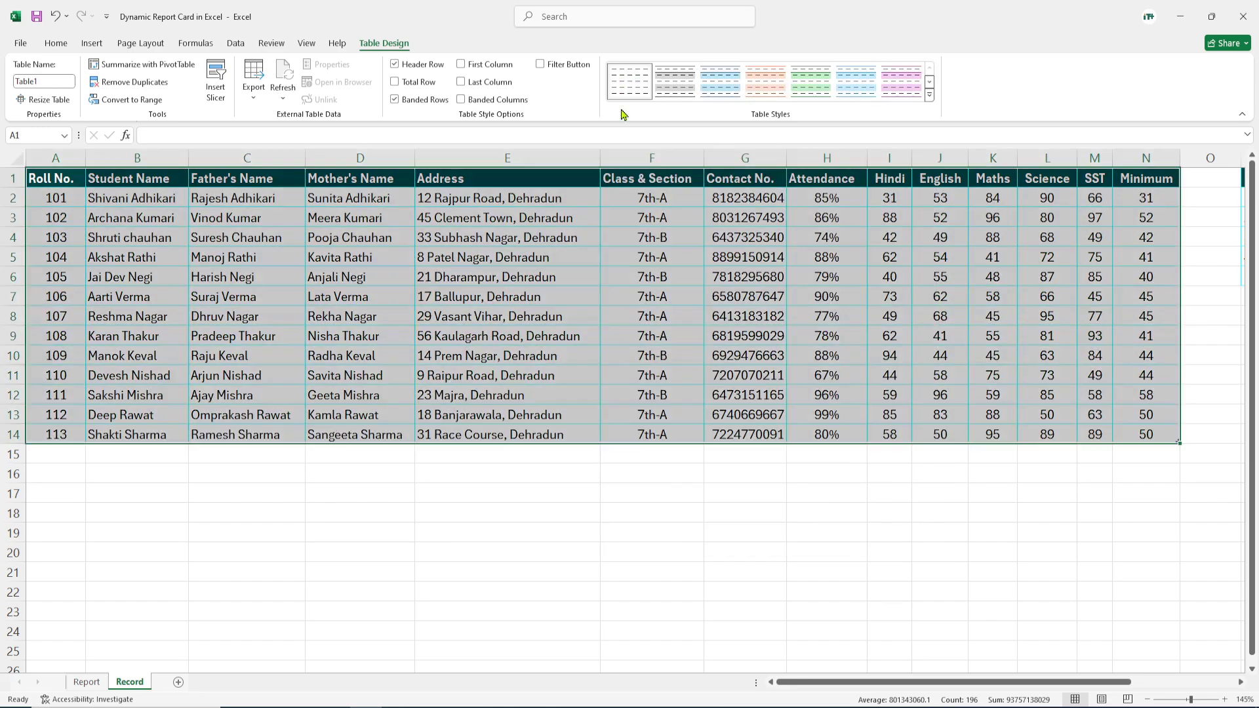
click(545, 375)
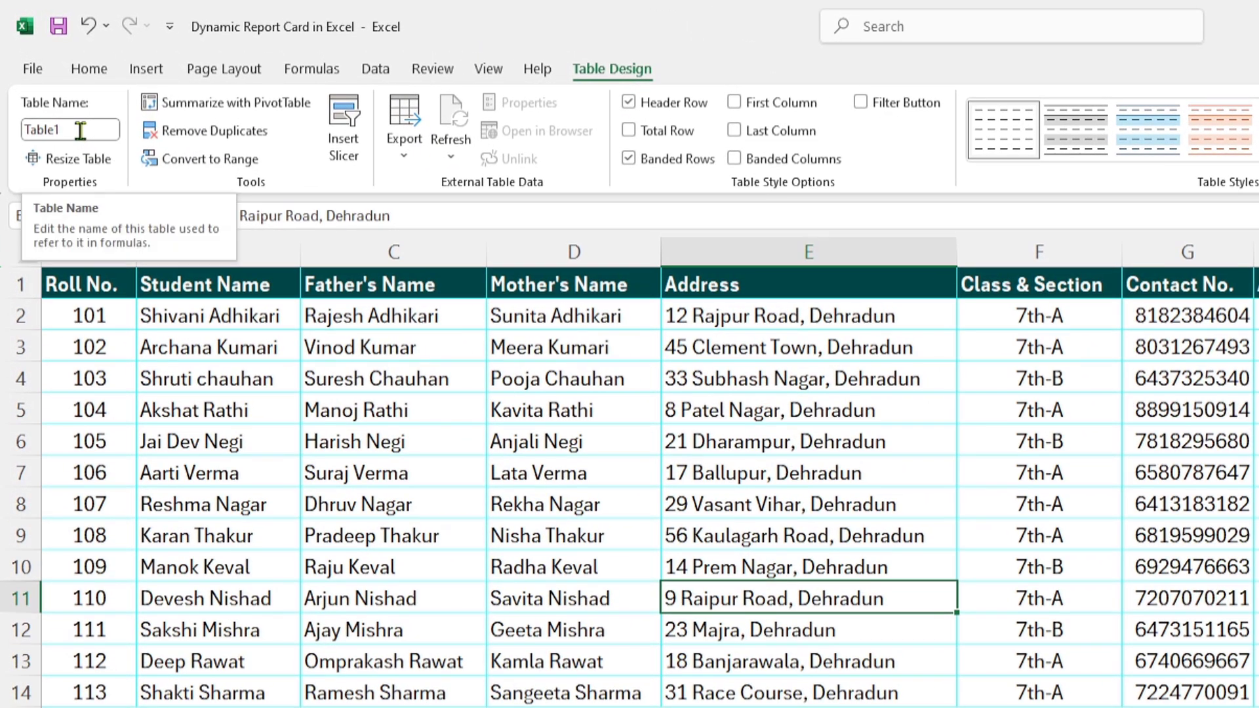
Step: Rename the table from Table1 to Record
drag(69, 131, 13, 141)
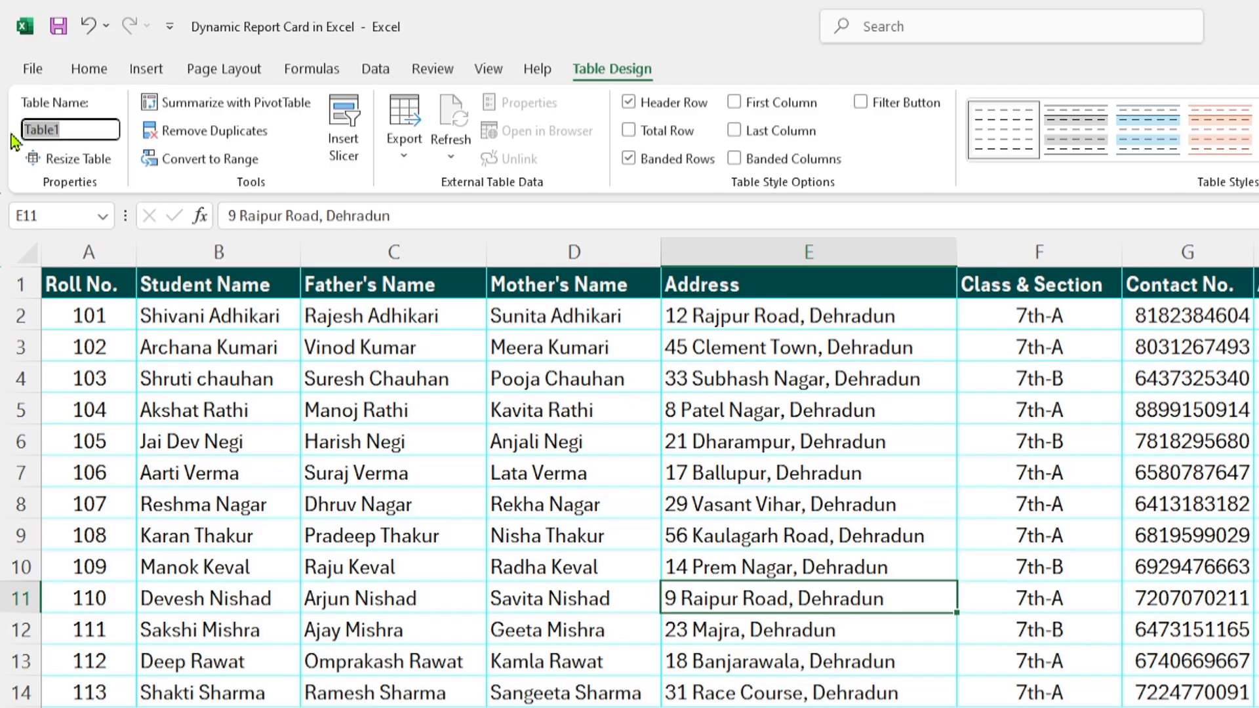
key(BackSpace)
key(Return)
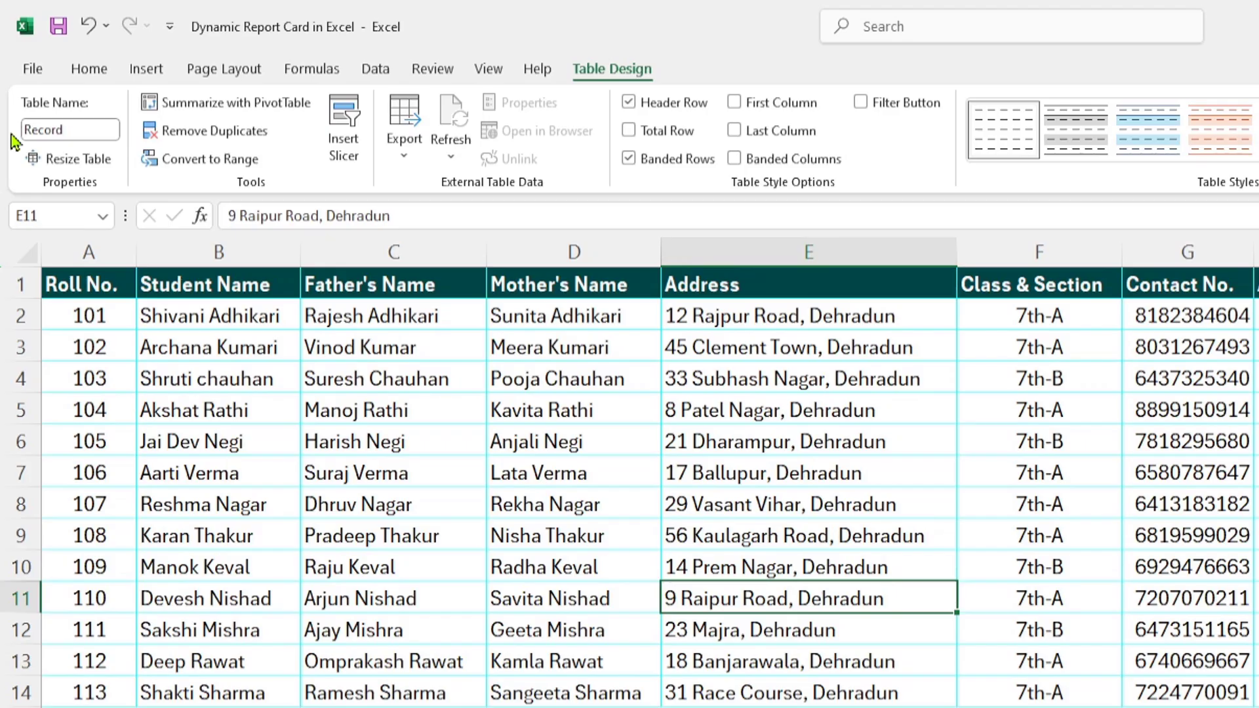
click(465, 500)
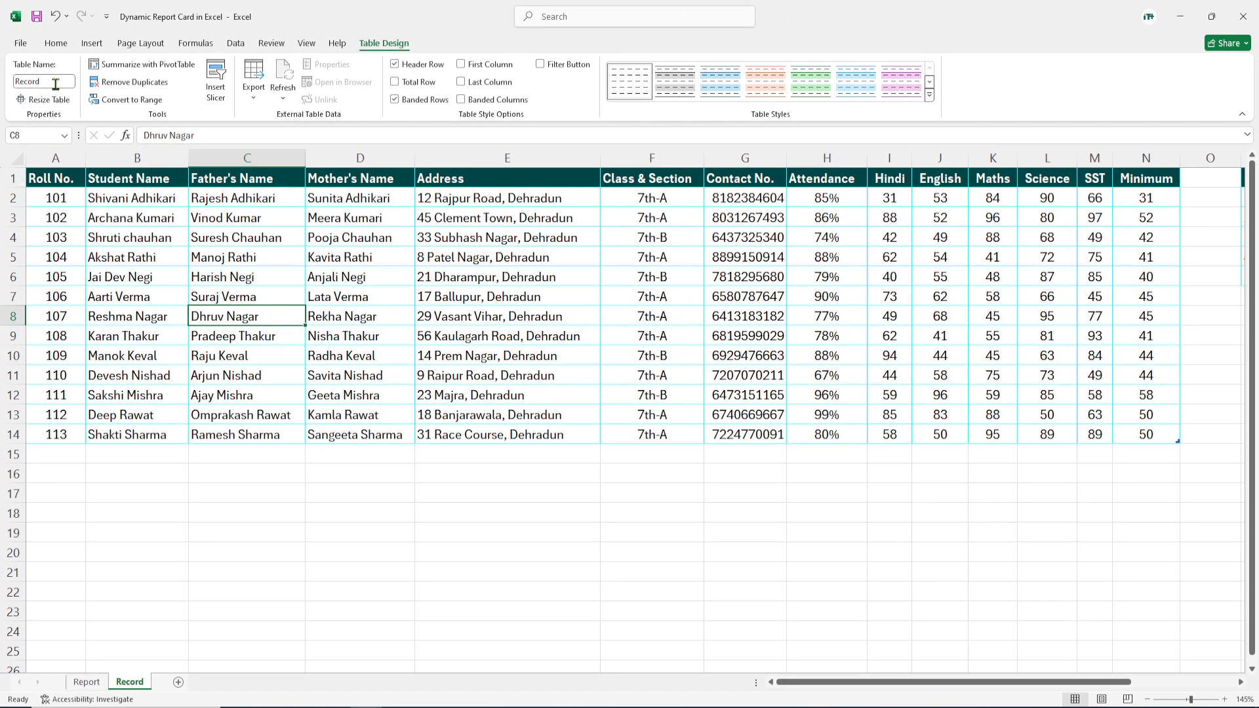
Step: Start =VLOOKUP(E14, in Student Name cell E15, removing a stray sheet reference
click(86, 681)
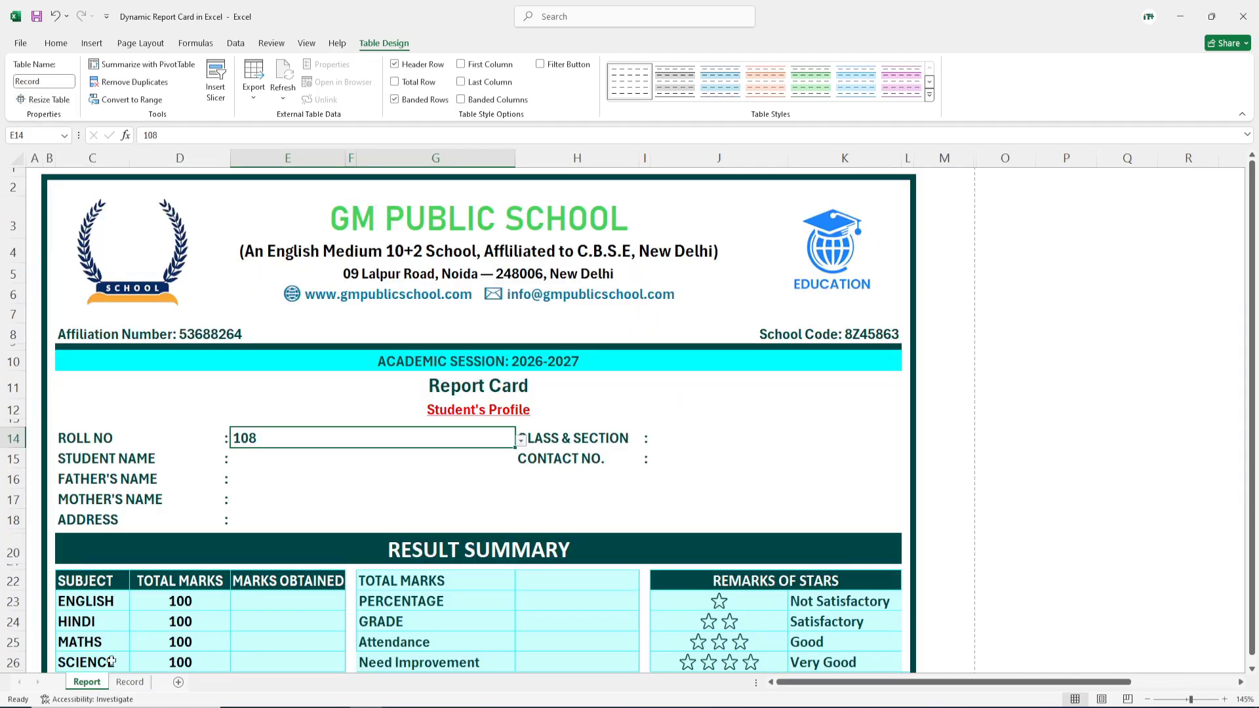
click(245, 458)
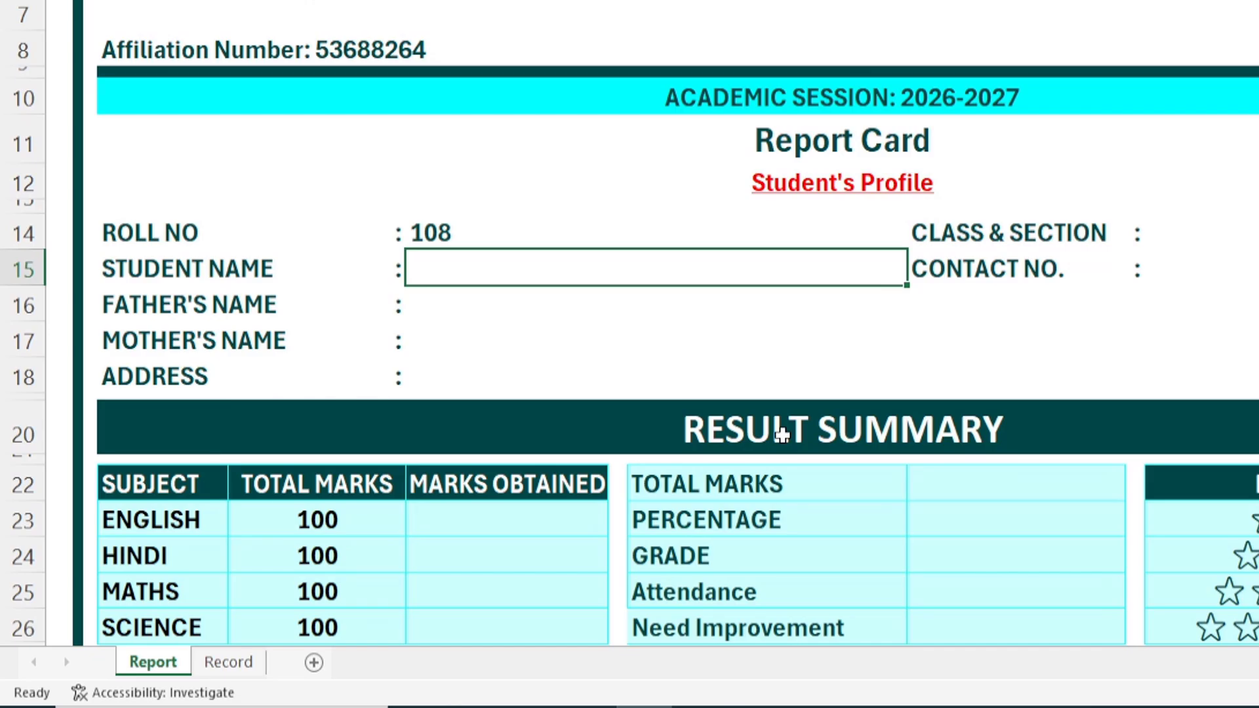
text(=vl)
key(Tab)
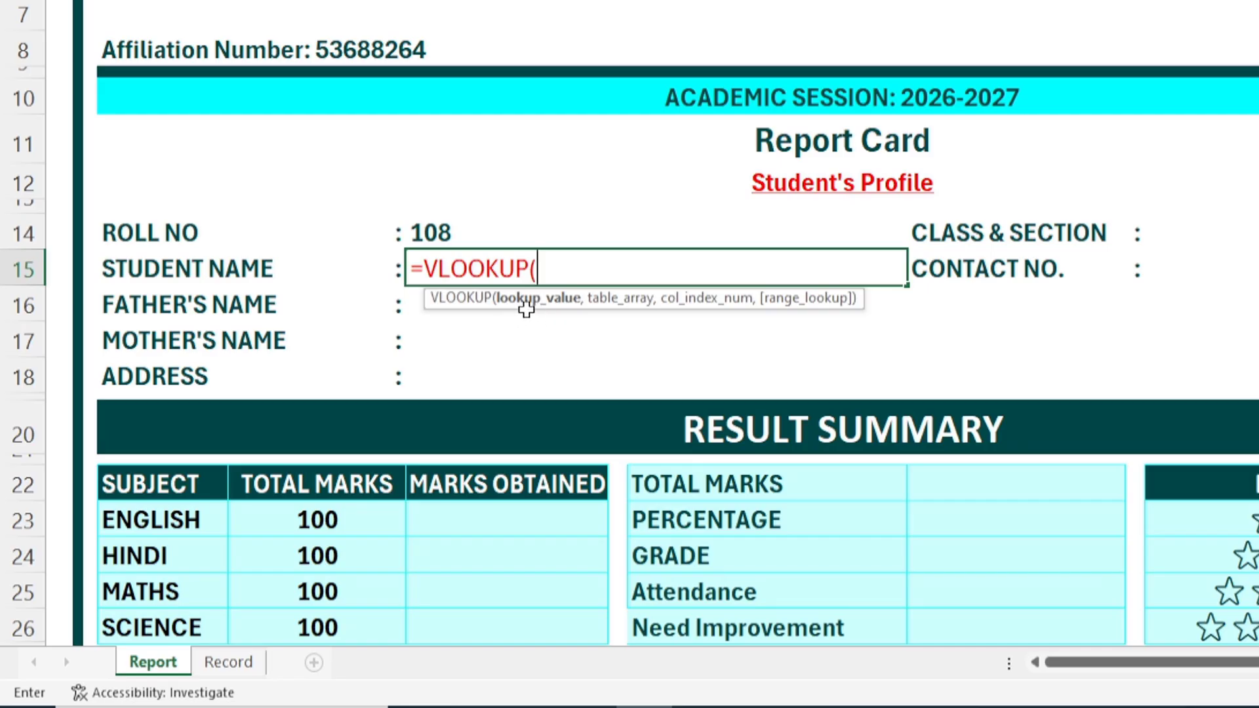
drag(424, 303, 412, 379)
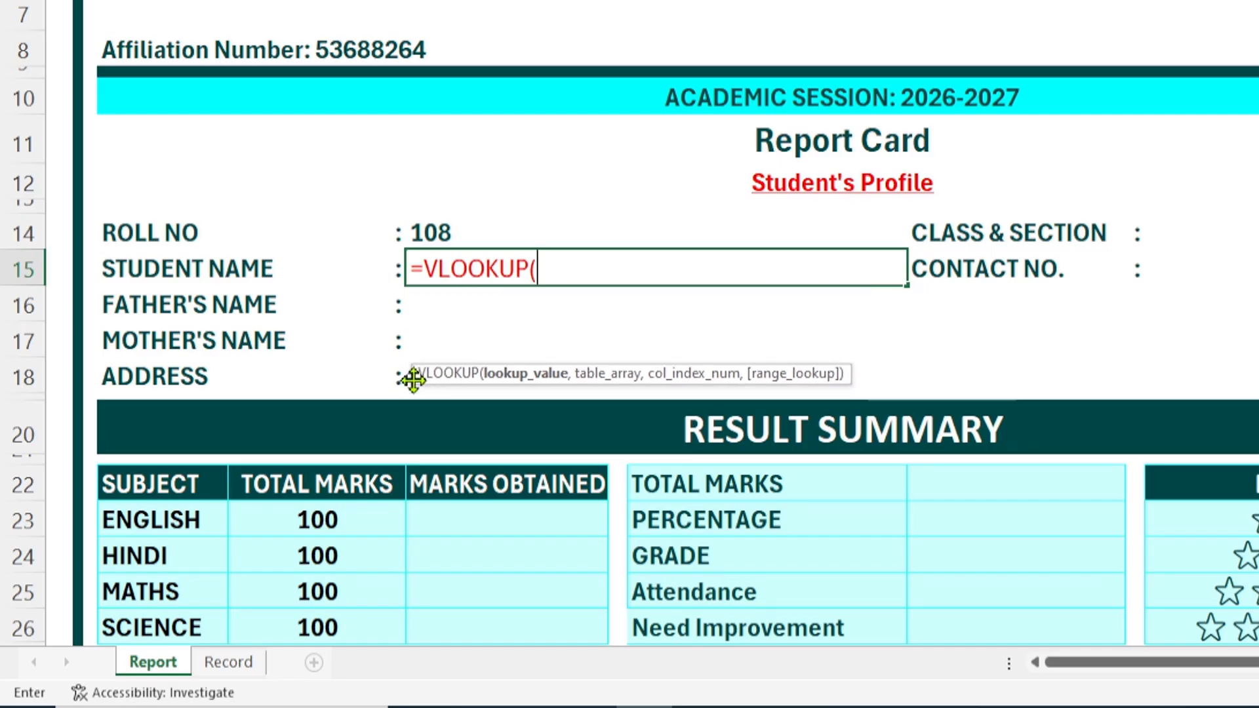
click(457, 237)
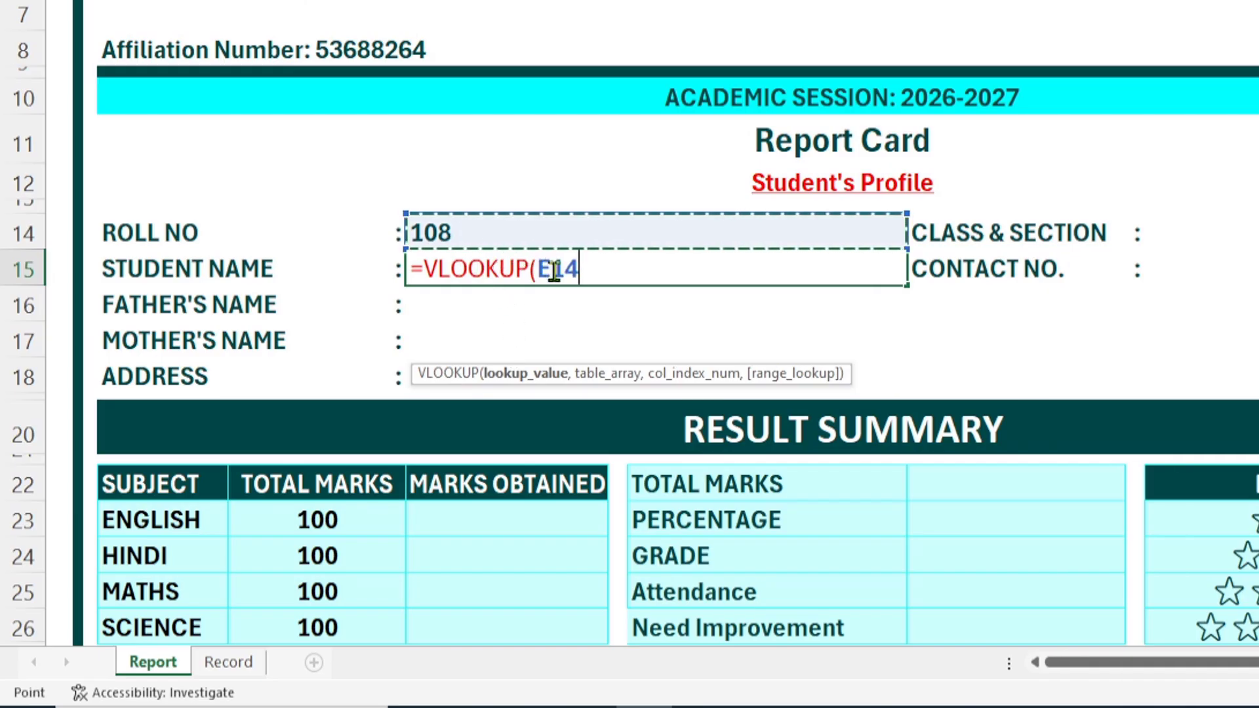
text(,)
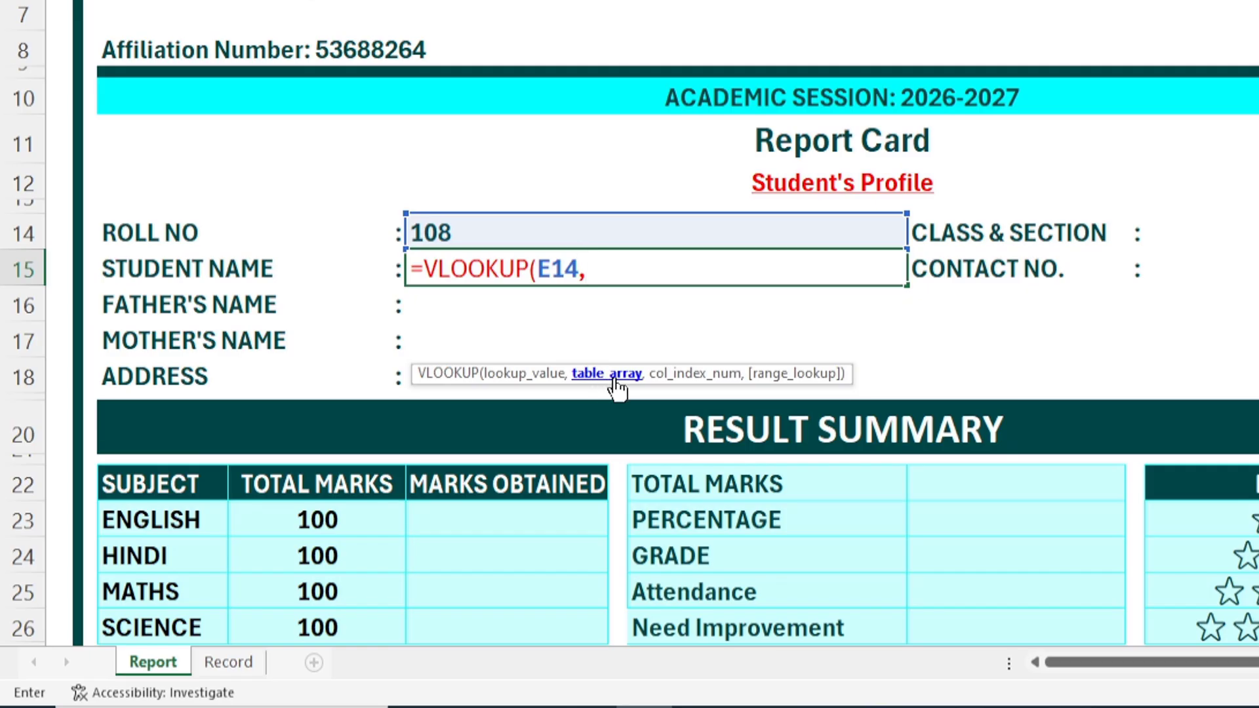
click(227, 666)
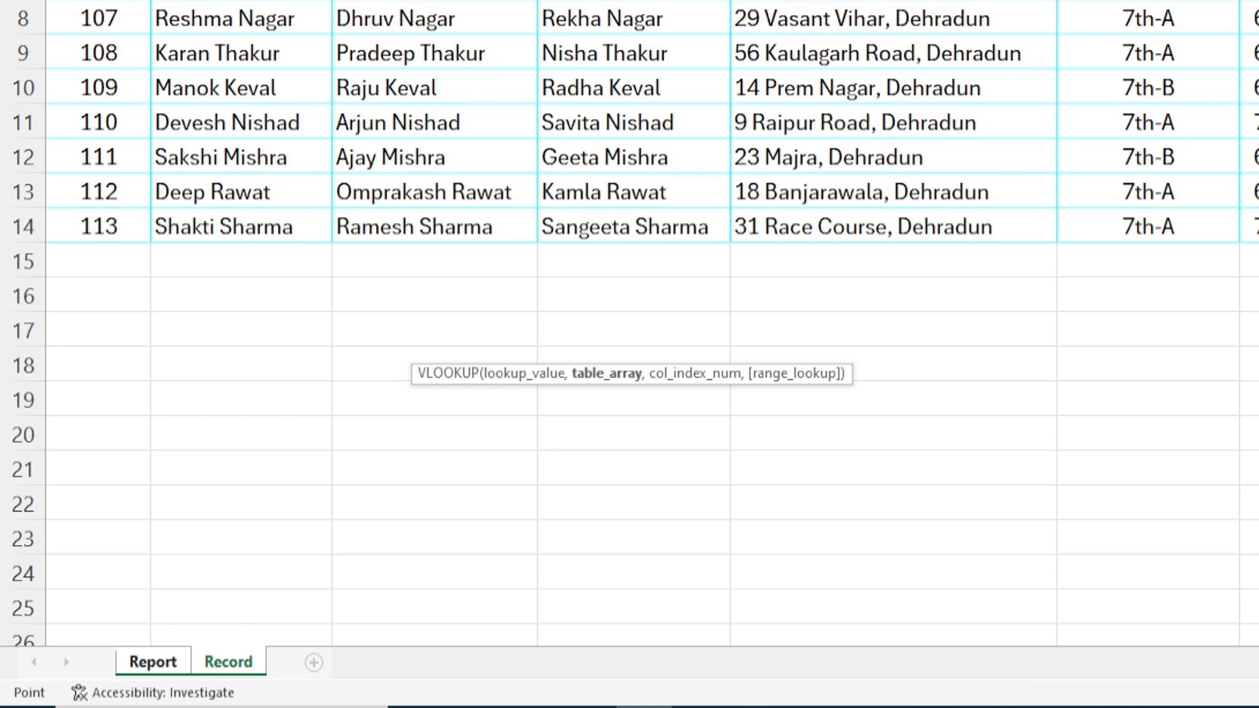
click(163, 663)
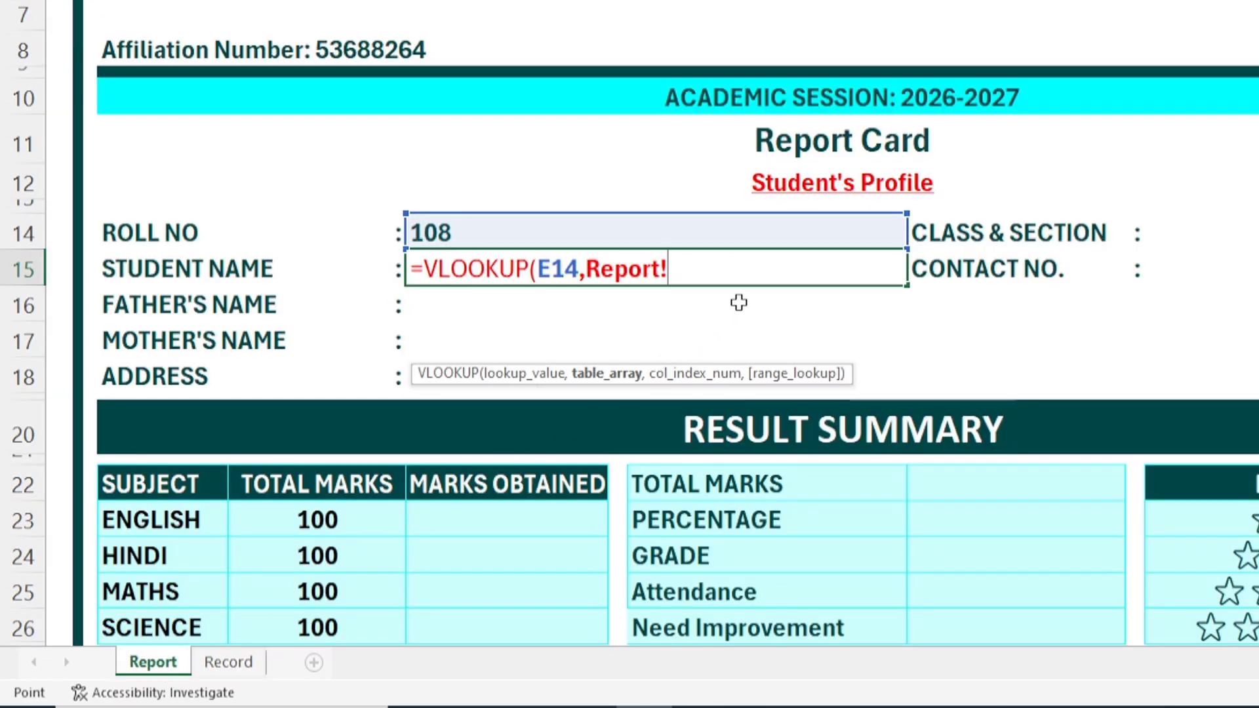
key(BackSpace)
key(BackSpace)
key(BackSpace)
key(BackSpace)
key(BackSpace)
key(BackSpace)
key(BackSpace)
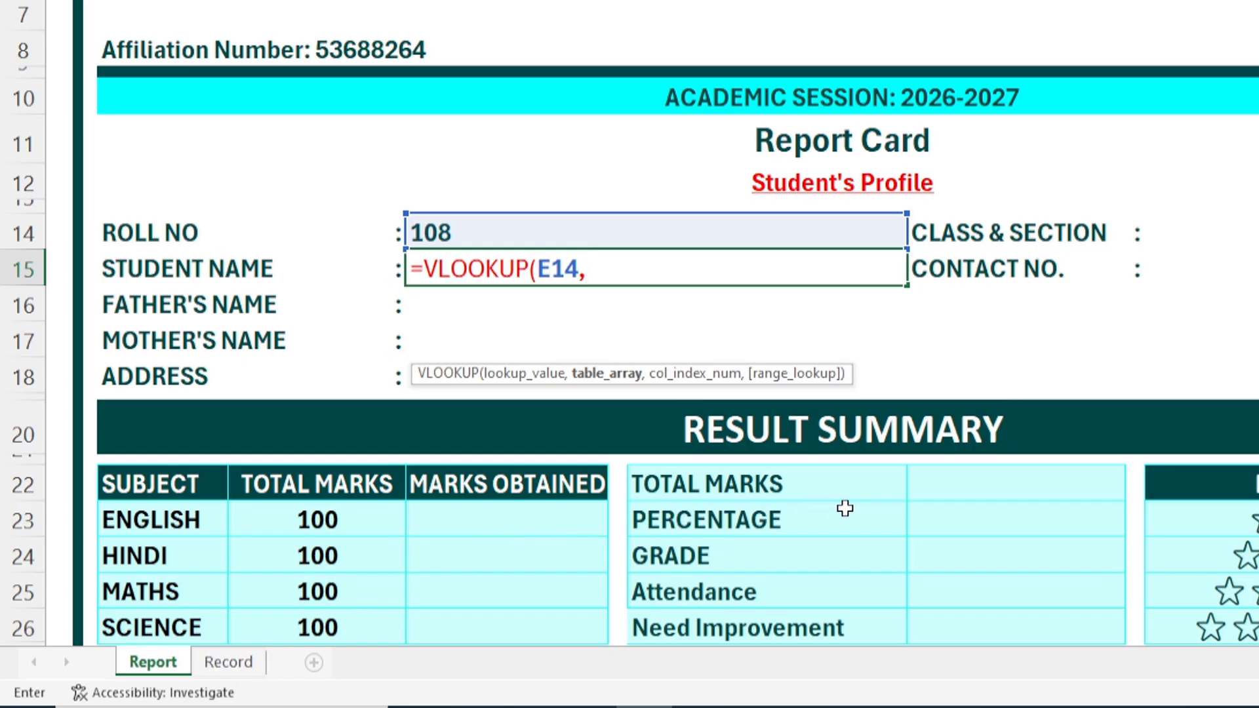
Step: Add the Record table and MATCH(Report!C15, as the column index argument
text(reco)
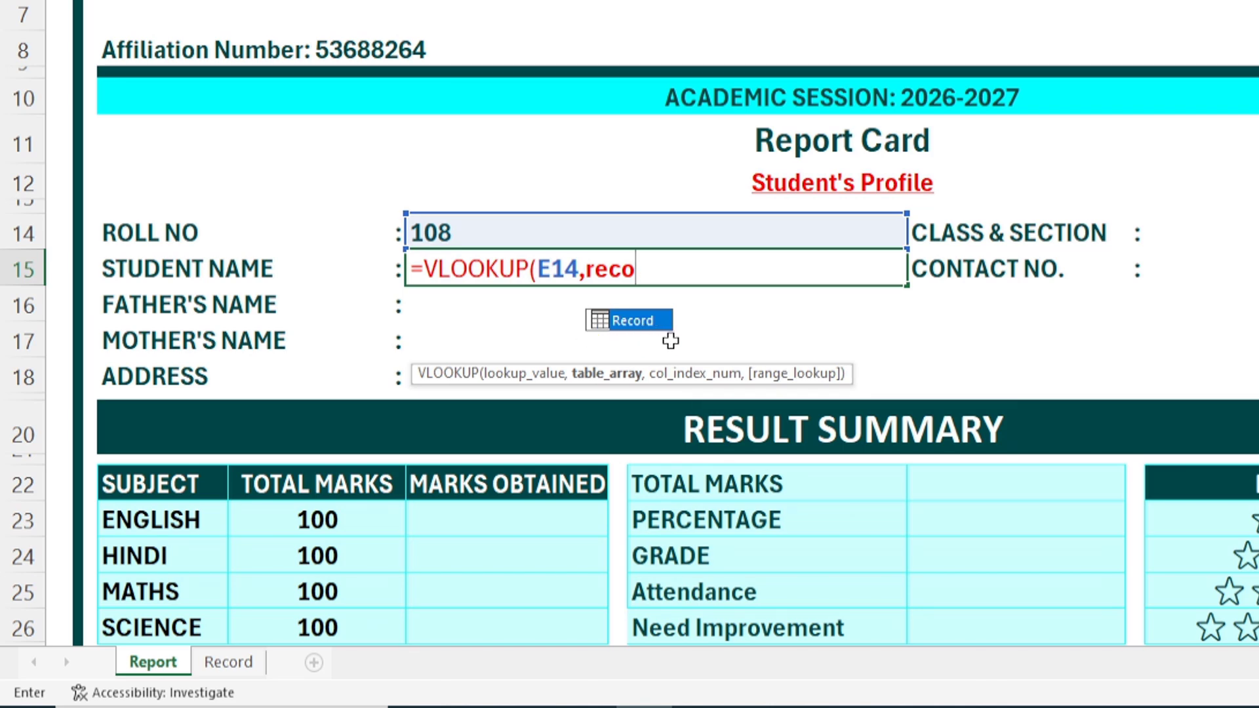
double_click(662, 321)
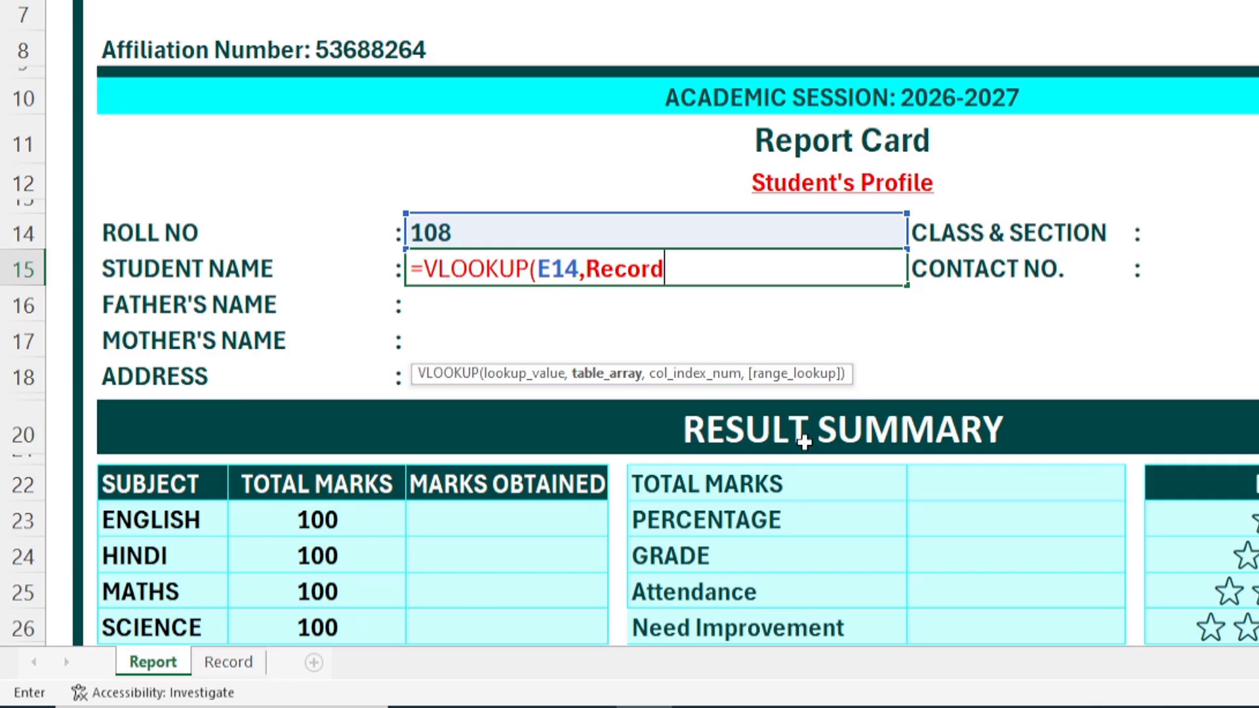
text(,)
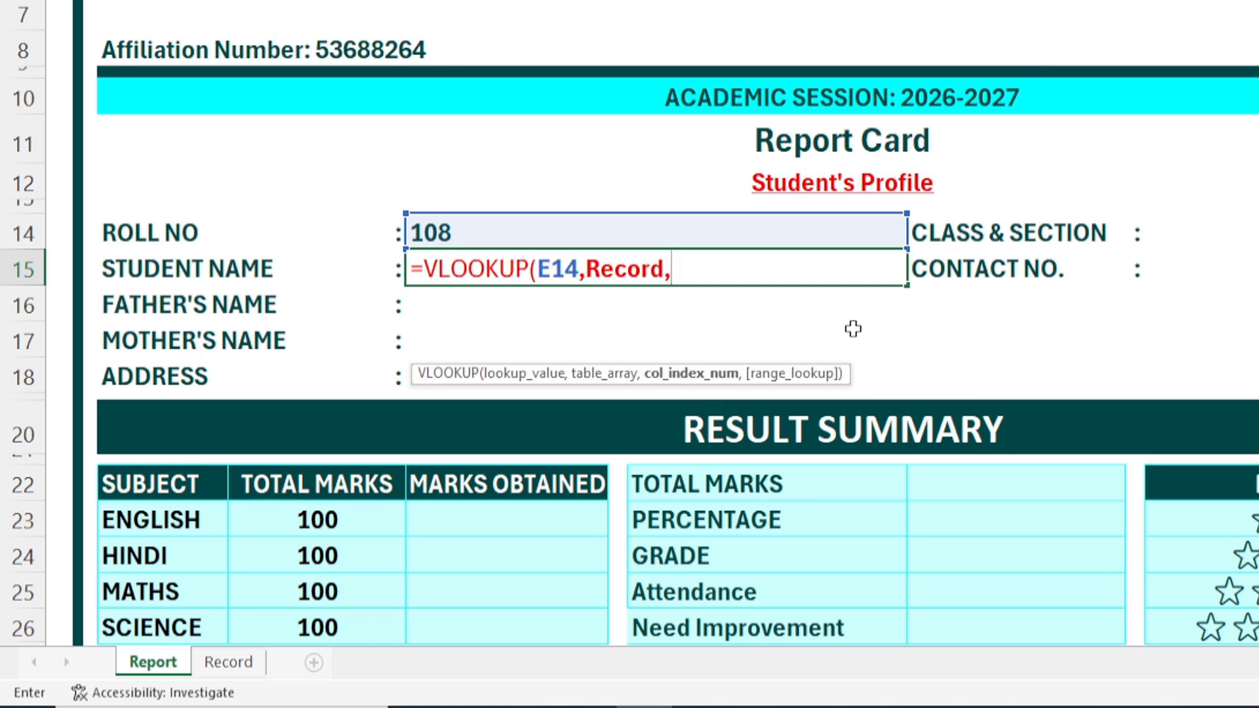
text(mat)
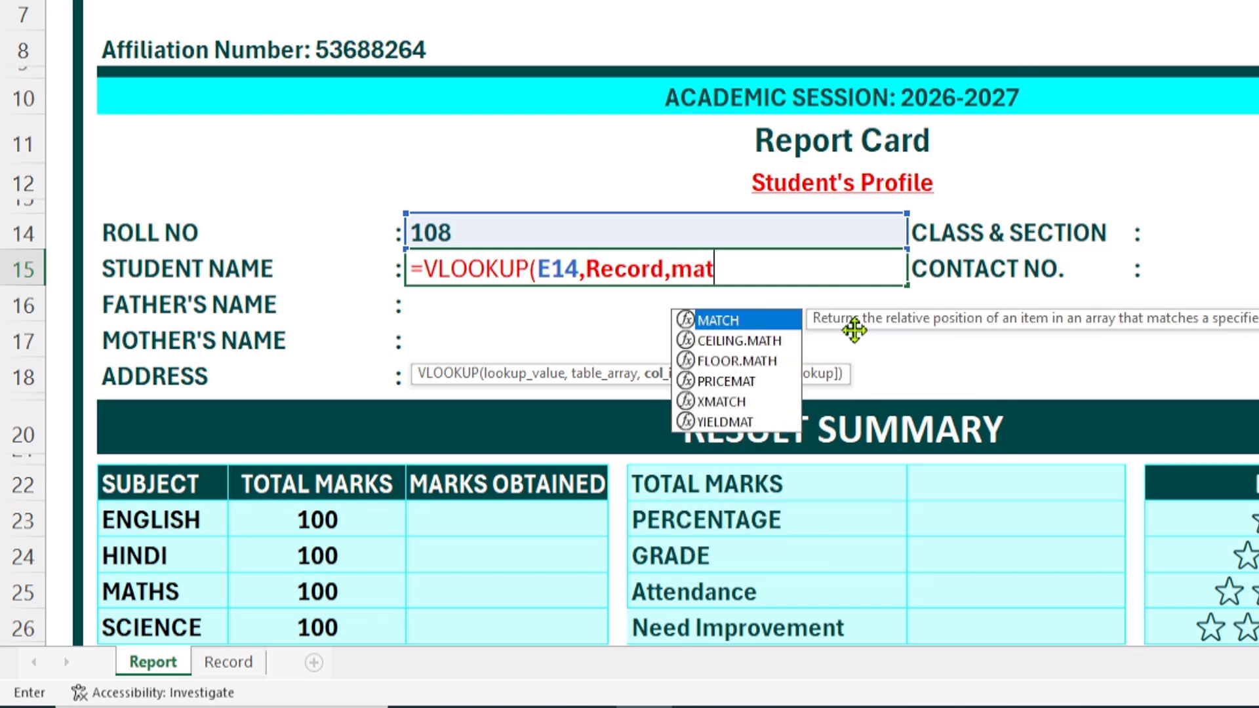
key(Tab)
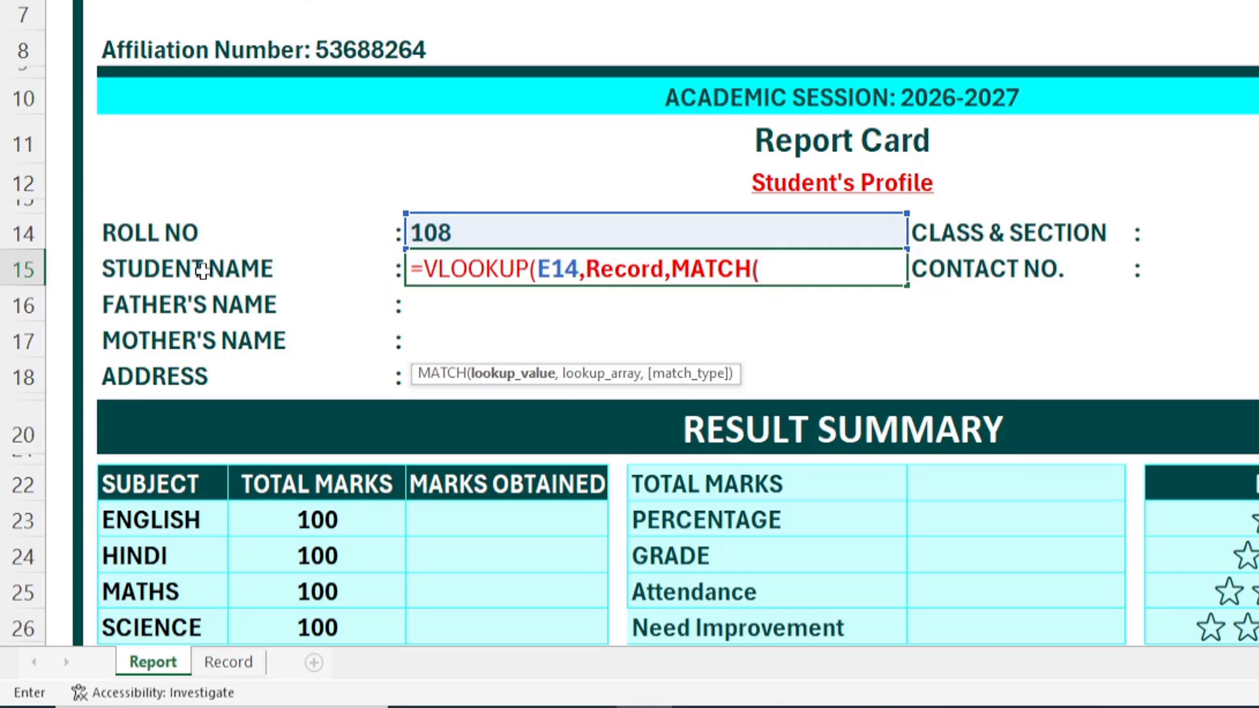
click(180, 269)
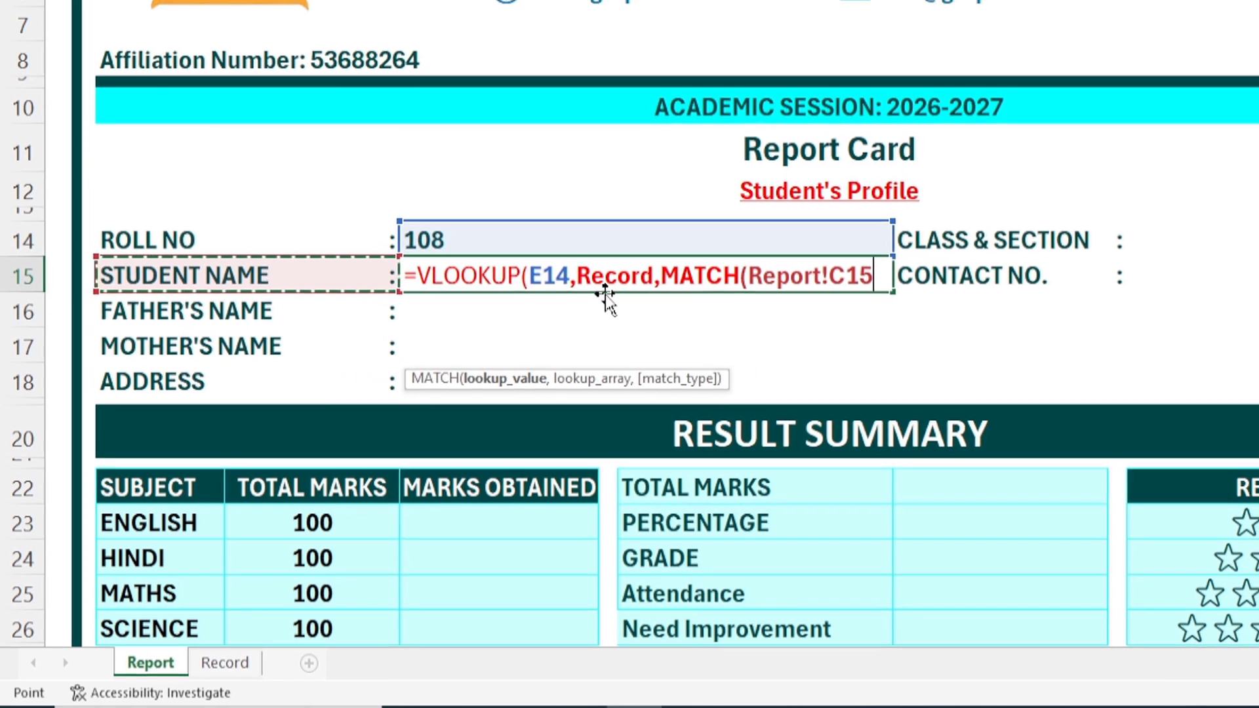
text(,)
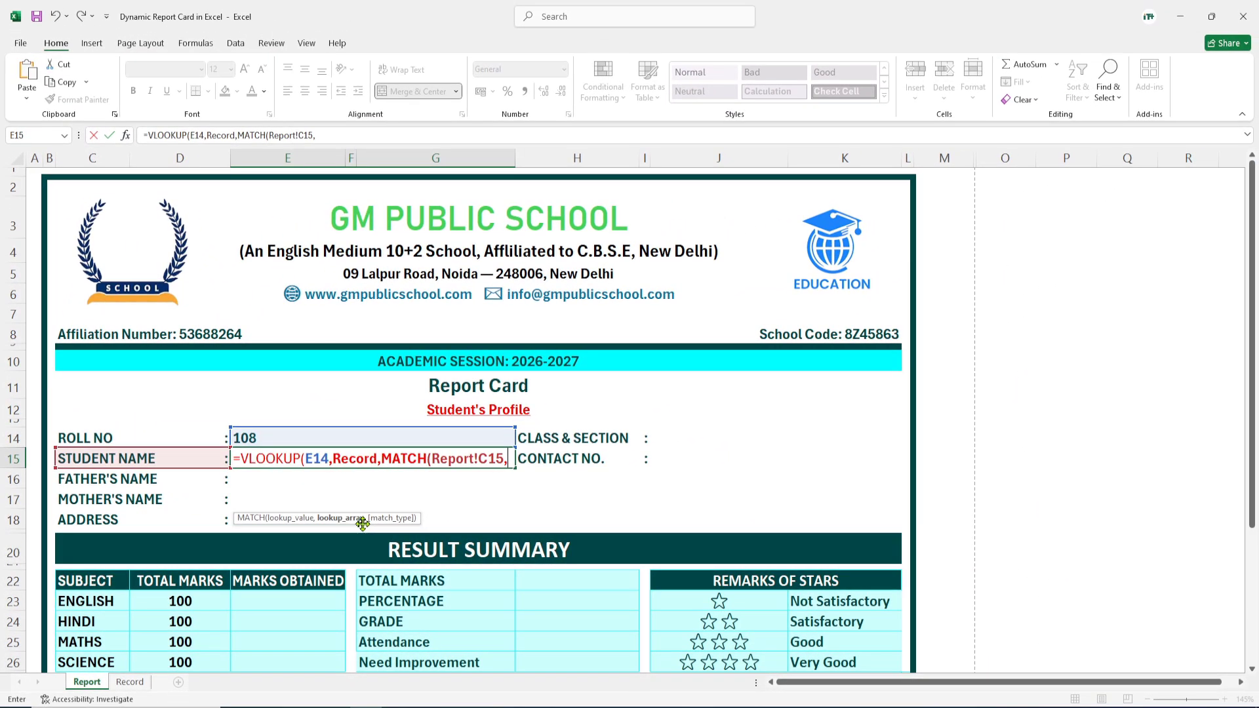
Step: Complete MATCH with 'Record'!A1:N1 and exact match 0, then give VLOOKUP exact match 0
click(133, 682)
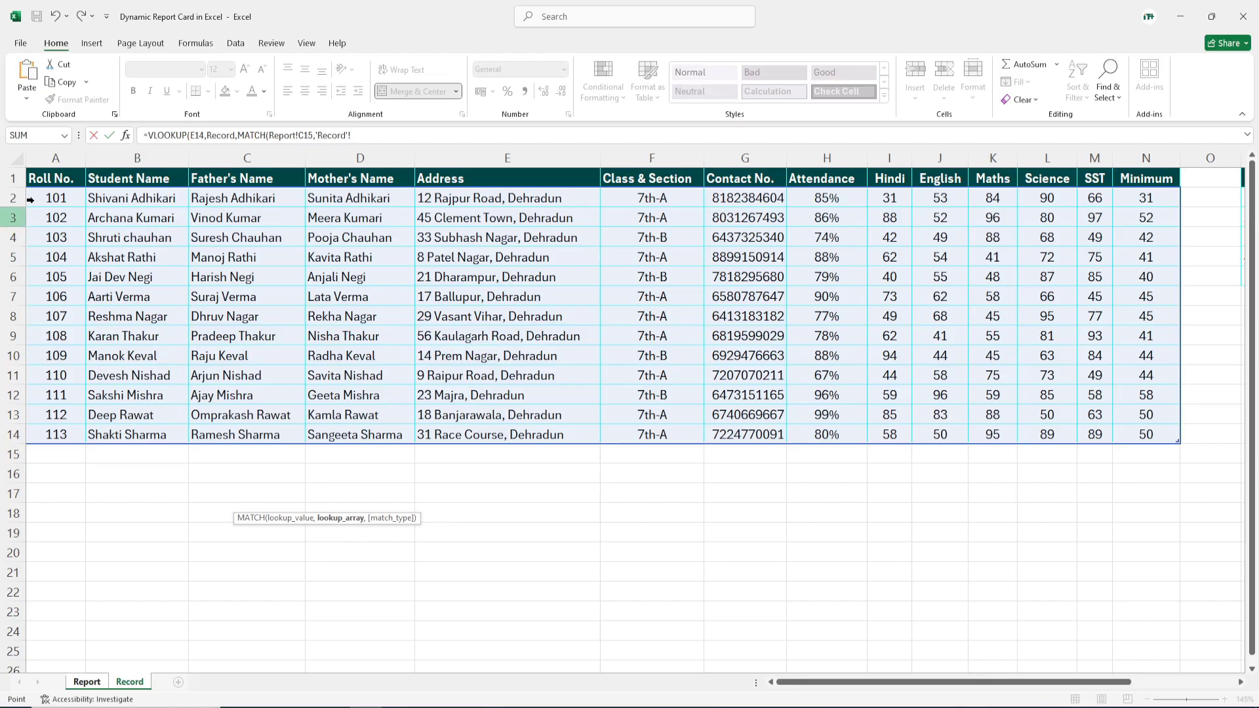
drag(44, 178, 1142, 188)
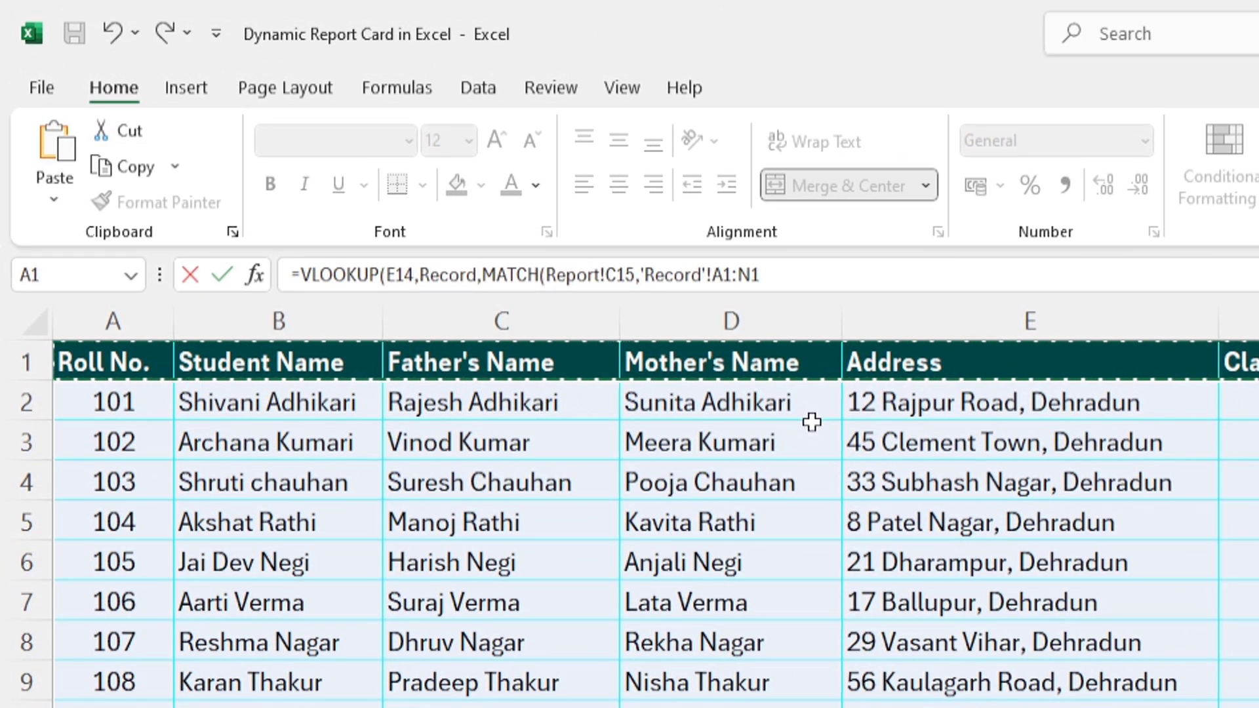
text(,0)
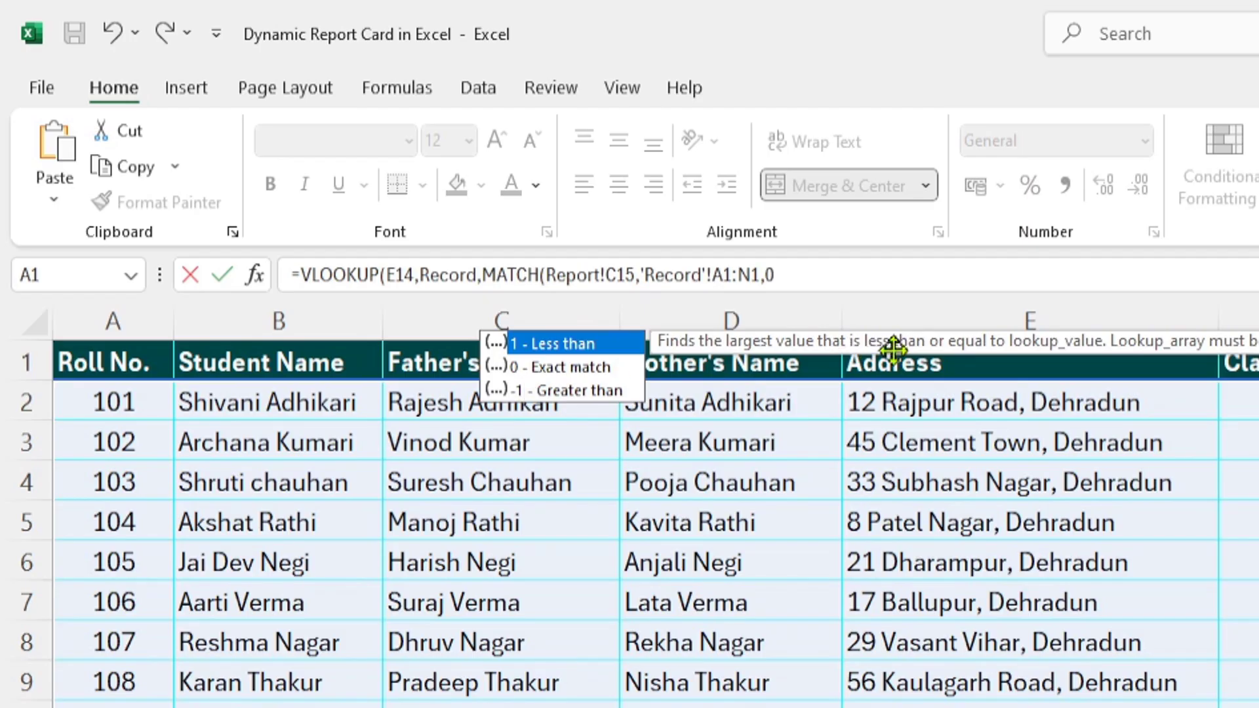
key(Escape)
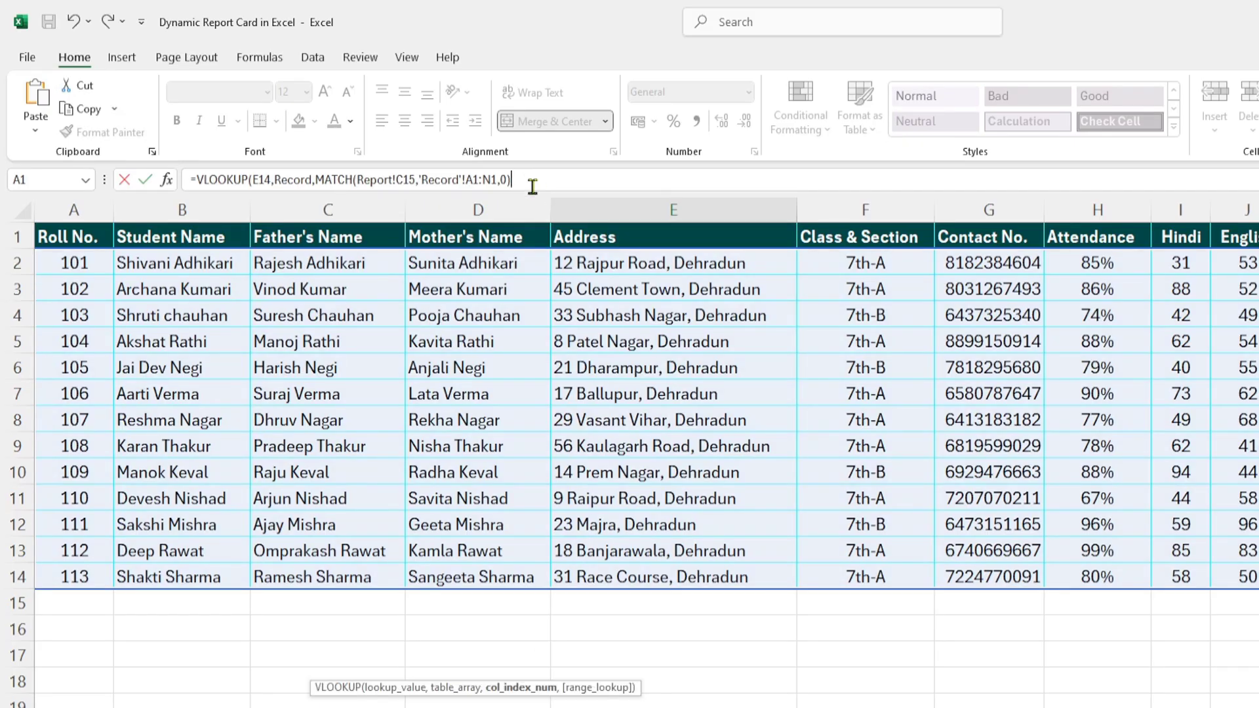
text(,)
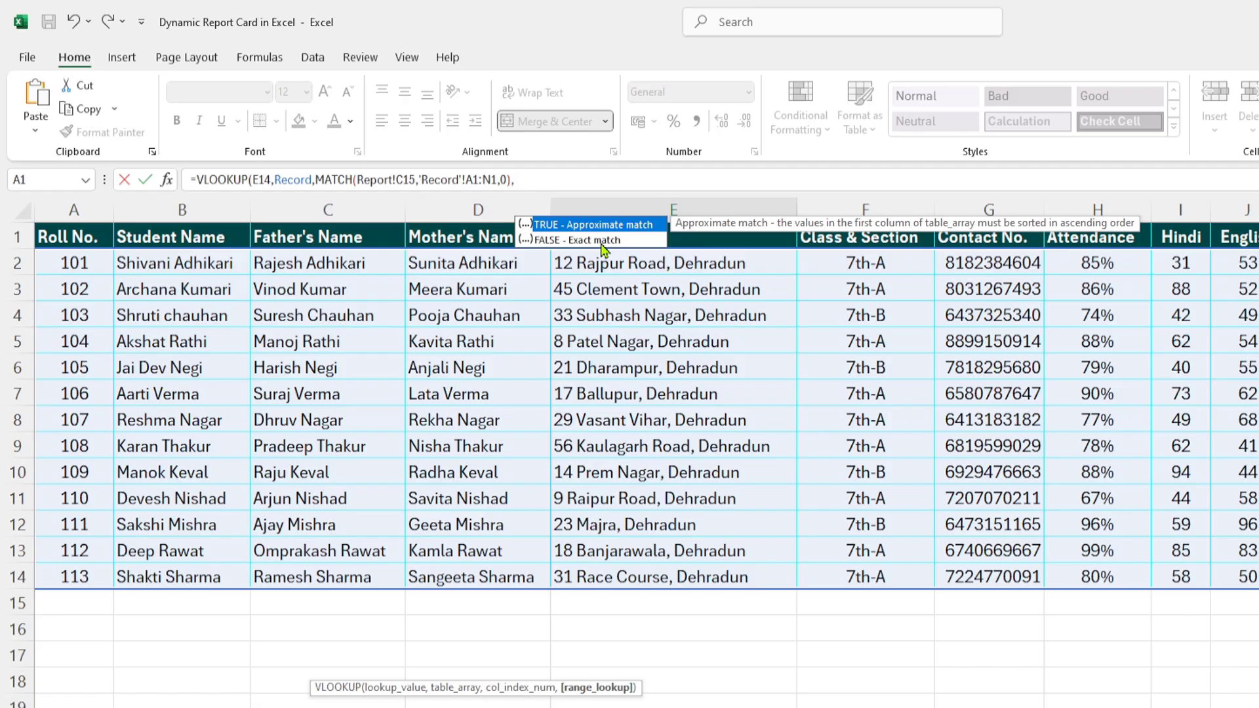
text(0)
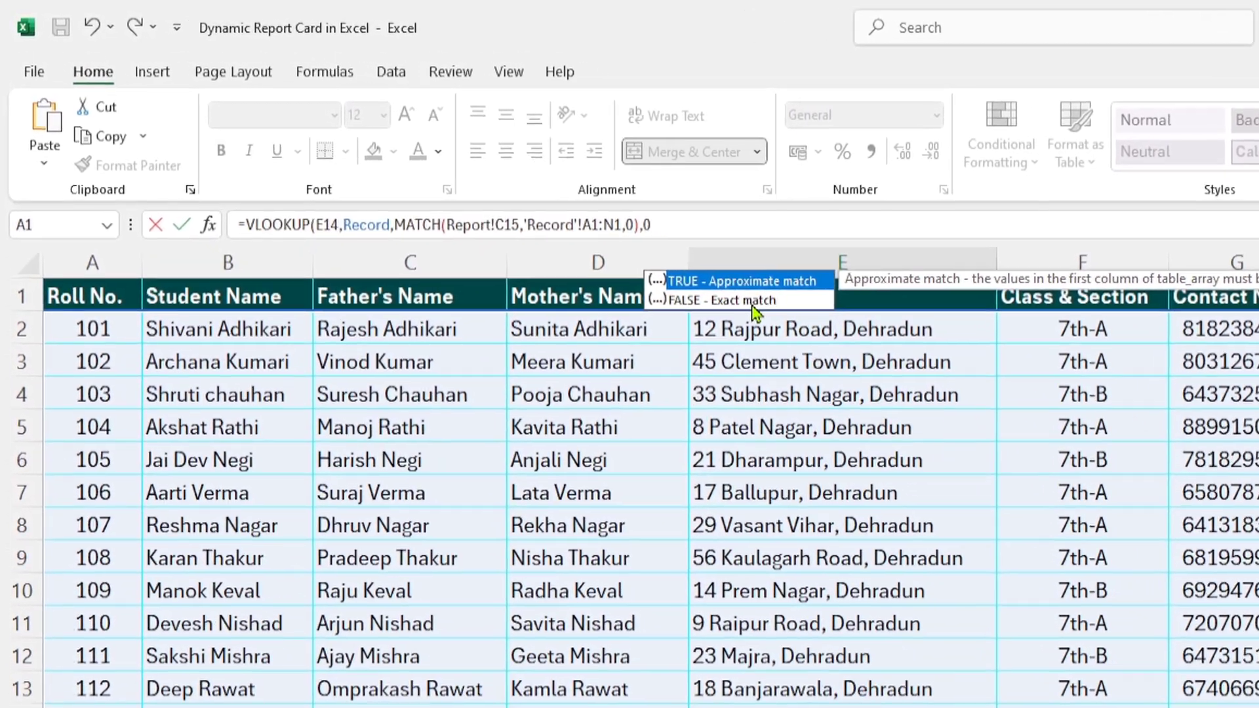
text())
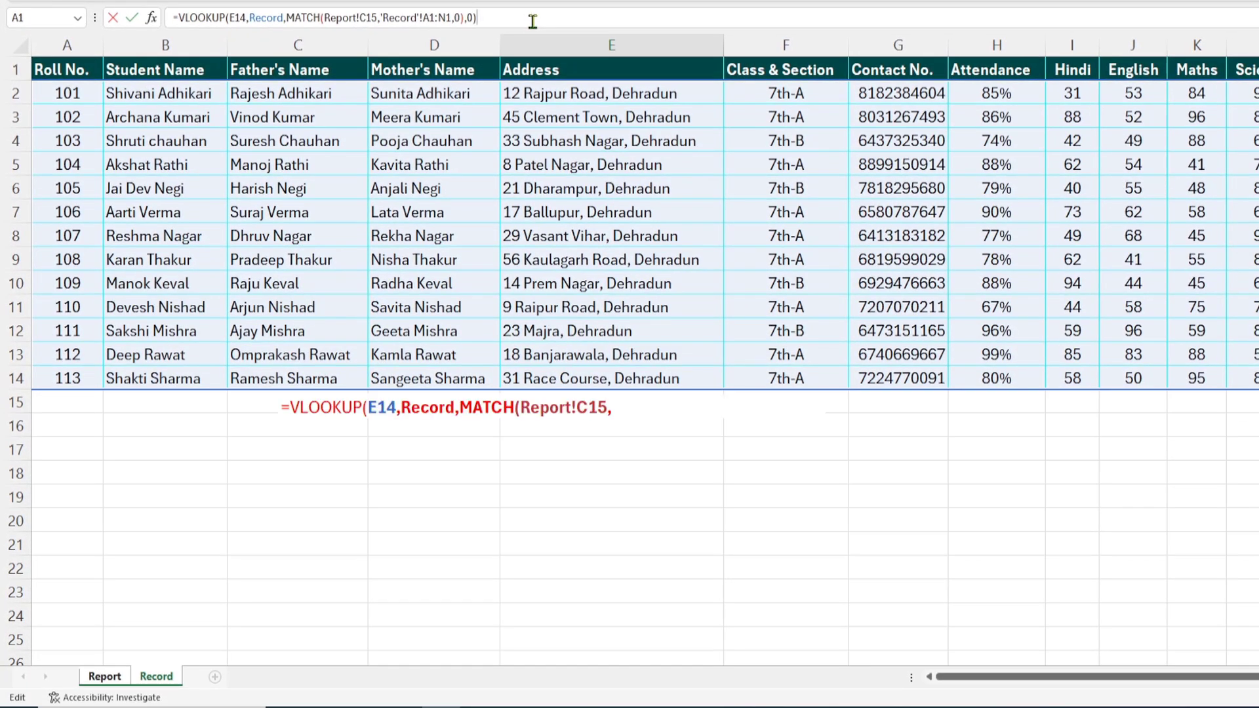
Step: Switch the E14 roll number from 108 to 104 and check that E15 shows that student's name
key(Escape)
click(333, 414)
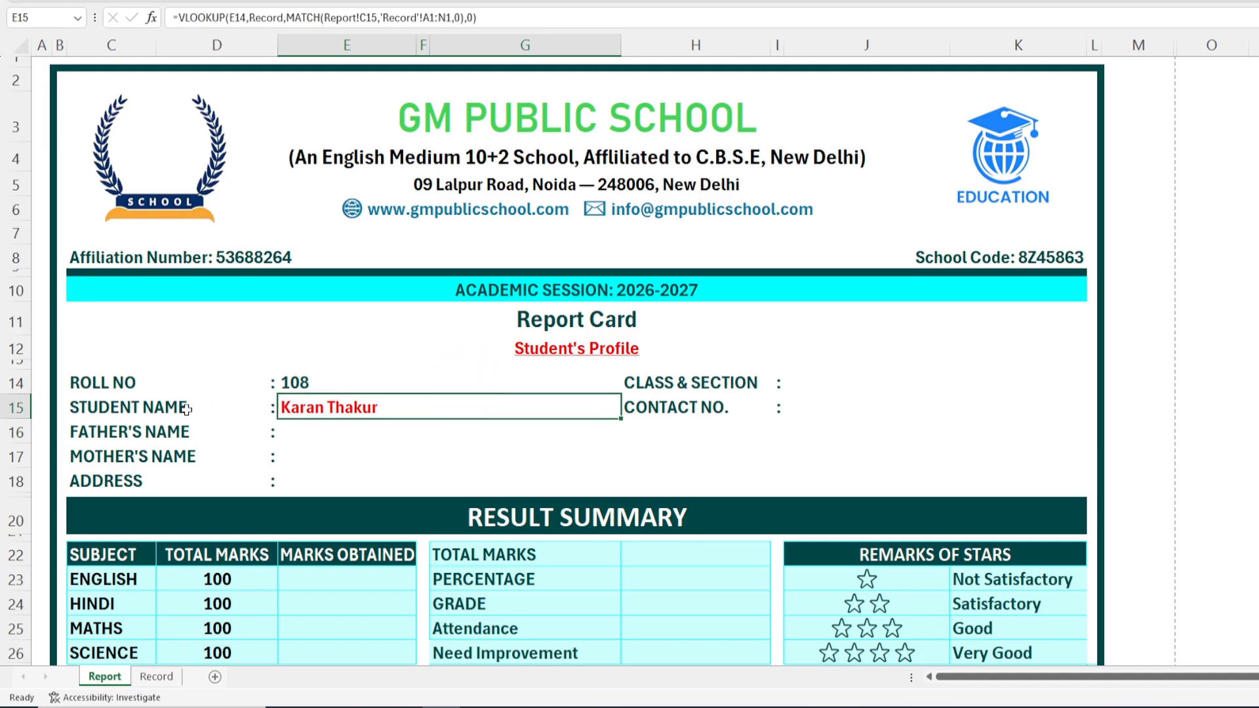
click(602, 383)
click(628, 385)
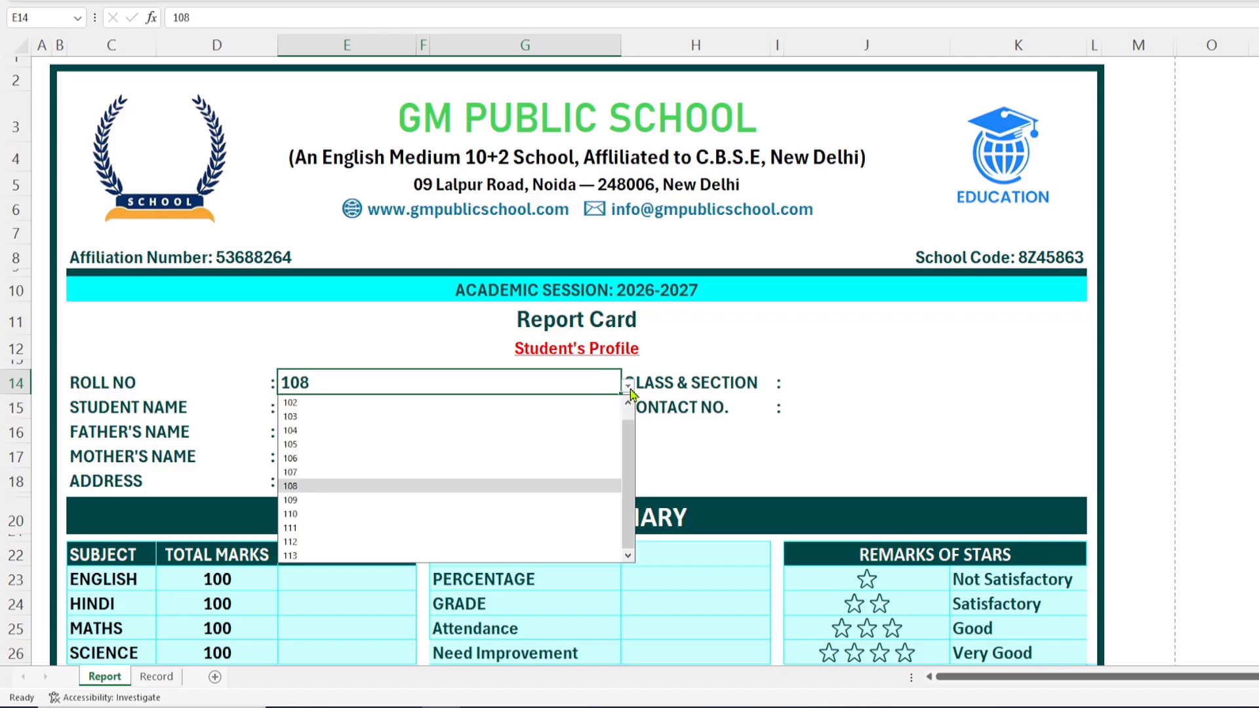
click(316, 431)
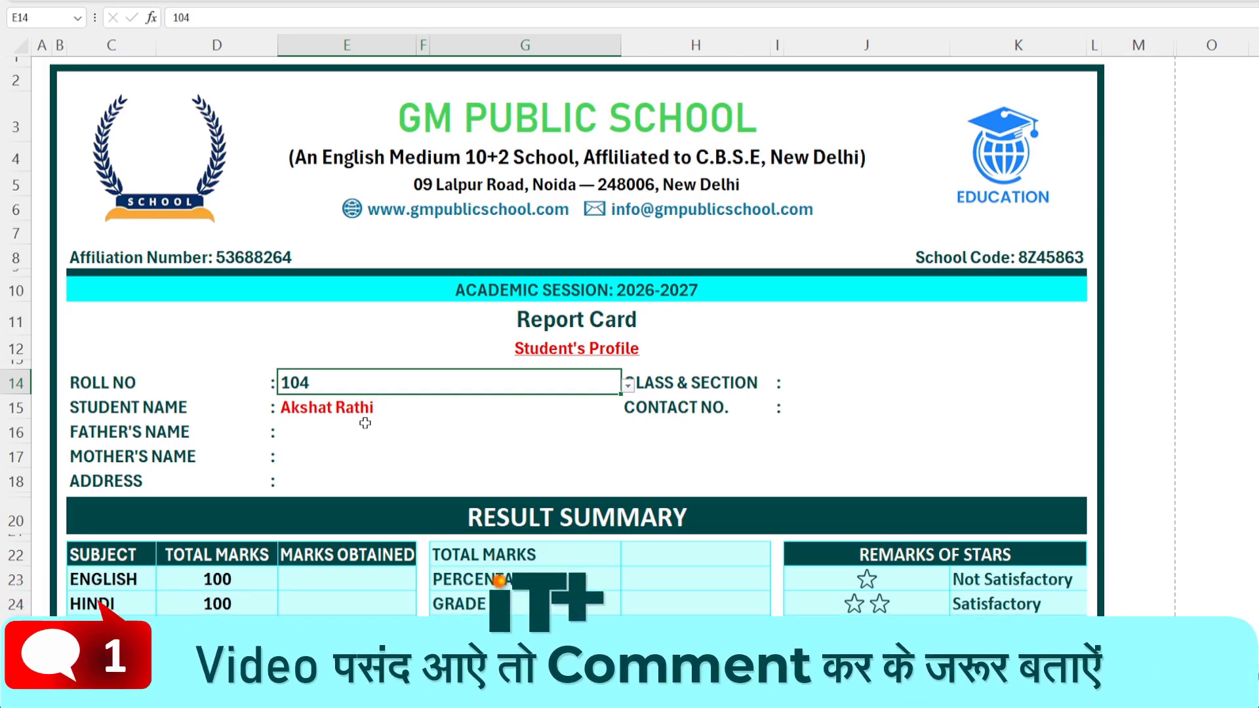
click(334, 413)
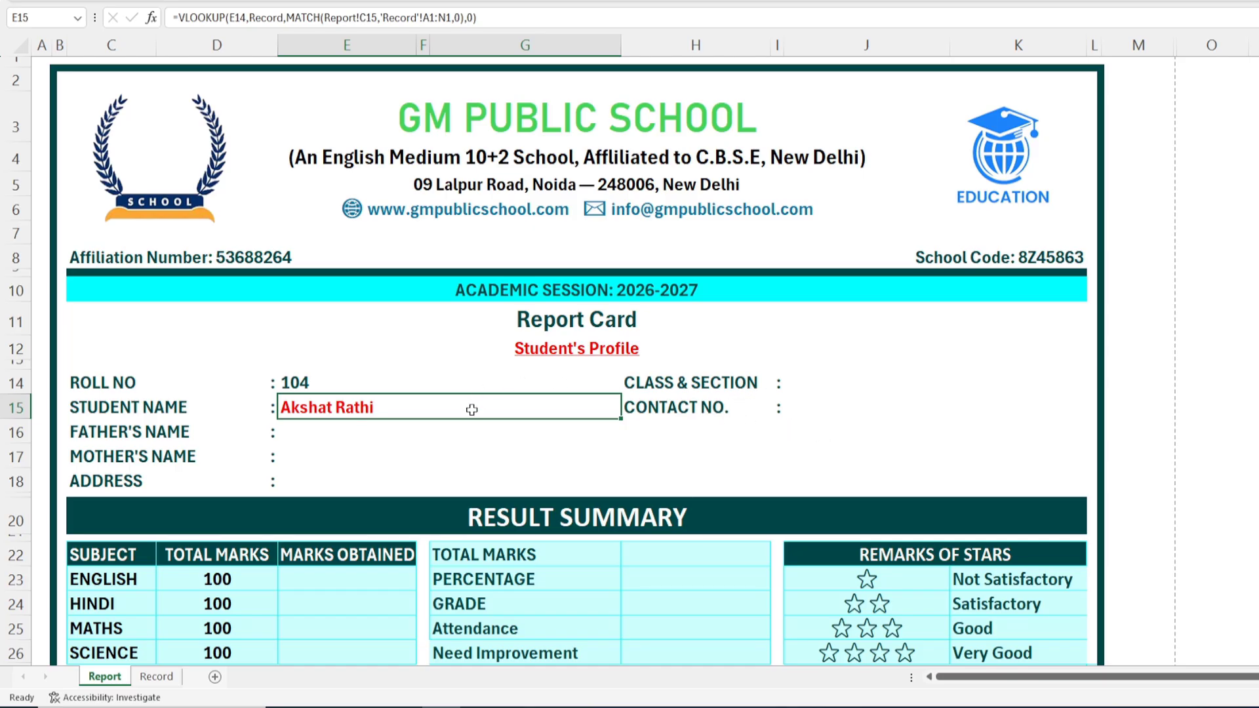
Step: Make the E15 formula's references absolute: $E$14 and 'Record'!$A$1:$N$1
double_click(380, 407)
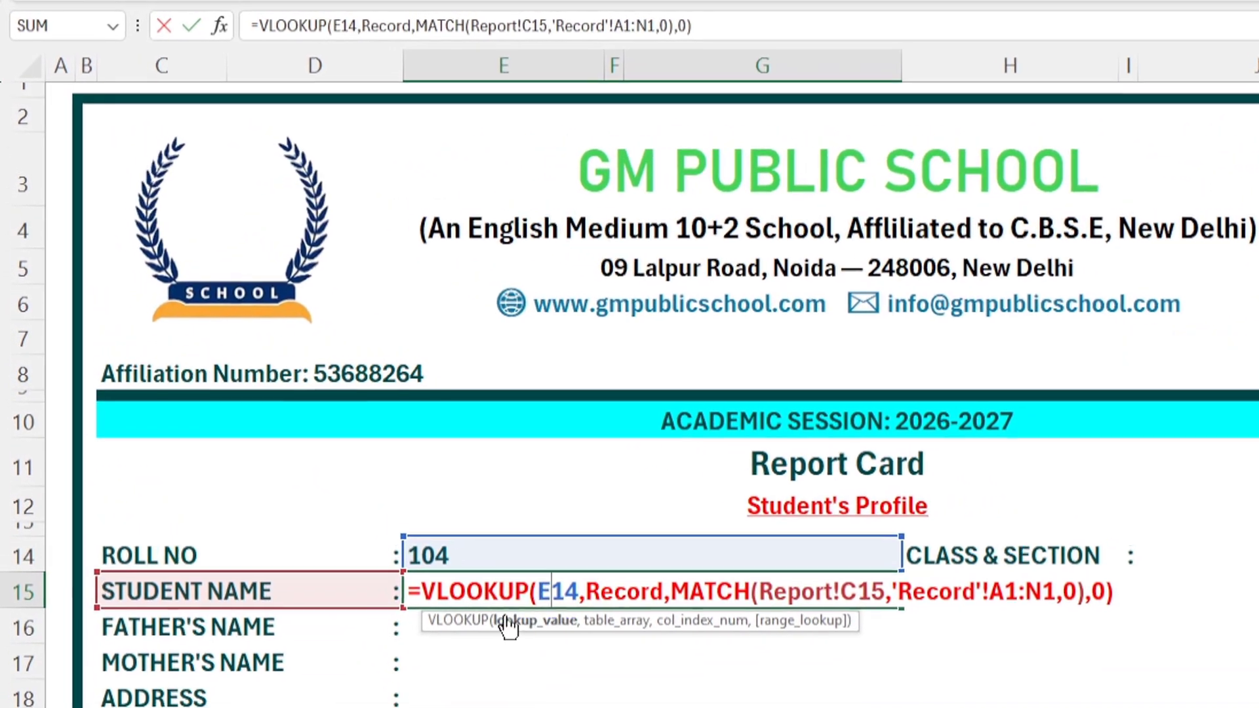
drag(603, 618, 565, 617)
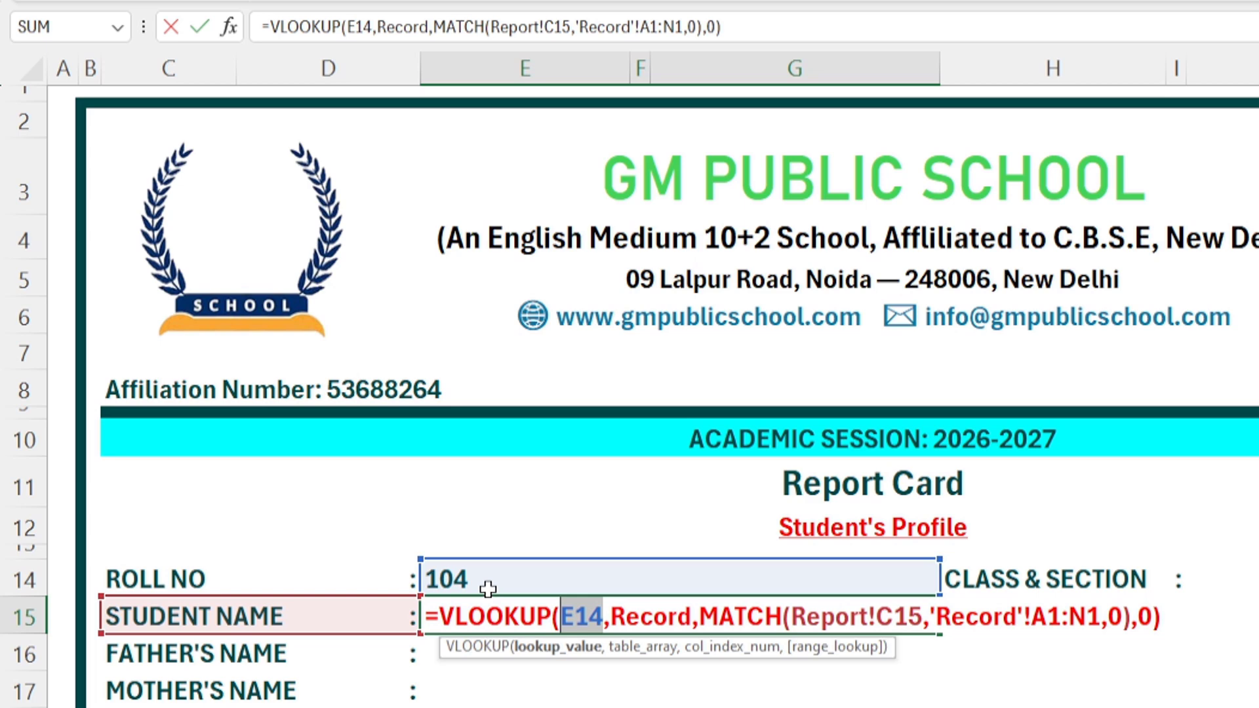
key(F4)
key(F4)
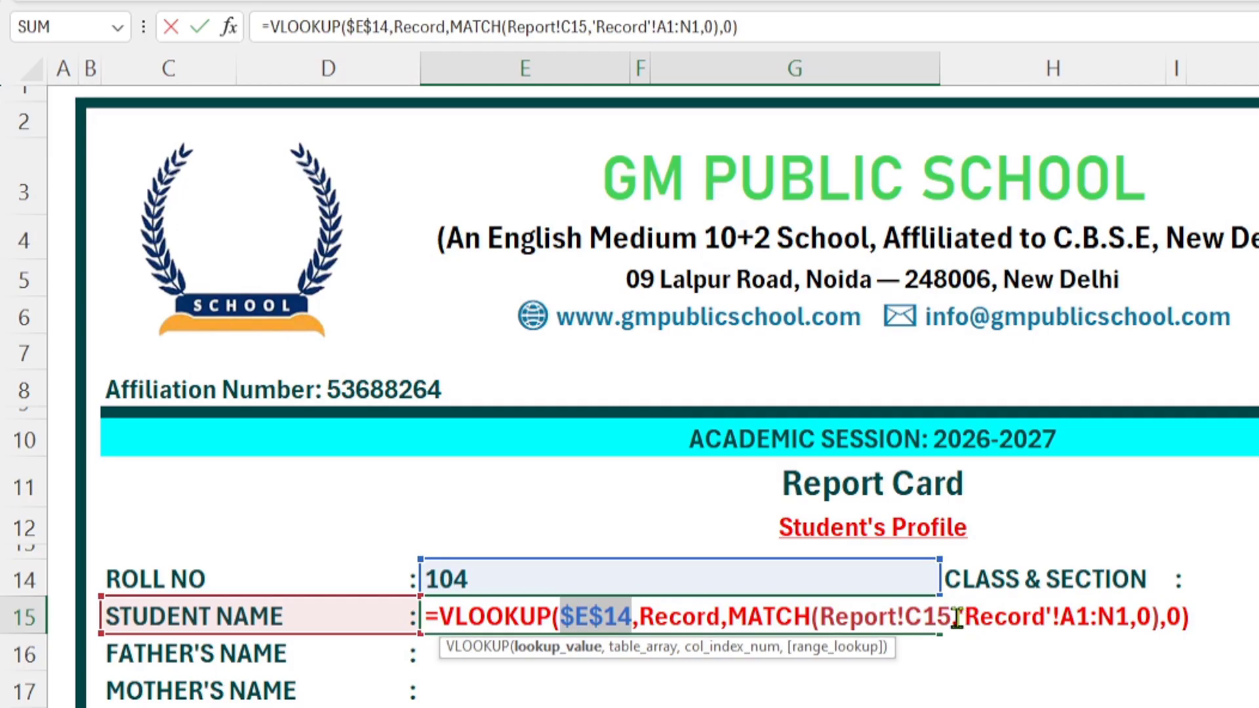
drag(957, 618, 1130, 633)
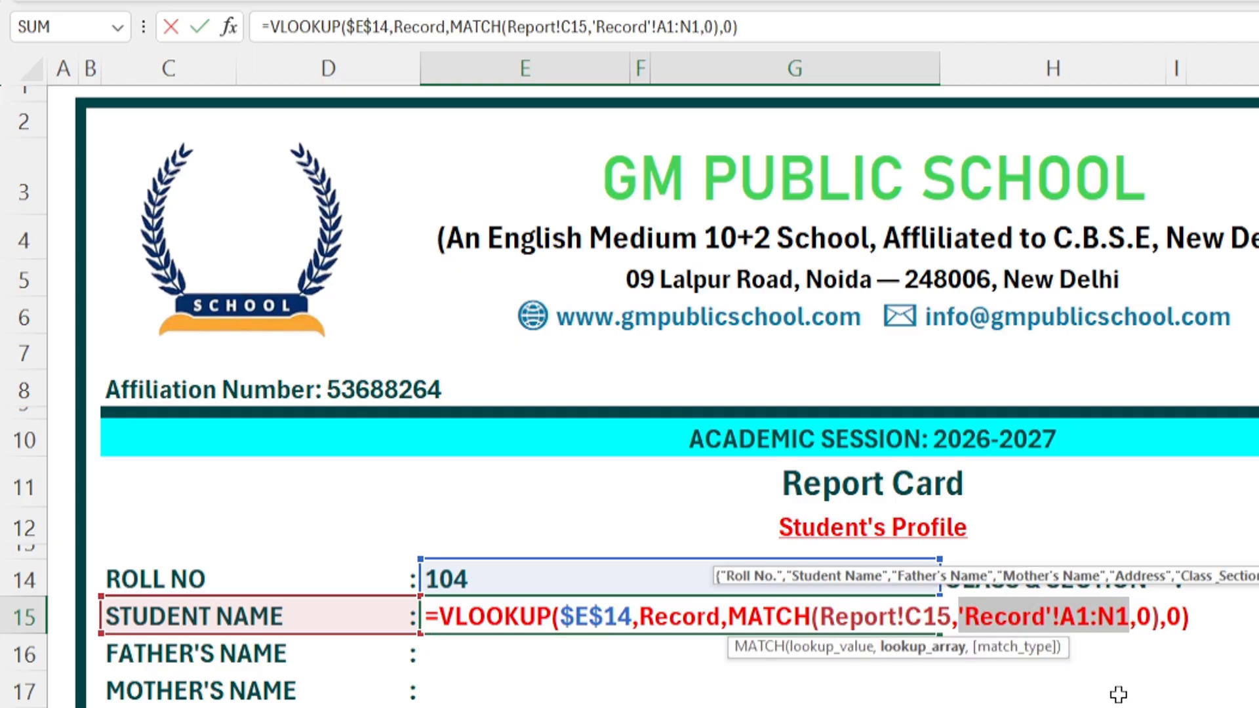
key(F4)
key(F4)
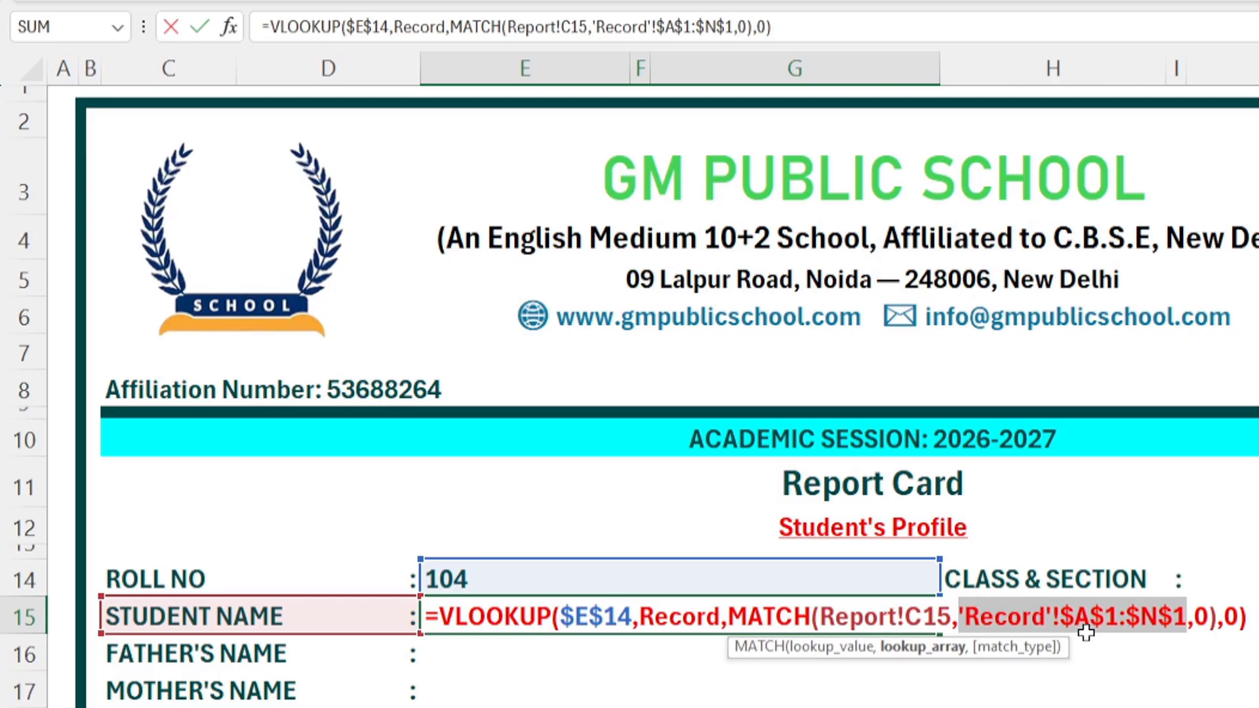
Step: Commit the E15 formula and copy it into E16 and E17 for the father's and mother's names
key(Return)
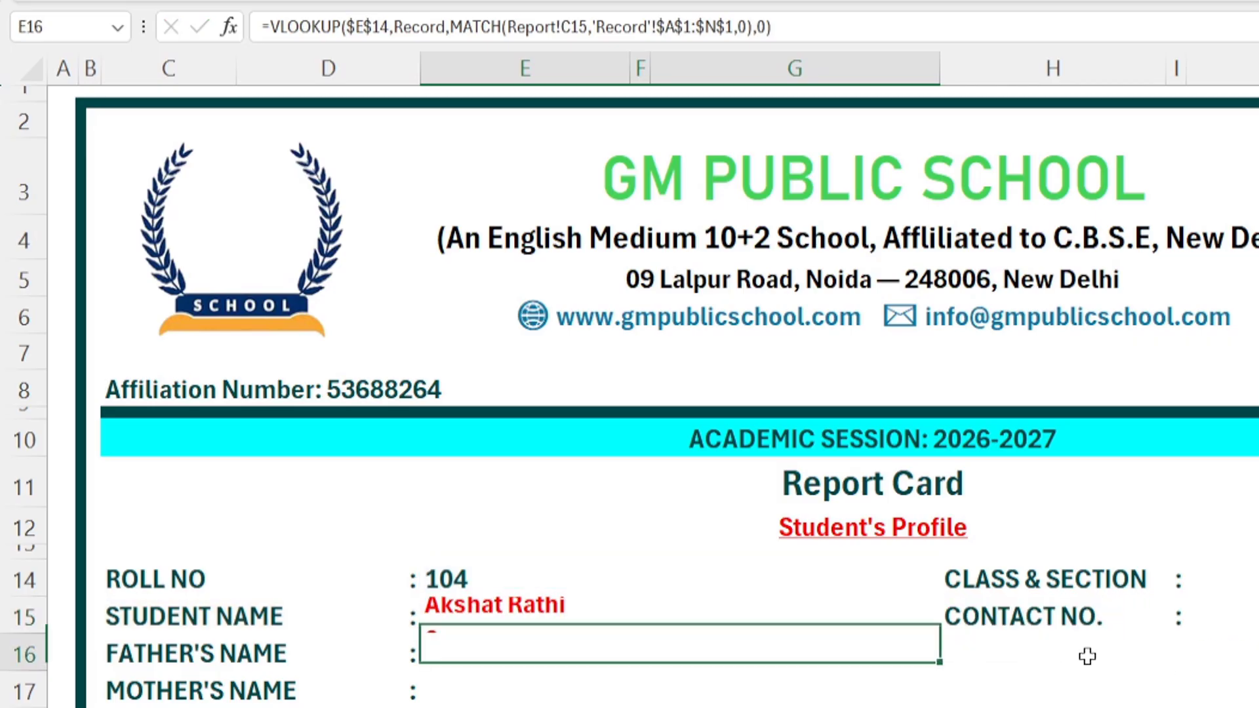
click(534, 621)
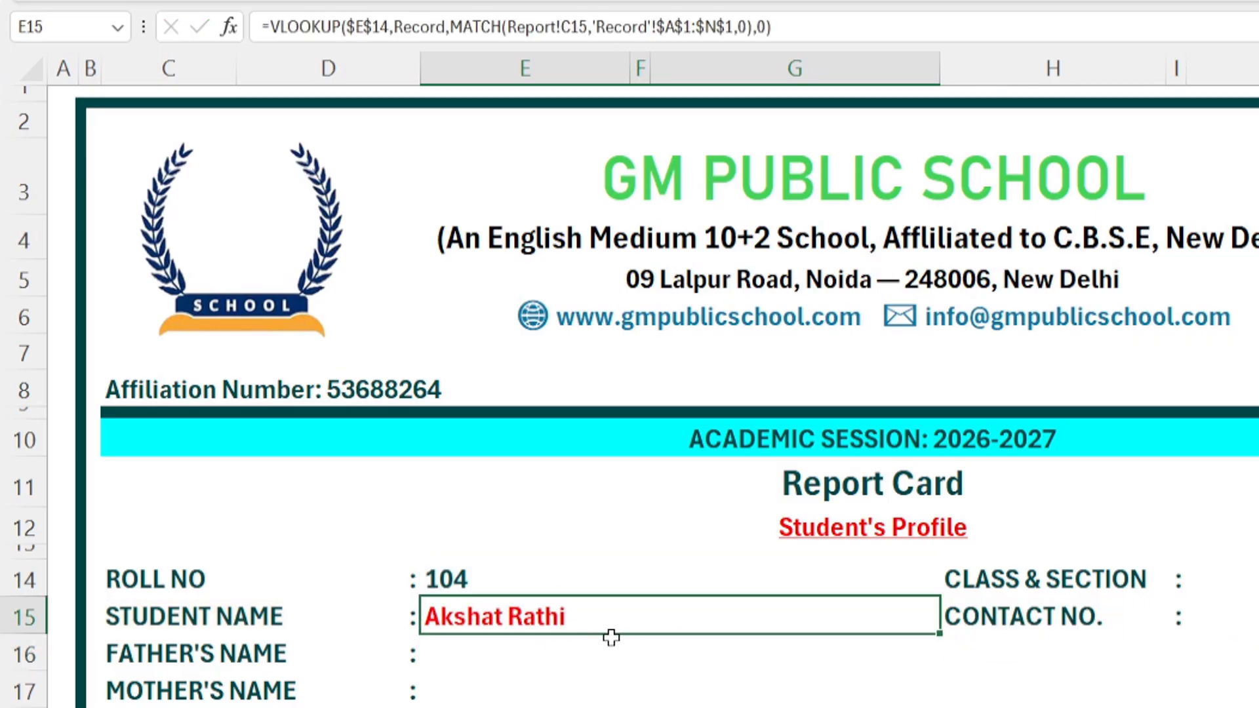
key(ctrl+c)
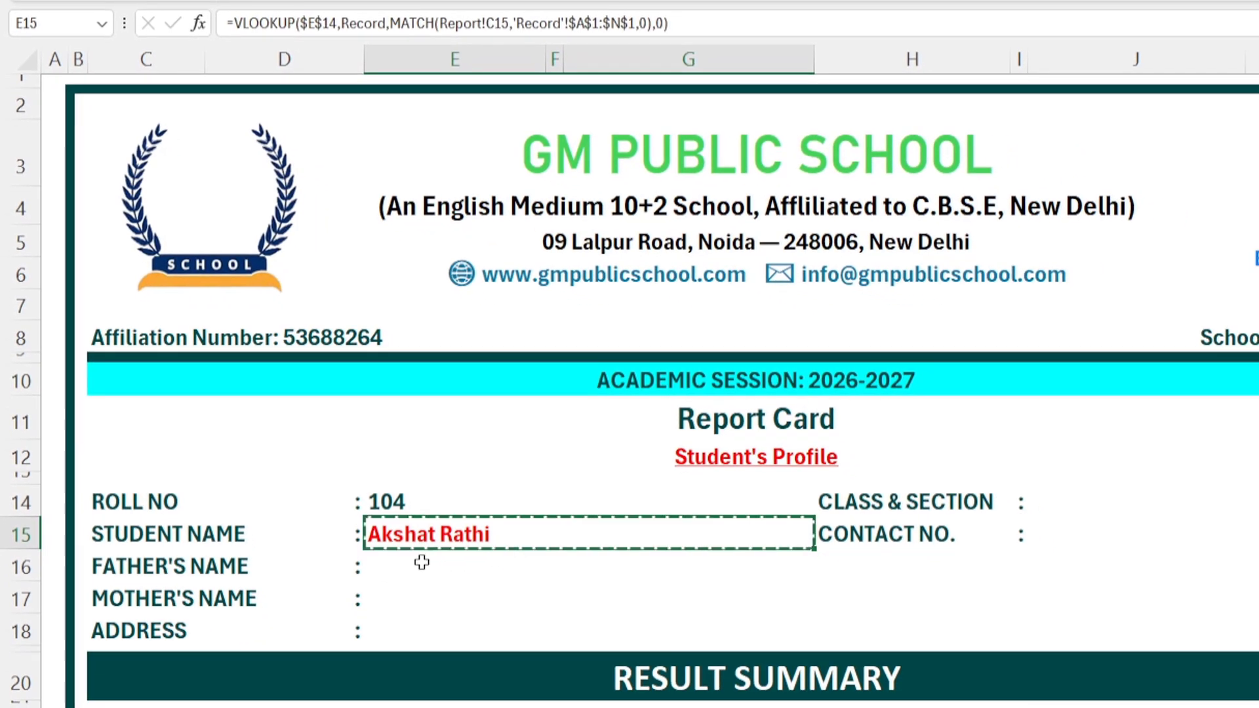
click(394, 571)
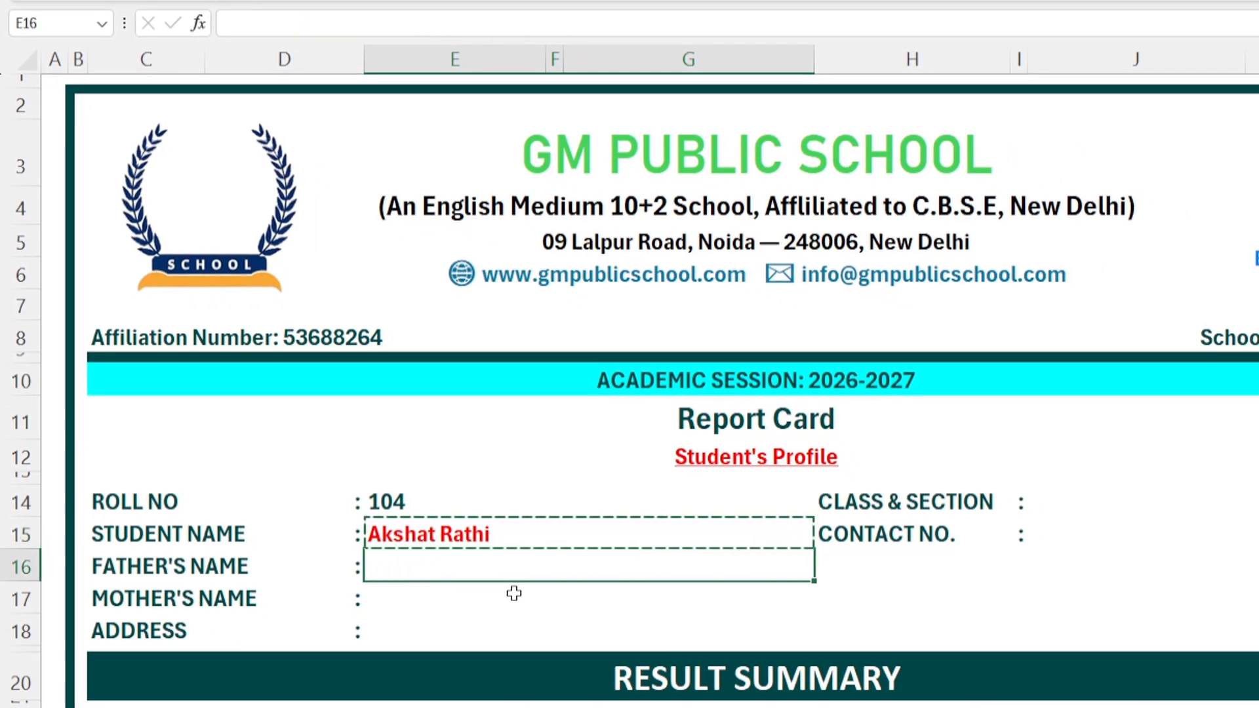
key(ctrl+v)
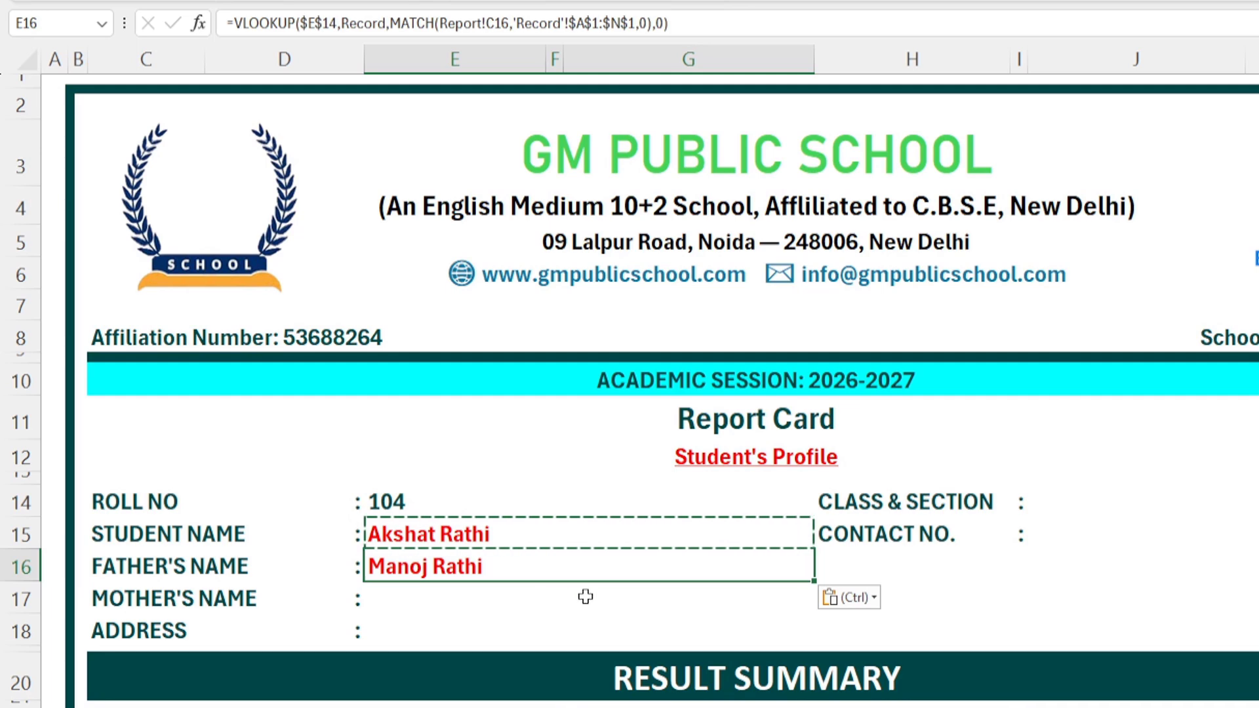
click(385, 599)
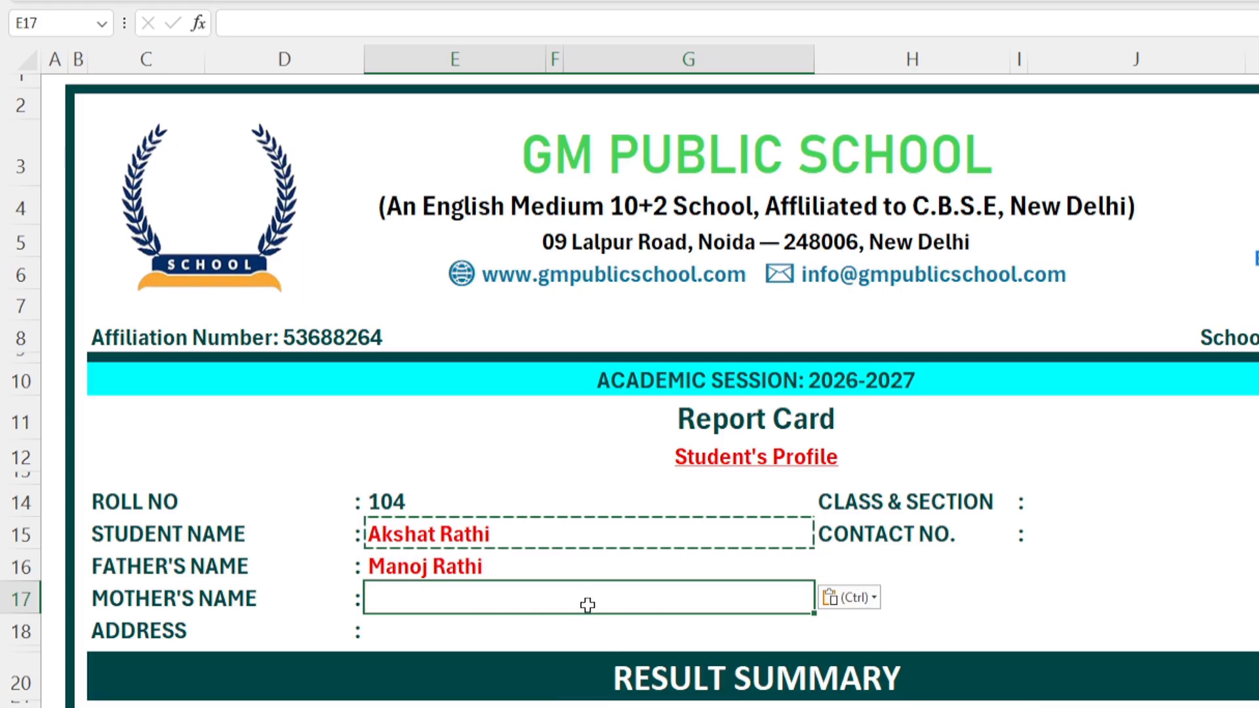
key(ctrl+v)
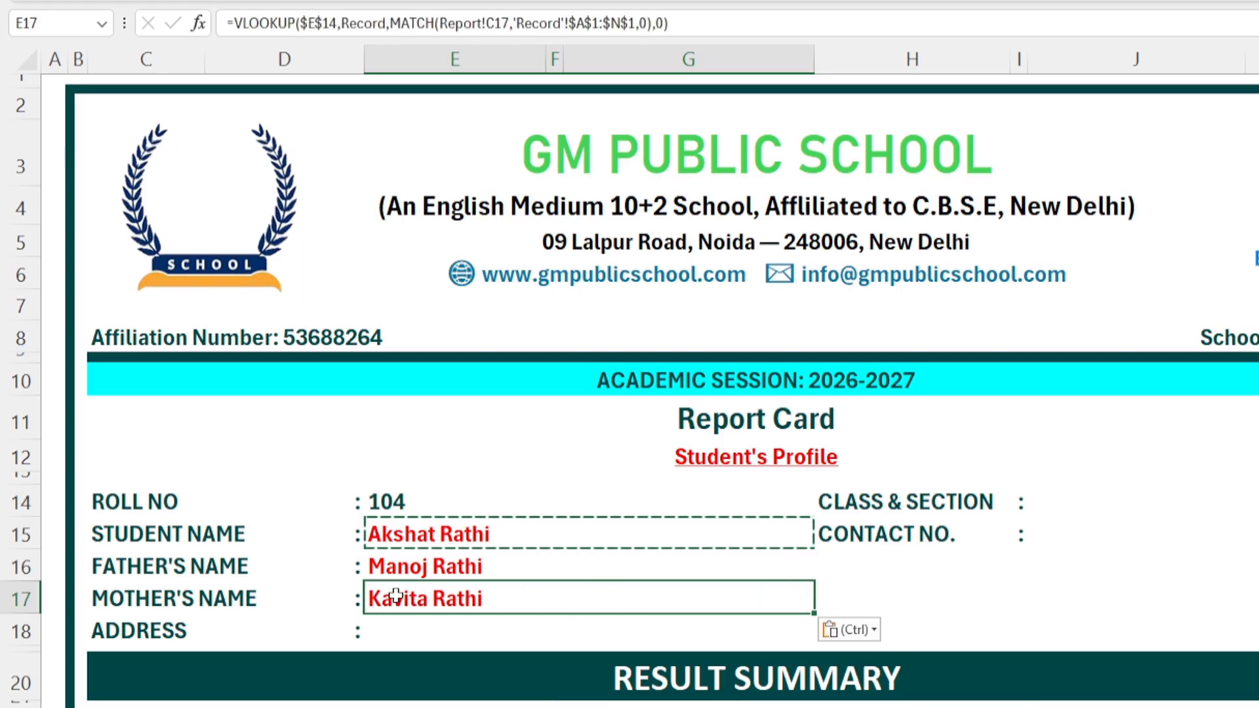
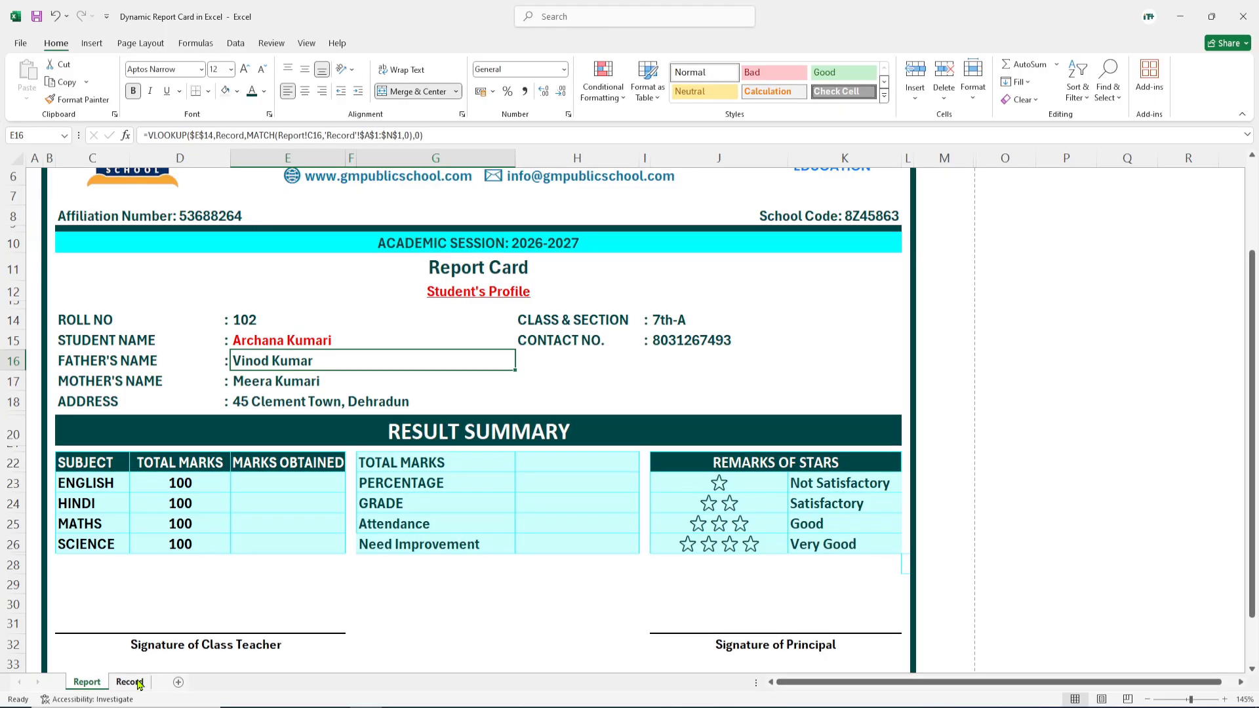
Step: Copy the E15 student-name lookup formula into E23 so English marks obtained shows 52
click(130, 682)
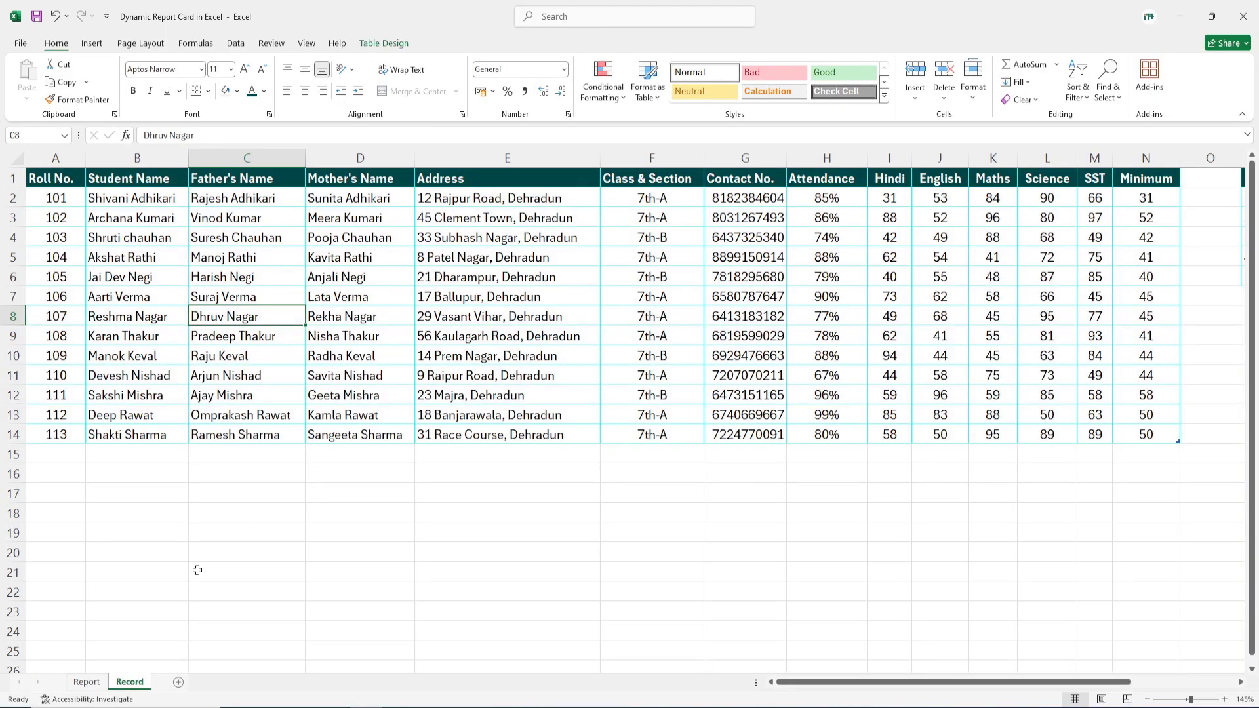
click(87, 683)
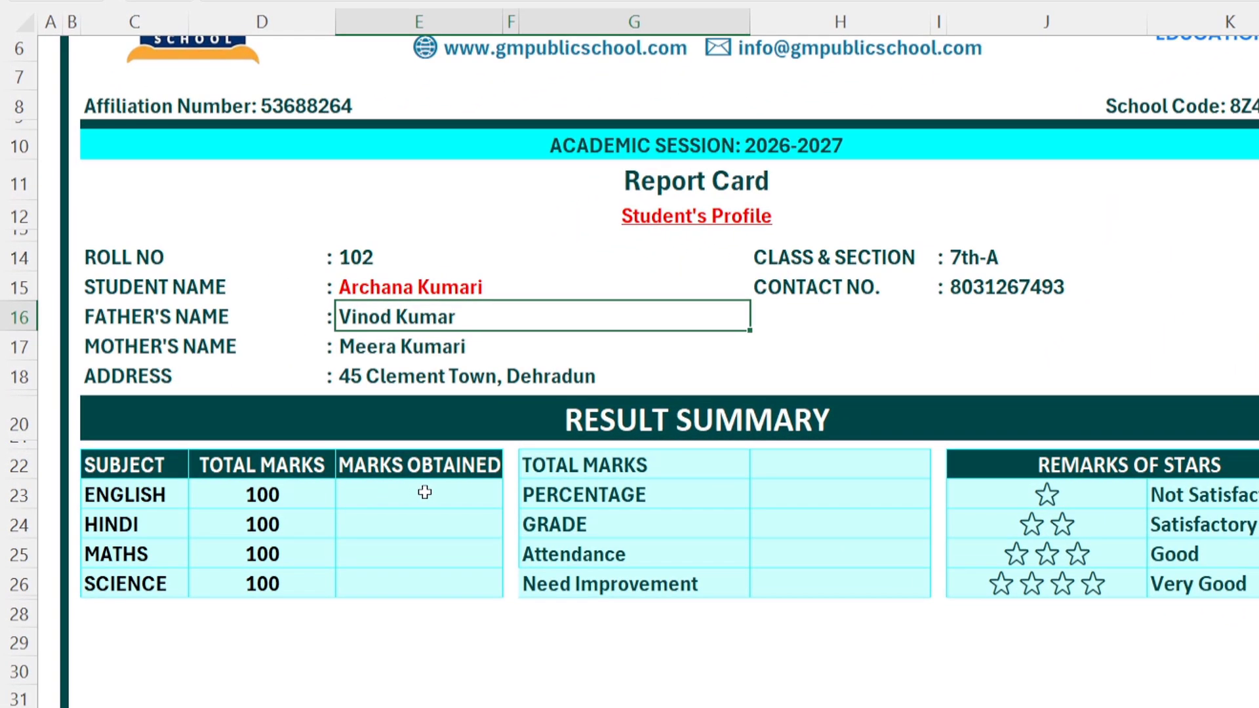
click(380, 286)
key(ctrl+c)
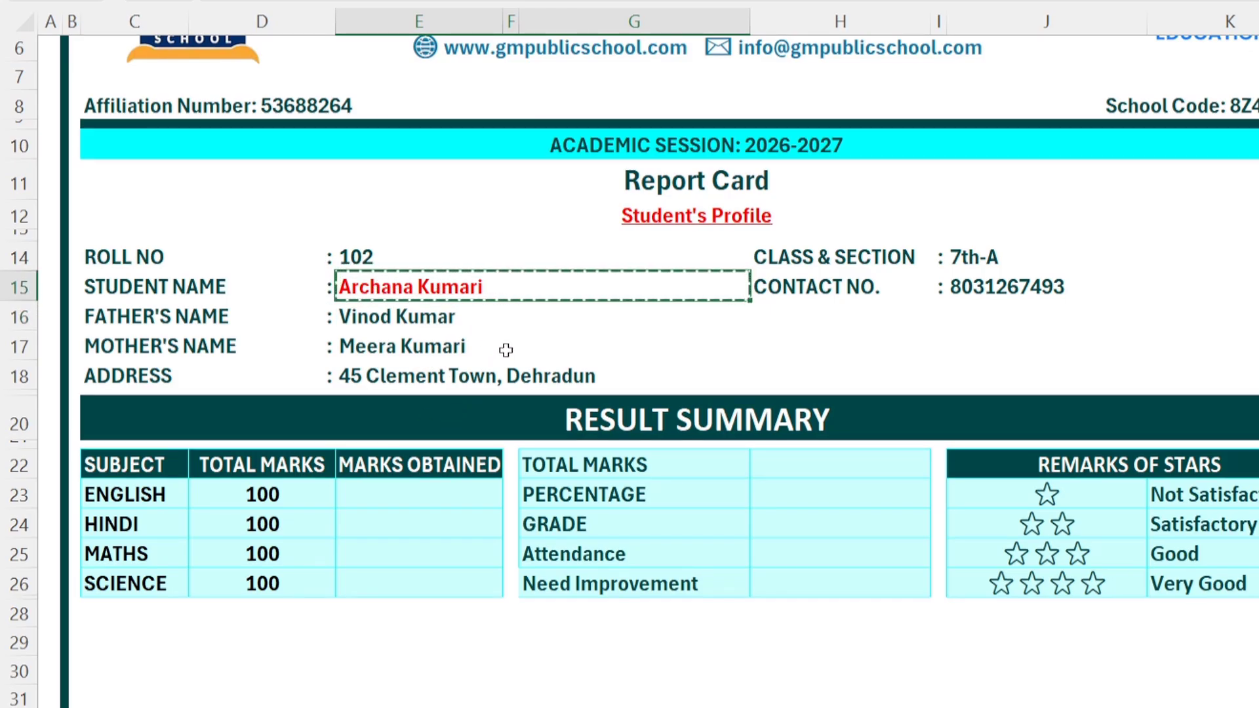
click(365, 494)
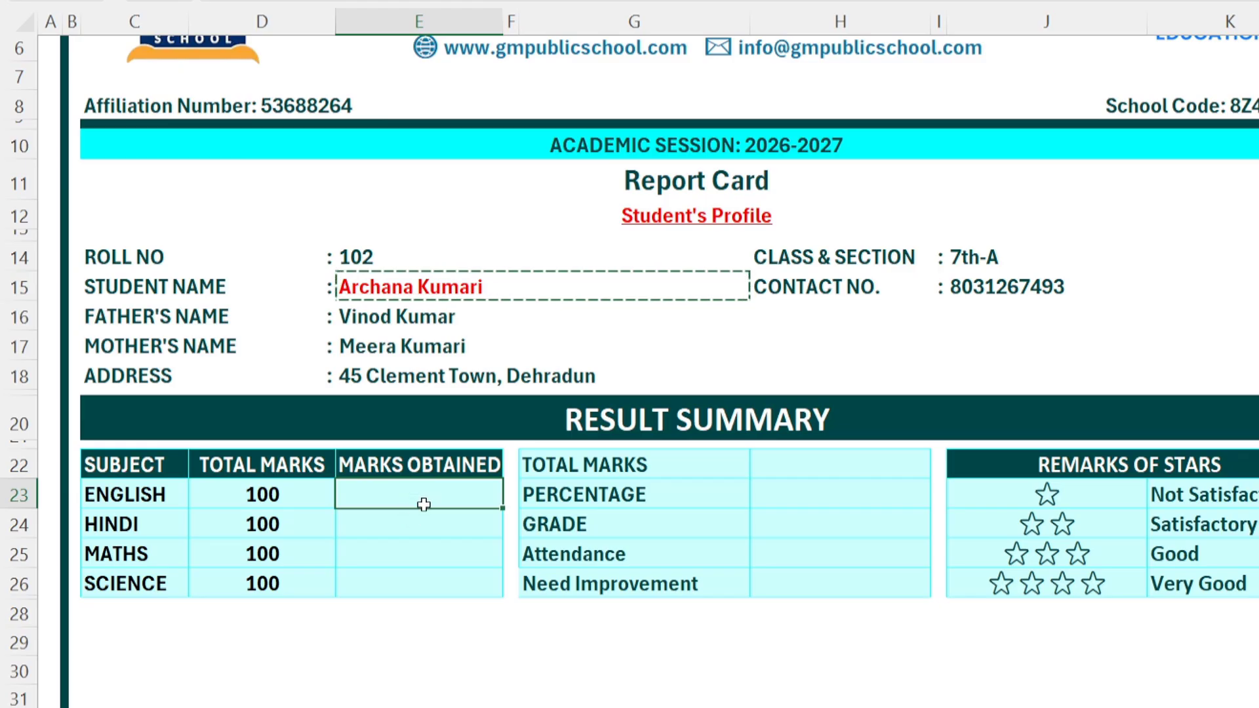
key(ctrl+v)
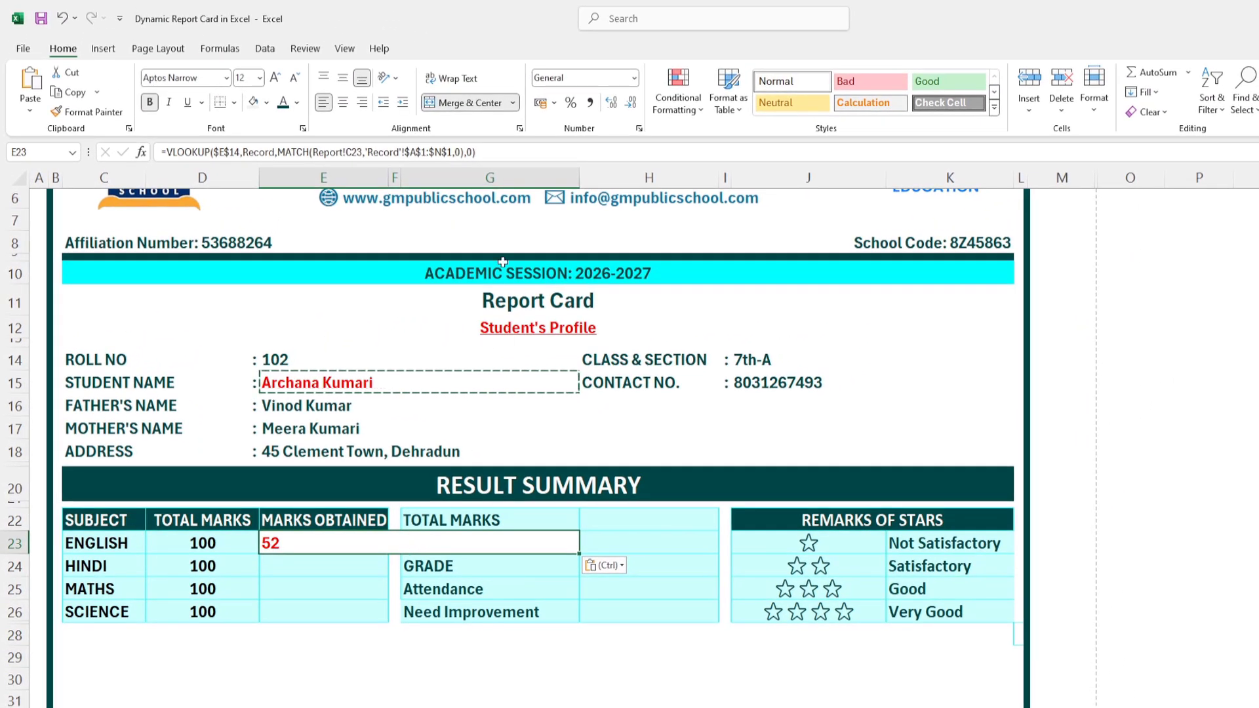
Step: Unmerge and left-align the English mark 52, and enter PERCENTAGE in G23
click(451, 102)
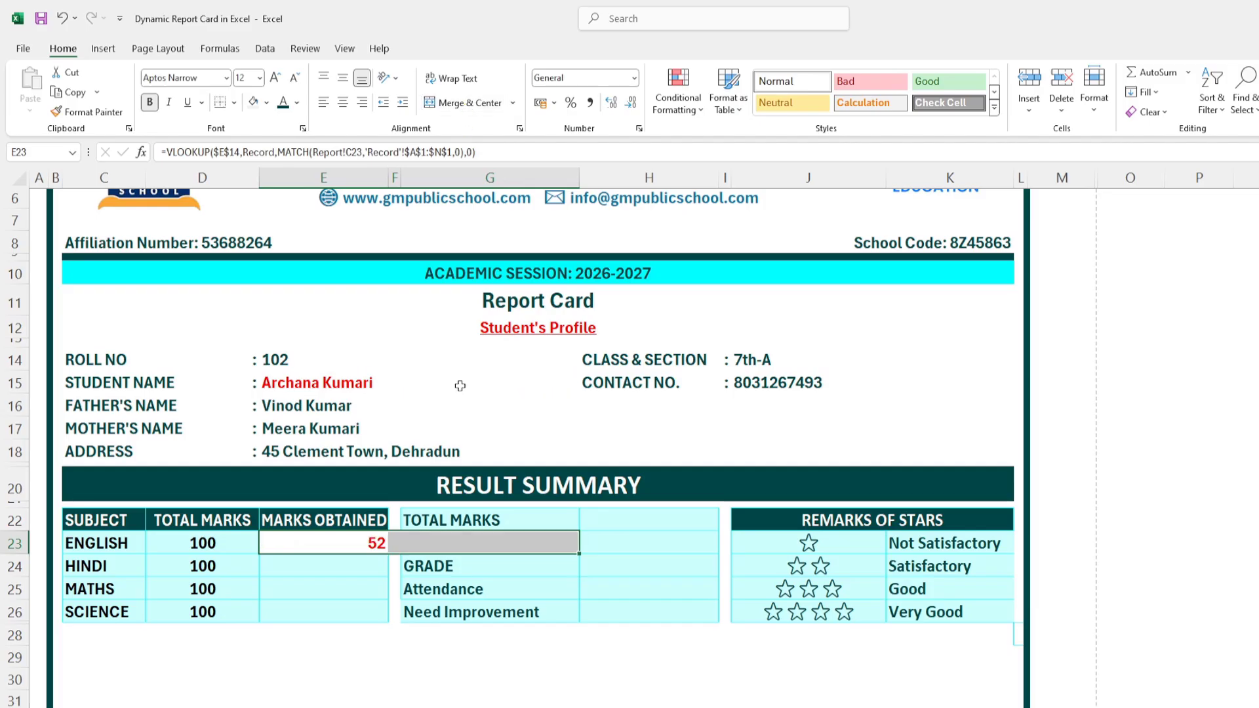
click(324, 102)
click(442, 542)
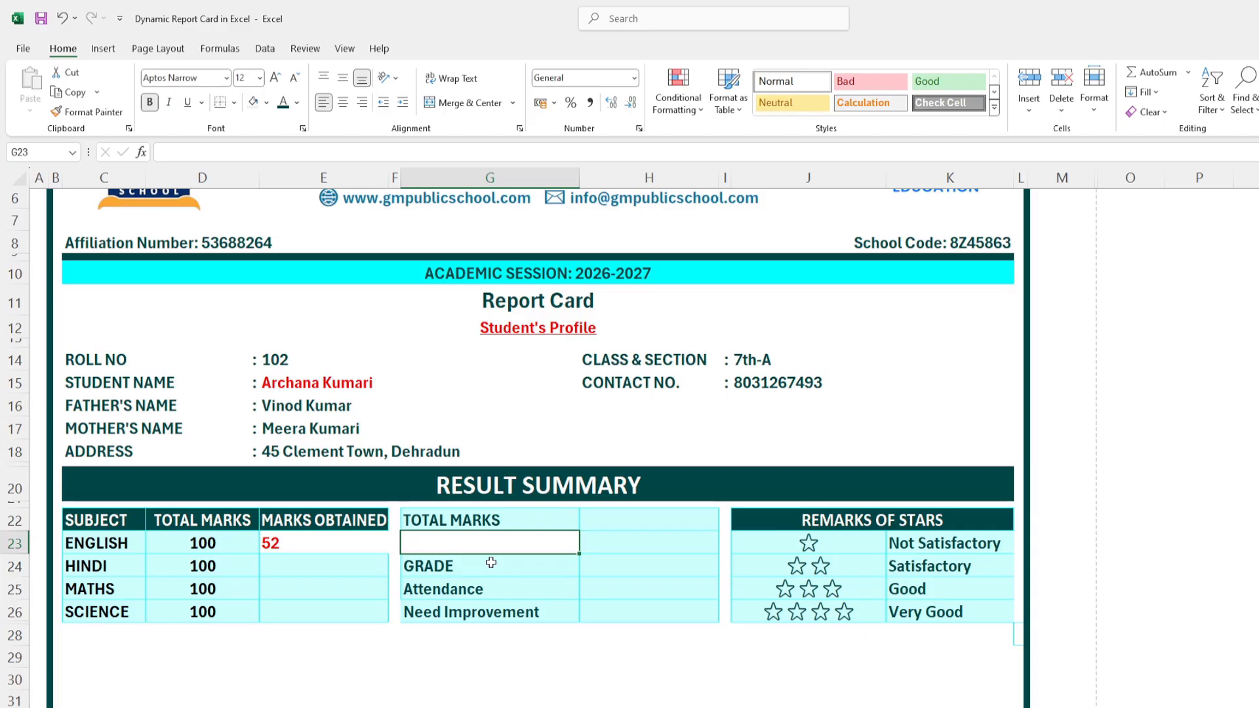
text(PERCENTA)
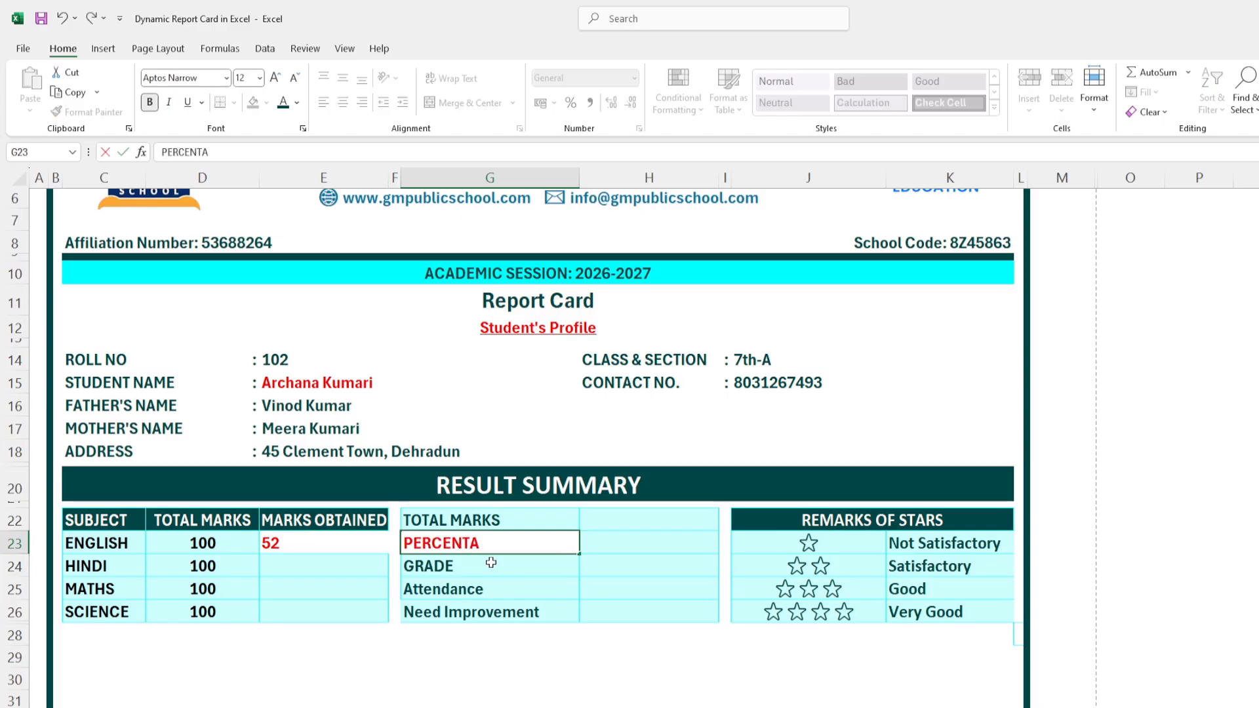
text(GE)
key(Return)
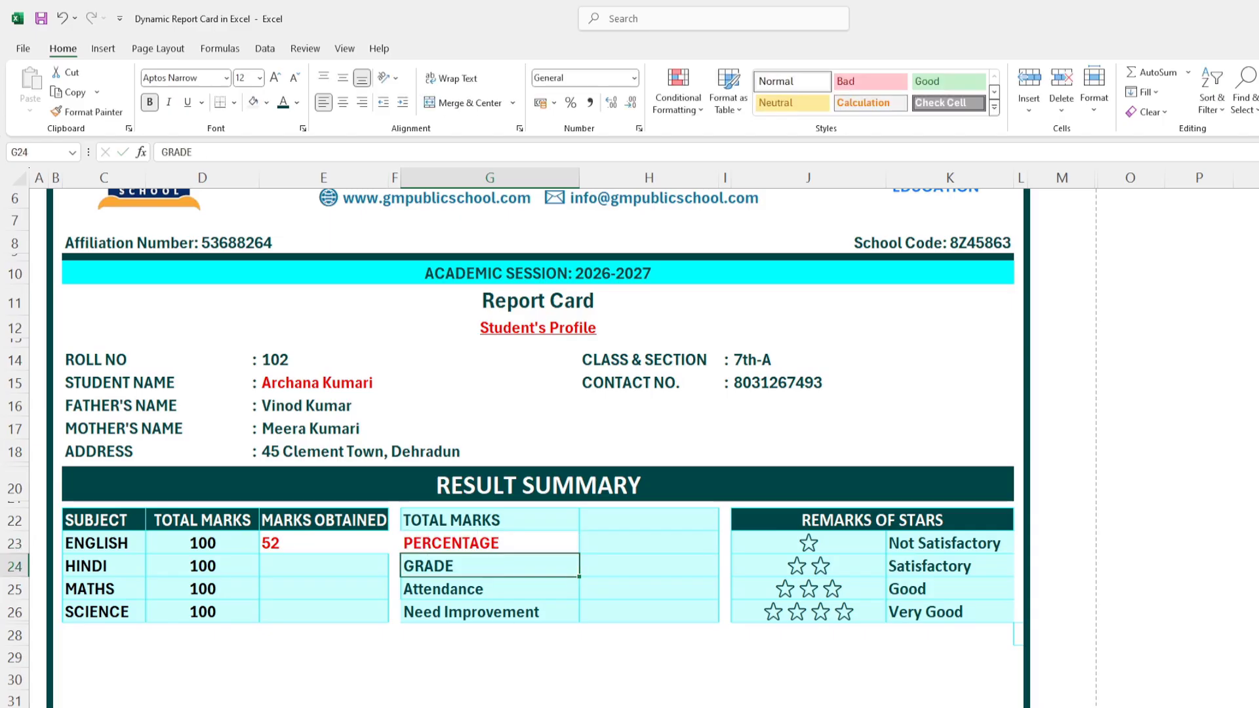
Step: Copy the GRADE label's formatting onto the PERCENTAGE label
double_click(87, 111)
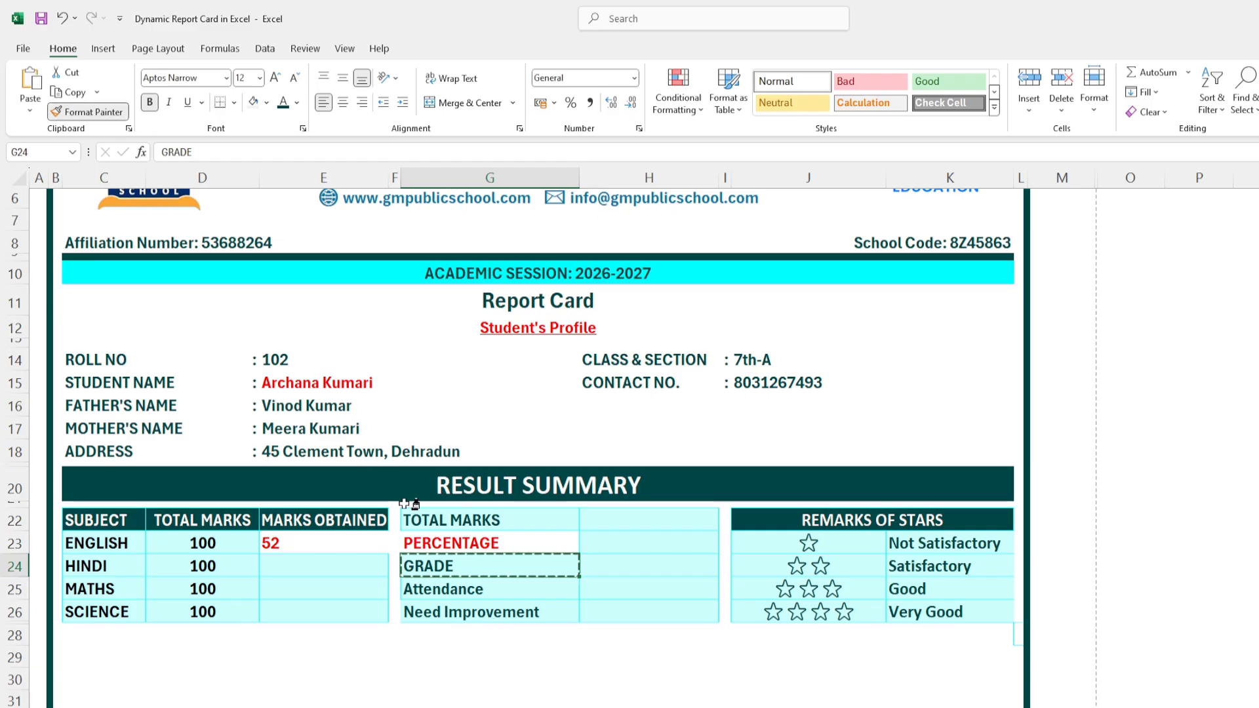
click(462, 546)
key(Escape)
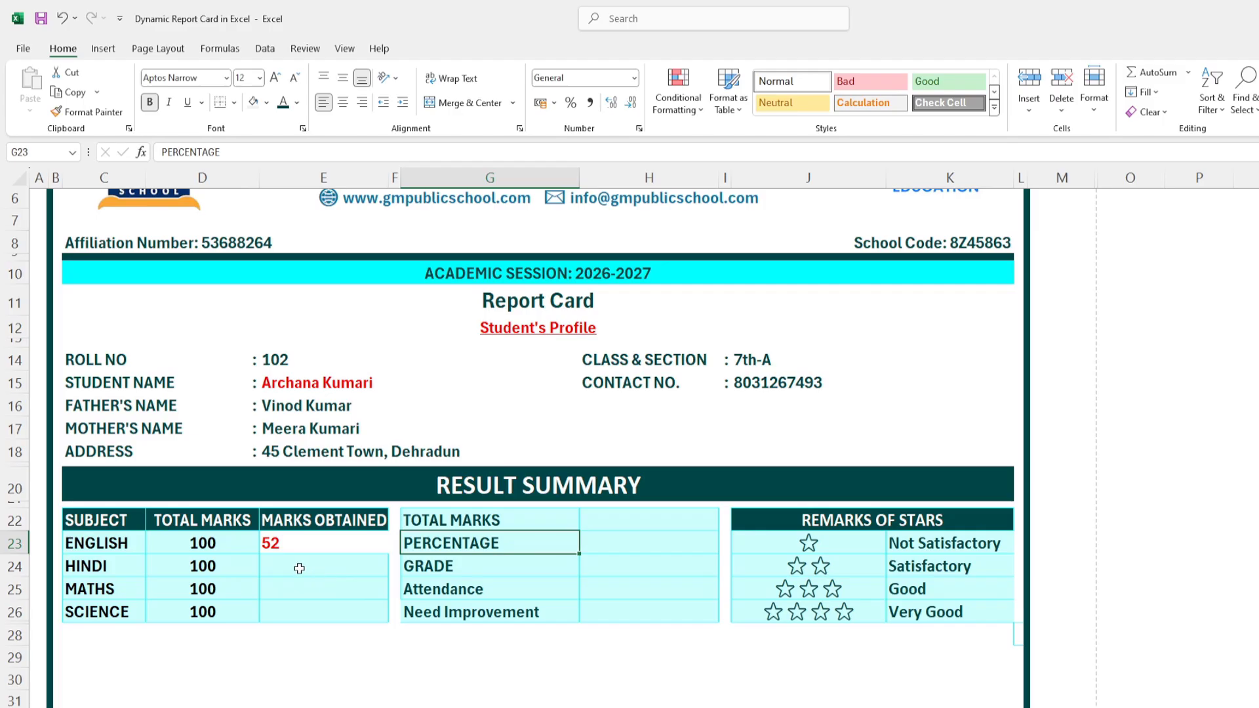
click(84, 118)
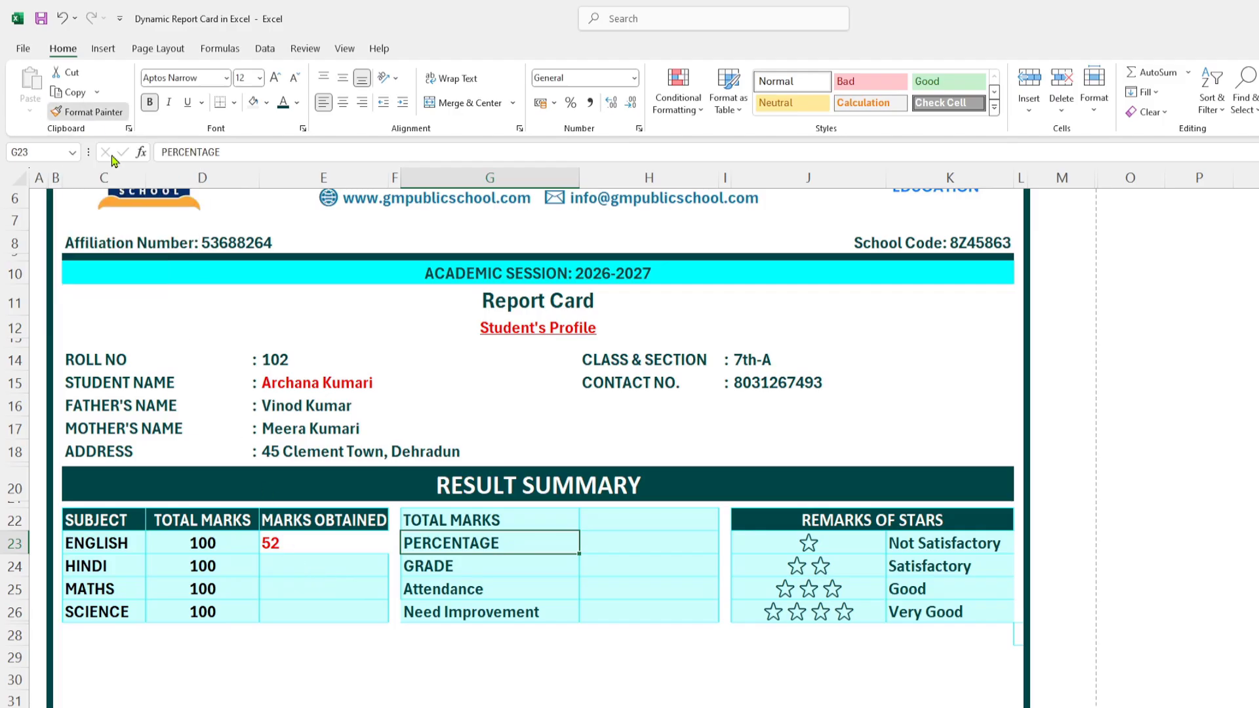
Step: Clear the English mark's red styling and copy its formula to E24:E26, showing 88, 96 and 80
click(293, 550)
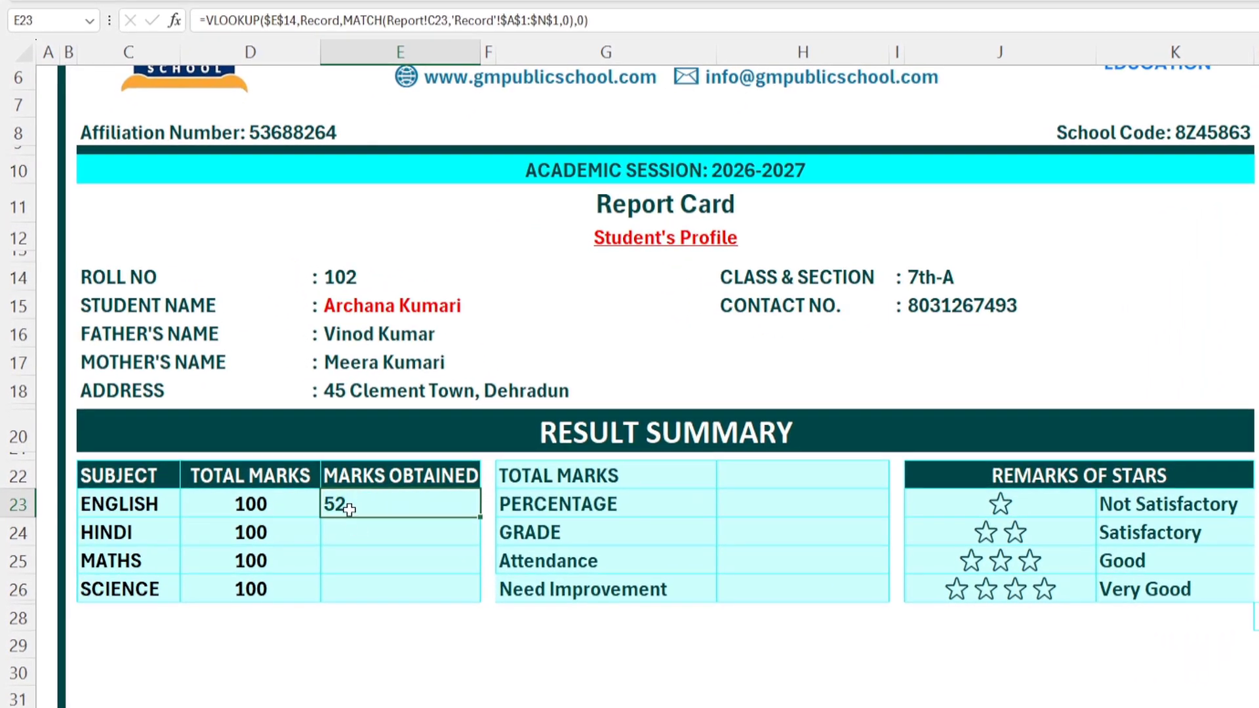
key(ctrl+c)
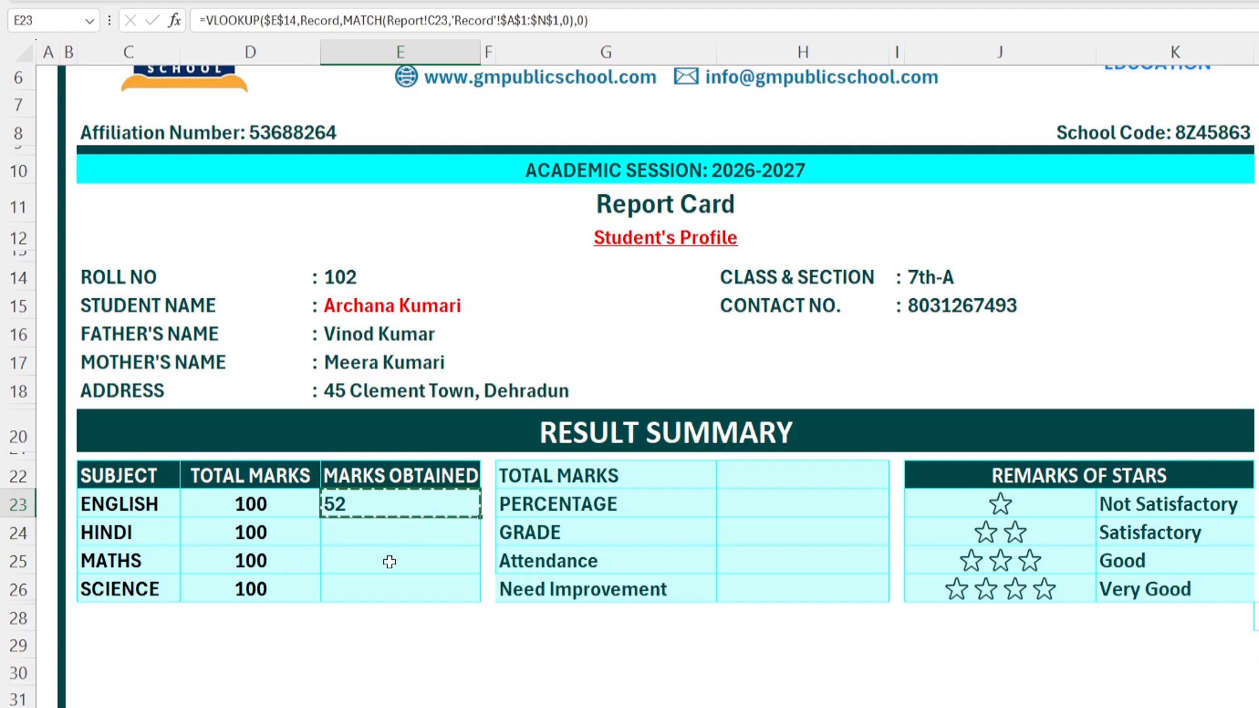
drag(360, 537, 364, 590)
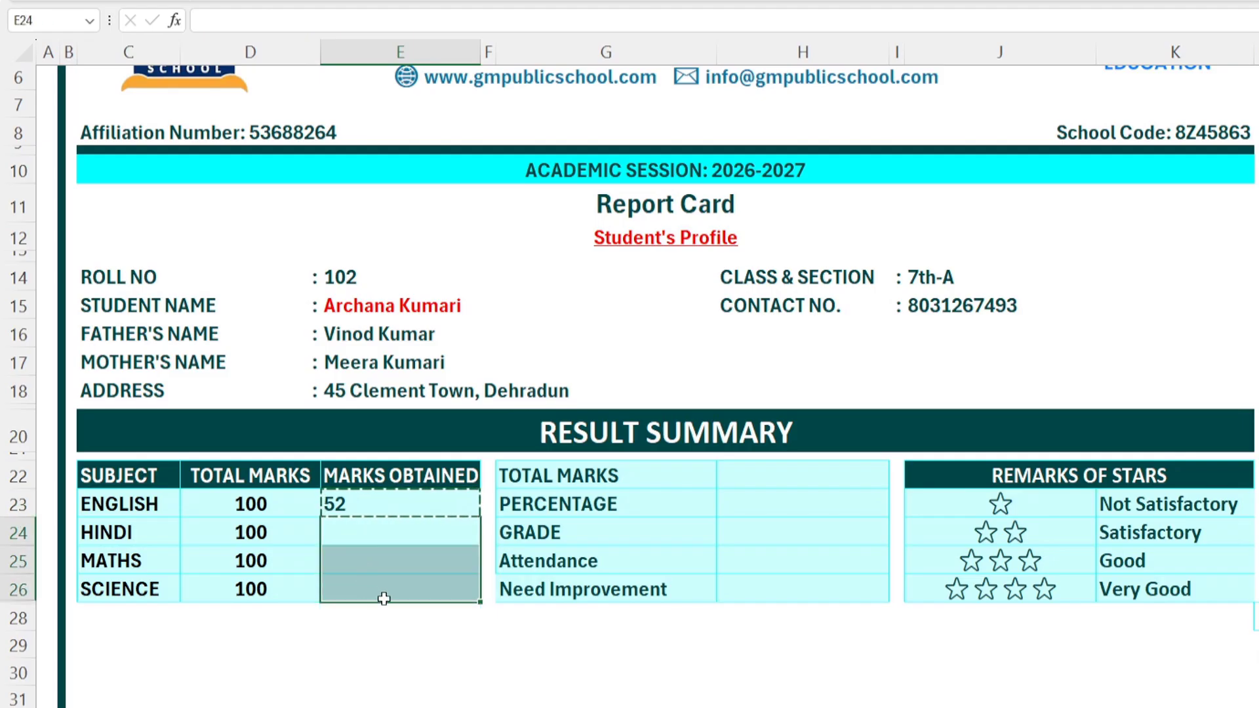
key(ctrl+v)
key(Escape)
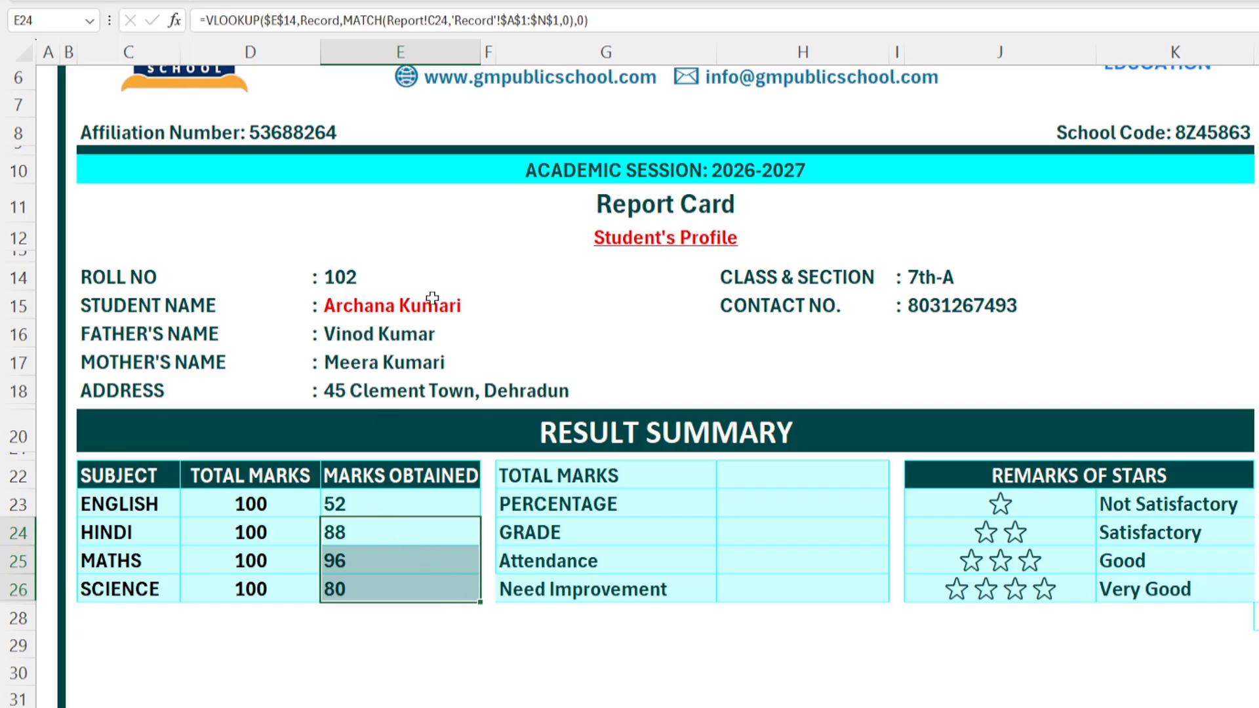
click(406, 276)
click(725, 282)
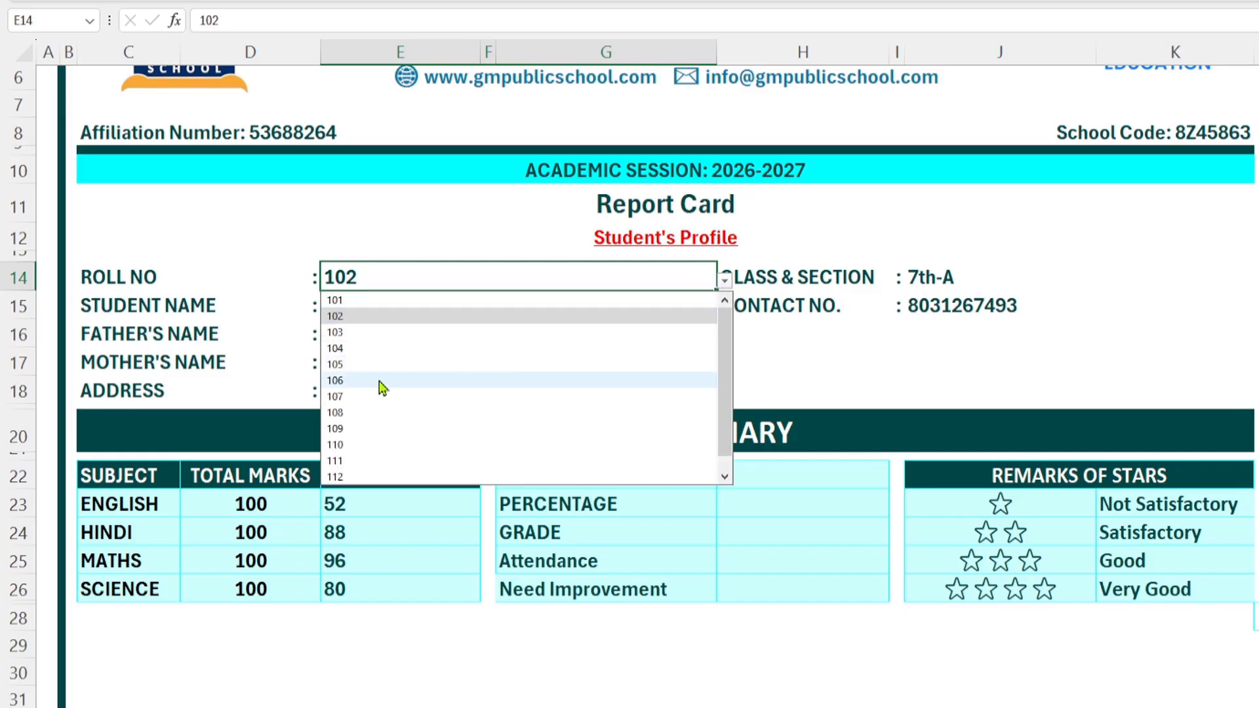
Step: Load roll number 107 and unhide row 27 with the SST marks of 77
click(354, 396)
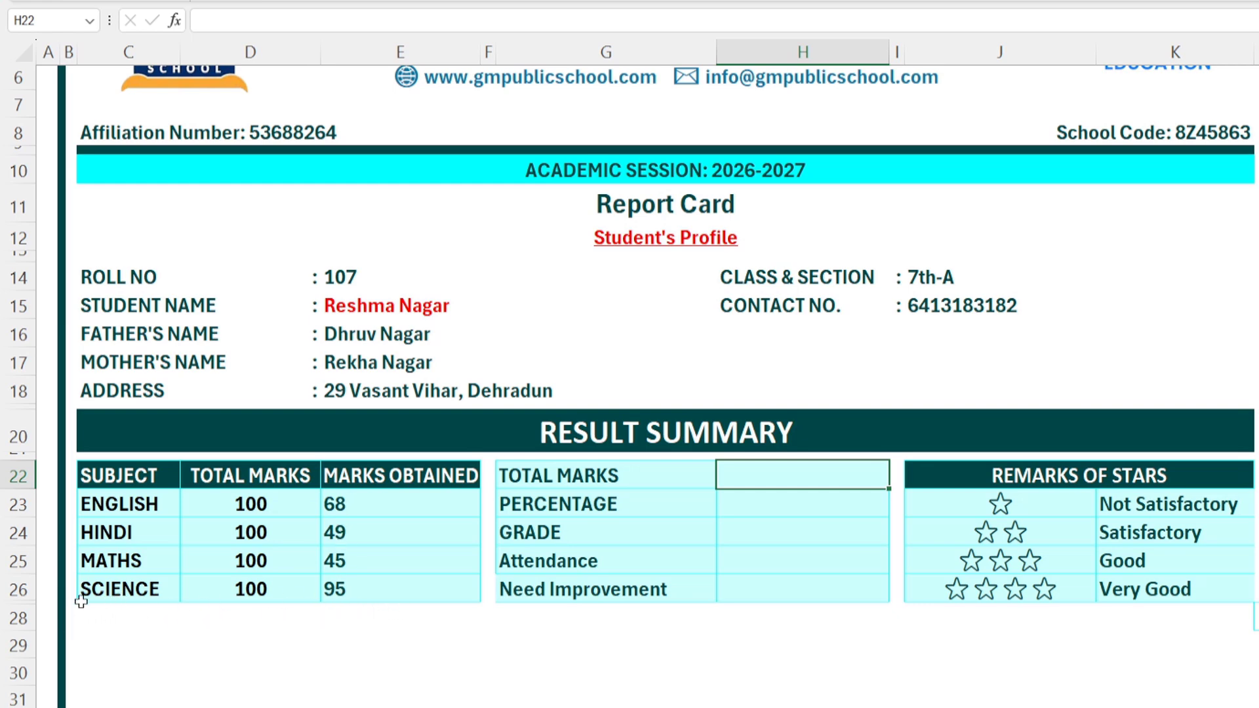
drag(20, 602, 19, 636)
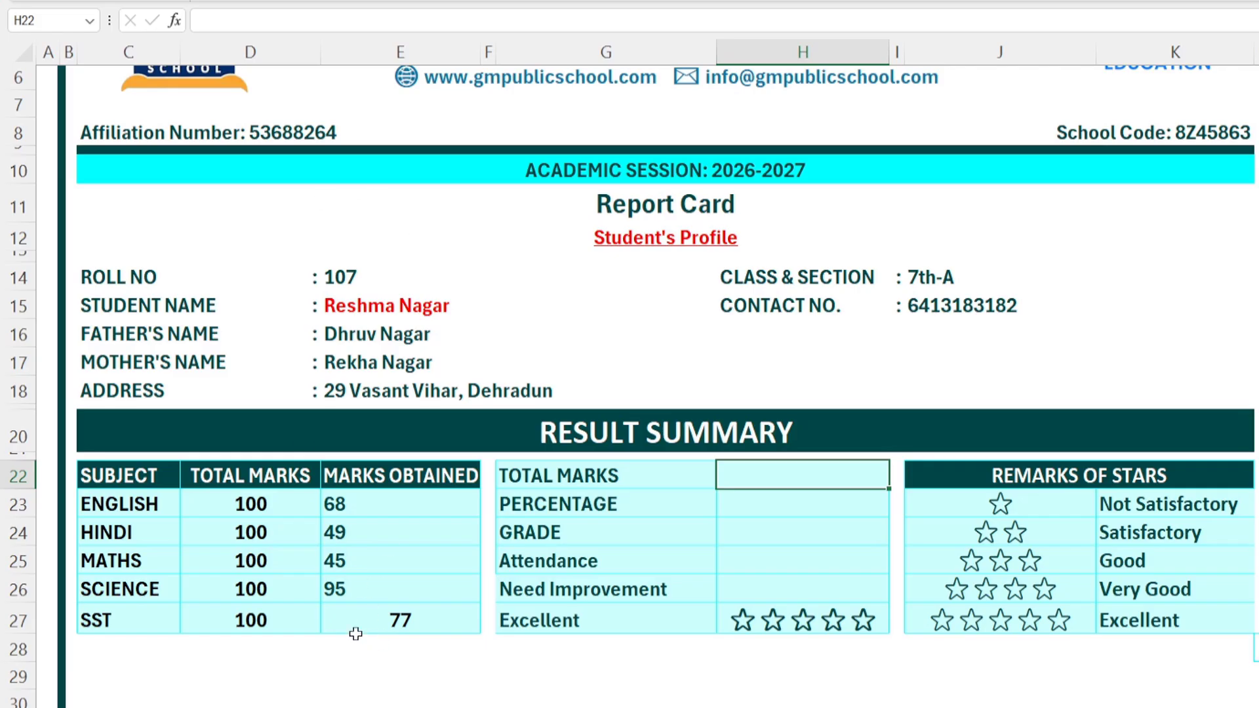
click(370, 619)
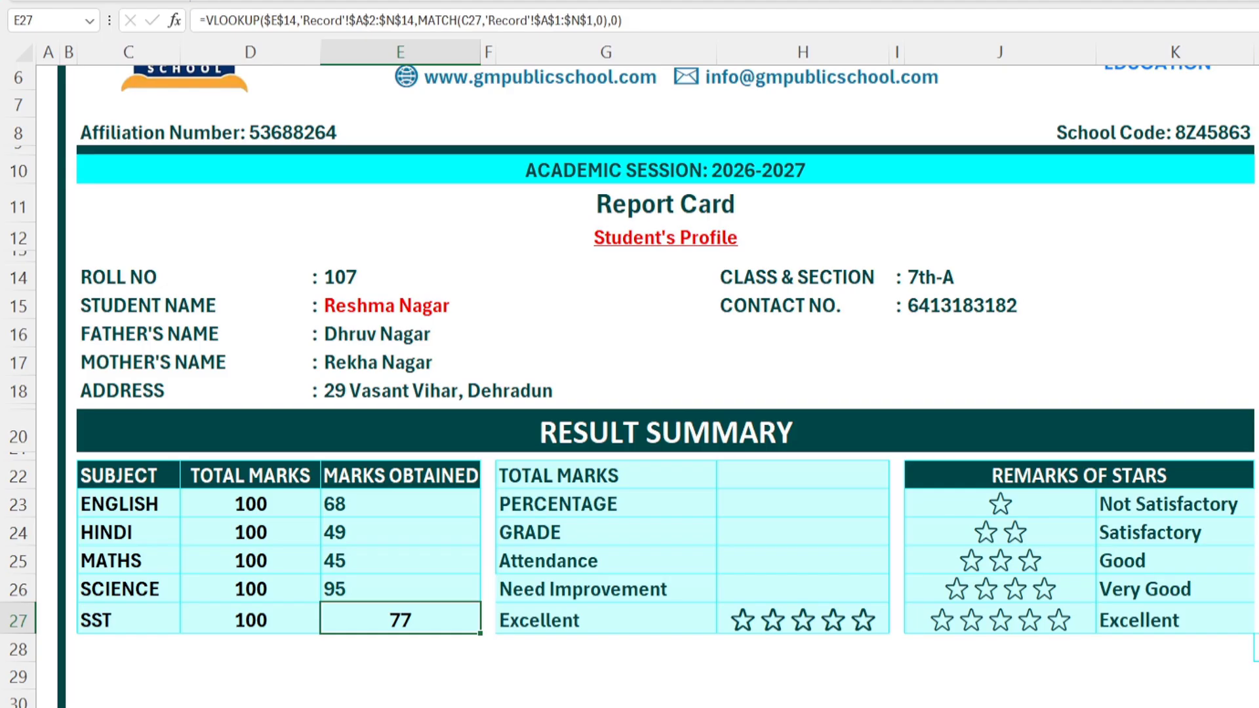
Step: Extend the Science marks cell's format down to the SST marks cell
click(417, 1)
click(387, 585)
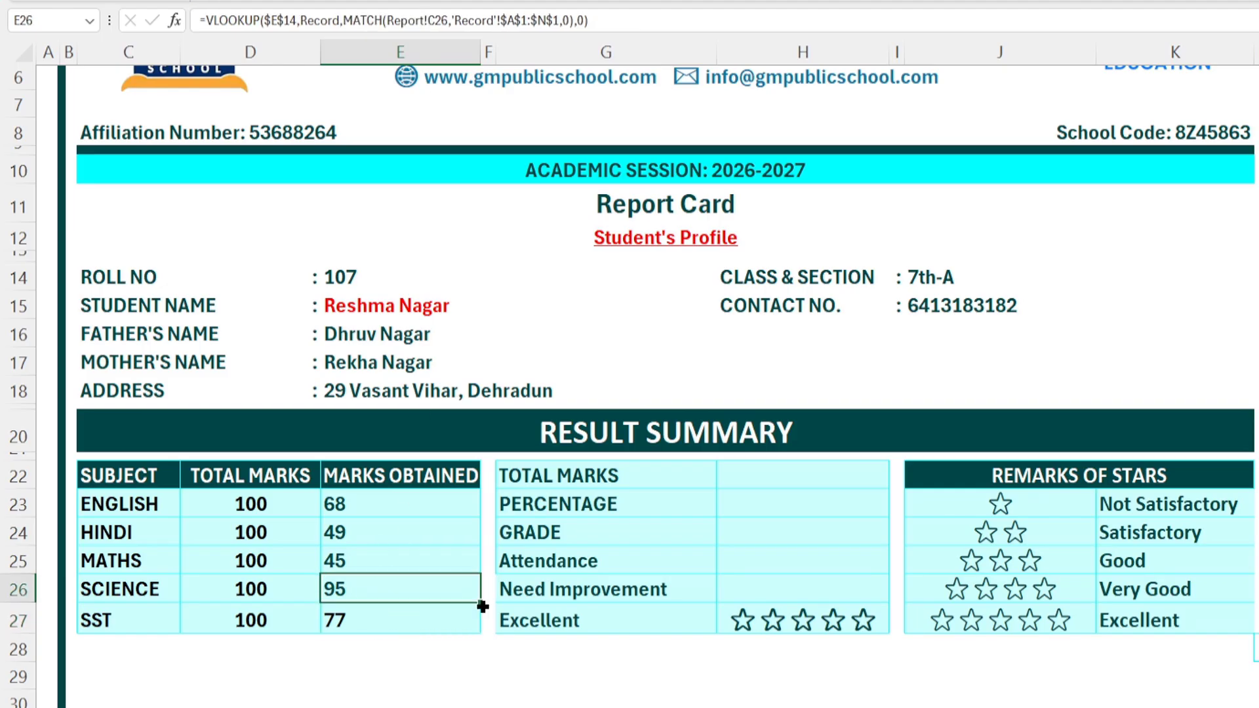
drag(480, 603, 470, 630)
click(405, 619)
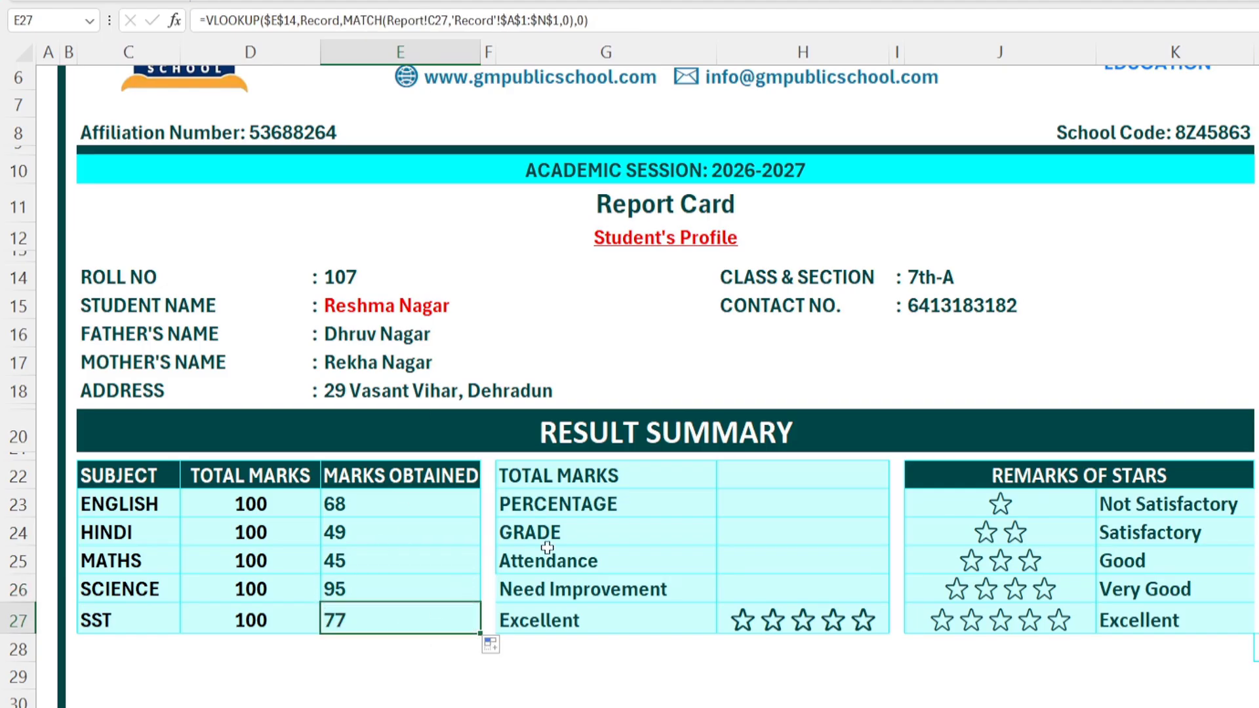
Step: Total the five subjects' marks obtained with =SUM in H22, giving 334
click(758, 481)
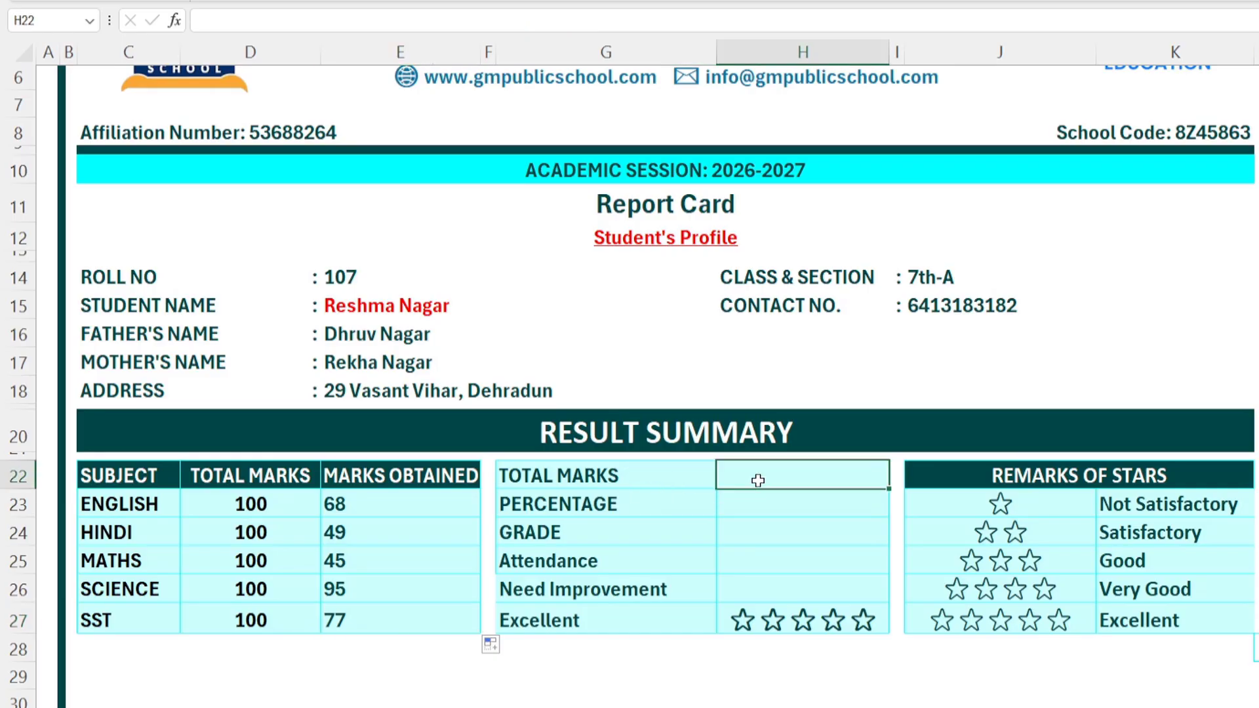
text(=SUM()
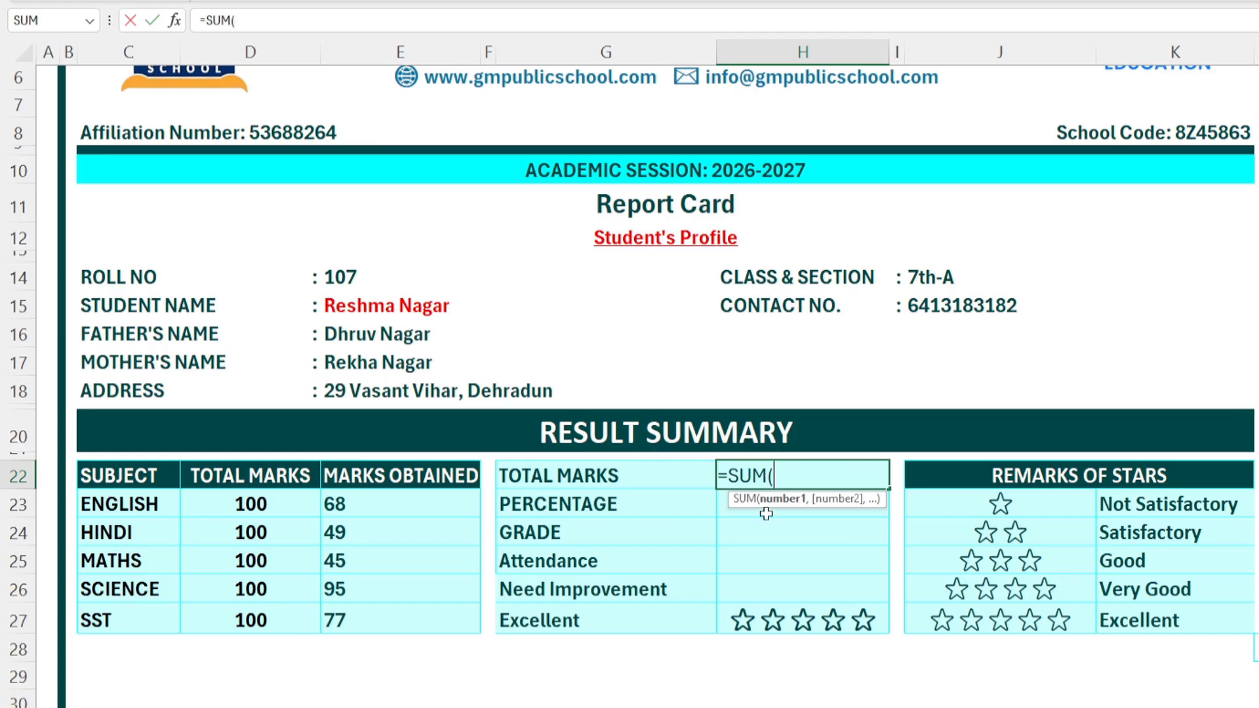
drag(402, 506, 398, 606)
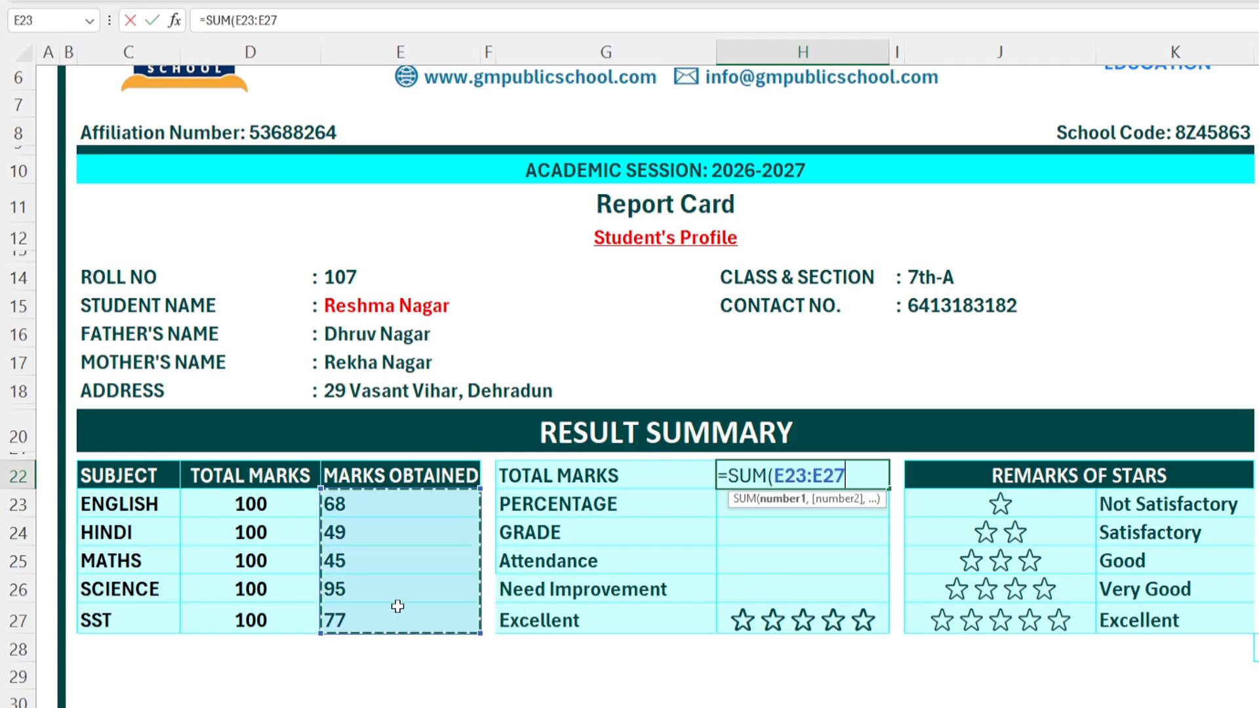
key(Return)
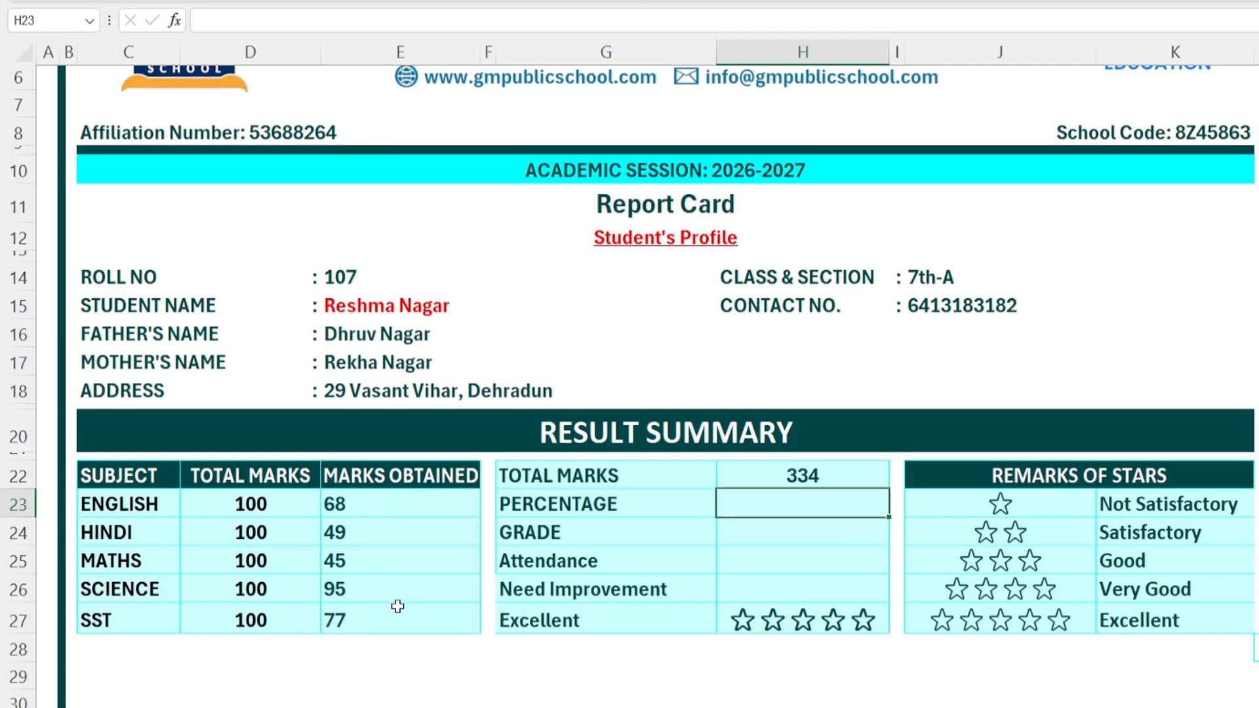
click(810, 472)
Step: Enter =AVERAGE(E23:E27) in H23 so PERCENTAGE shows 66.8
click(770, 505)
text(=AVER)
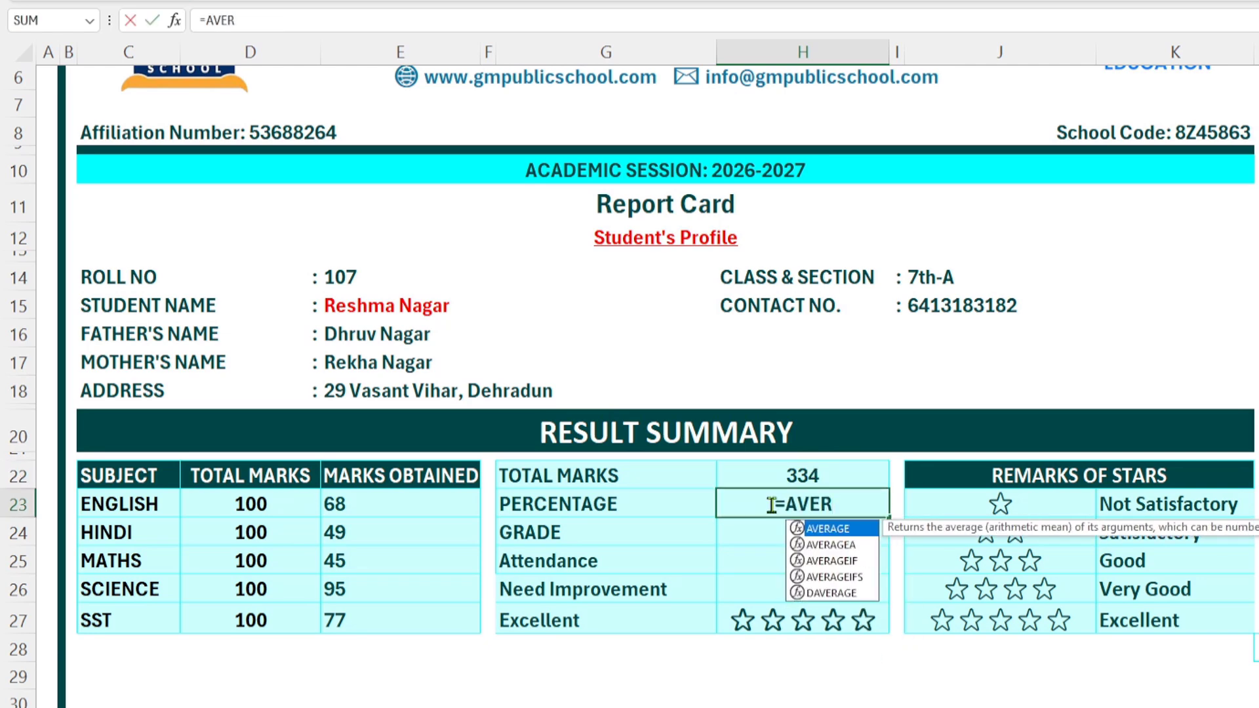
key(Tab)
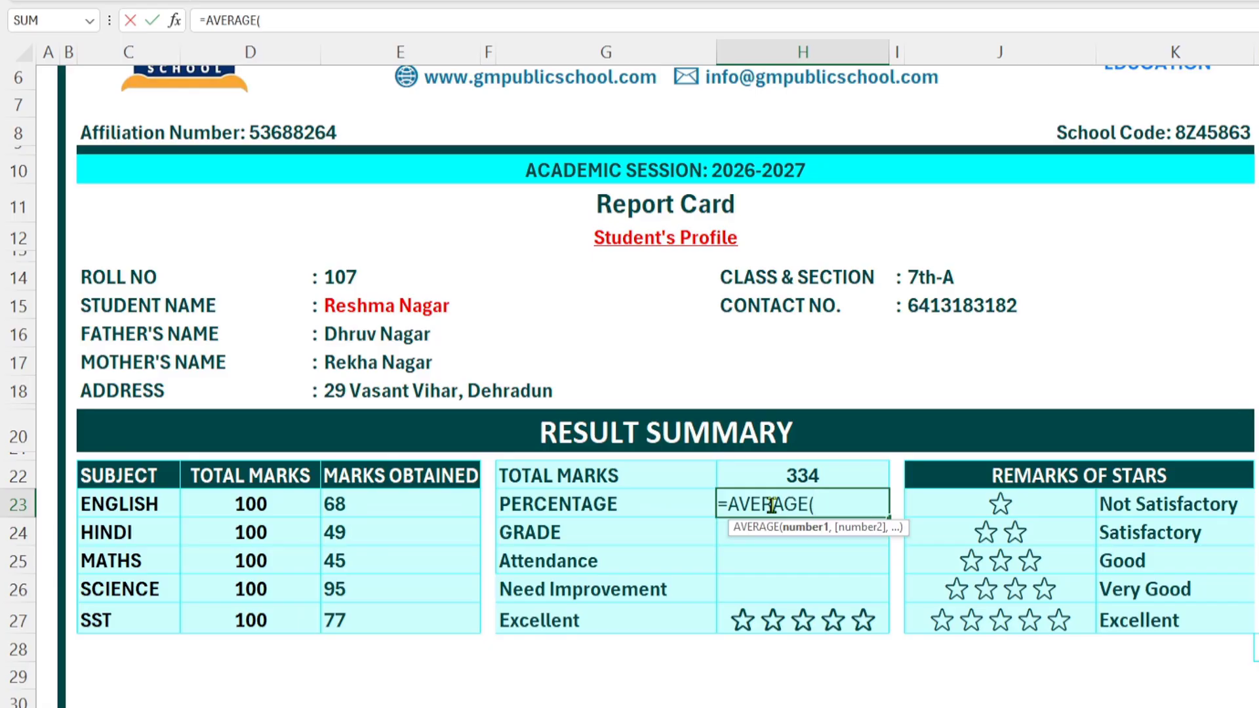
drag(366, 505, 383, 615)
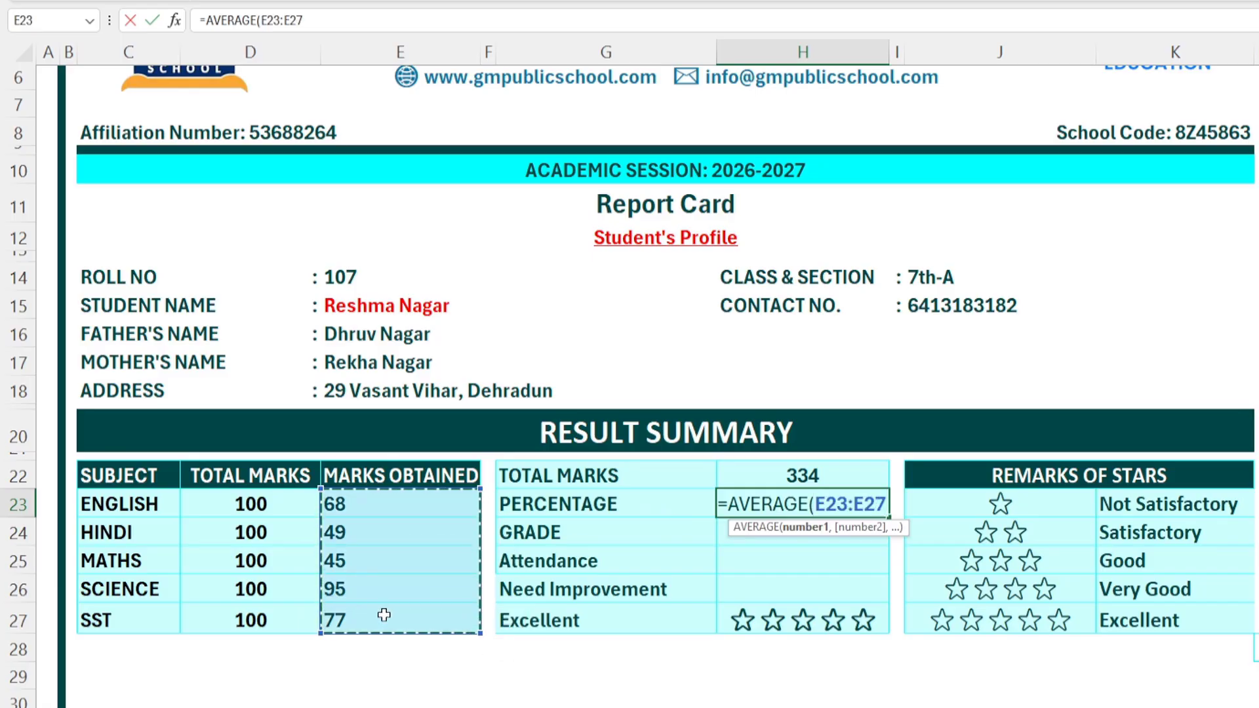
key(Return)
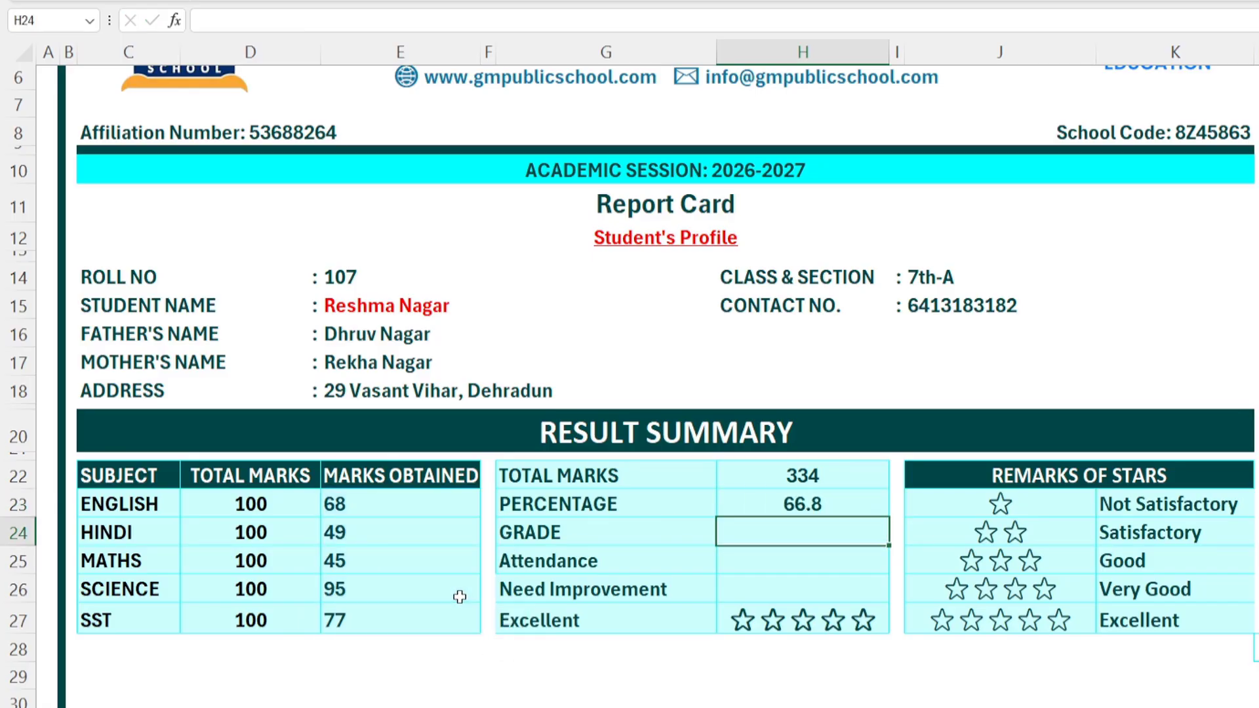
click(806, 506)
Step: Check the Record sheet's grade table, then start H24 as =VLOOKUP(H22,
click(772, 543)
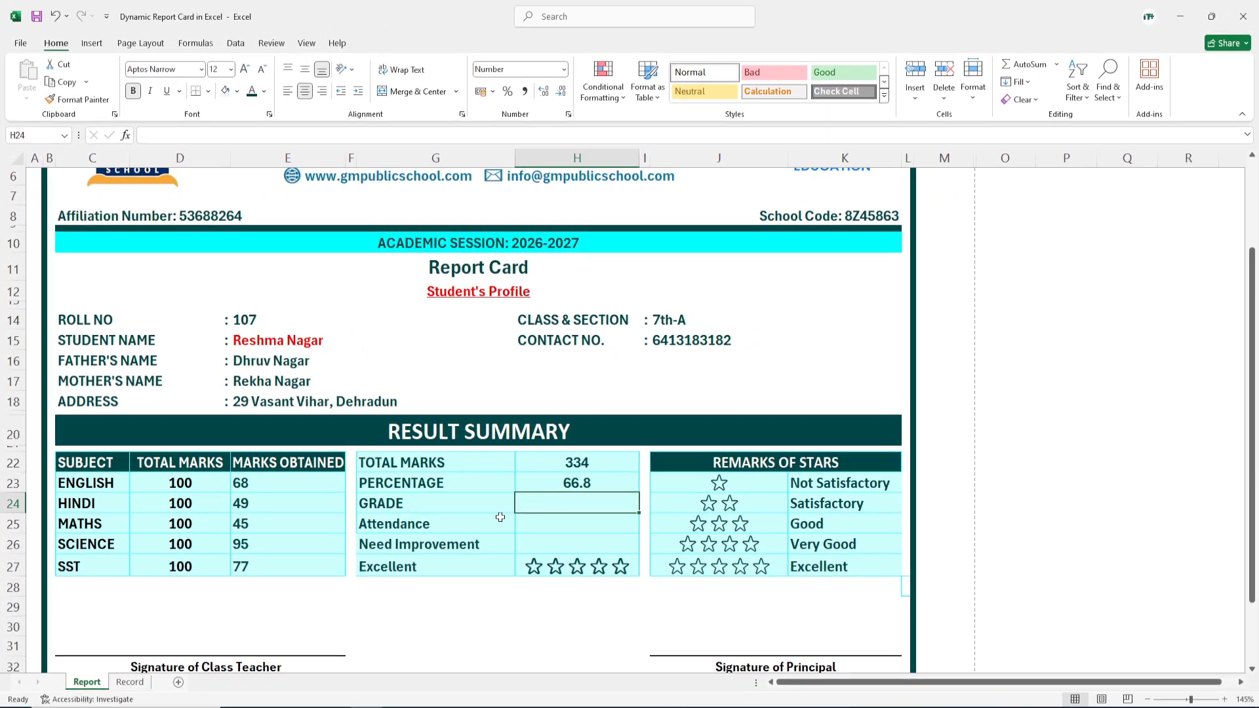
click(130, 681)
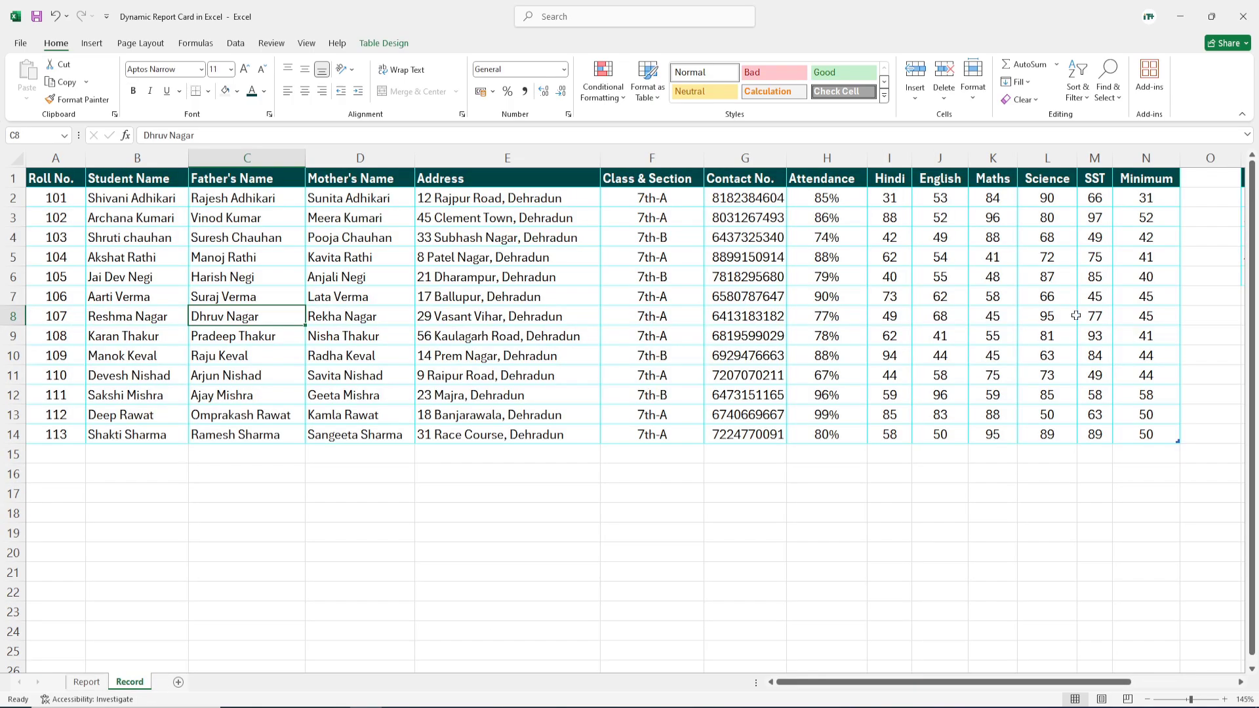
drag(1067, 681, 1174, 682)
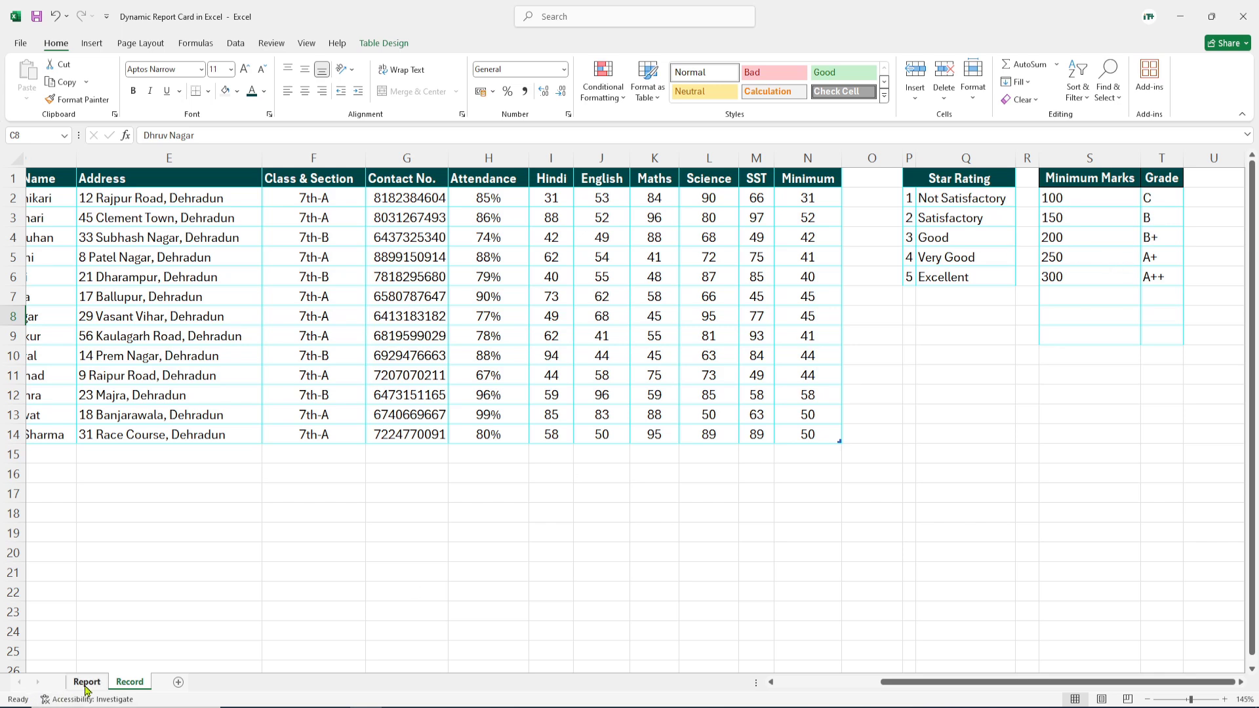
key(ctrl+Page_Up)
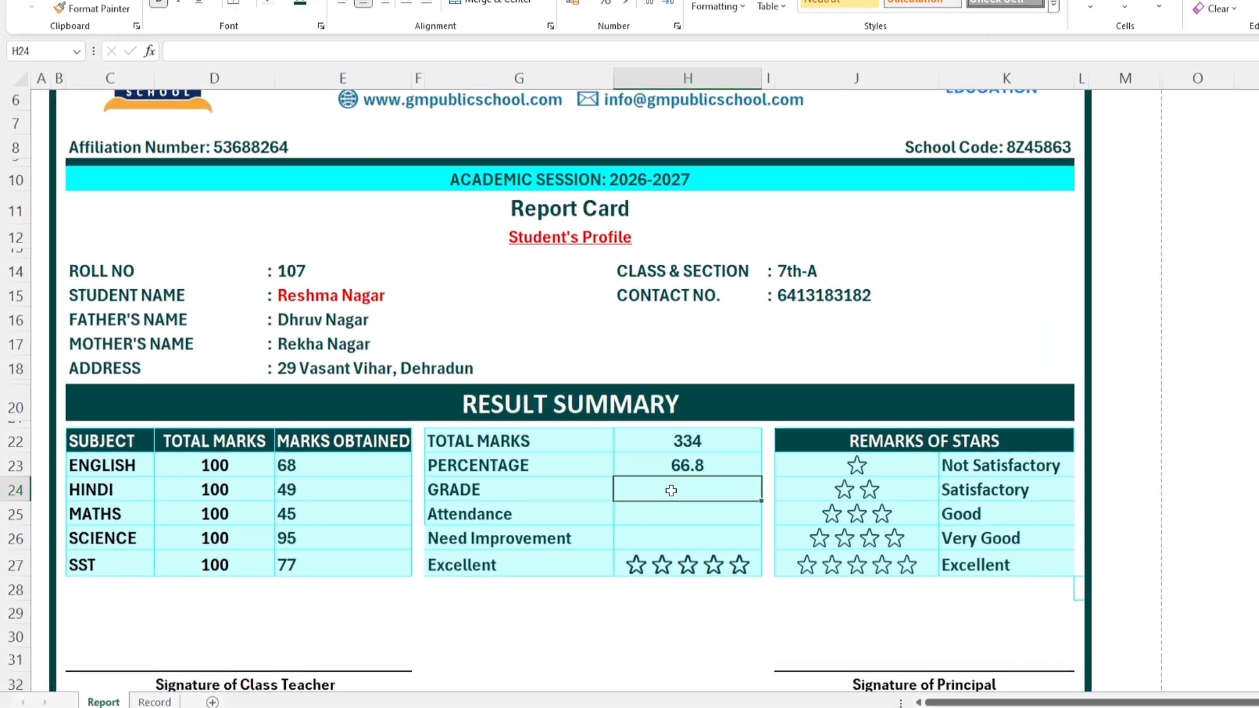
text(=VLOOKUP()
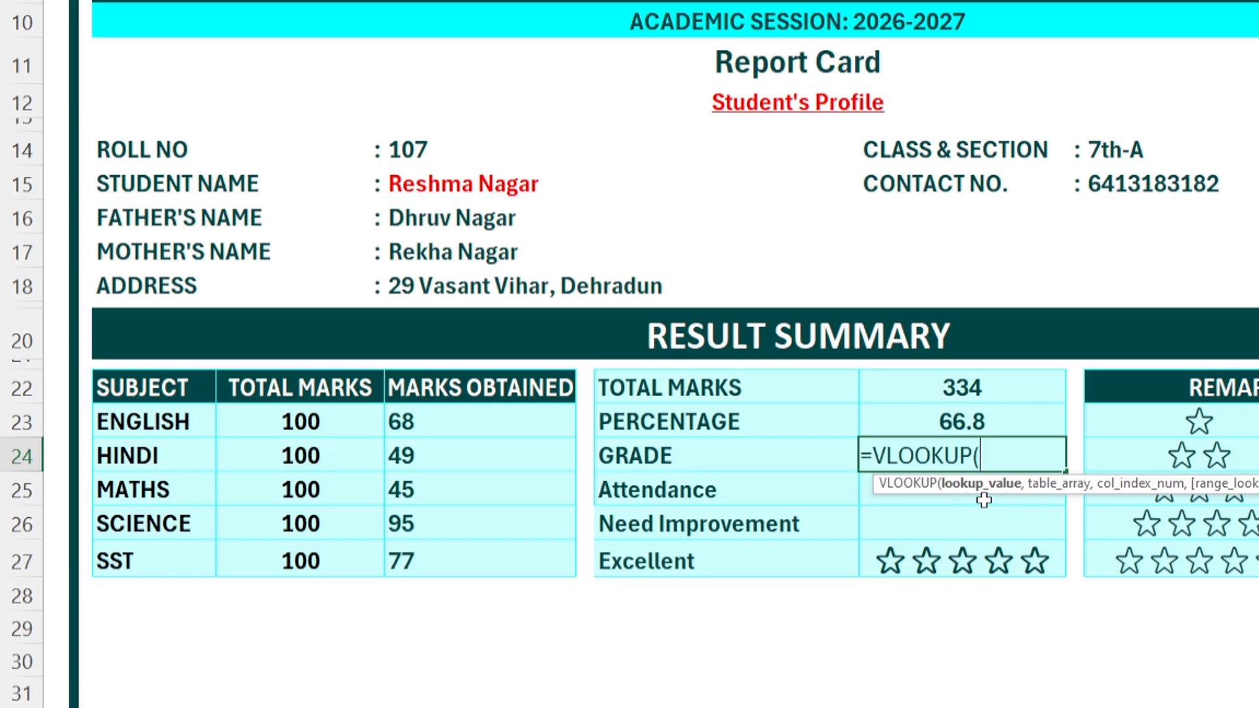
click(961, 388)
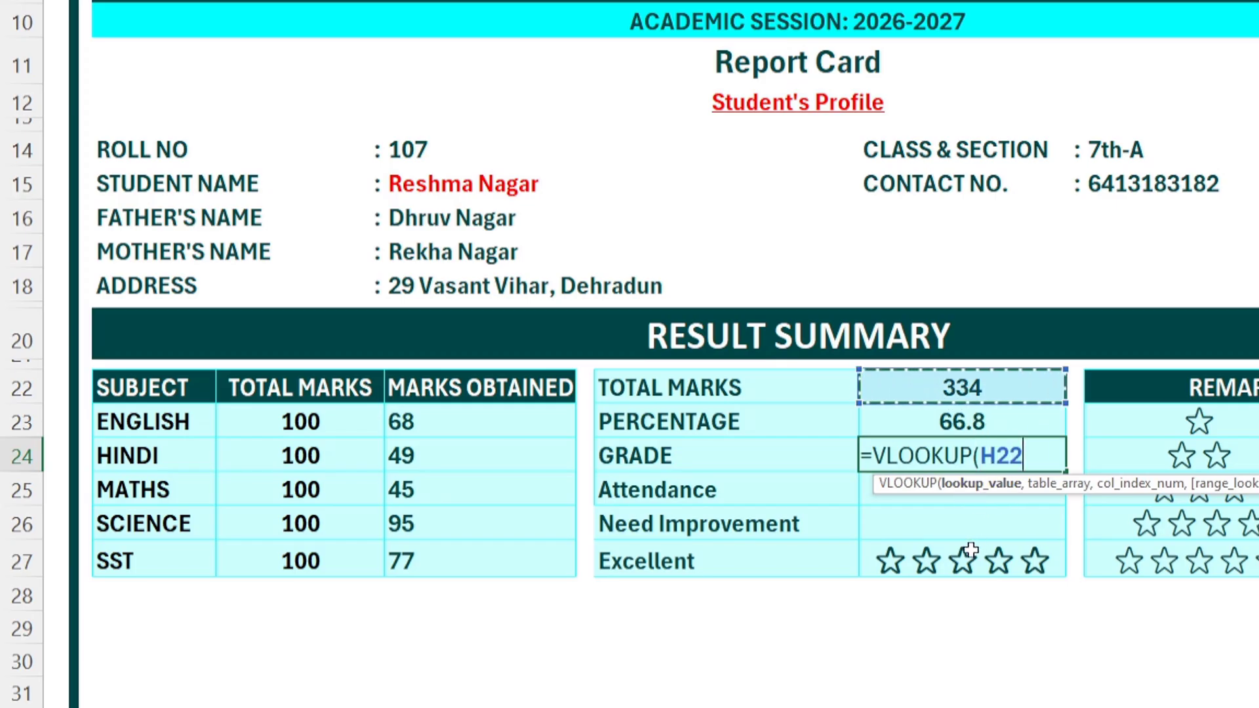
text(,)
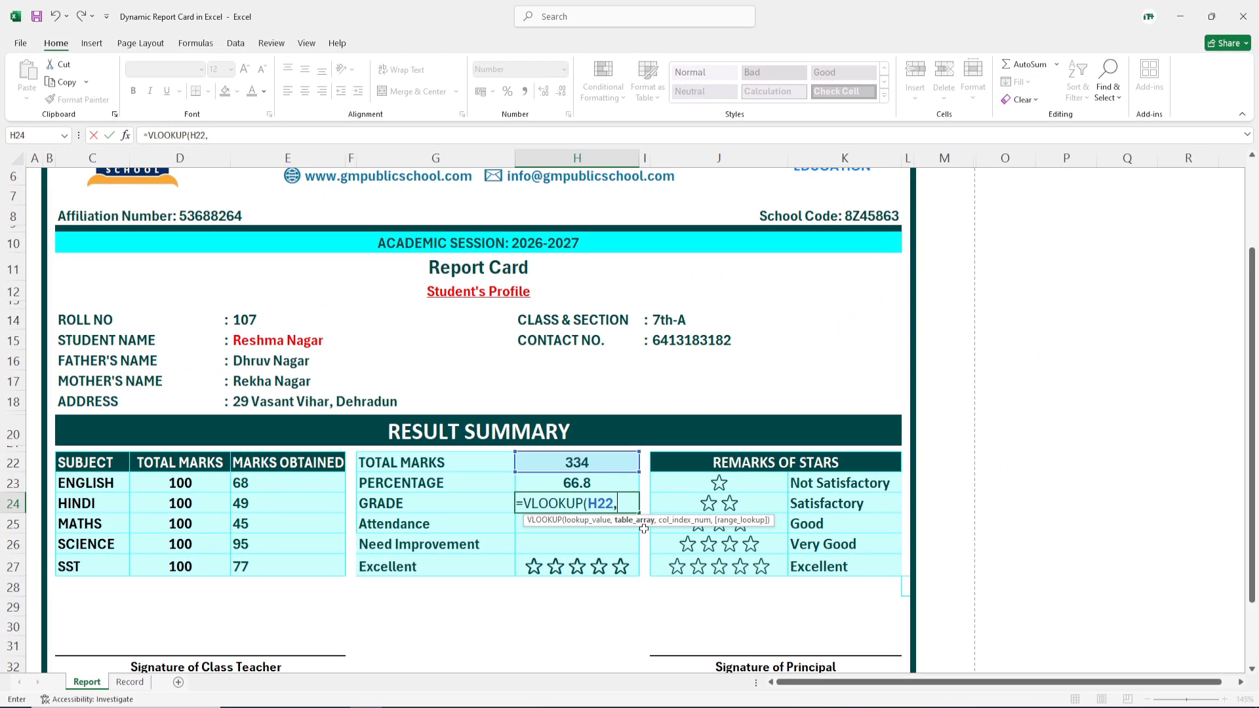
Step: Complete the GRADE VLOOKUP with 'Record'!S2:T6, column 2 and approximate match 1
click(129, 682)
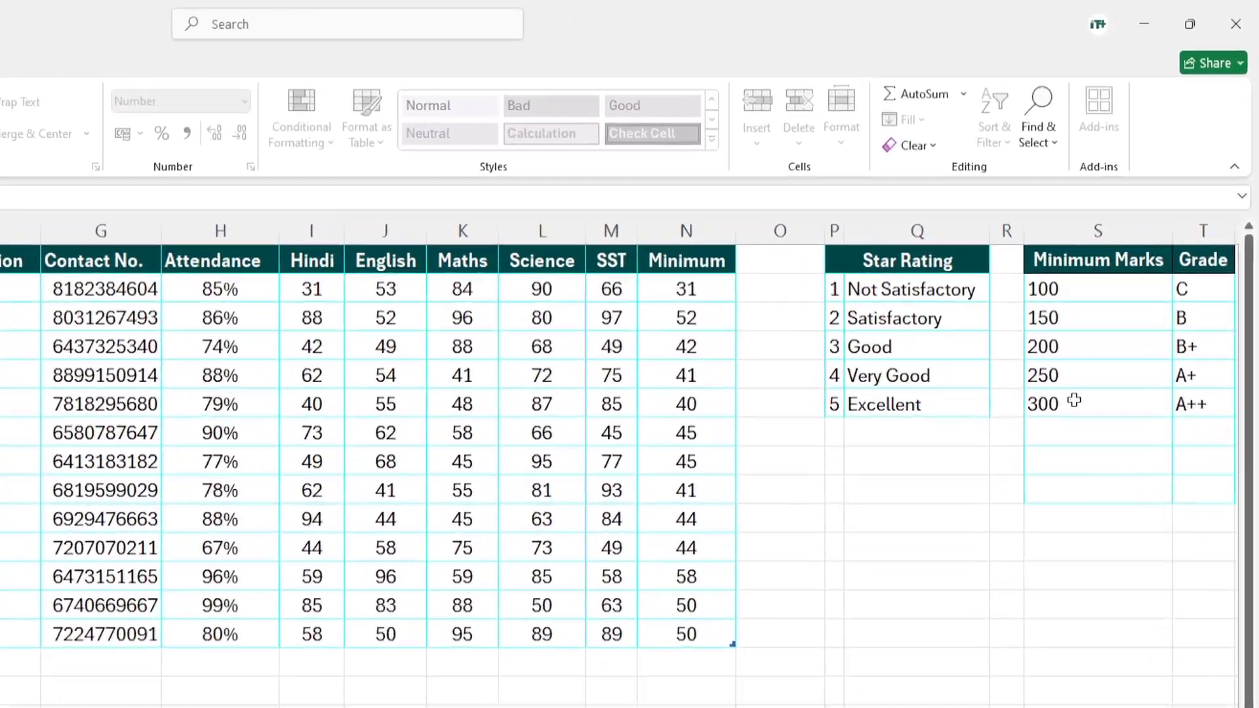
scroll(656, 498, right, 2)
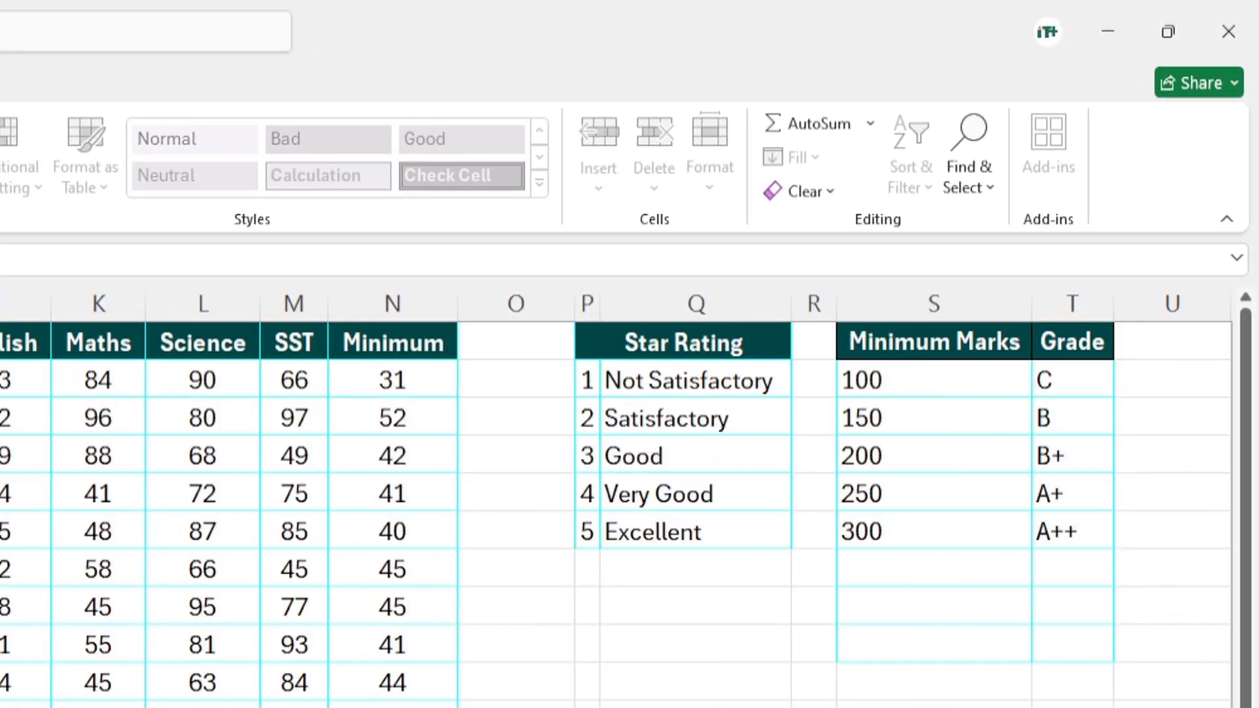
drag(885, 381, 1042, 531)
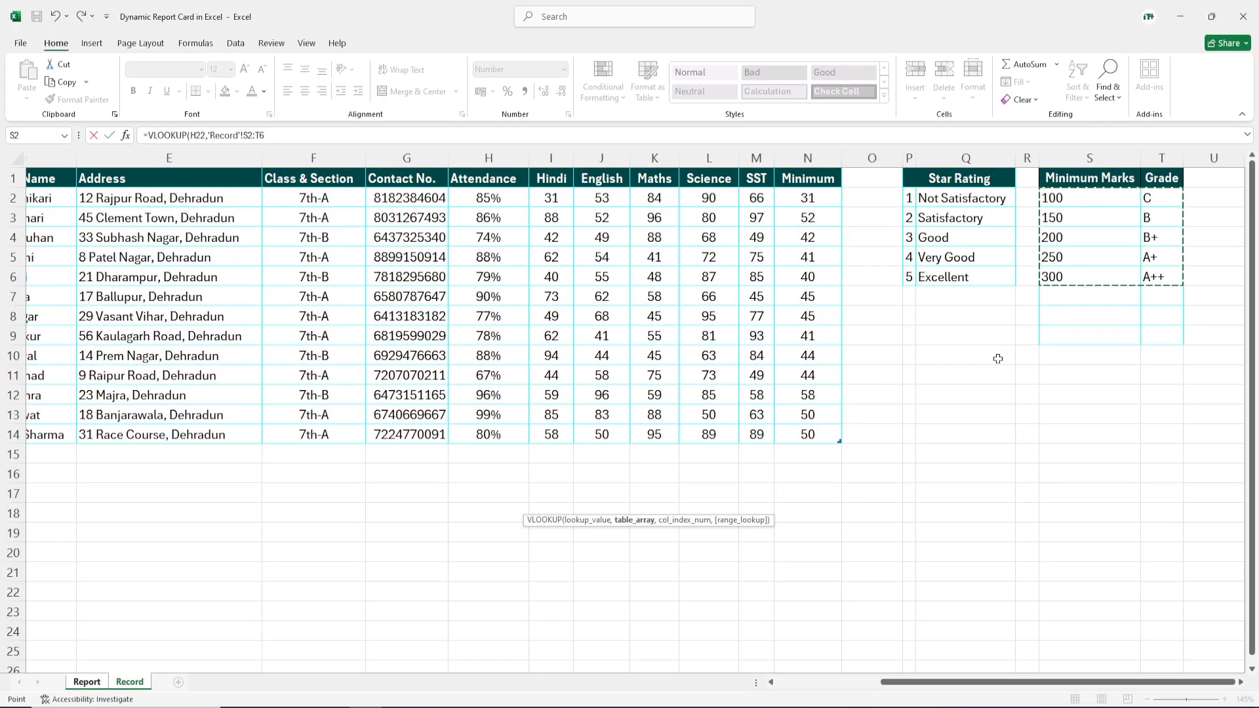
text(,)
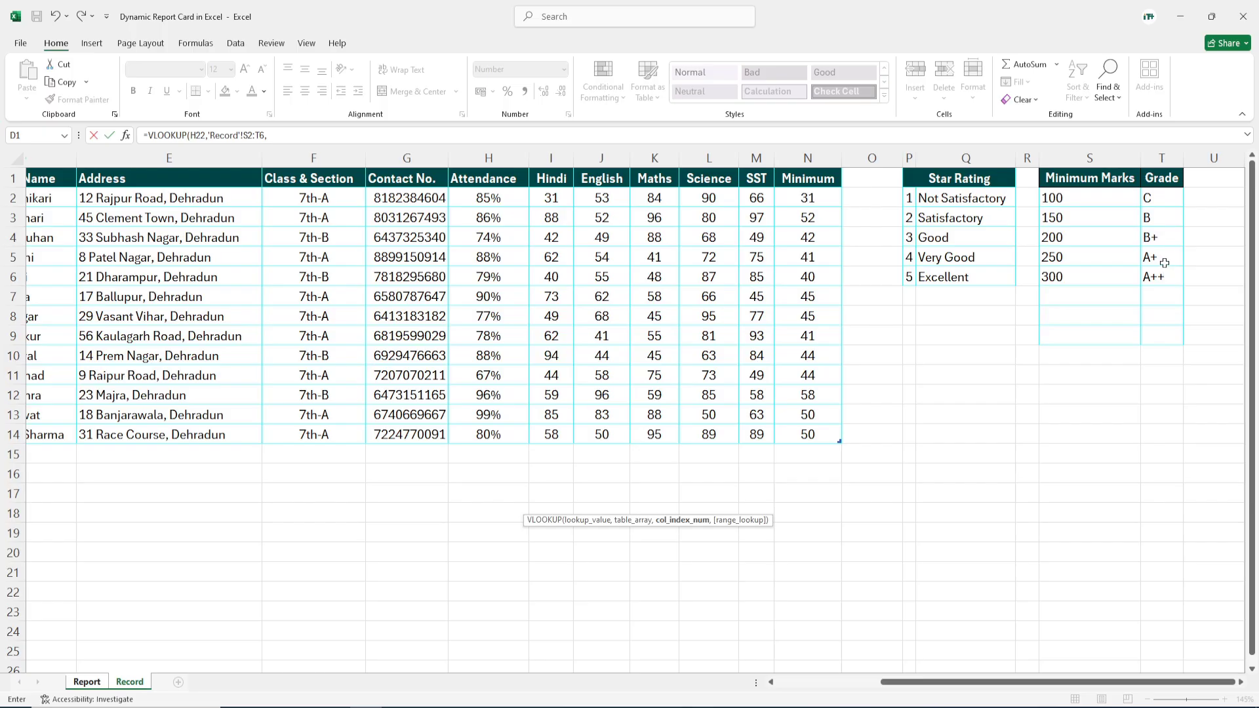
text(2)
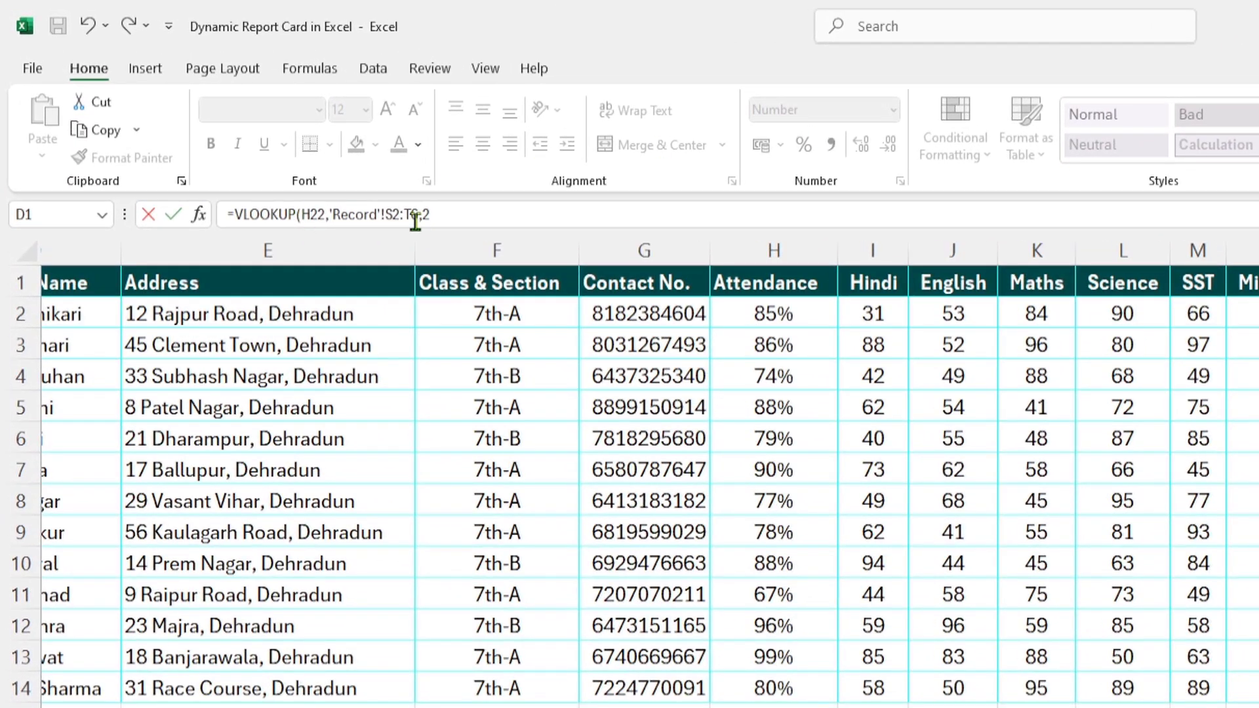
click(452, 217)
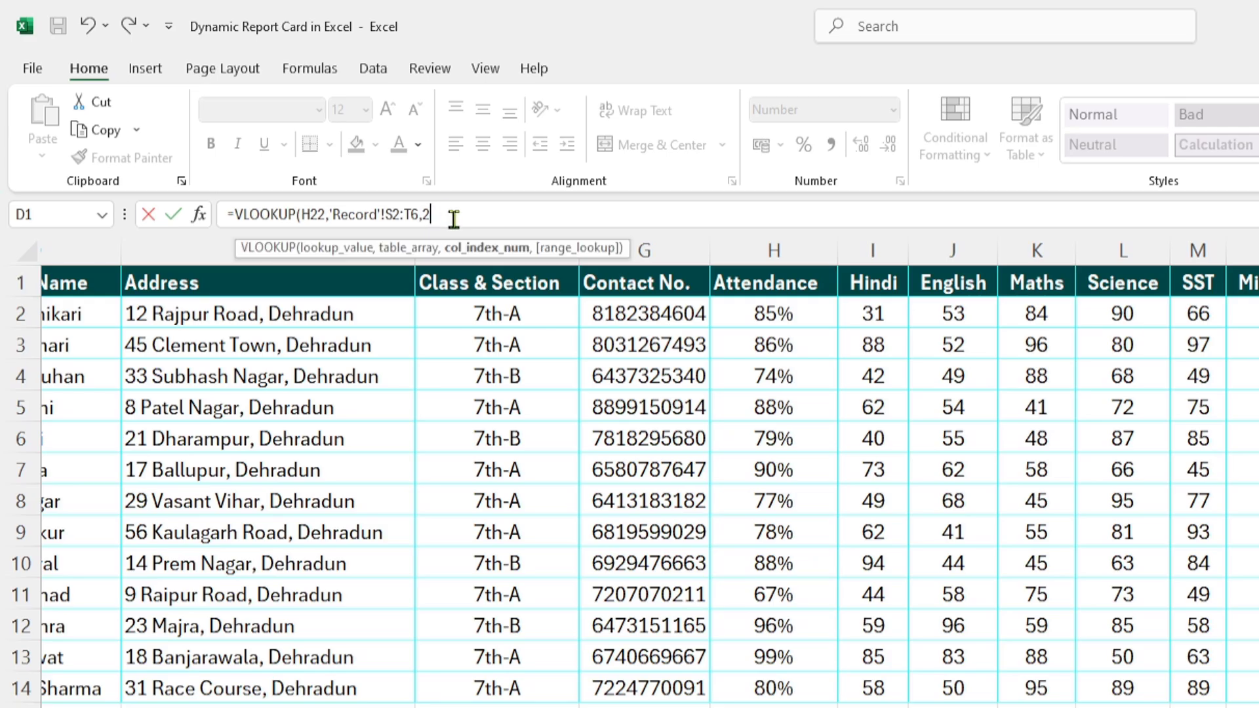
text(,)
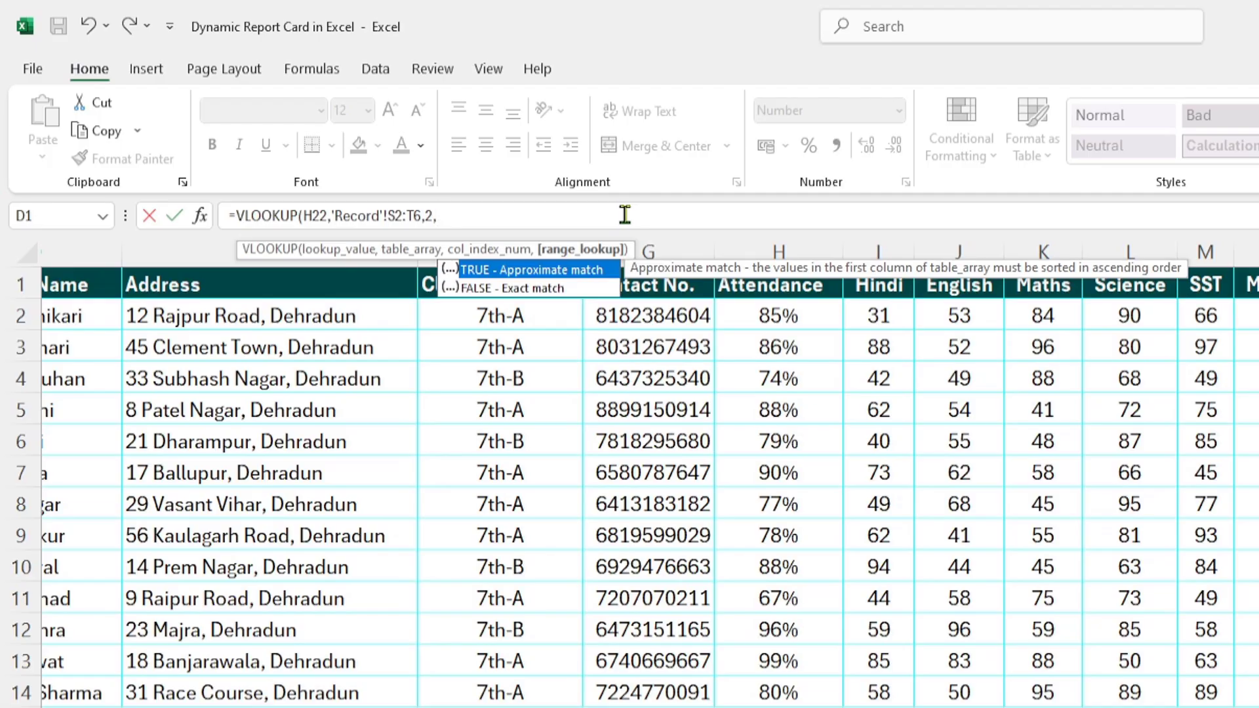
text(1))
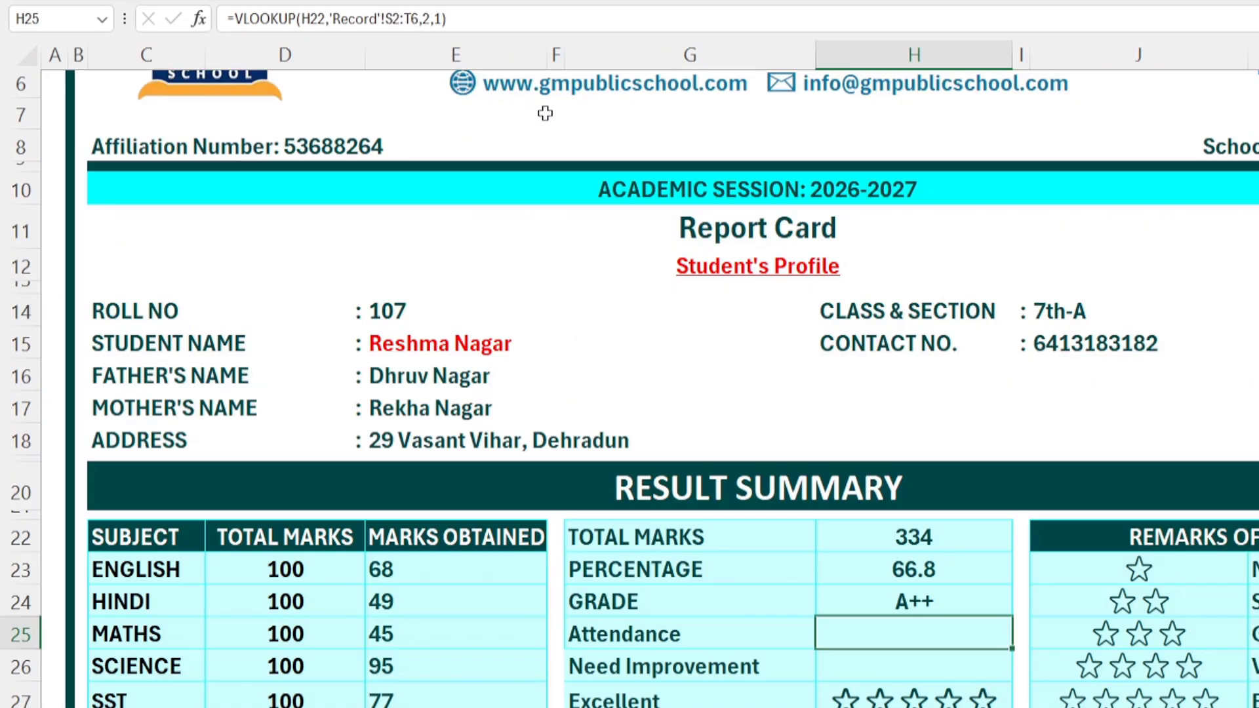
Step: Switch the roll number to 110, recalculating to total 299, percentage 59.8 and grade A+
click(877, 601)
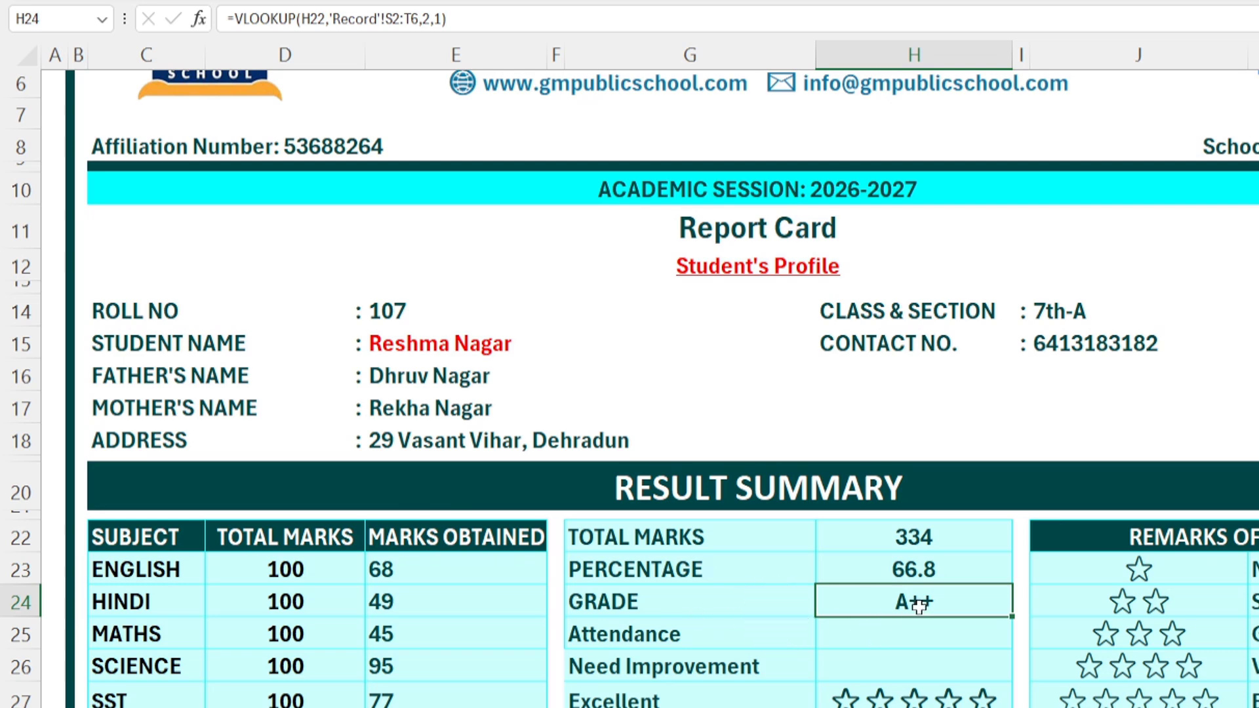
click(440, 301)
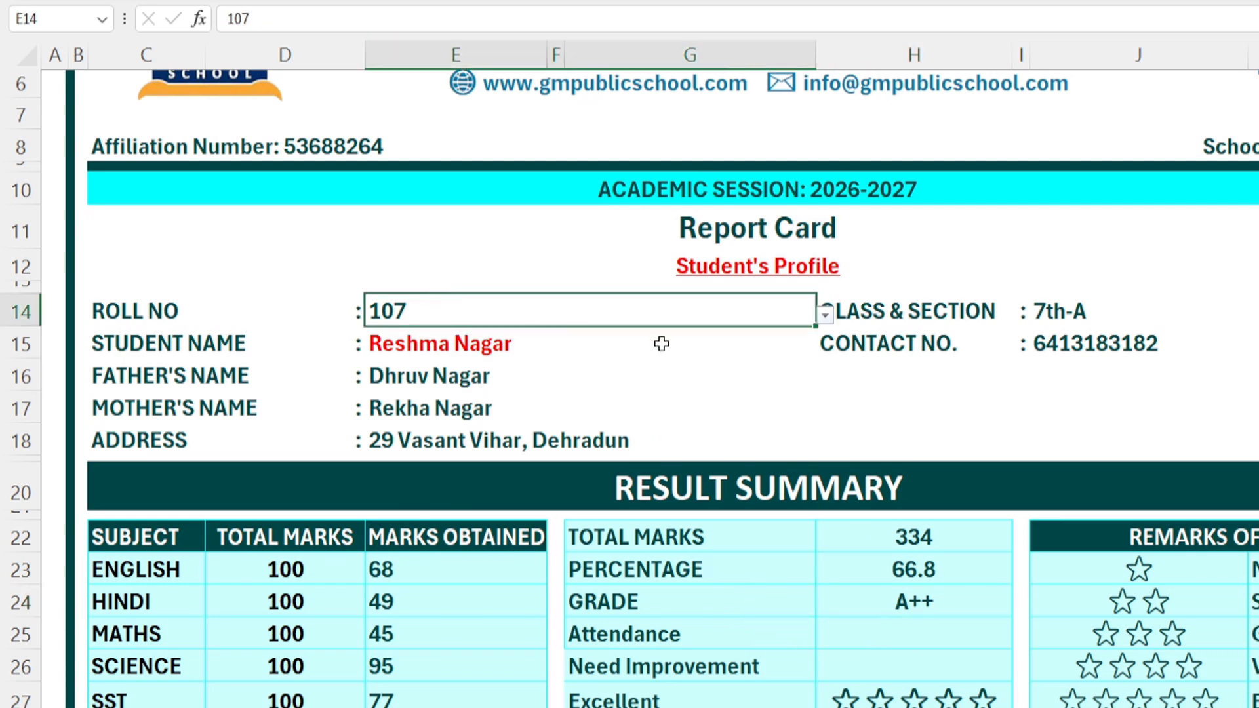
click(824, 316)
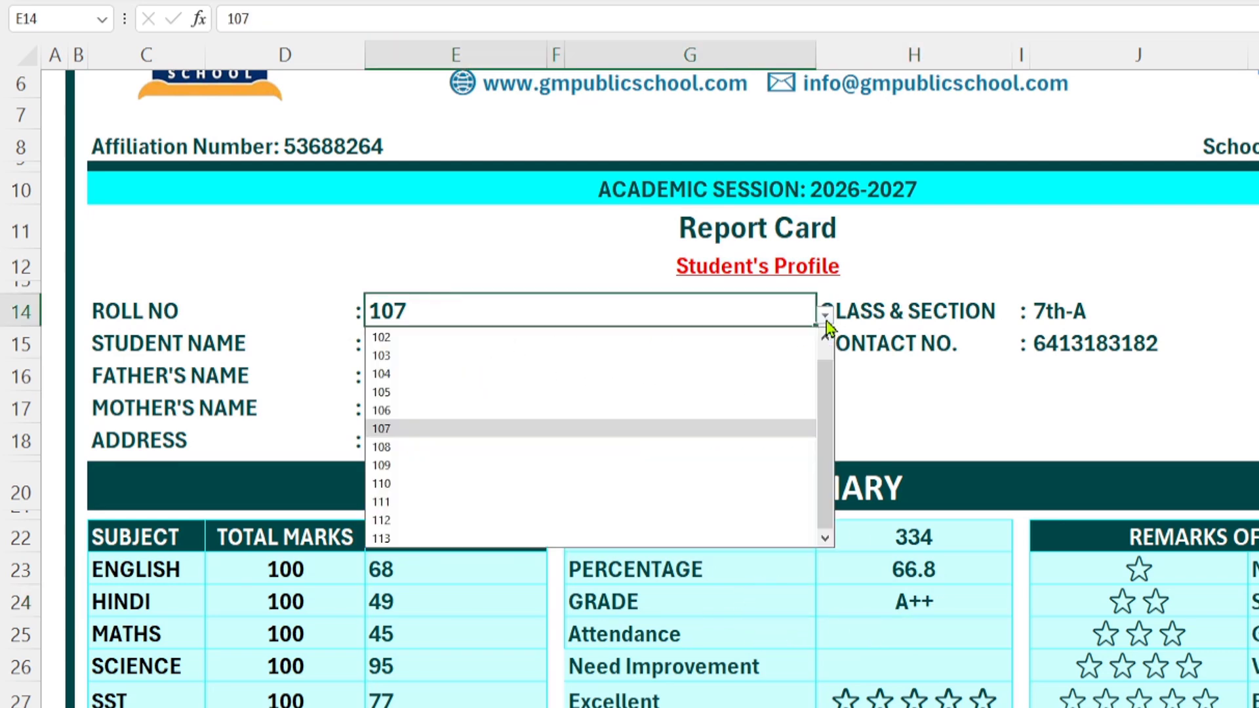
click(392, 484)
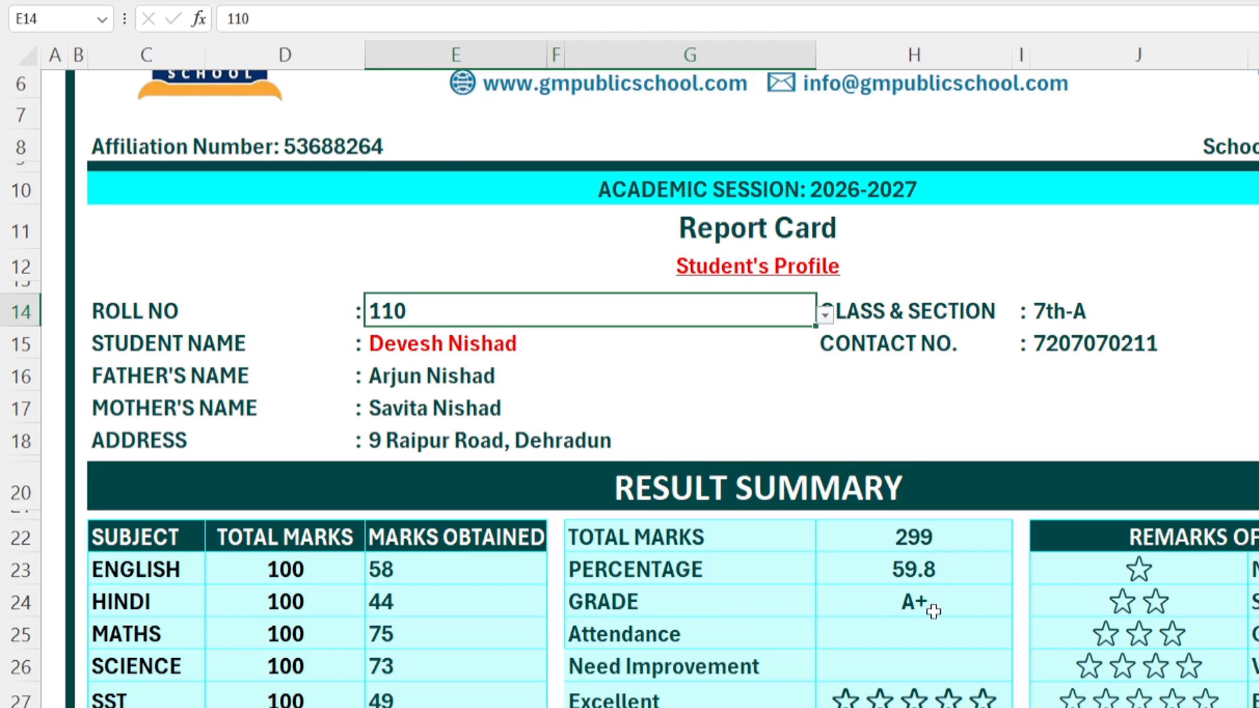
click(882, 634)
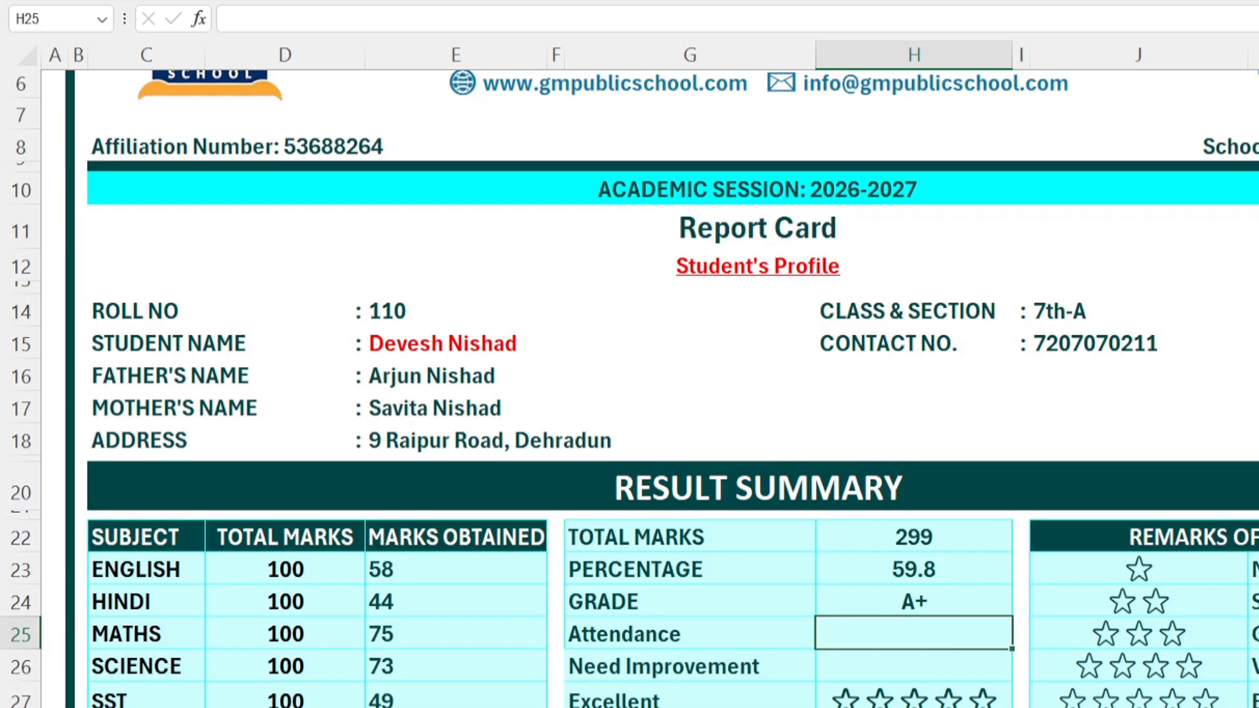
Step: Paste the SST marks formula into Attendance H25, clear the #N/A, and start =VLOOKUP(
click(388, 701)
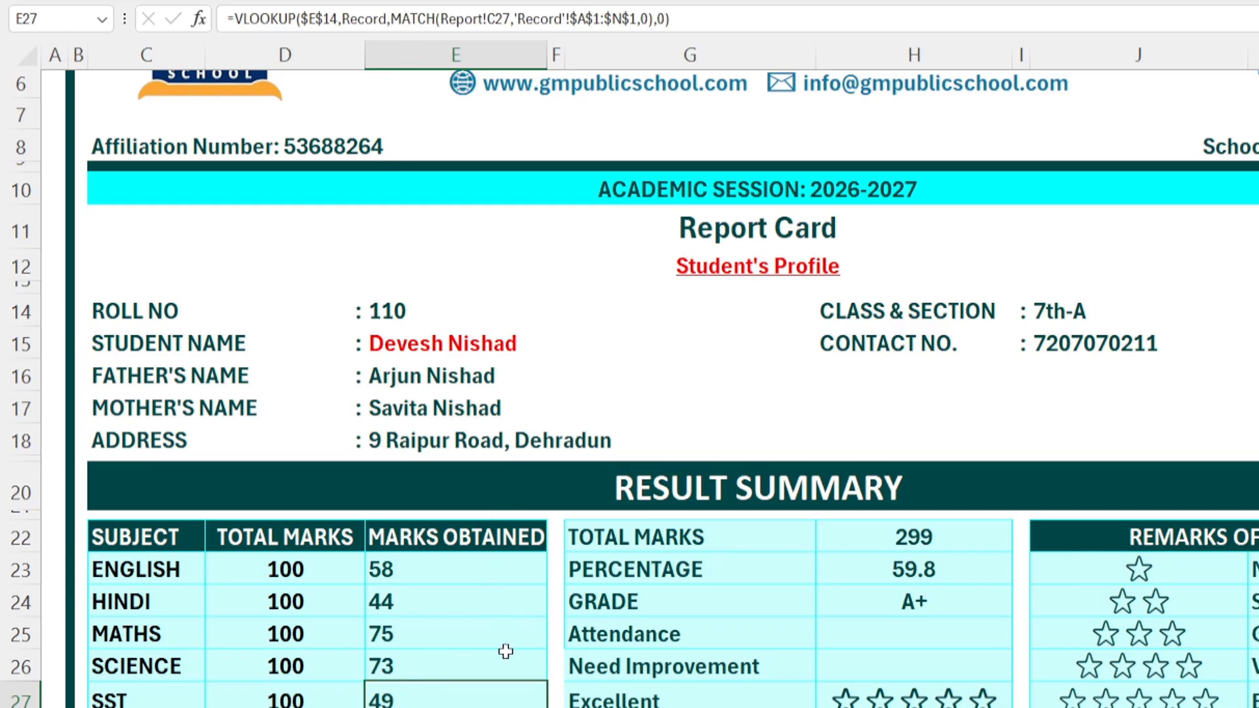
key(ctrl+c)
click(862, 633)
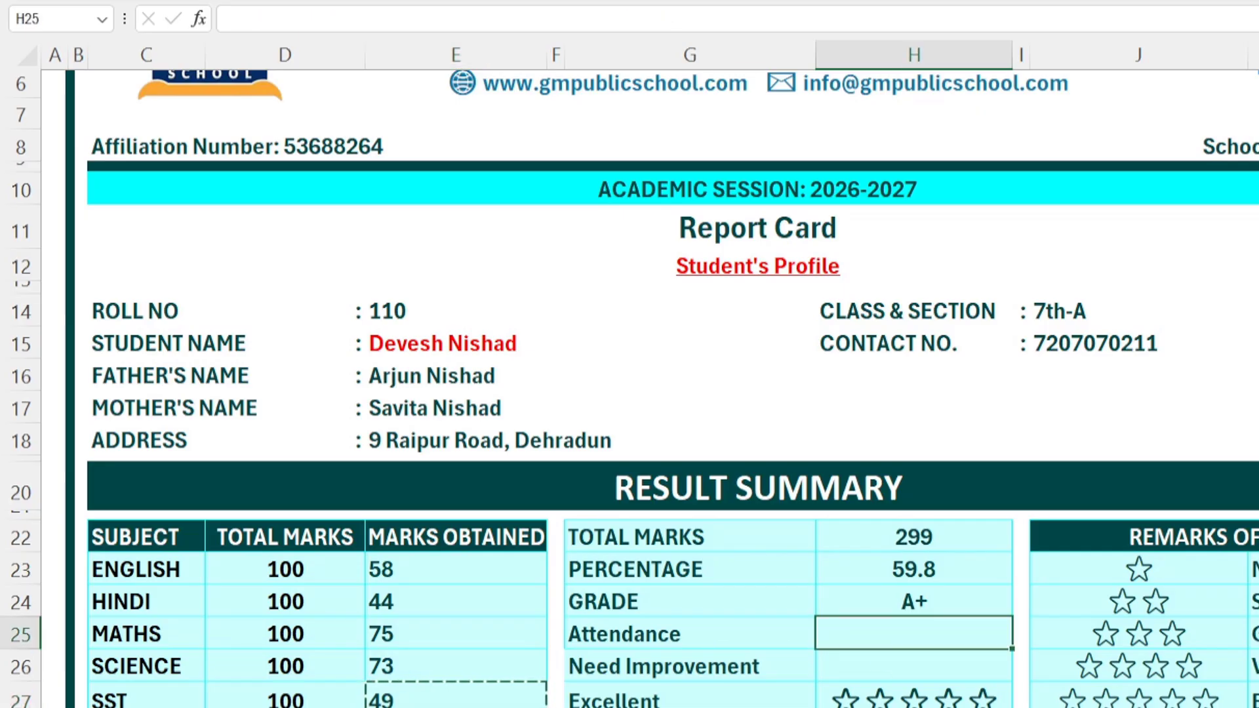
key(ctrl+v)
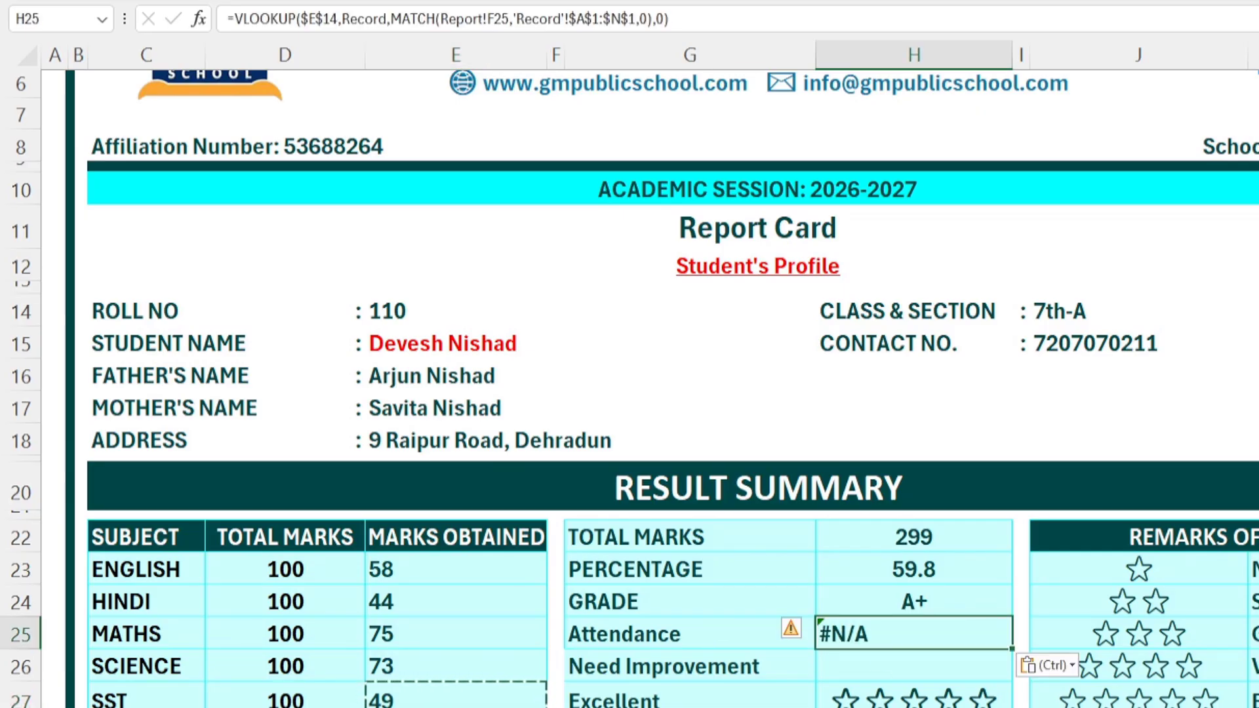
key(Delete)
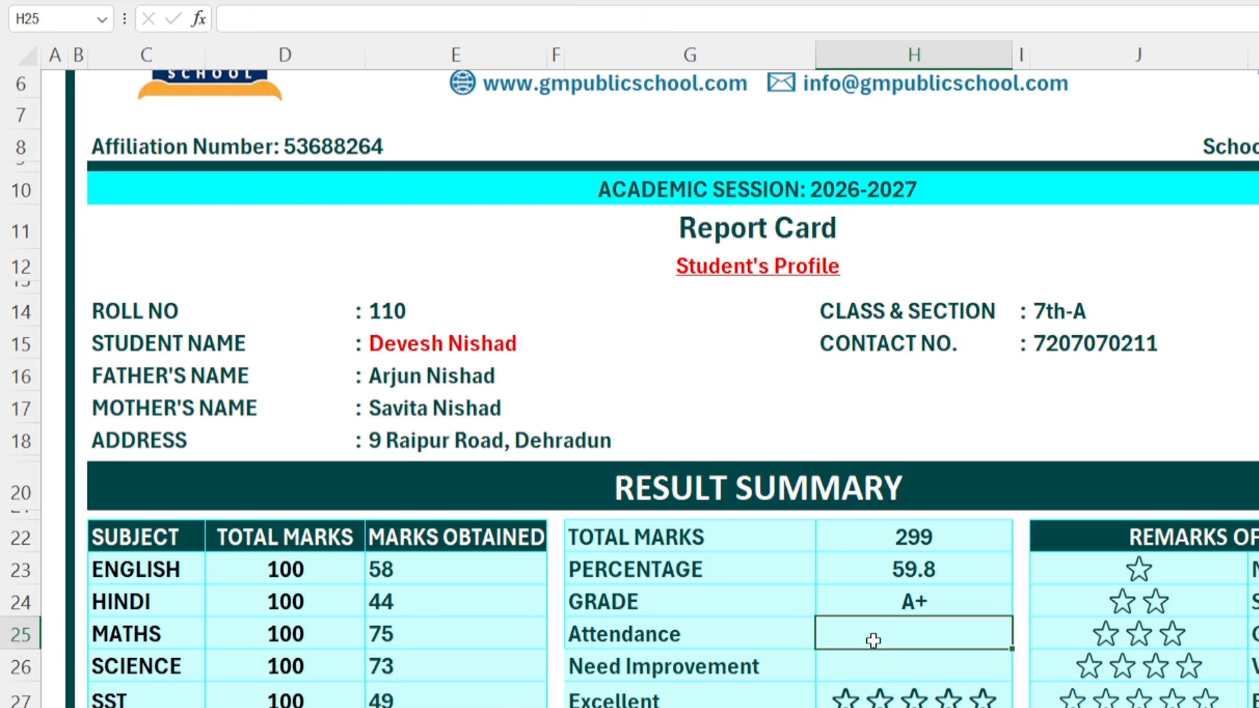
text(=VLOOKUP()
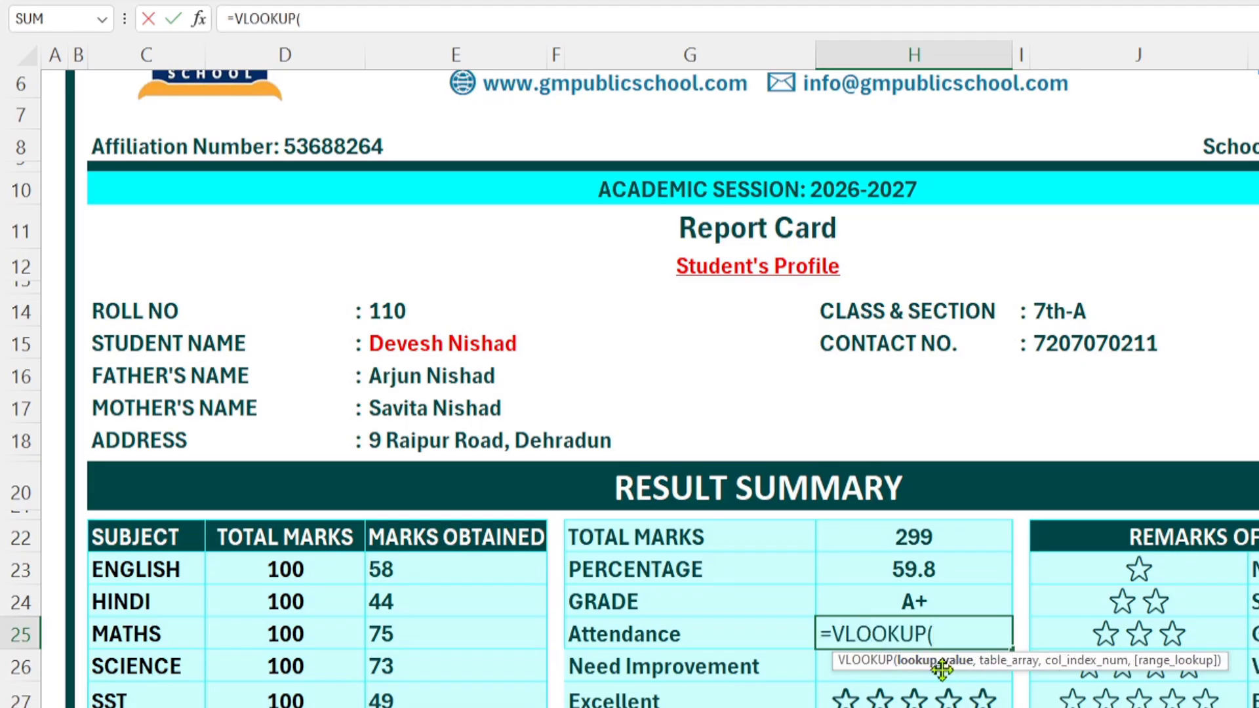
Step: Continue the Attendance formula as =VLOOKUP(E14,Record,MATCH(G25,
click(387, 311)
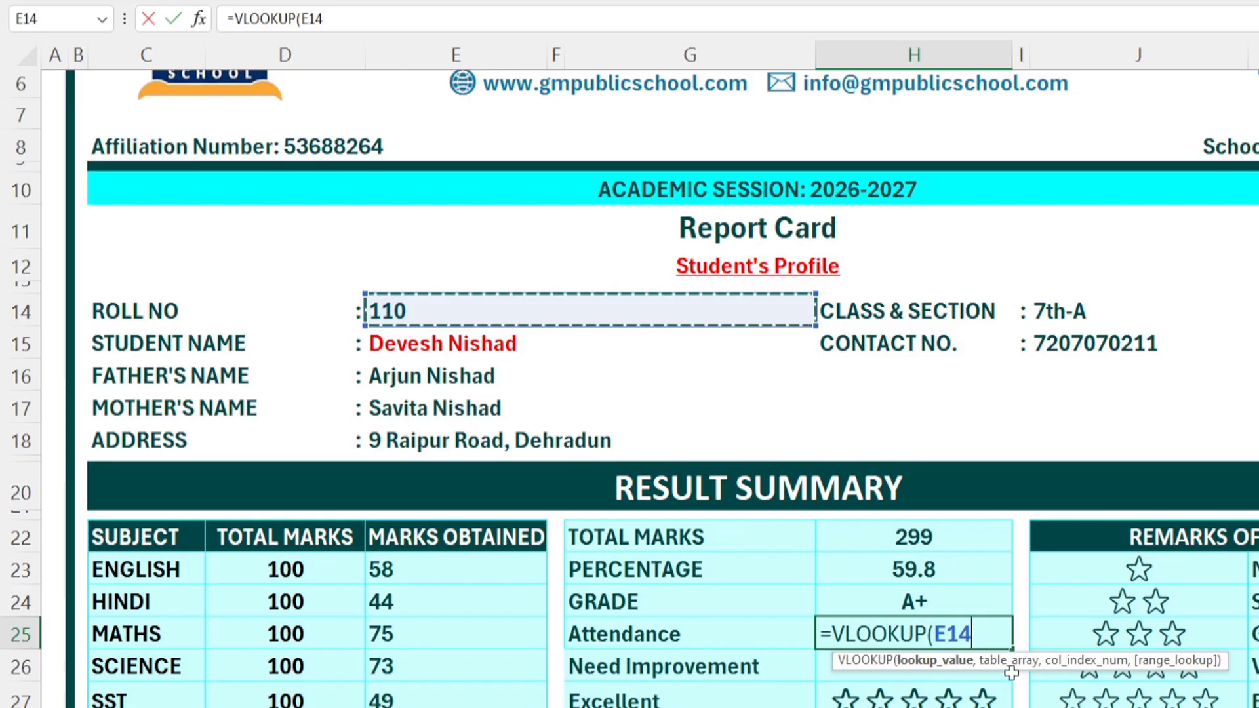
text(,)
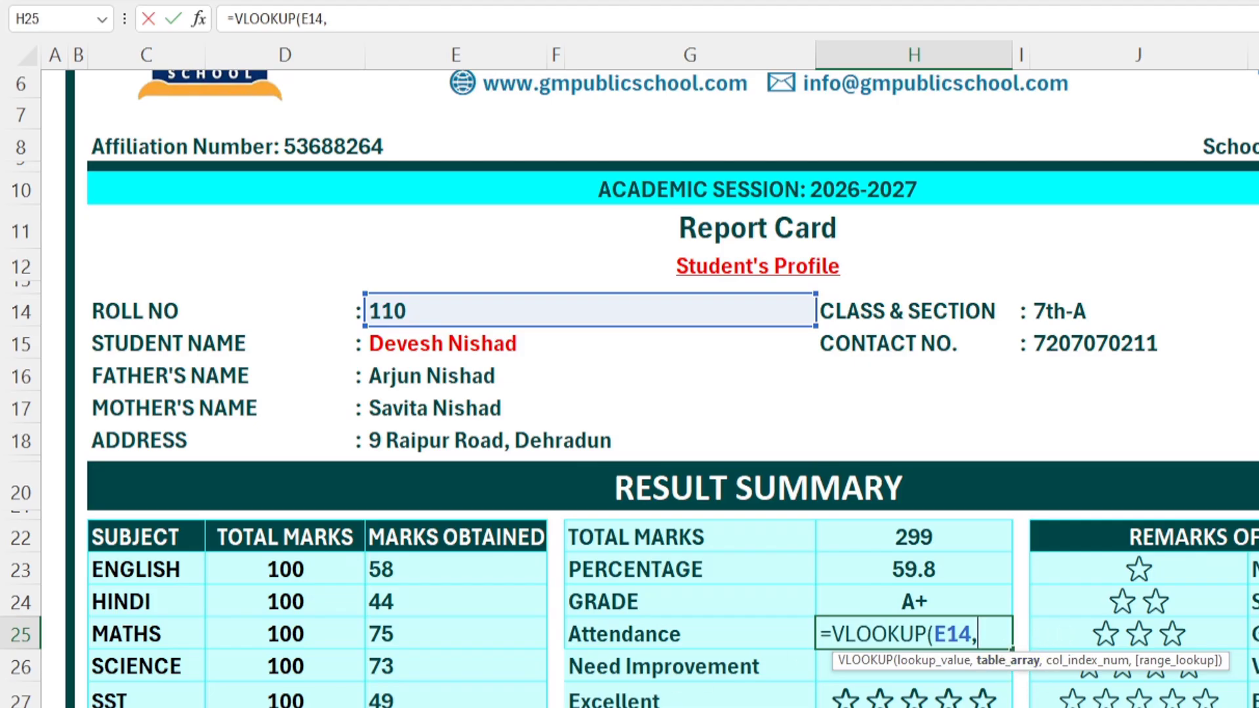
text(RECOR)
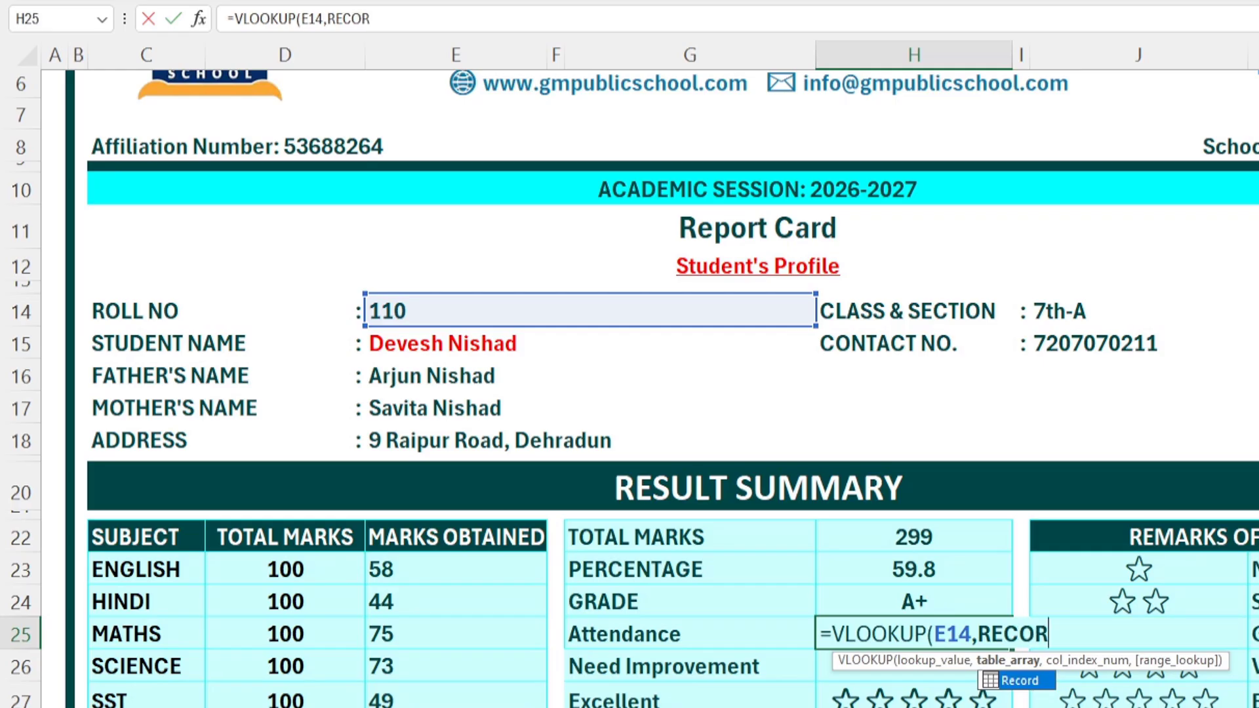
key(Tab)
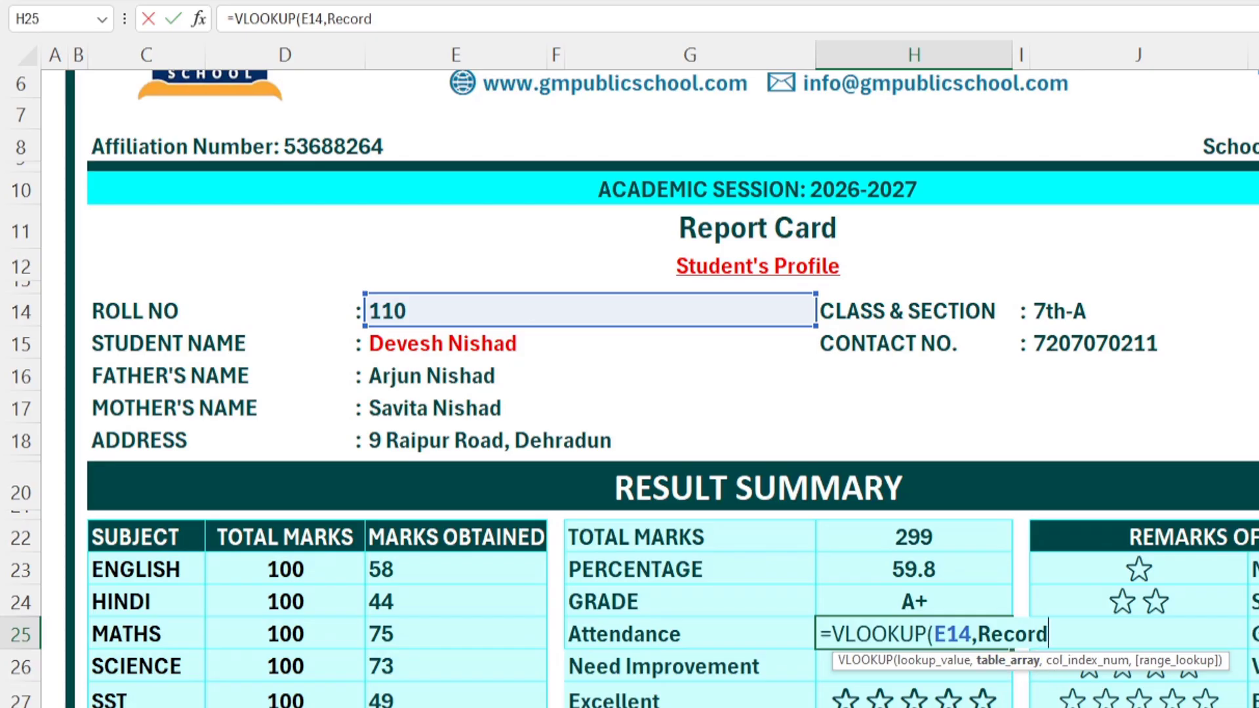
text(,)
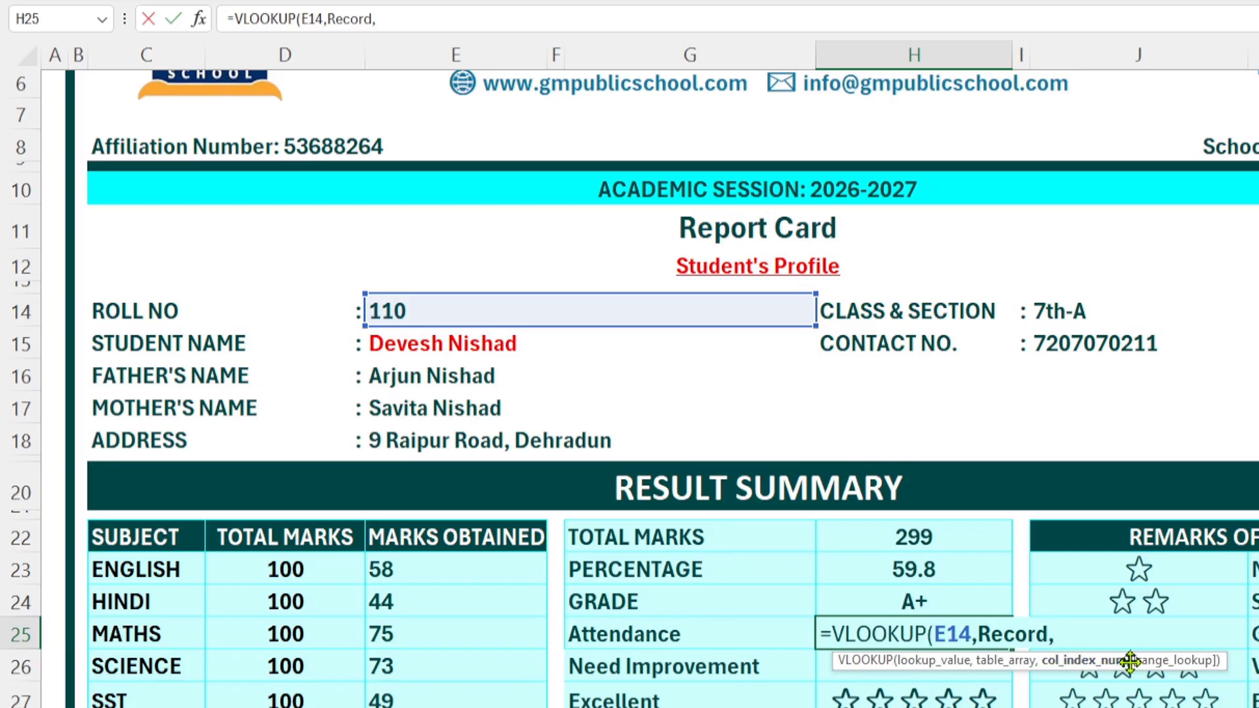
text(MAT)
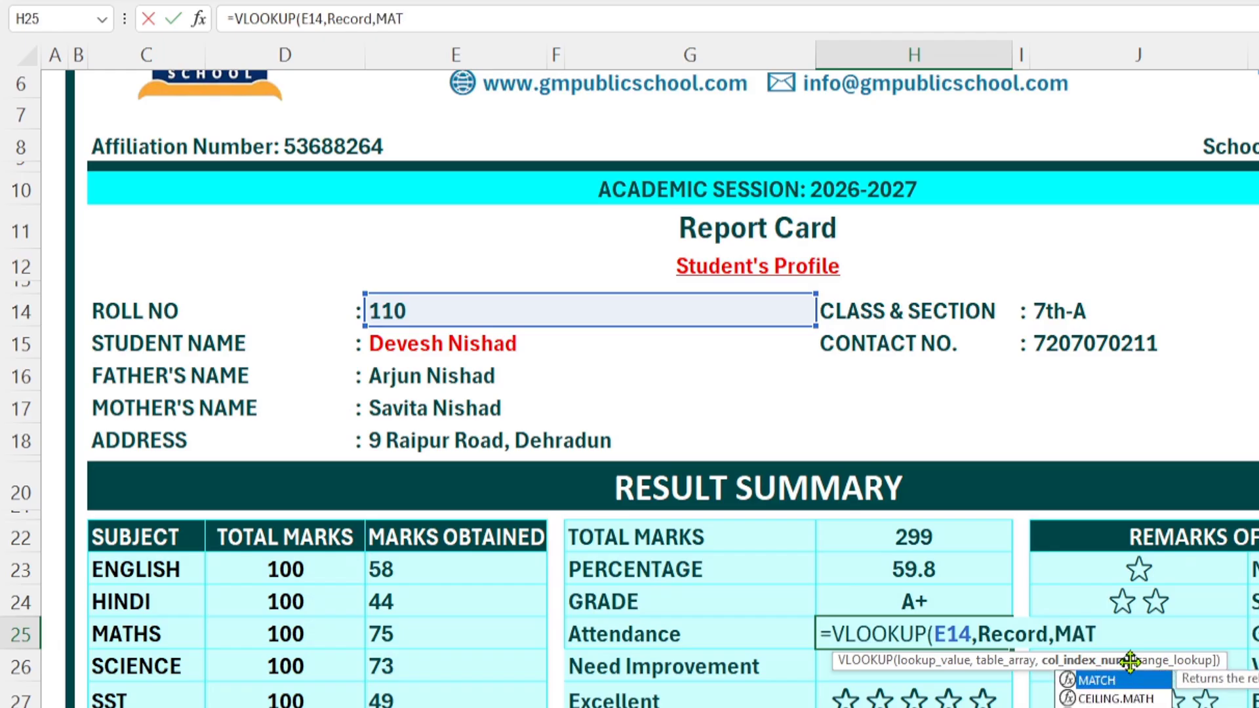
key(Tab)
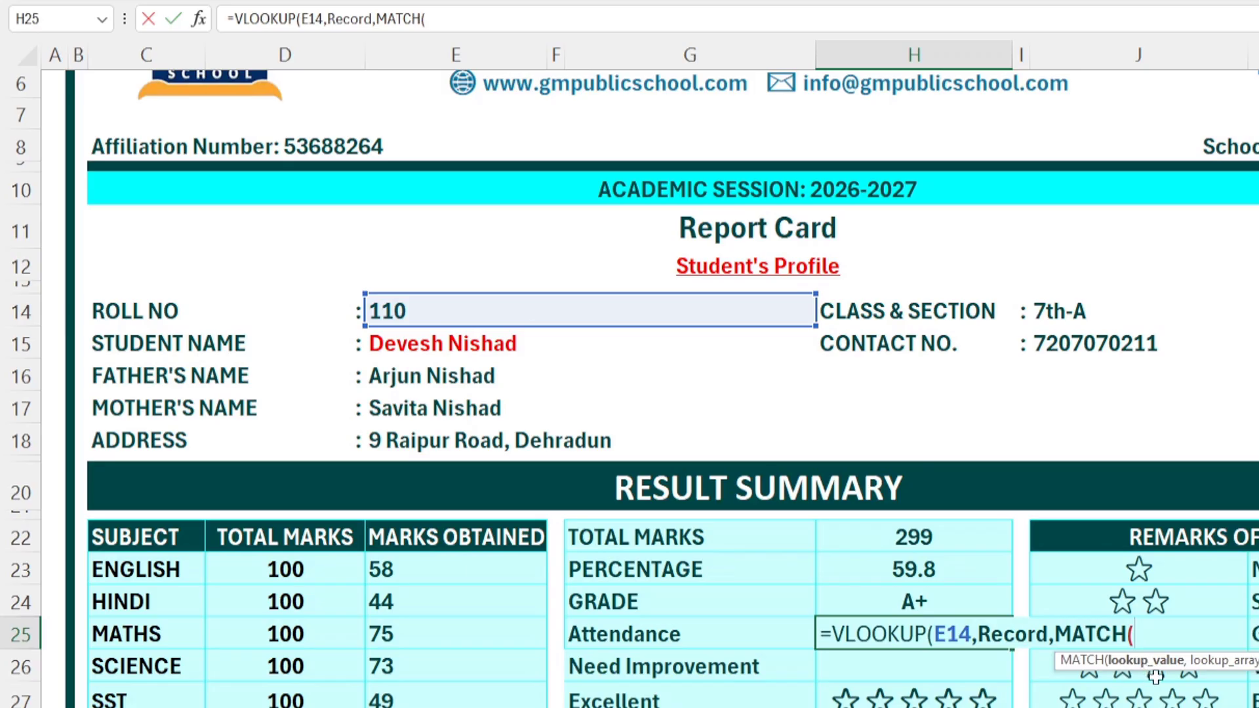
click(756, 649)
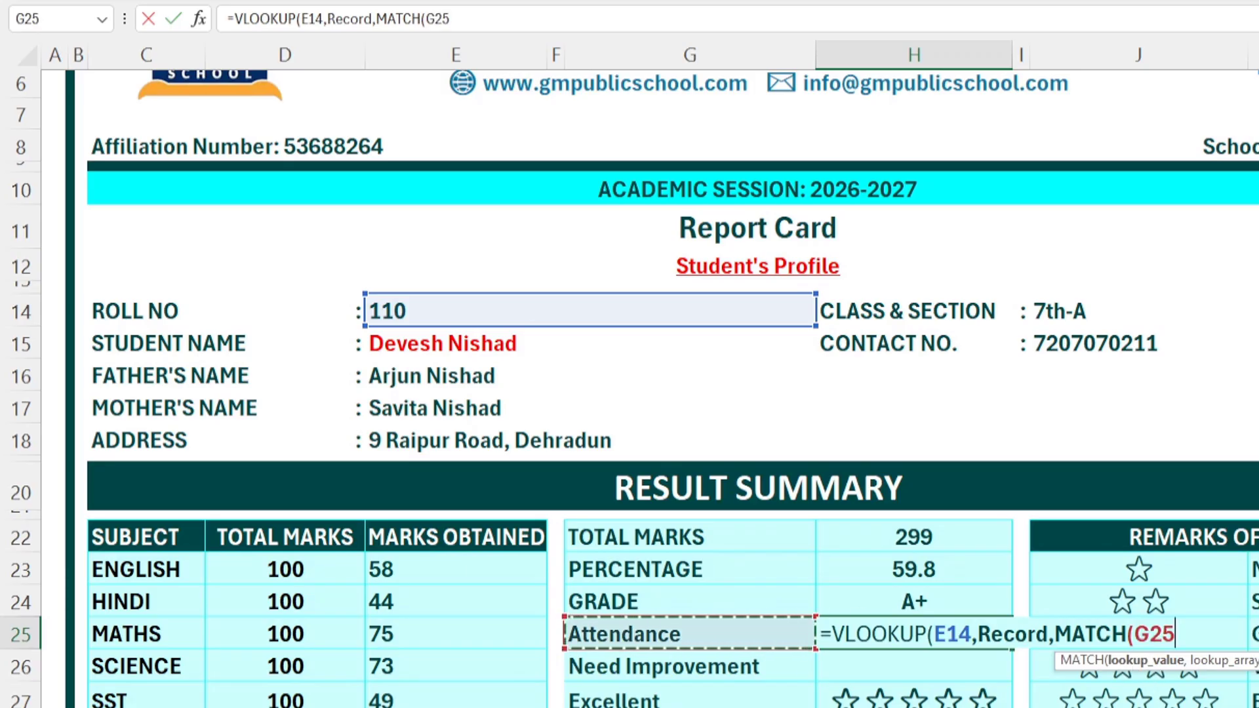
text(,)
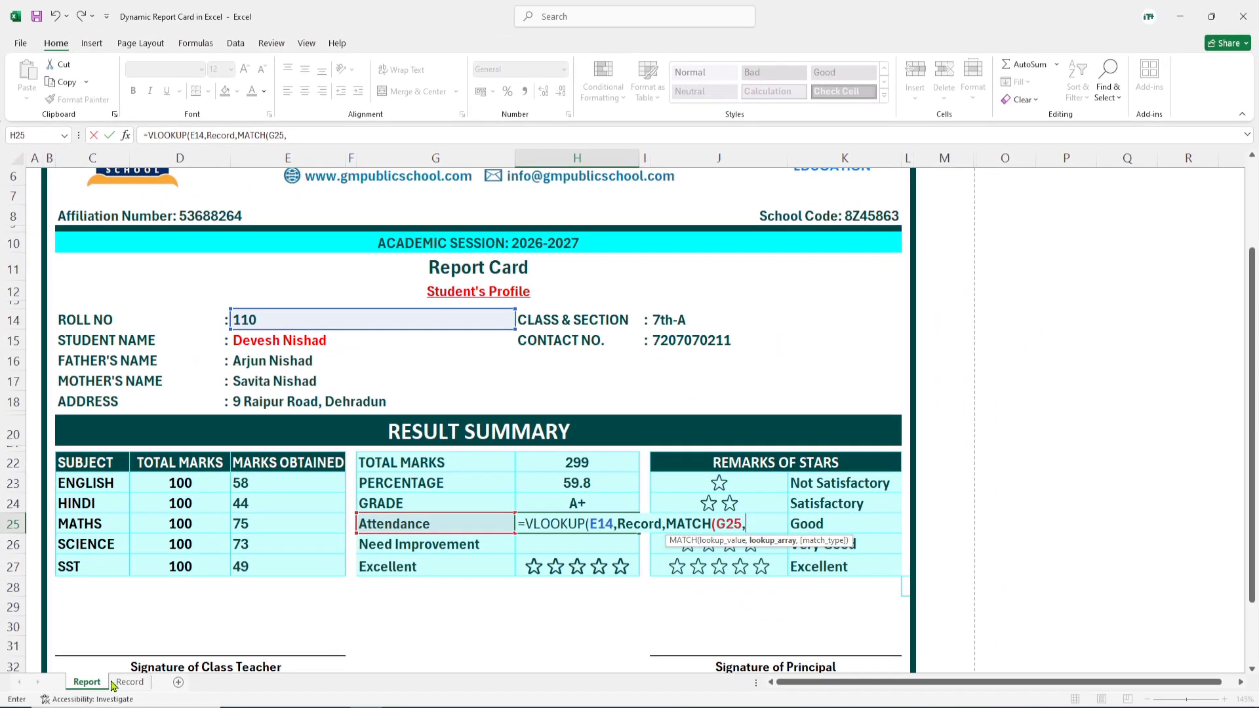
Step: Finish the formula with the Record header row as MATCH array and exact matches, returning 0.67
click(127, 683)
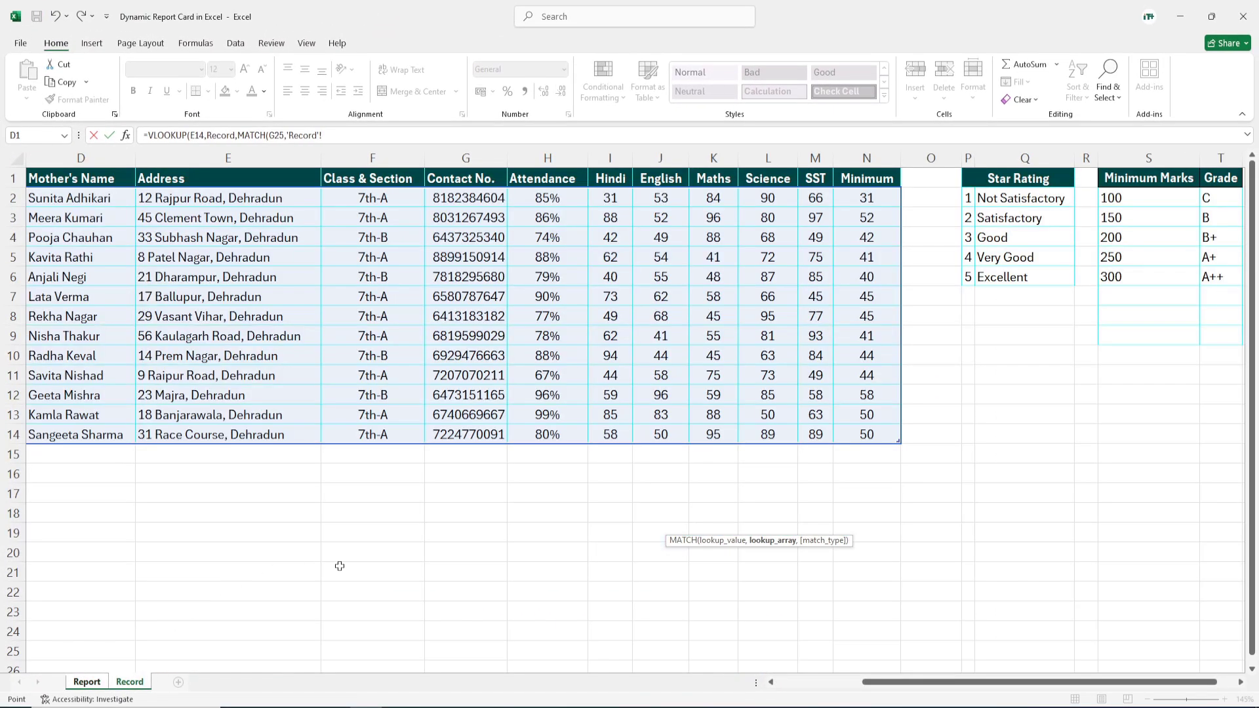
drag(864, 683, 777, 683)
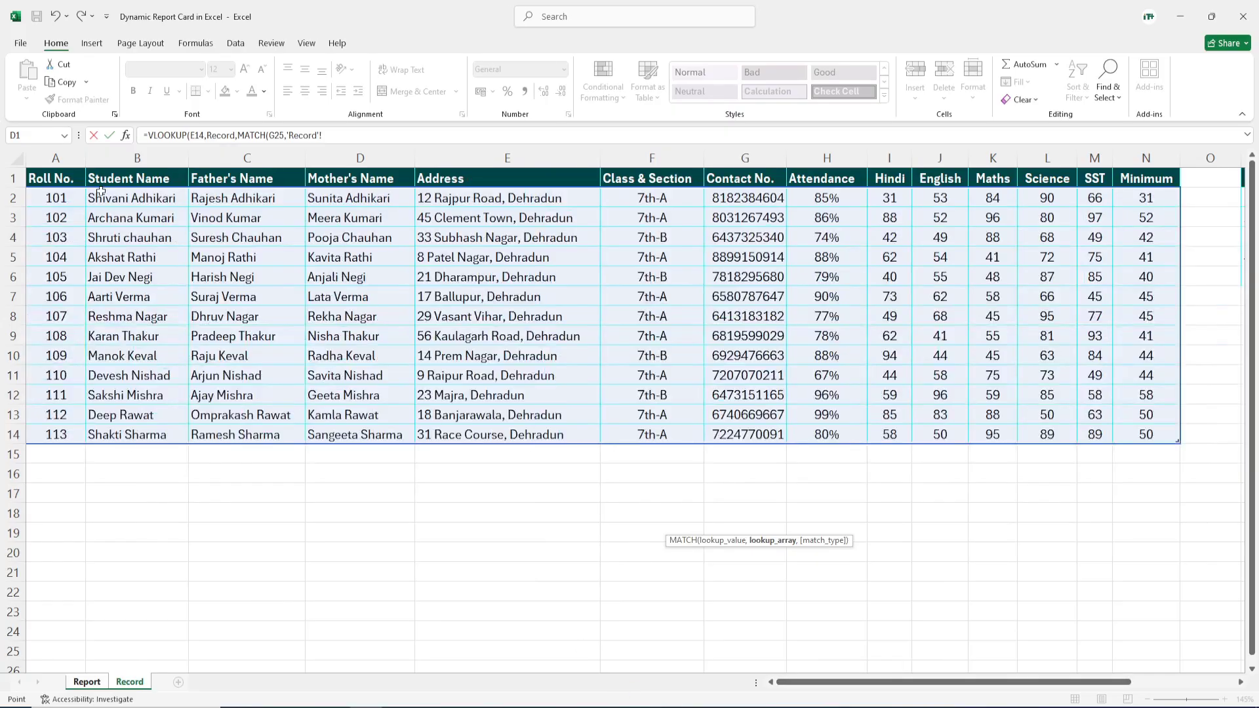
drag(49, 176, 1041, 167)
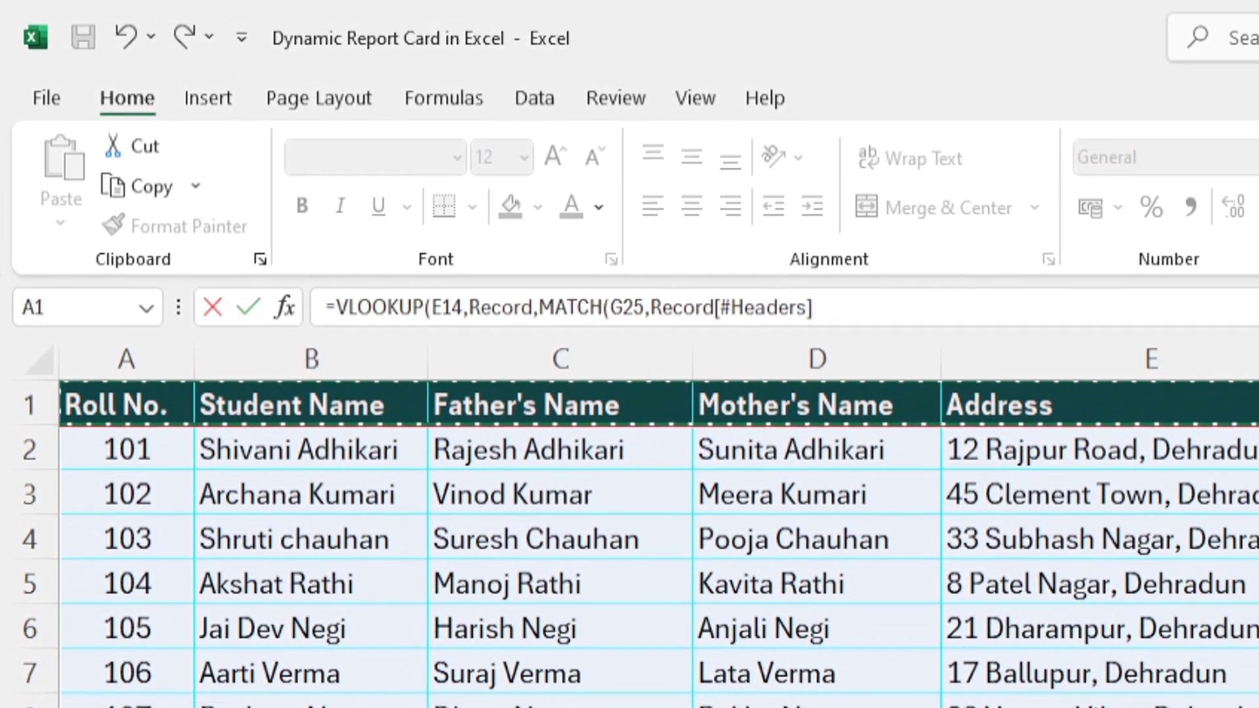
text(,0)
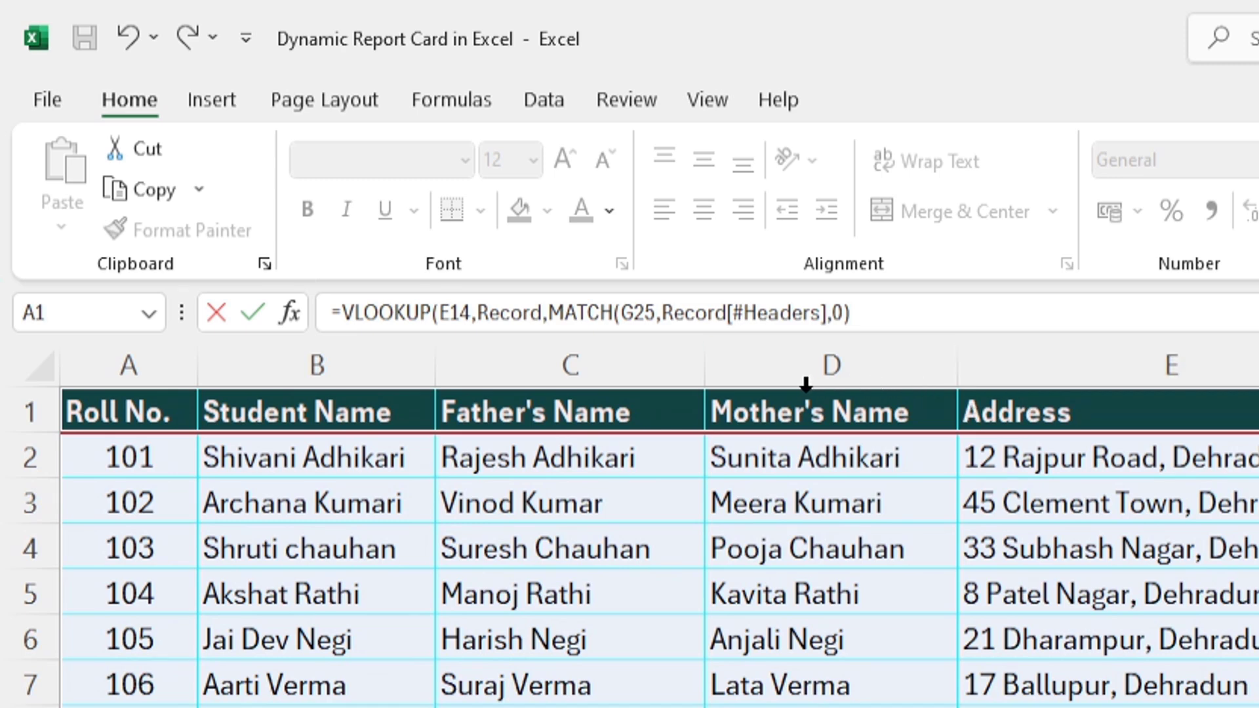
click(905, 326)
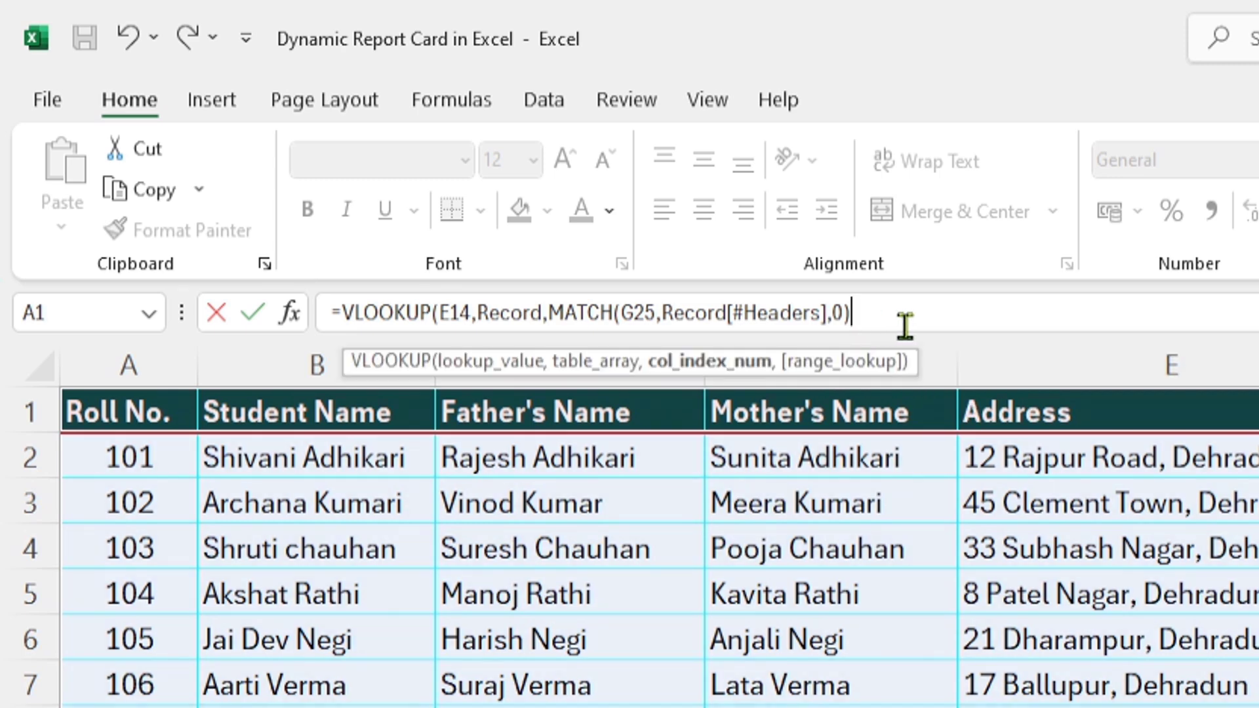
text(,)
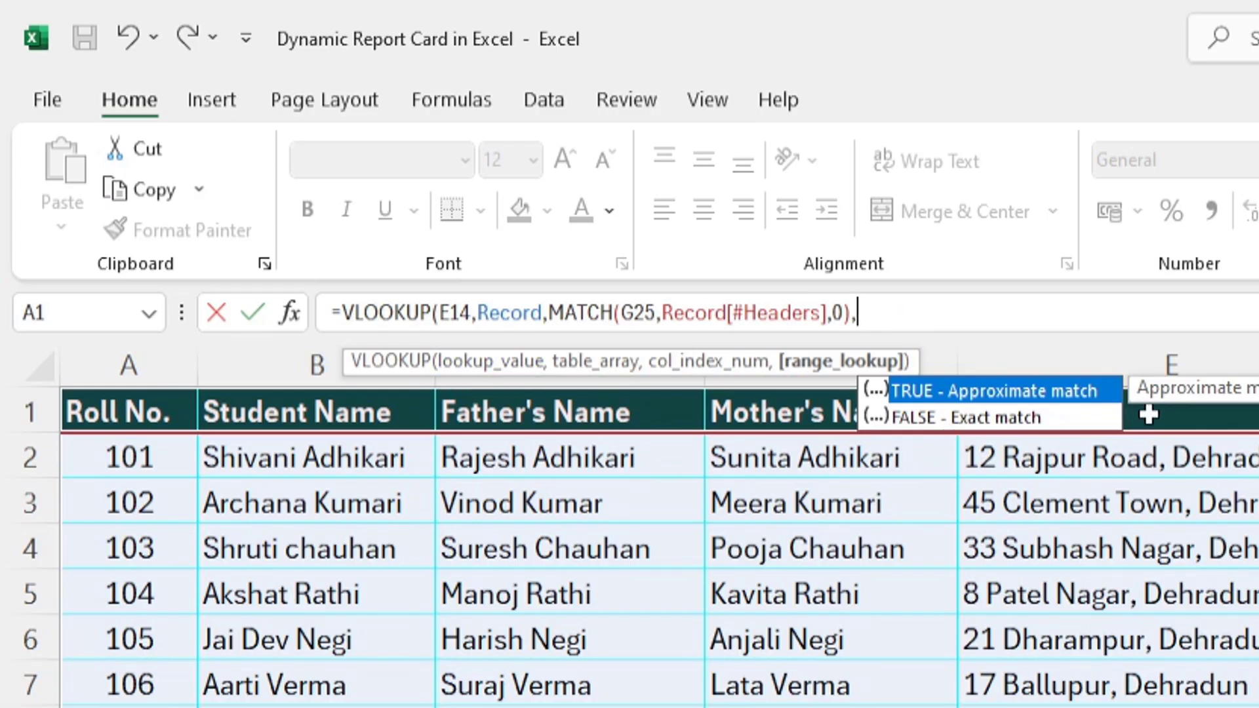
text(0))
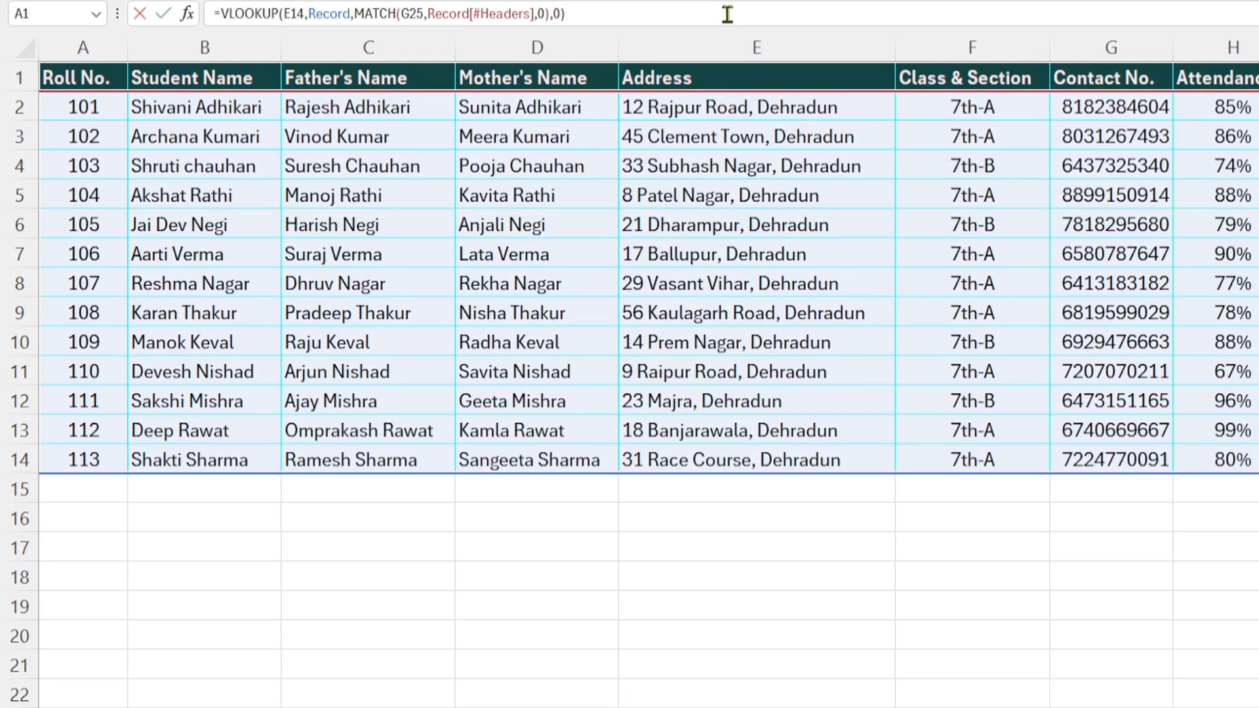
key(Return)
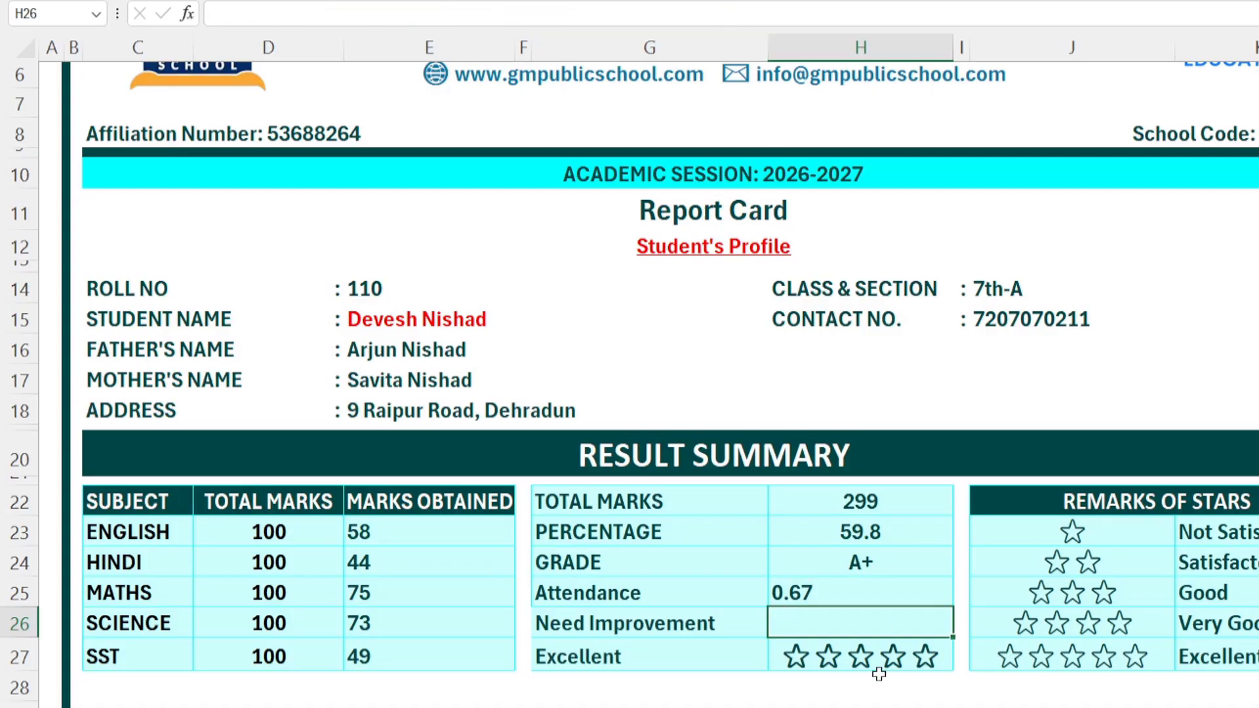
Step: Format the Attendance cell H25 as a percentage showing 67.00%, centred in the cell
click(803, 593)
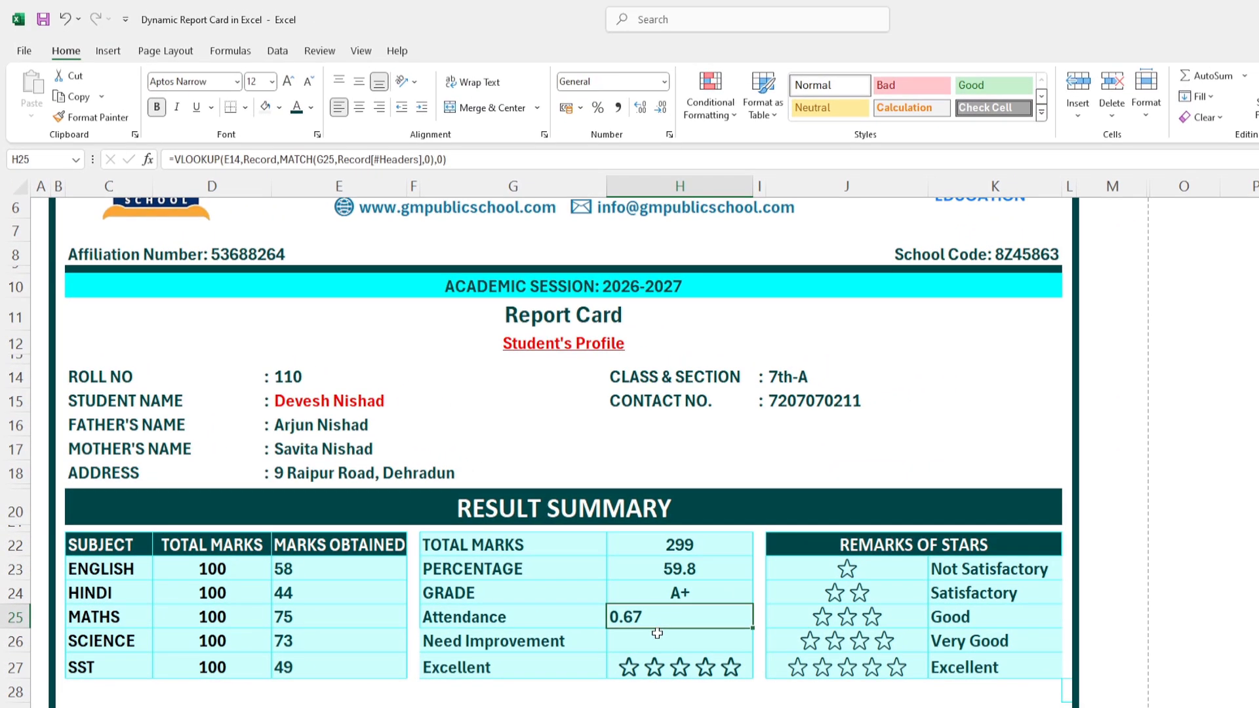
click(666, 83)
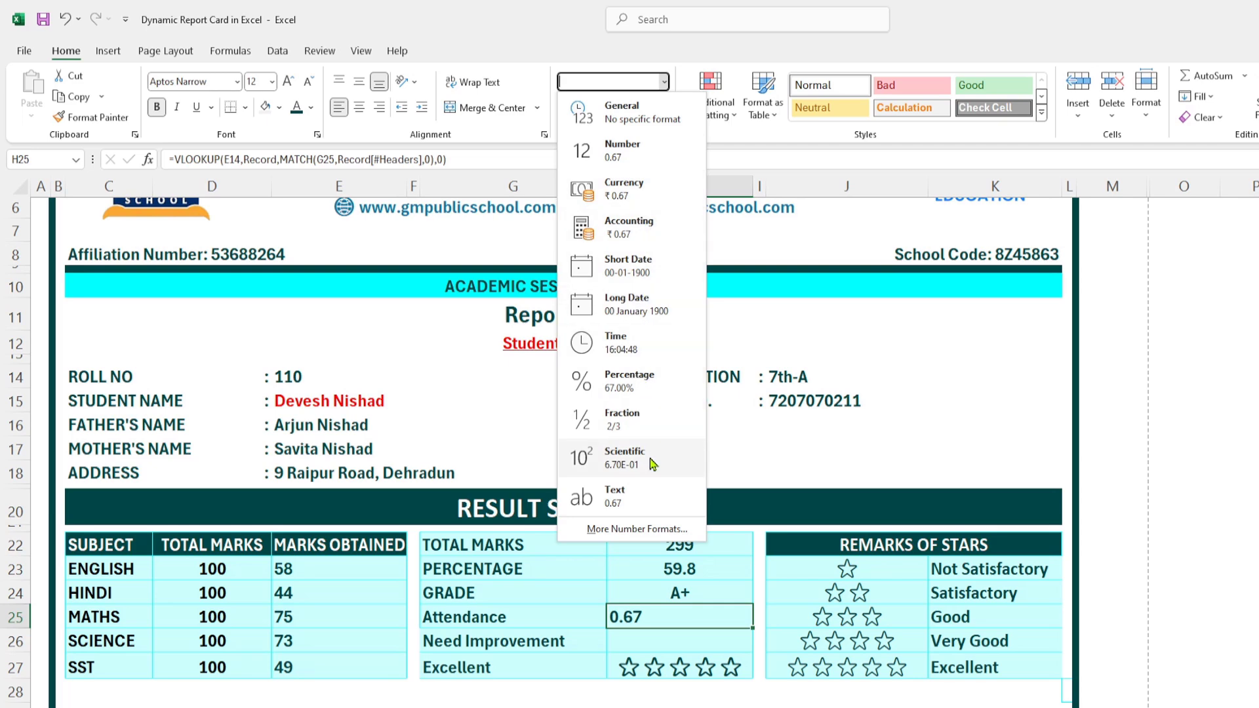
click(640, 389)
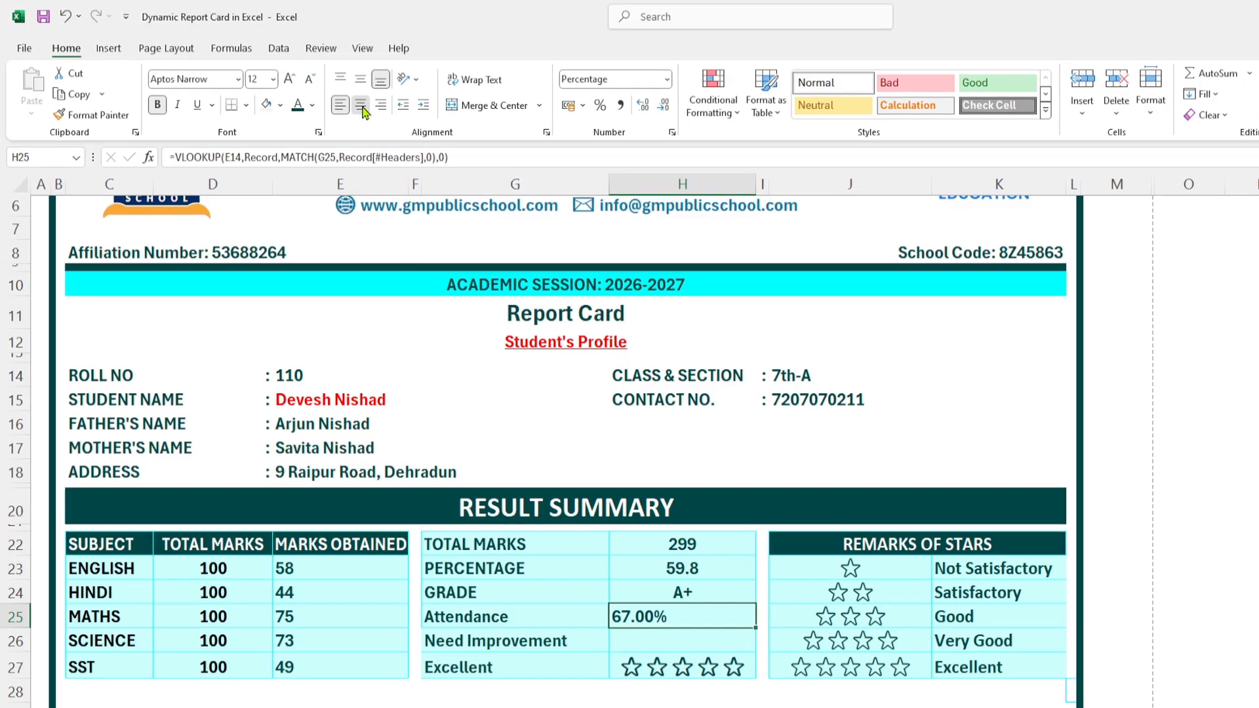
click(358, 107)
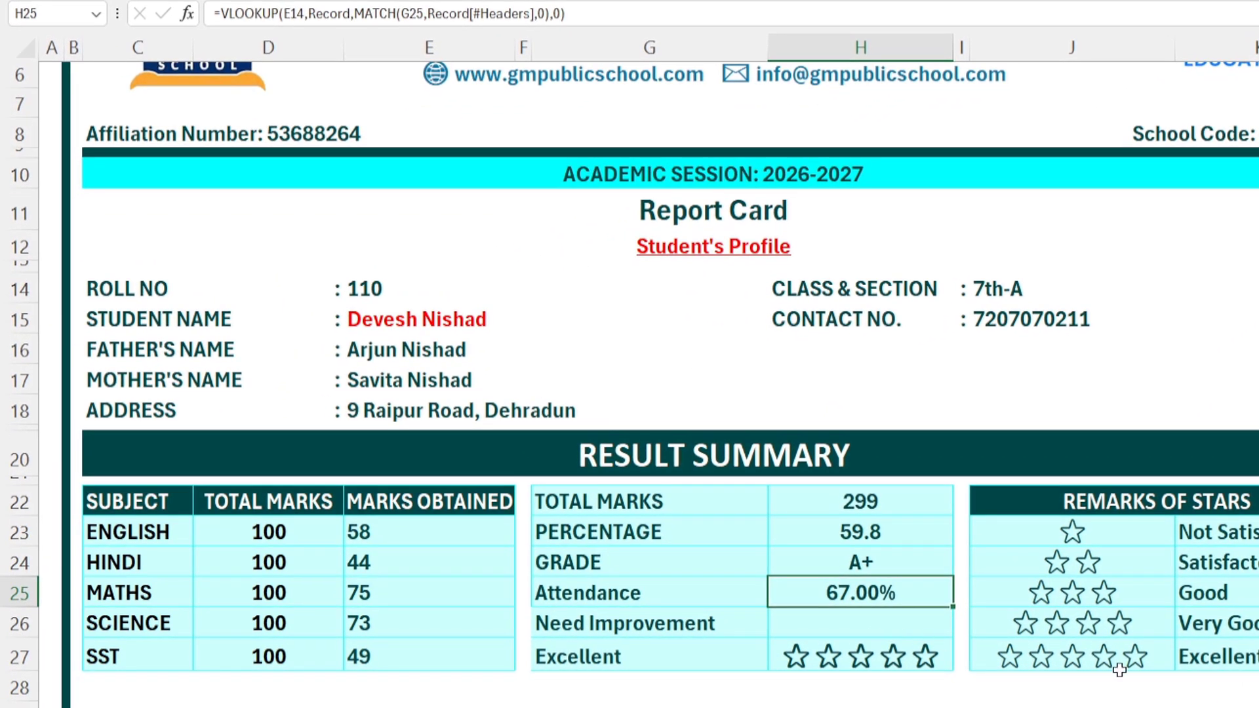
click(1258, 593)
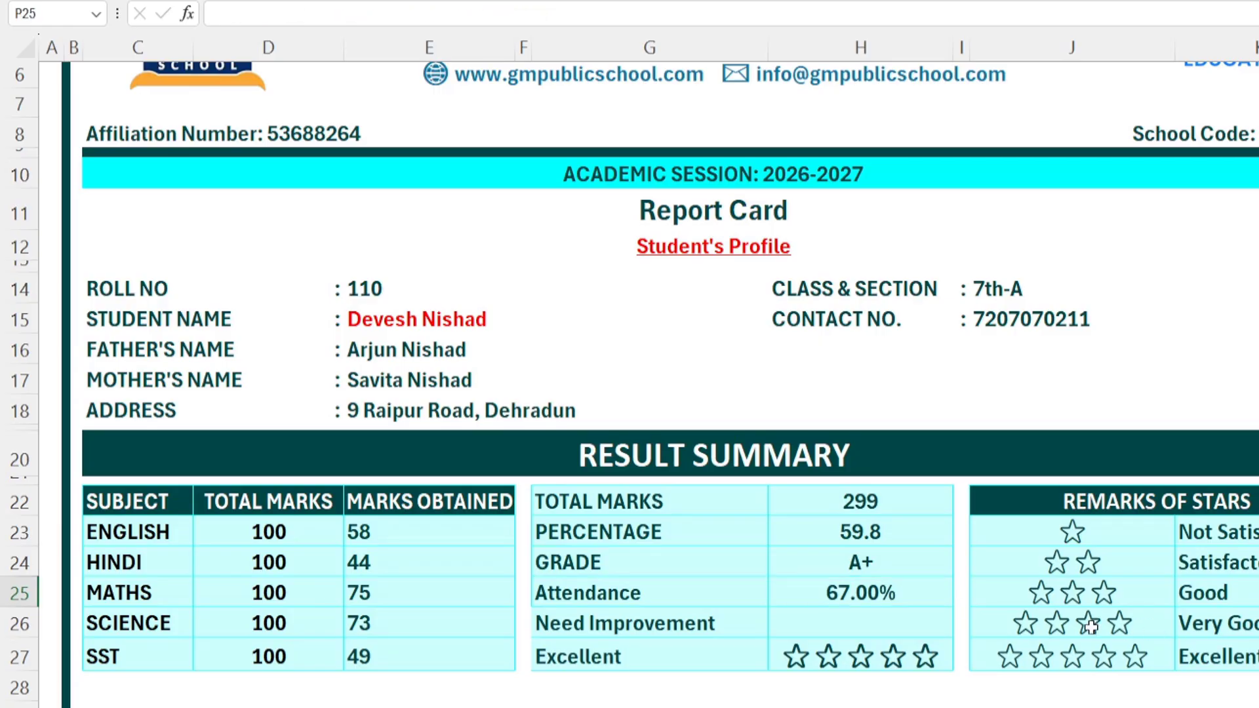
click(837, 623)
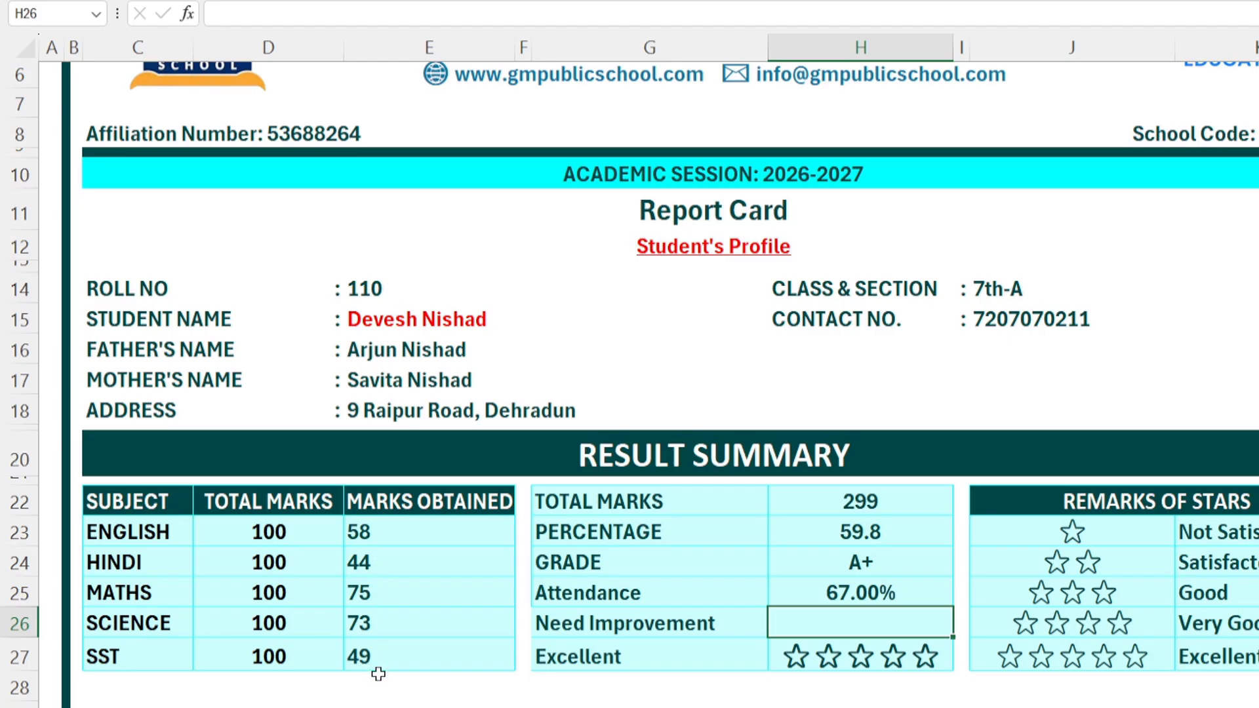
click(372, 568)
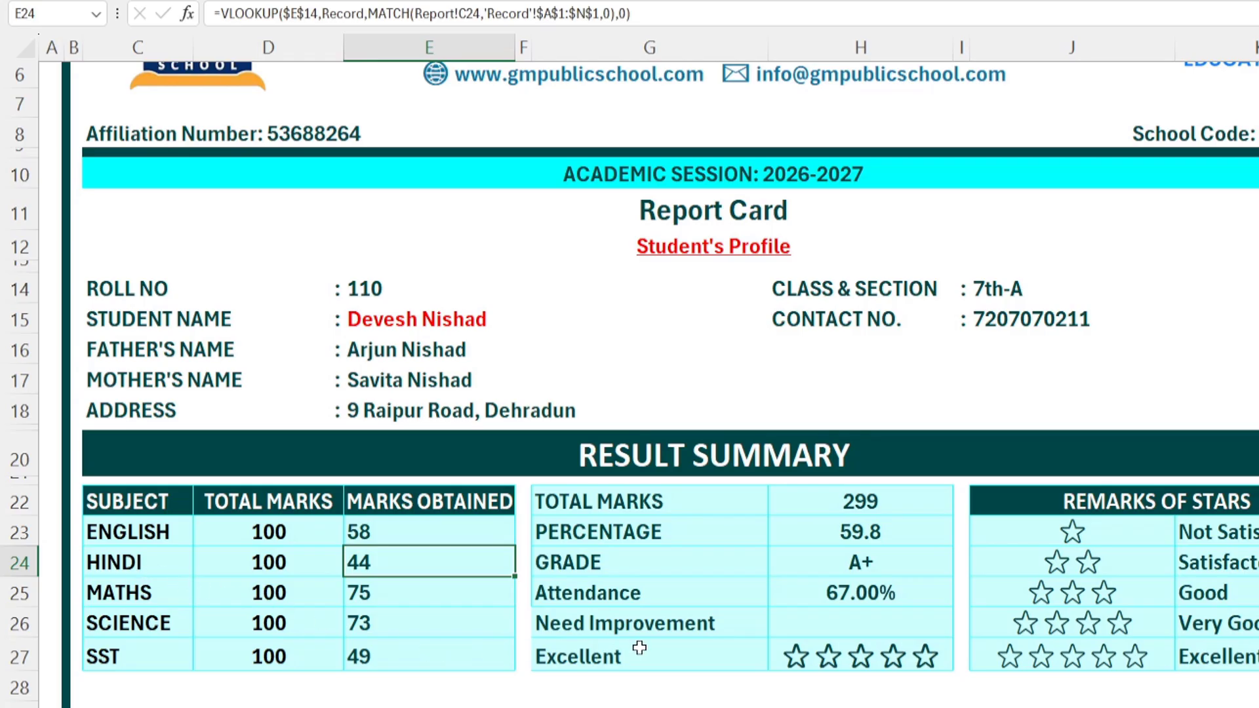
click(855, 623)
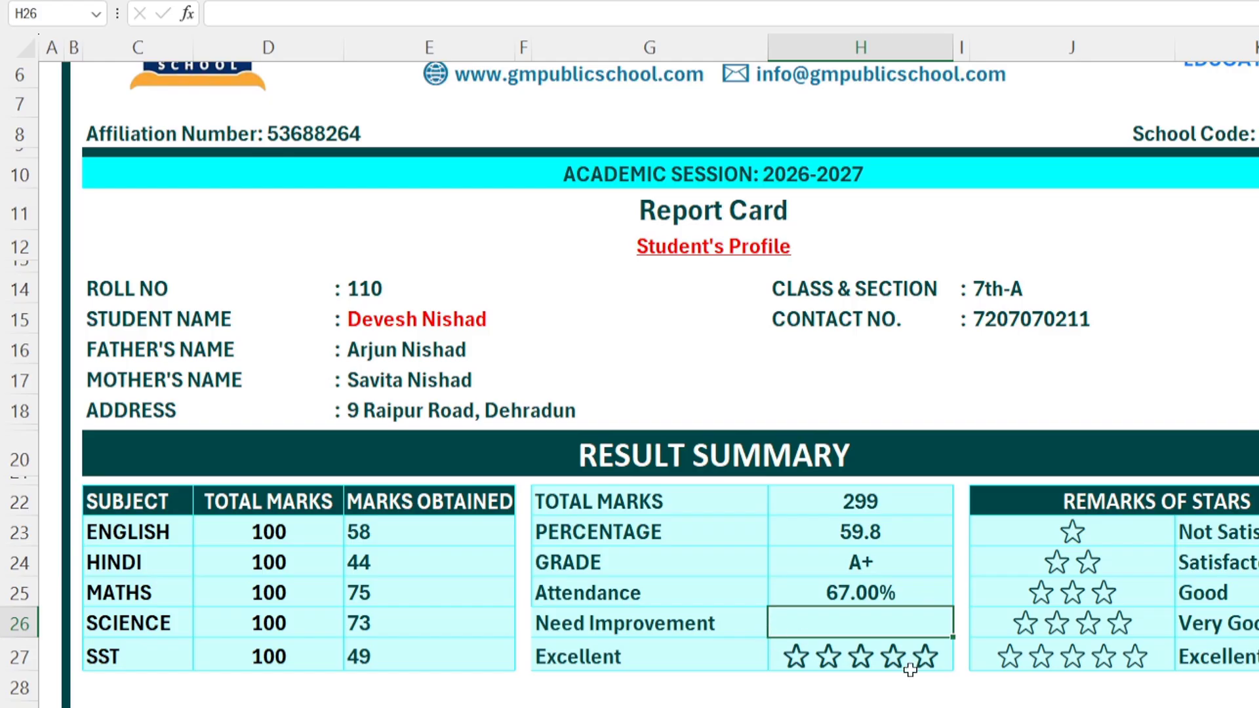
Step: Enter =MIN(E23:E27) in H26 so Need Improvement shows the lowest mark, 44
double_click(940, 631)
text(=MIN()
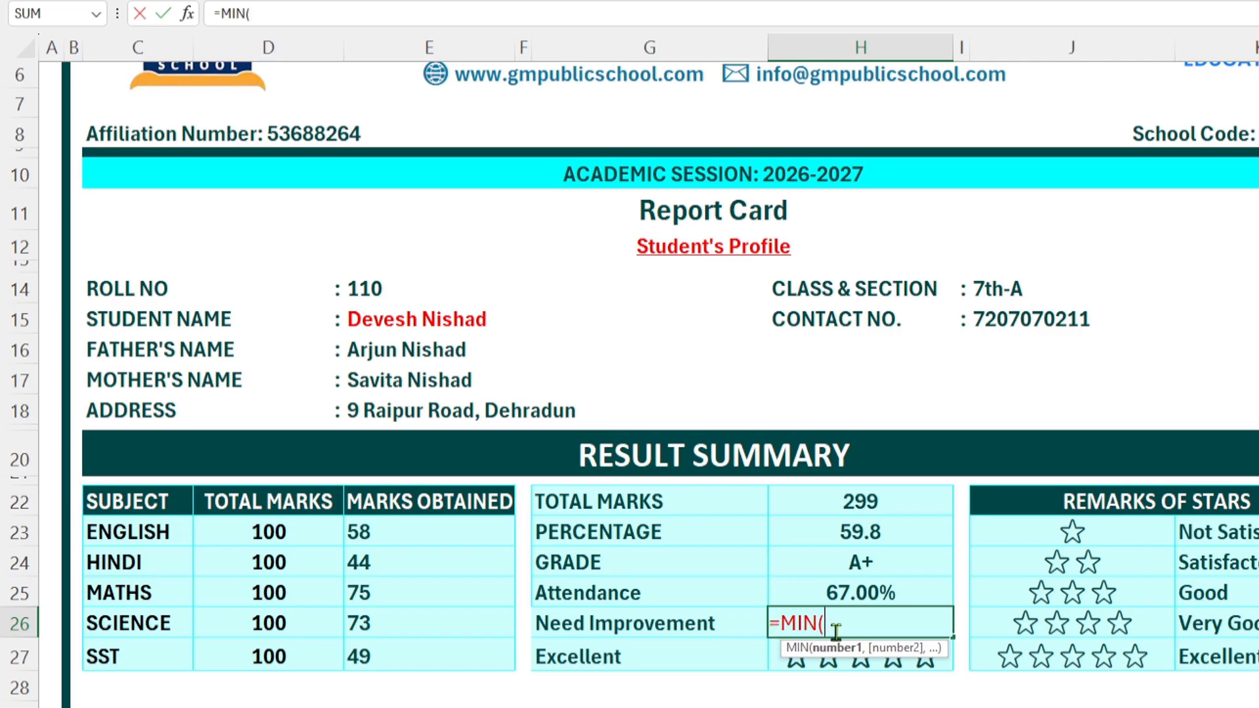
drag(421, 532, 393, 666)
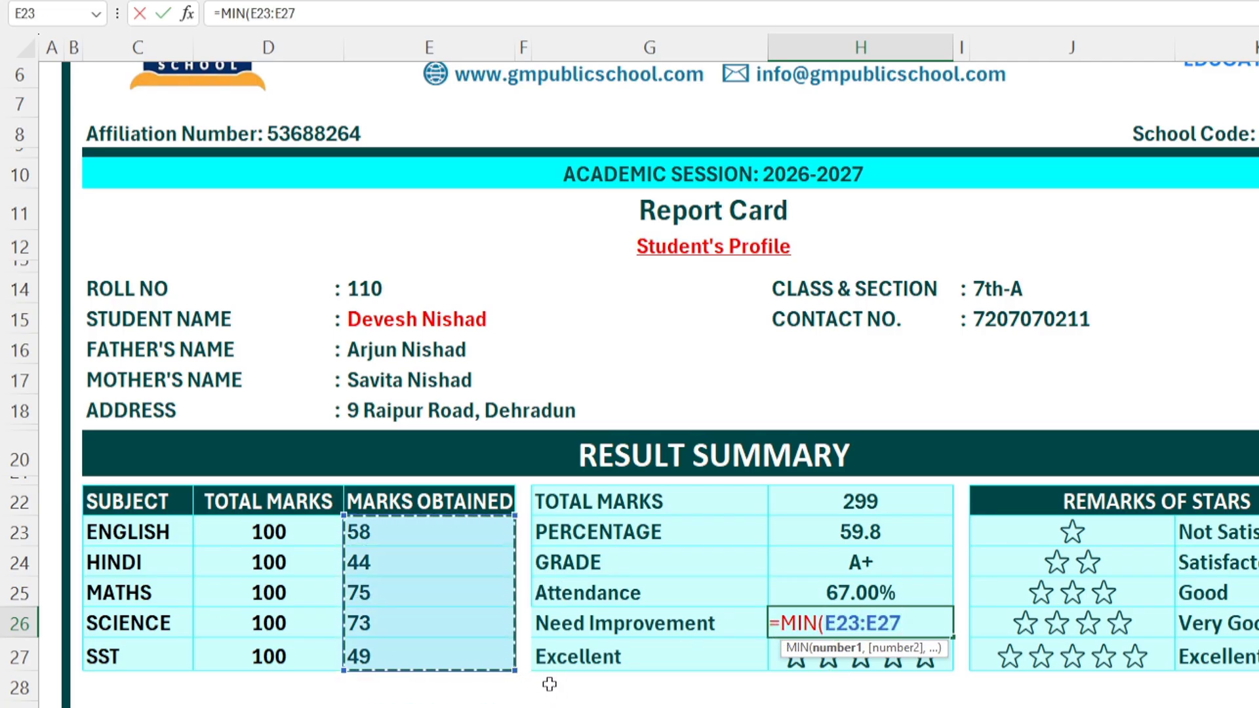
key(Return)
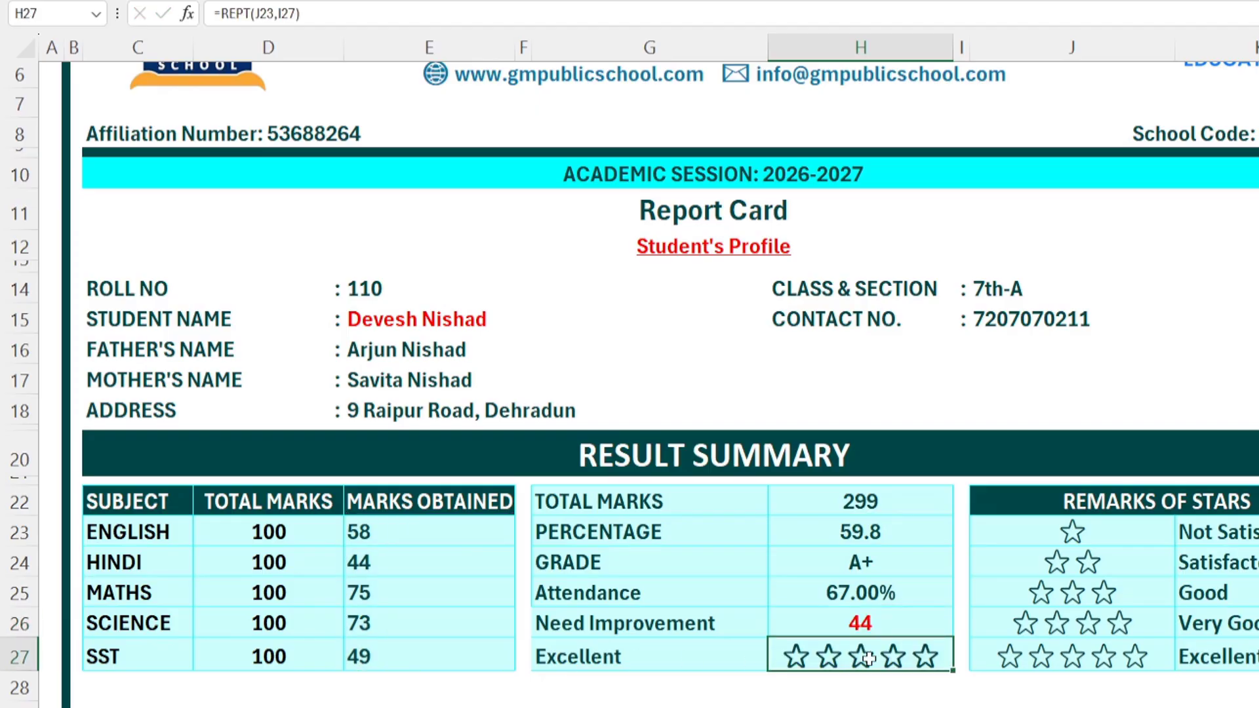
click(876, 630)
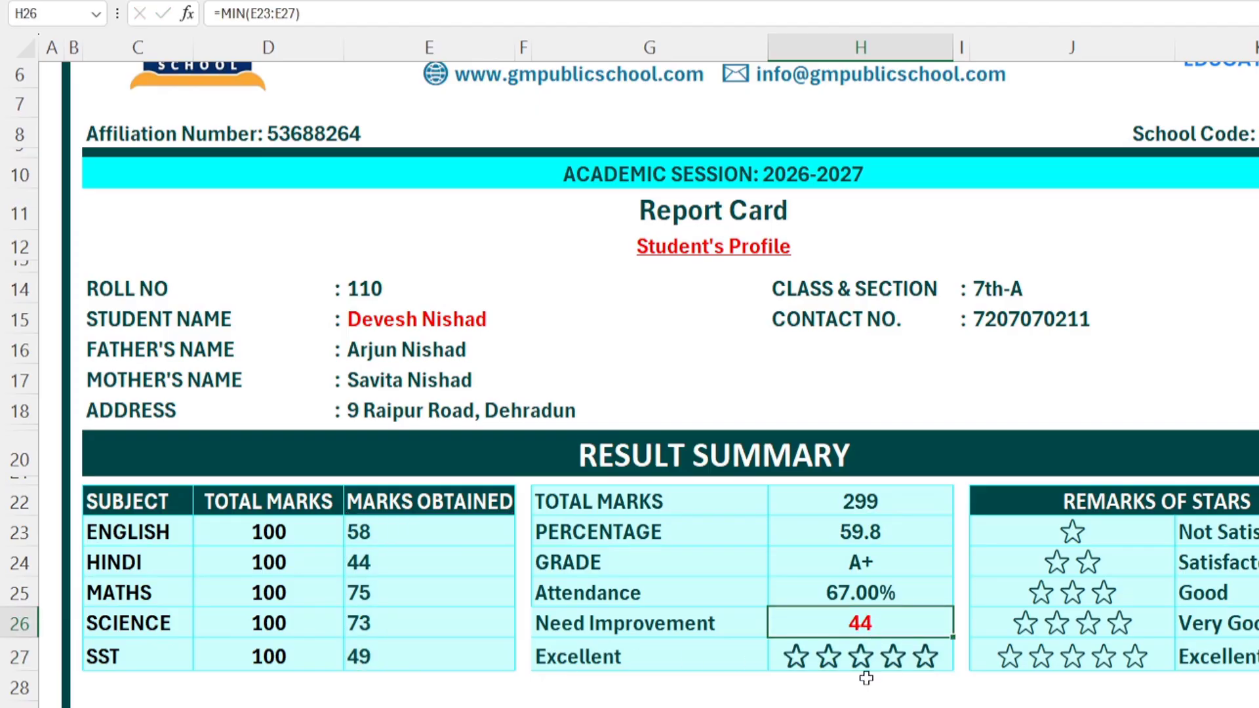
click(394, 563)
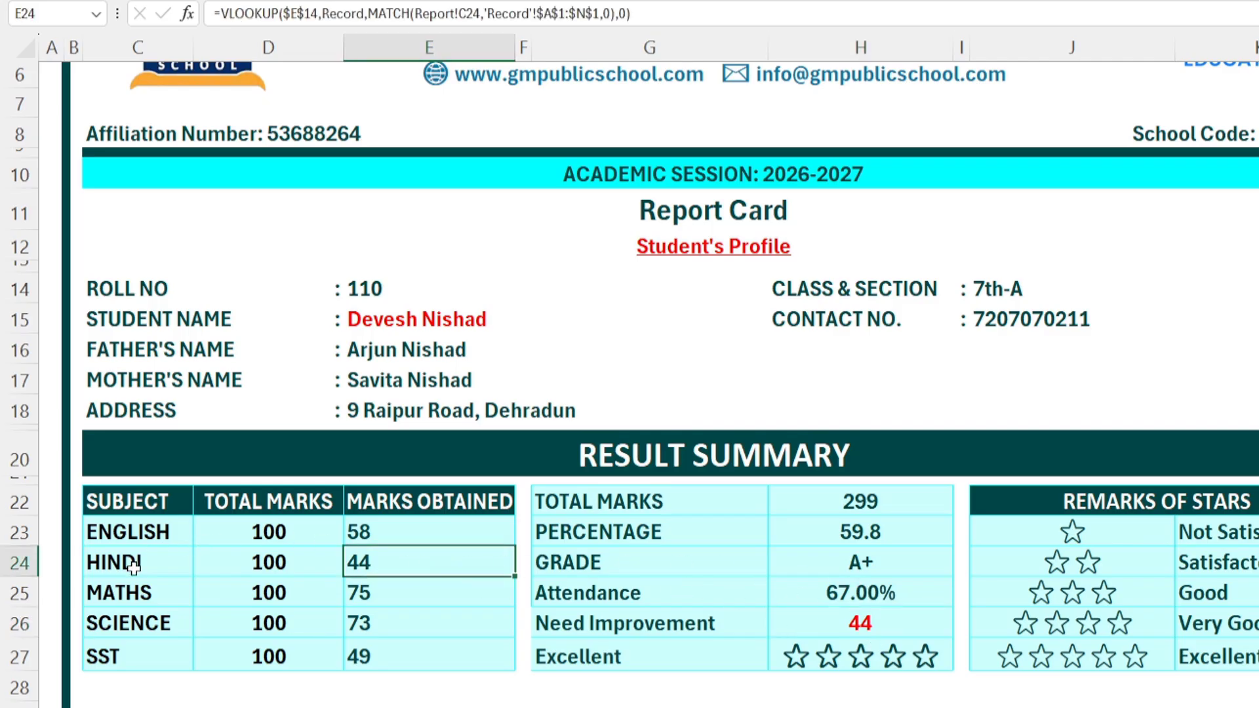
Step: Wrap H26's MIN in XLOOKUP over E23:E27 returning C23:C27, so it shows HINDI
click(824, 631)
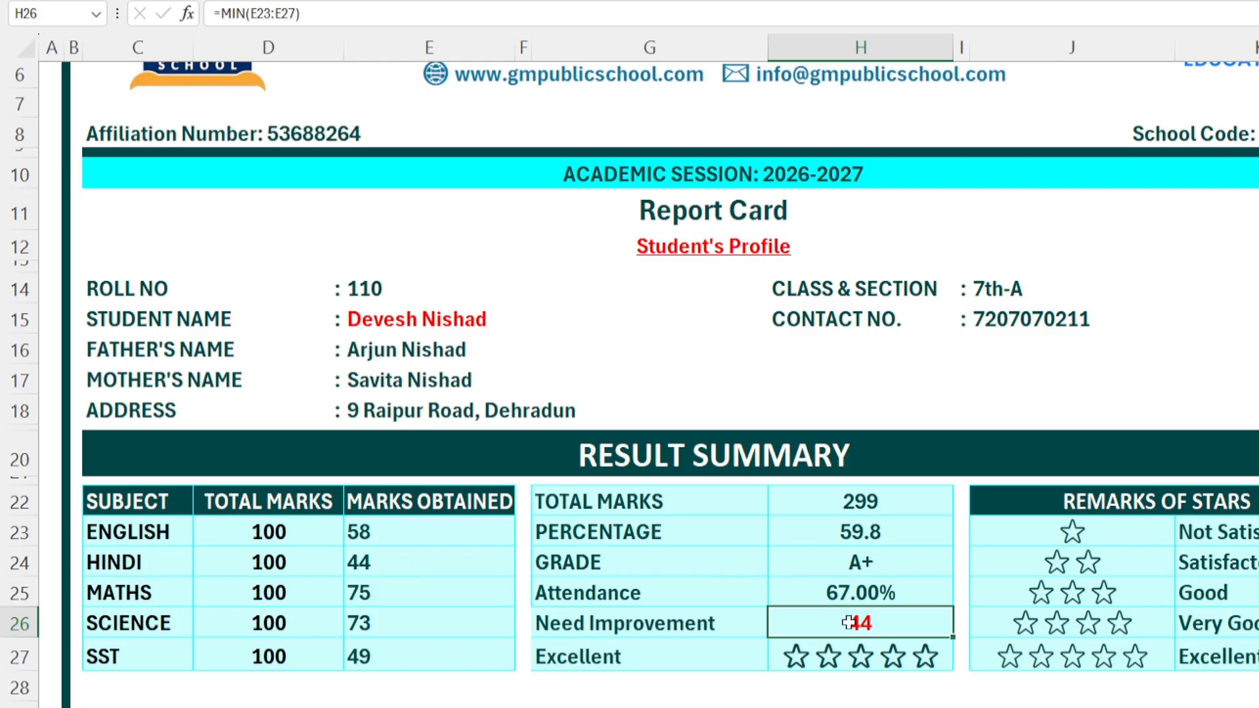
double_click(873, 620)
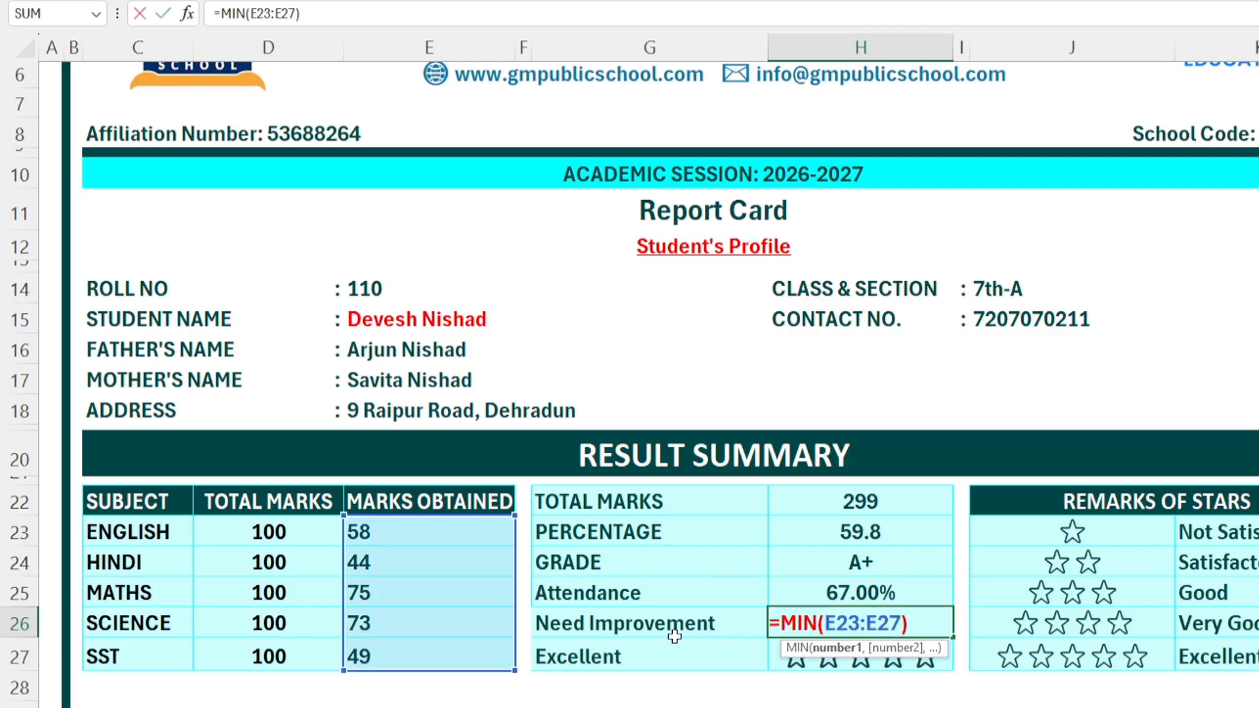
click(782, 623)
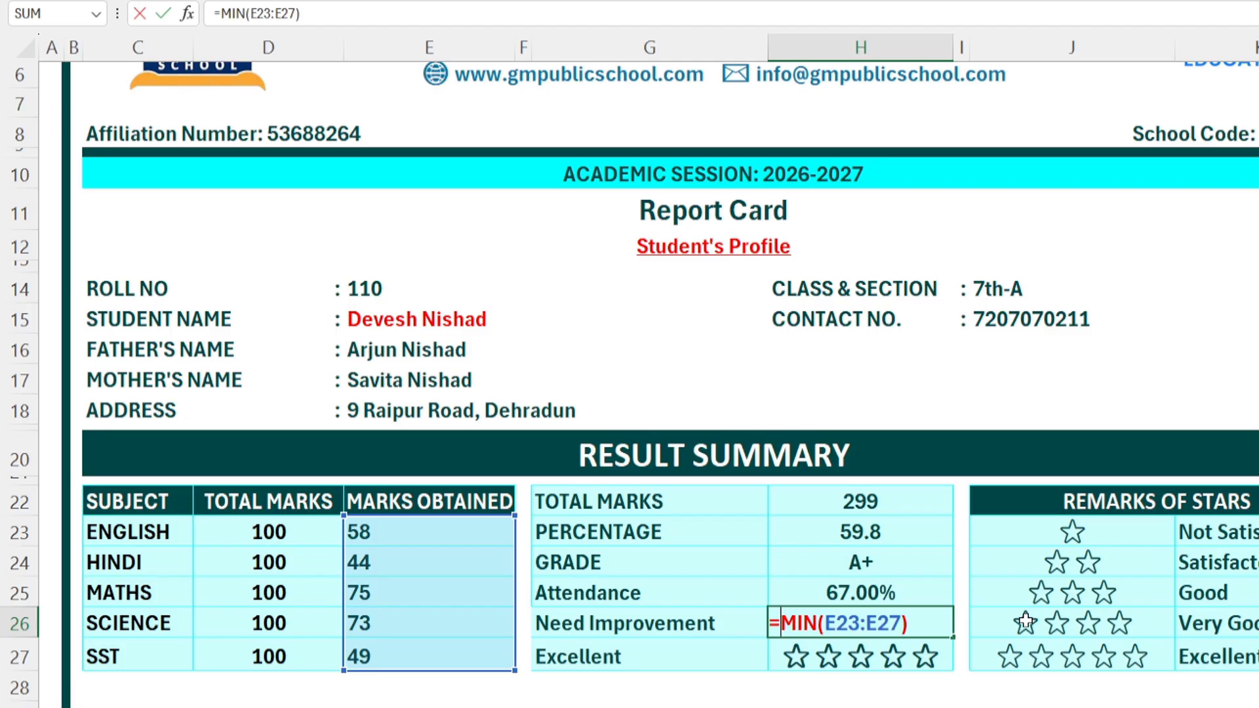
text(XL)
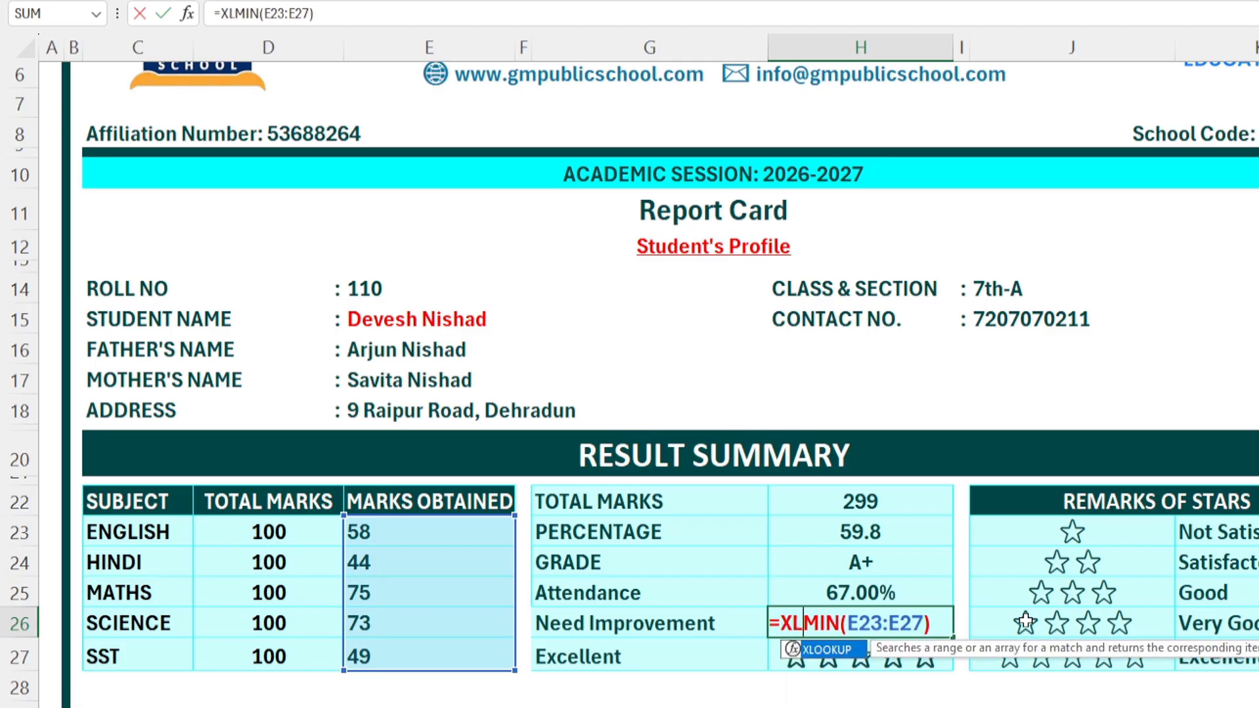
key(Tab)
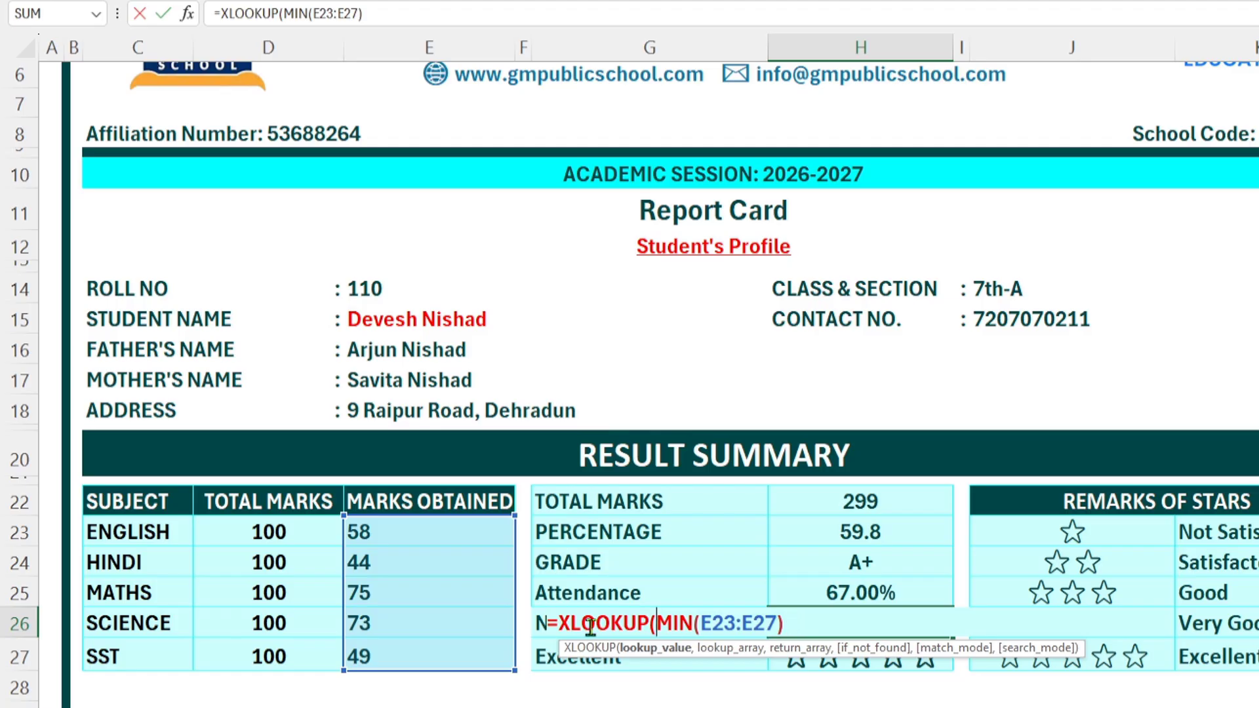
click(661, 623)
text(,)
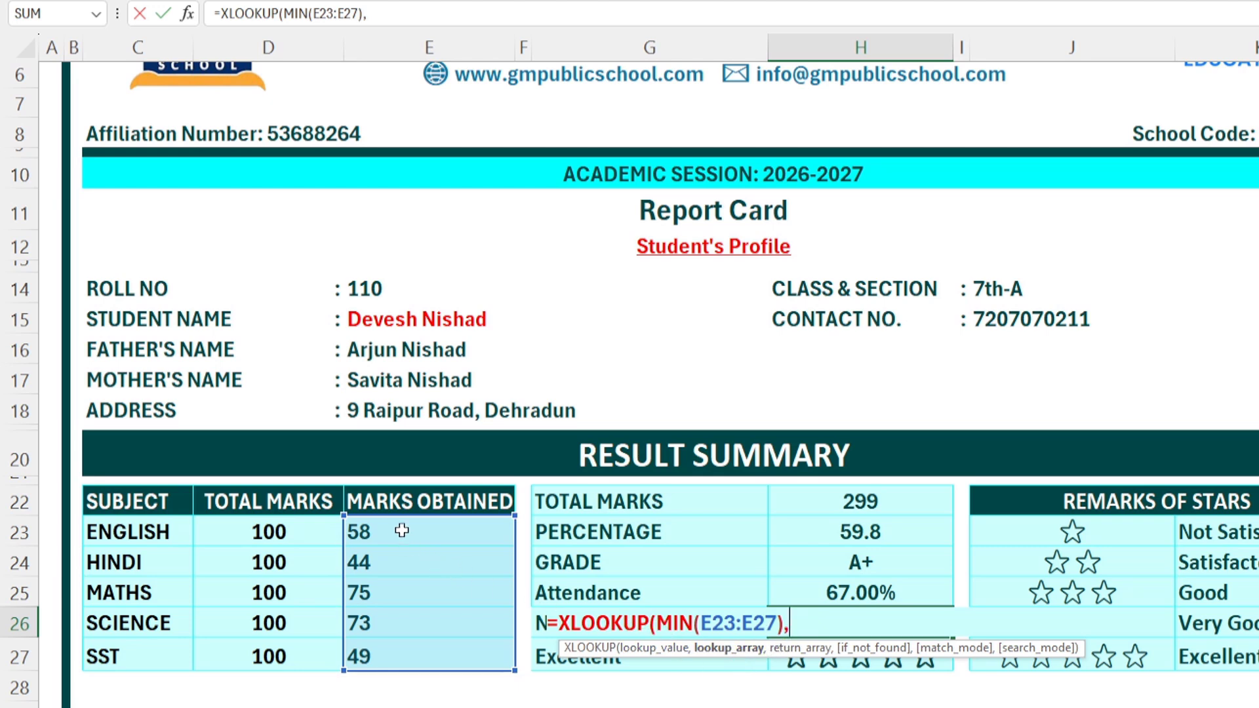
drag(401, 530, 408, 656)
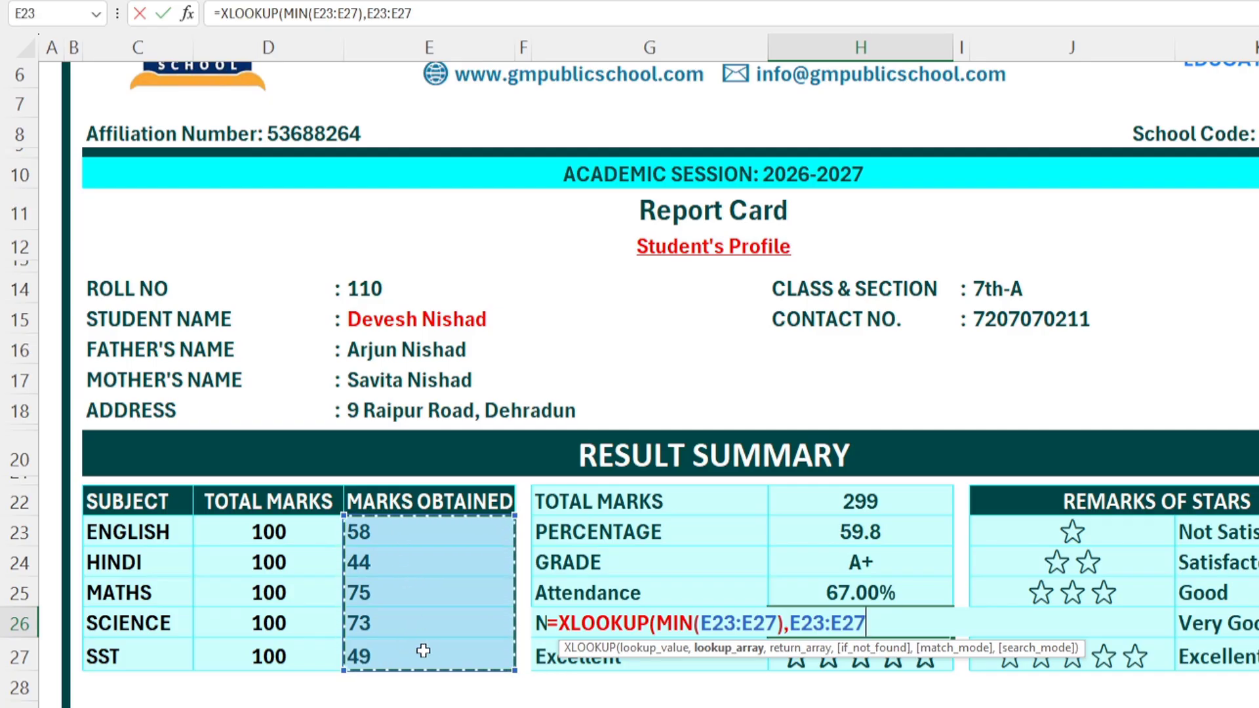
text(,)
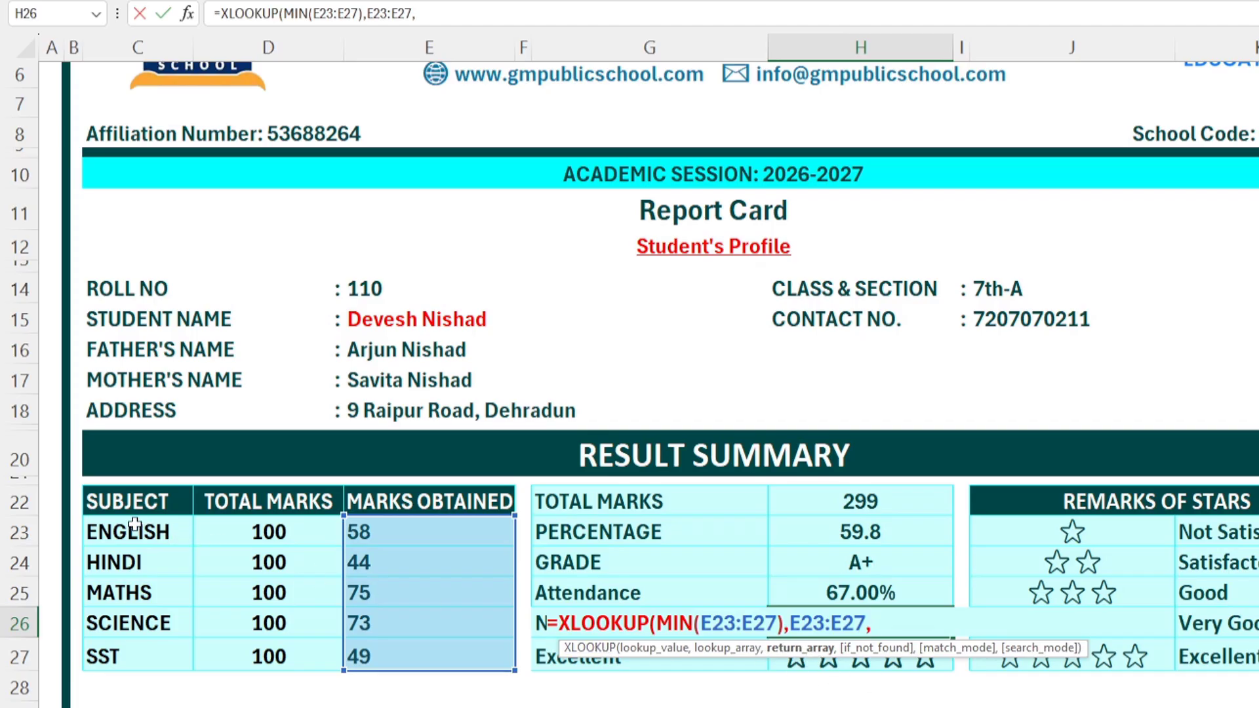
drag(134, 523, 167, 659)
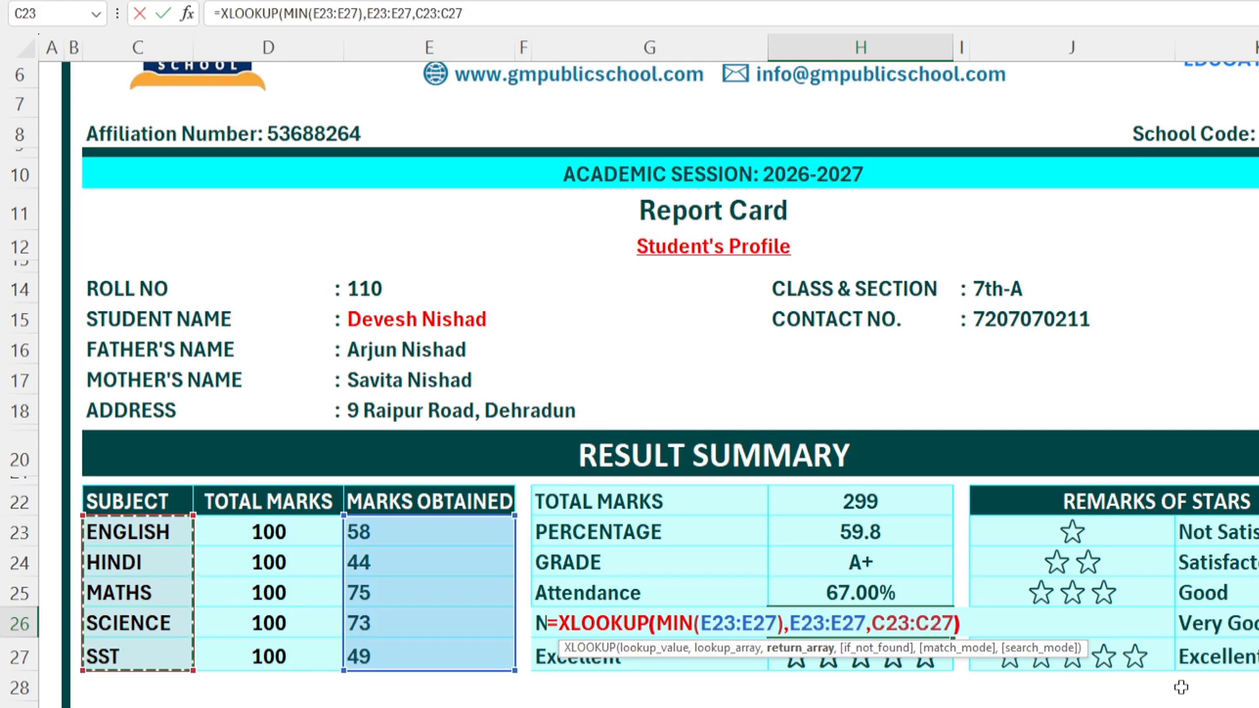
key(Return)
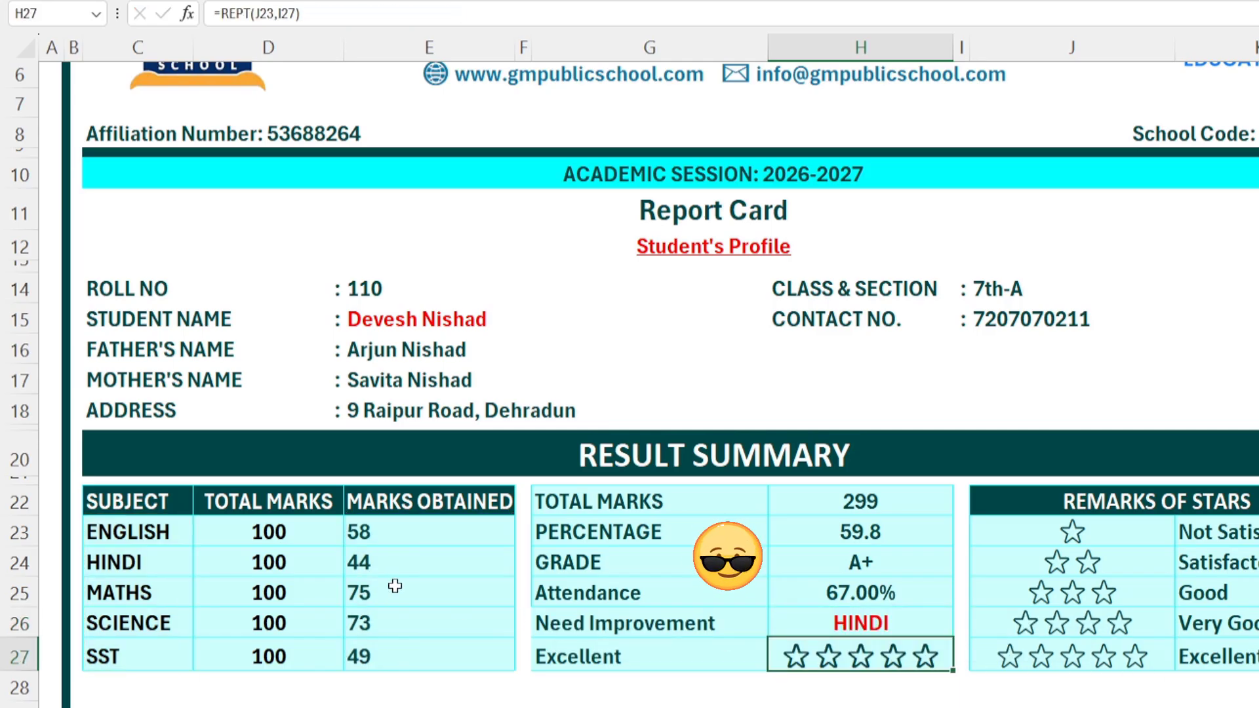
Step: Switch the report card to roll number 112 and check the Need Improvement and Science formulas
click(384, 291)
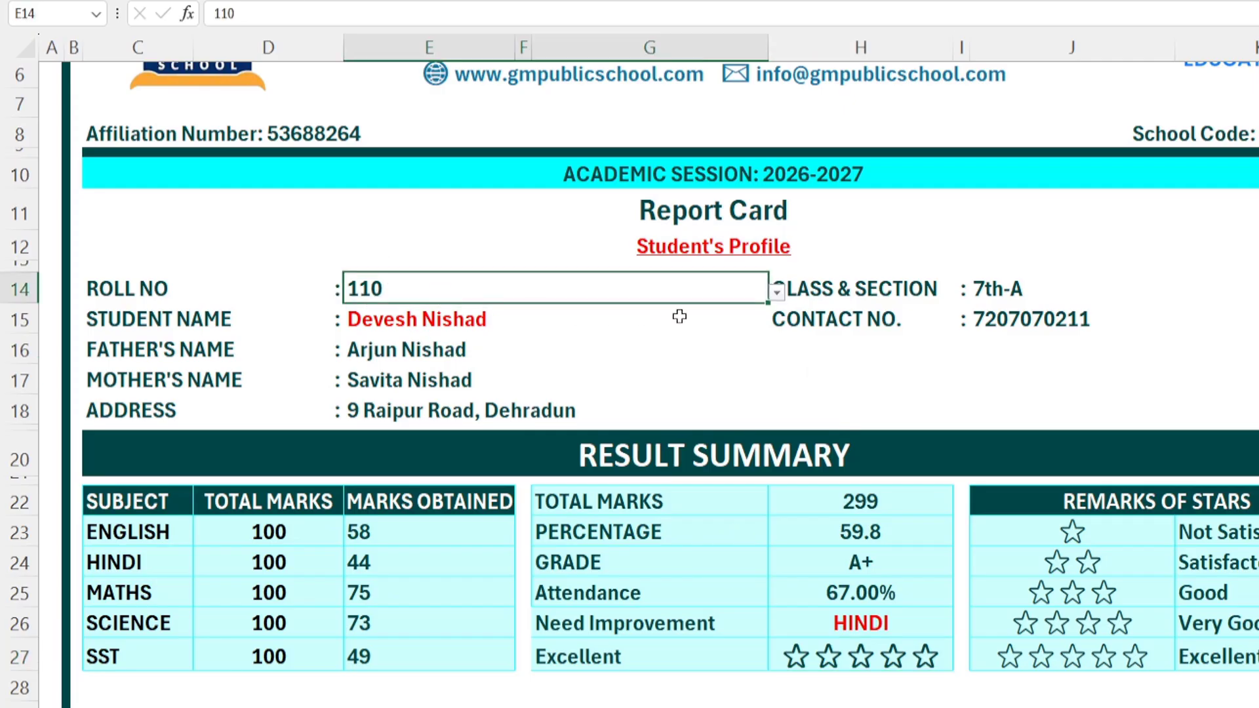
click(776, 296)
click(368, 486)
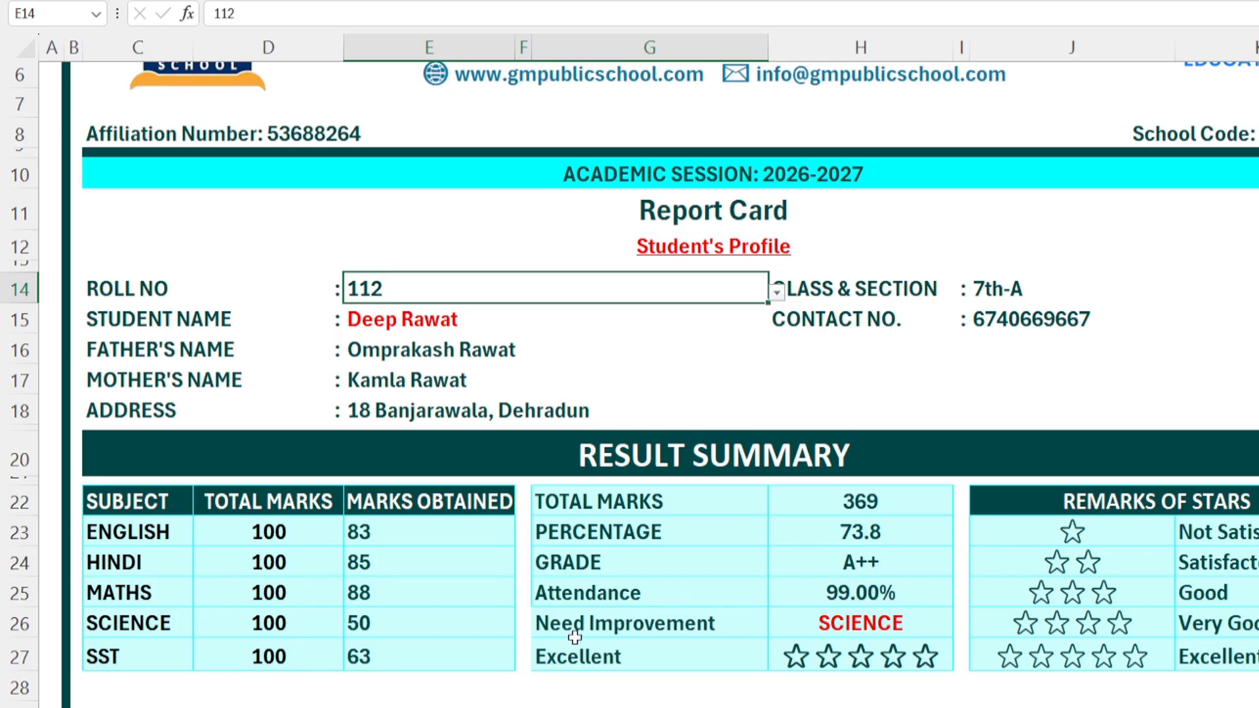
click(872, 629)
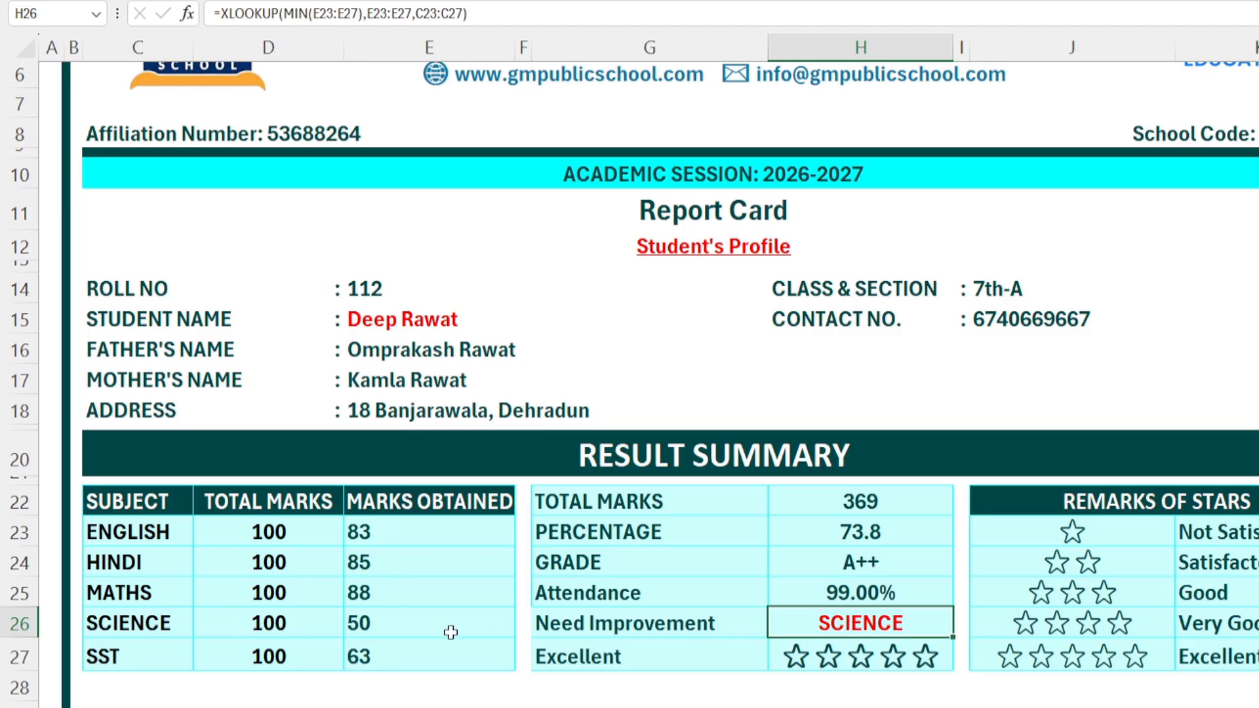
click(371, 622)
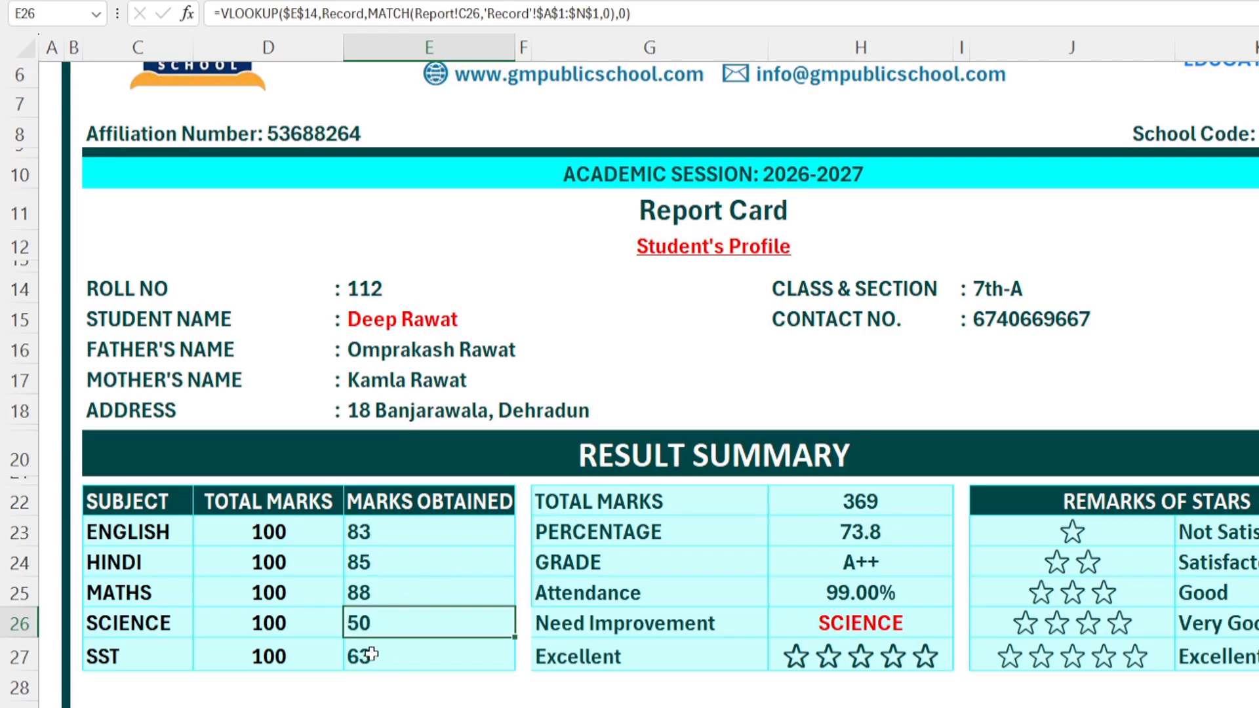
click(884, 624)
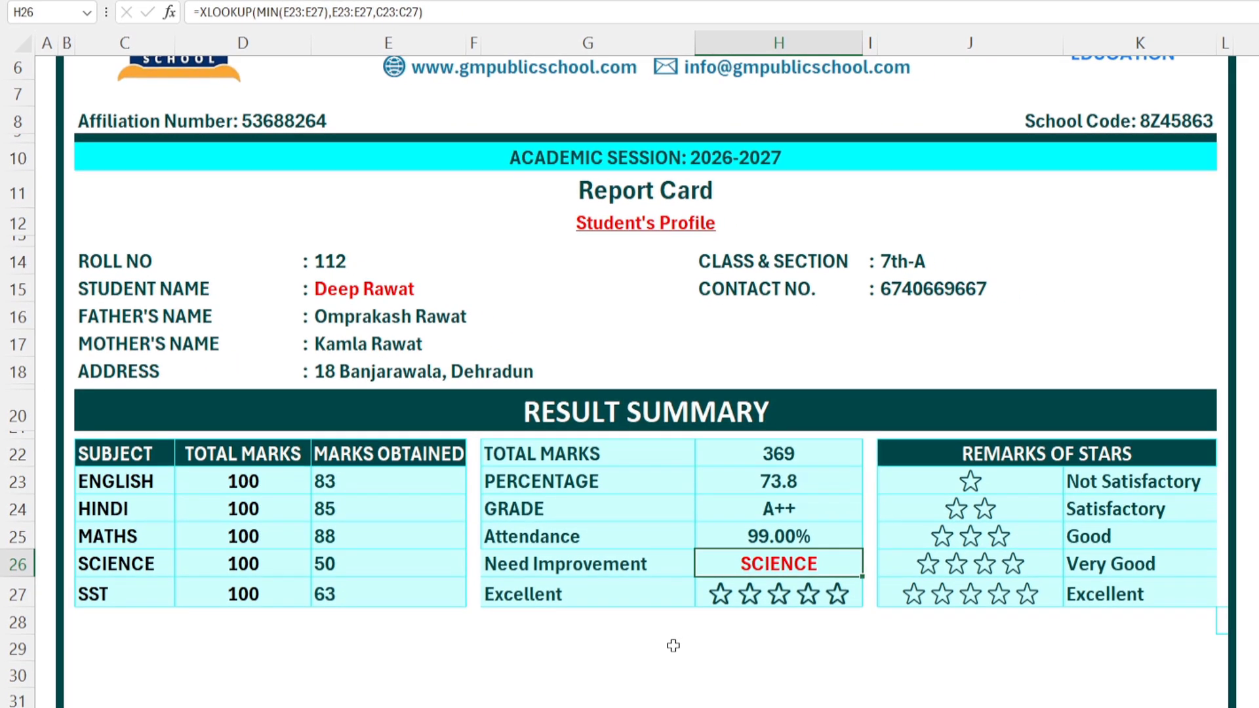
Step: Set the rating in I27 to 2 (Satisfactory) and delete the star formula in H27
click(799, 633)
click(826, 602)
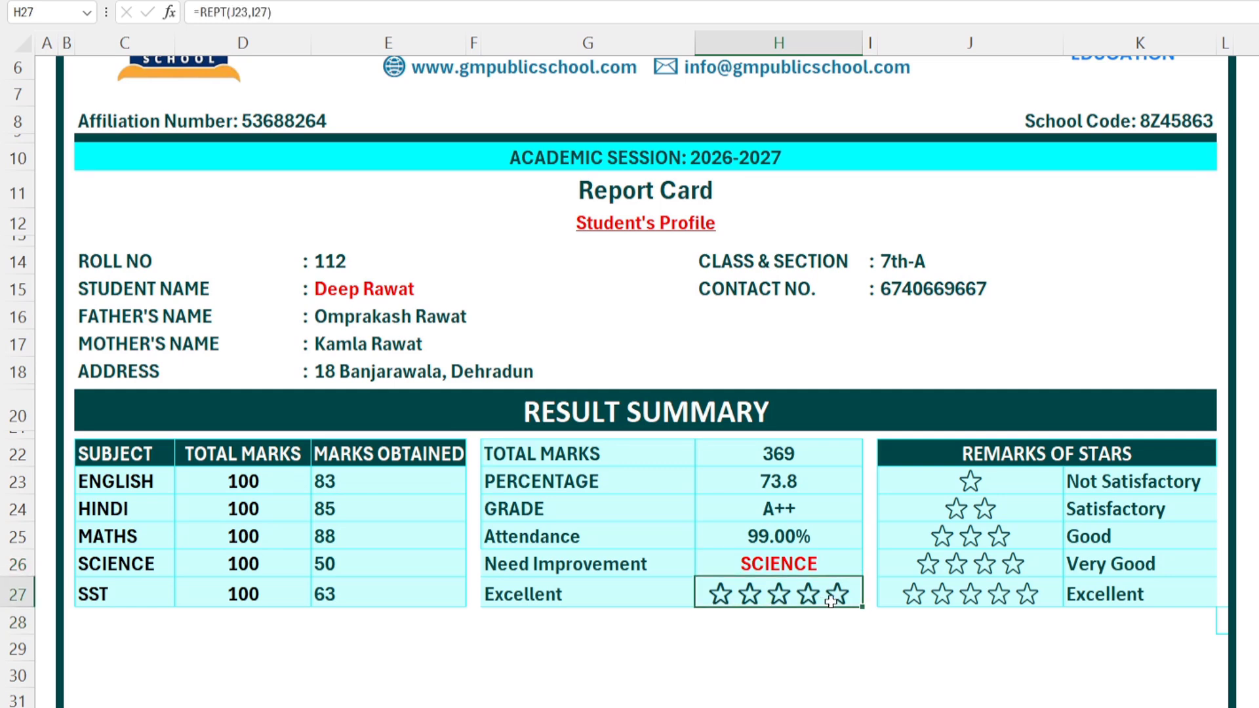
click(871, 598)
click(885, 598)
click(864, 647)
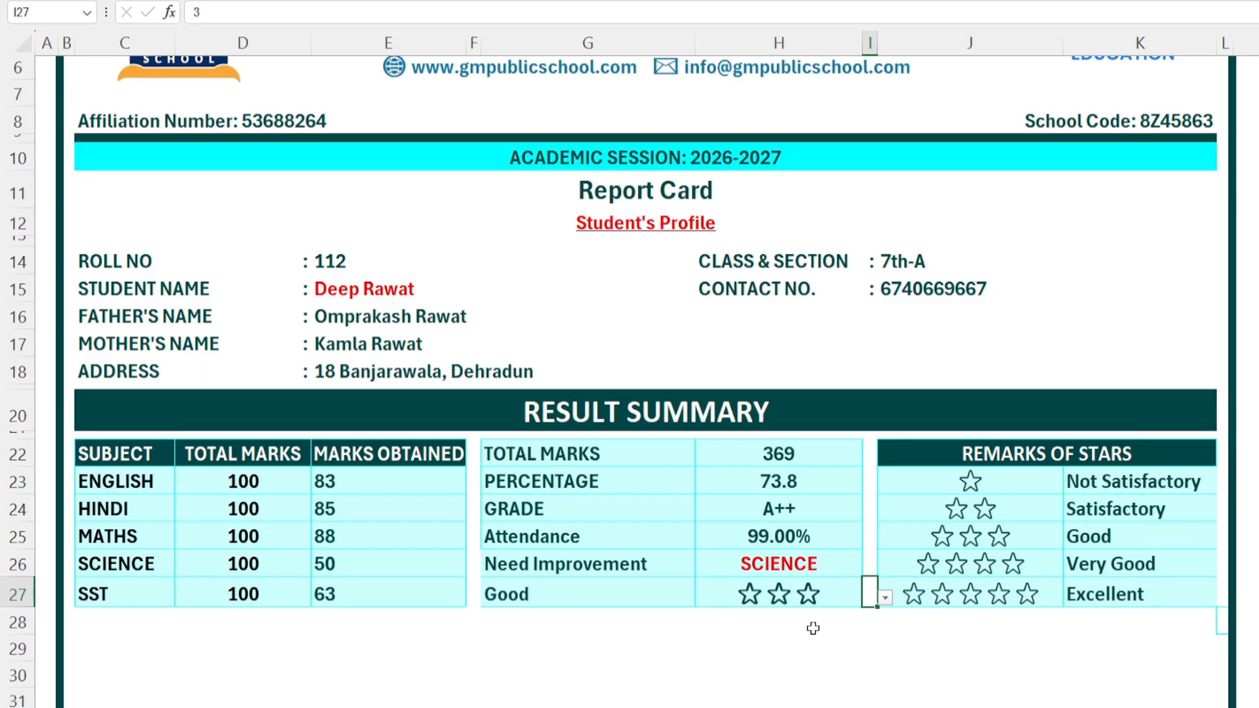
click(885, 597)
click(869, 632)
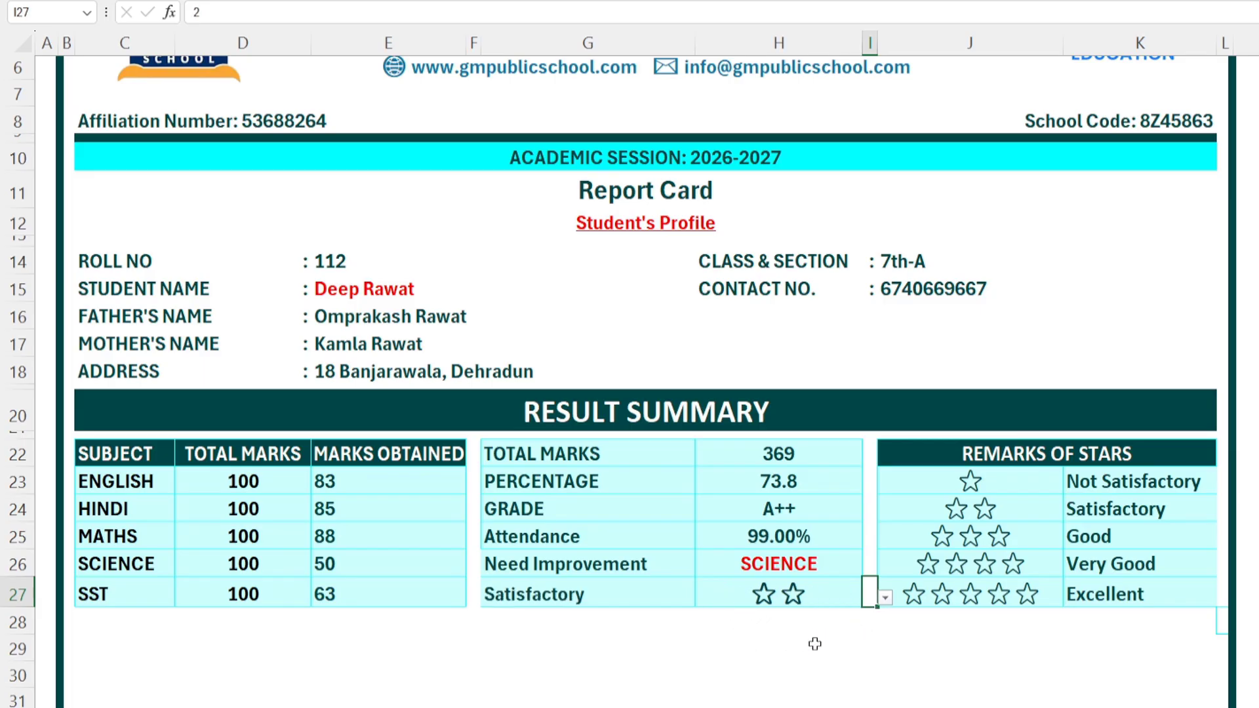
click(815, 644)
click(777, 600)
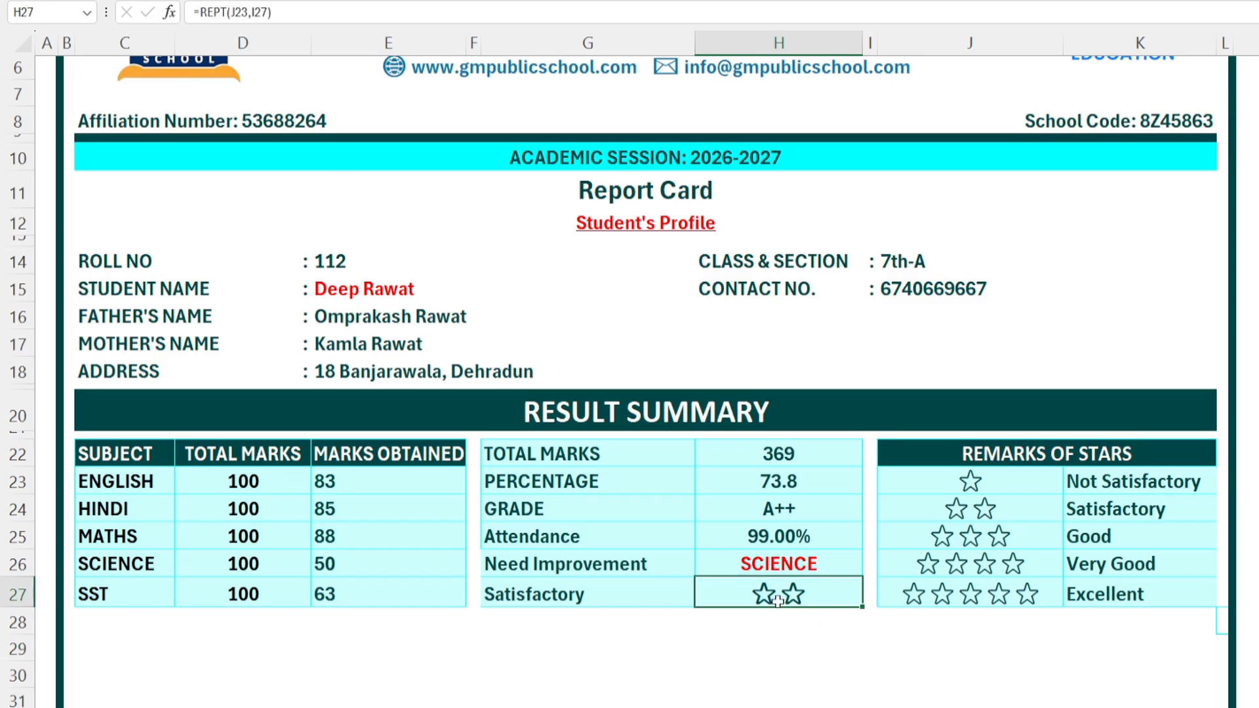
key(Delete)
Step: Remove the data validation dropdown from I27 using Clear All
click(868, 594)
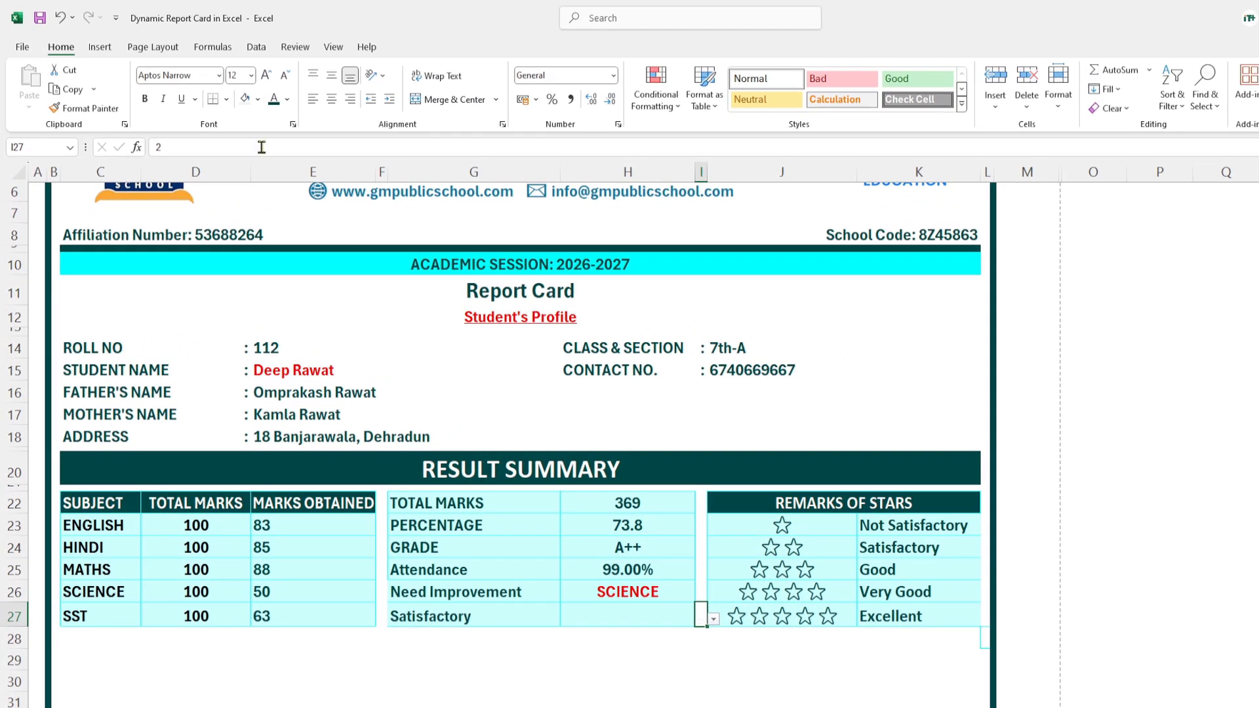
click(256, 47)
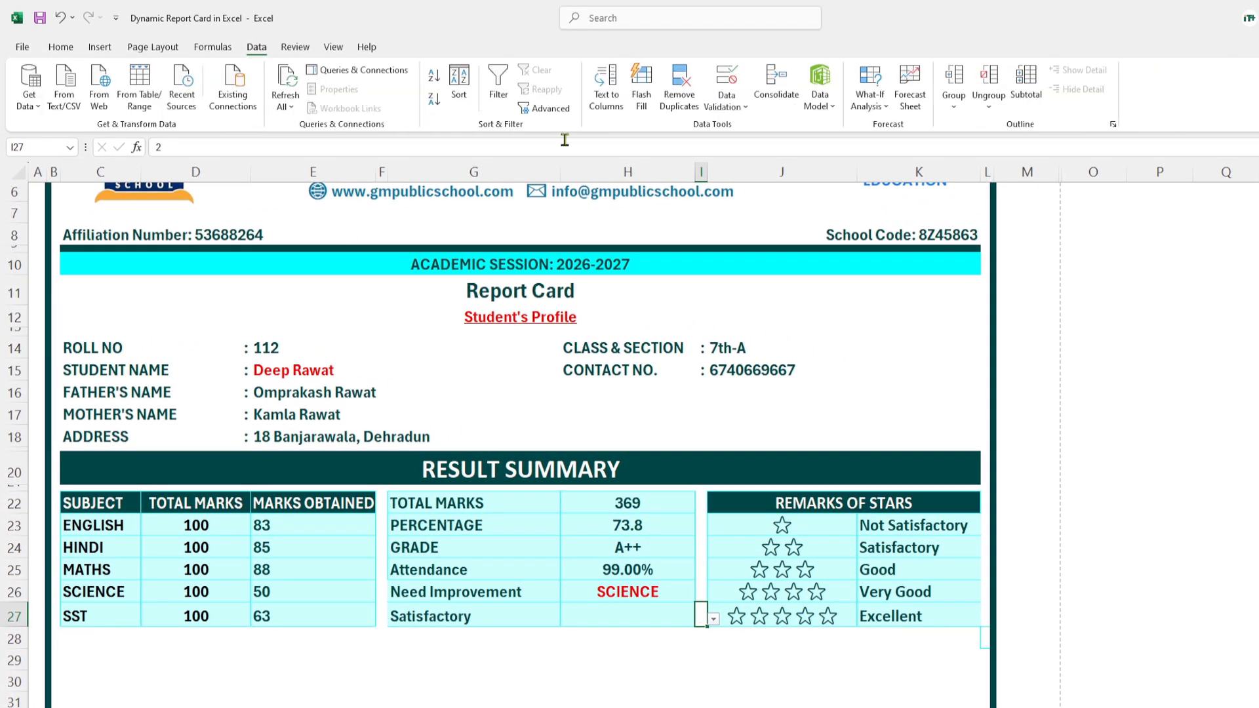
click(732, 105)
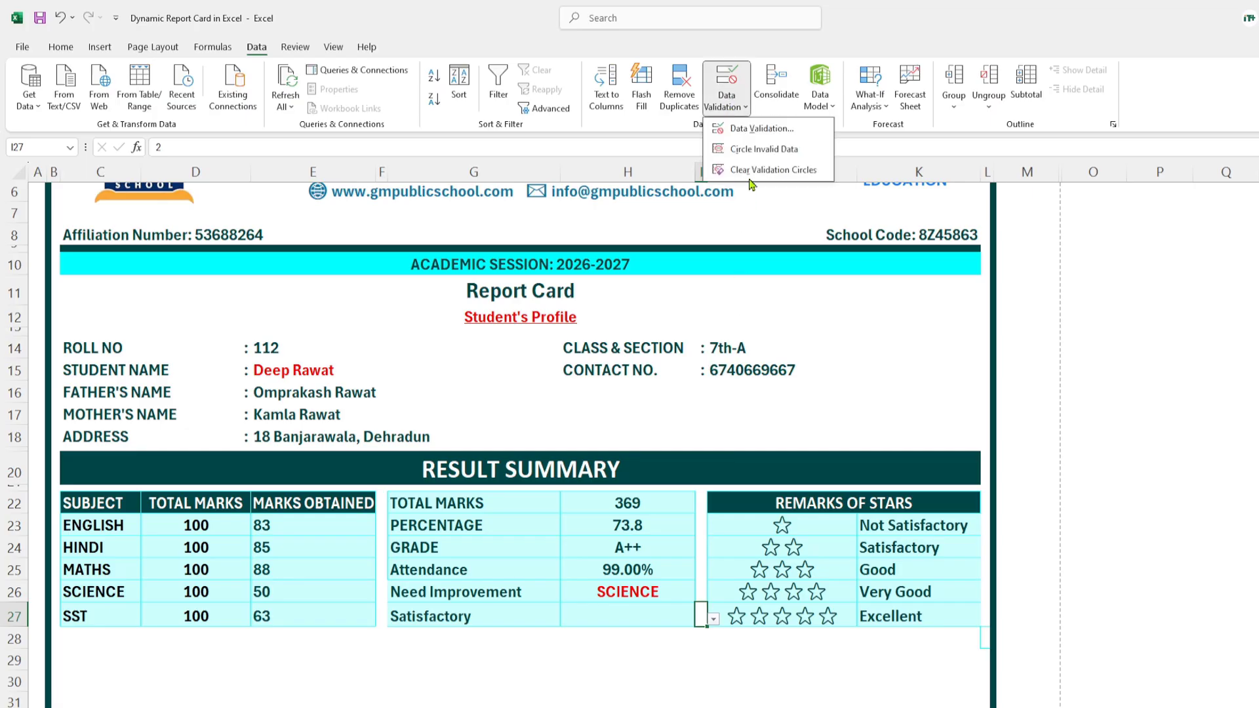
click(761, 128)
click(483, 423)
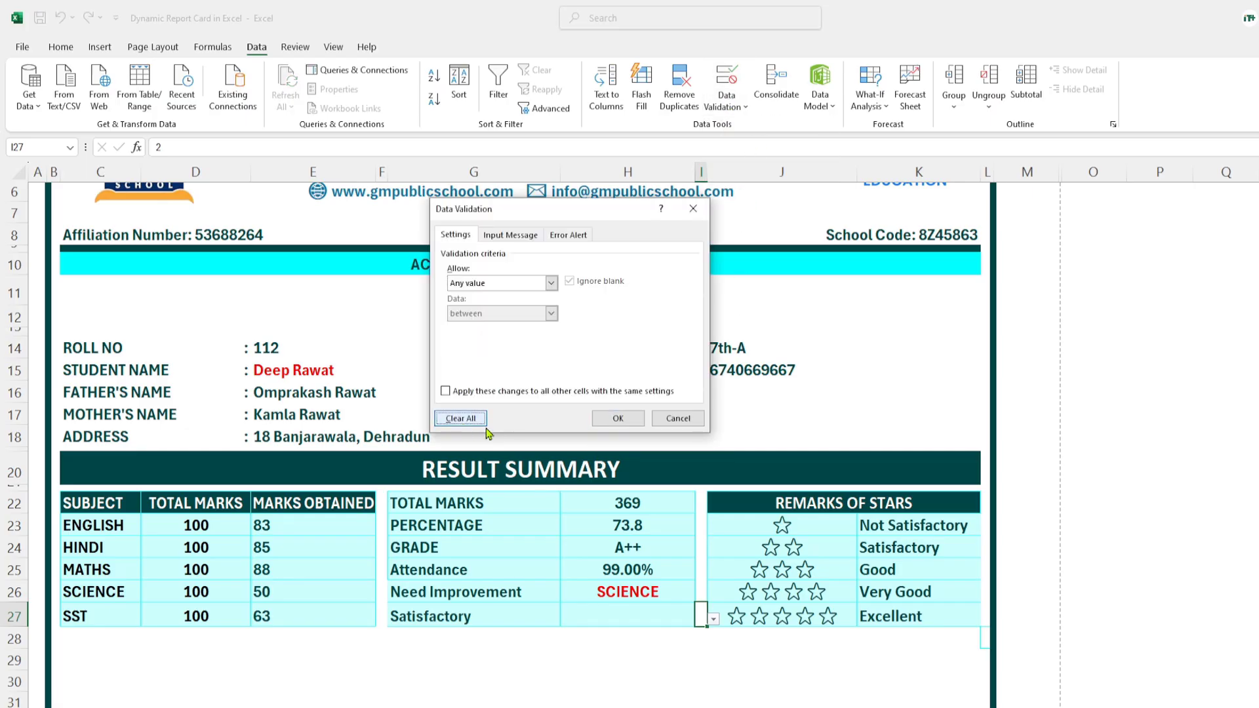
click(618, 418)
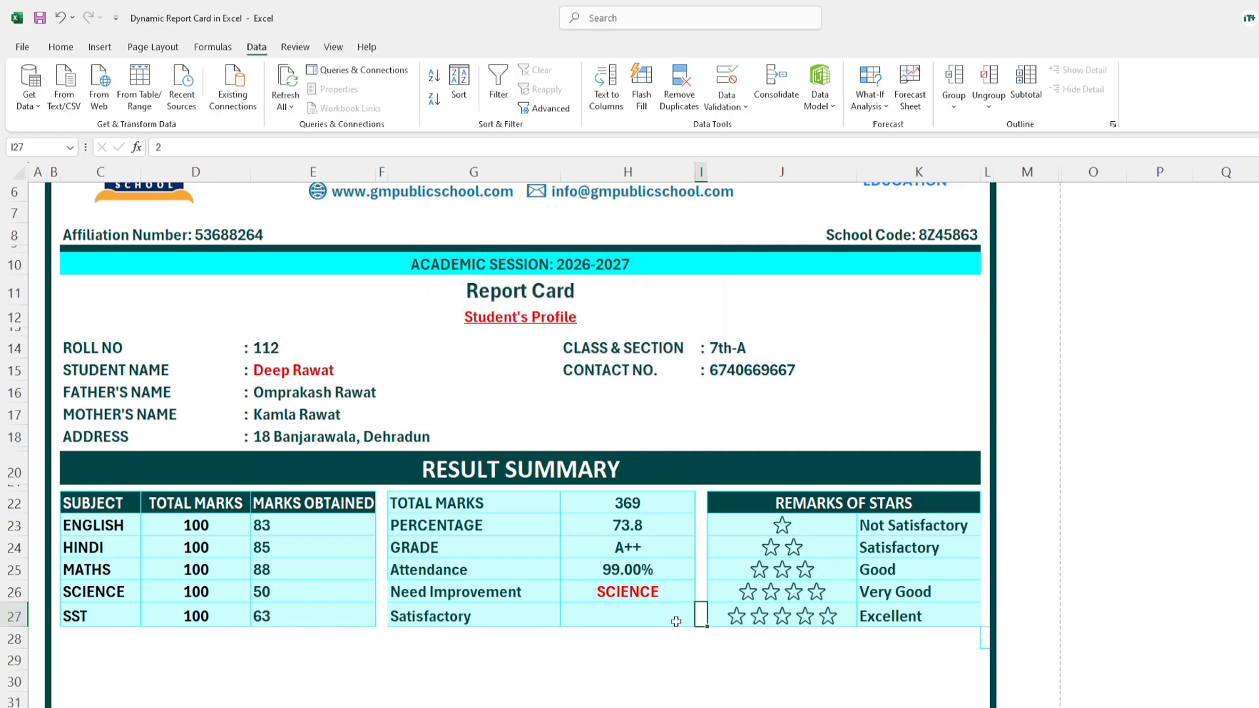
click(728, 653)
click(680, 616)
click(701, 618)
click(655, 643)
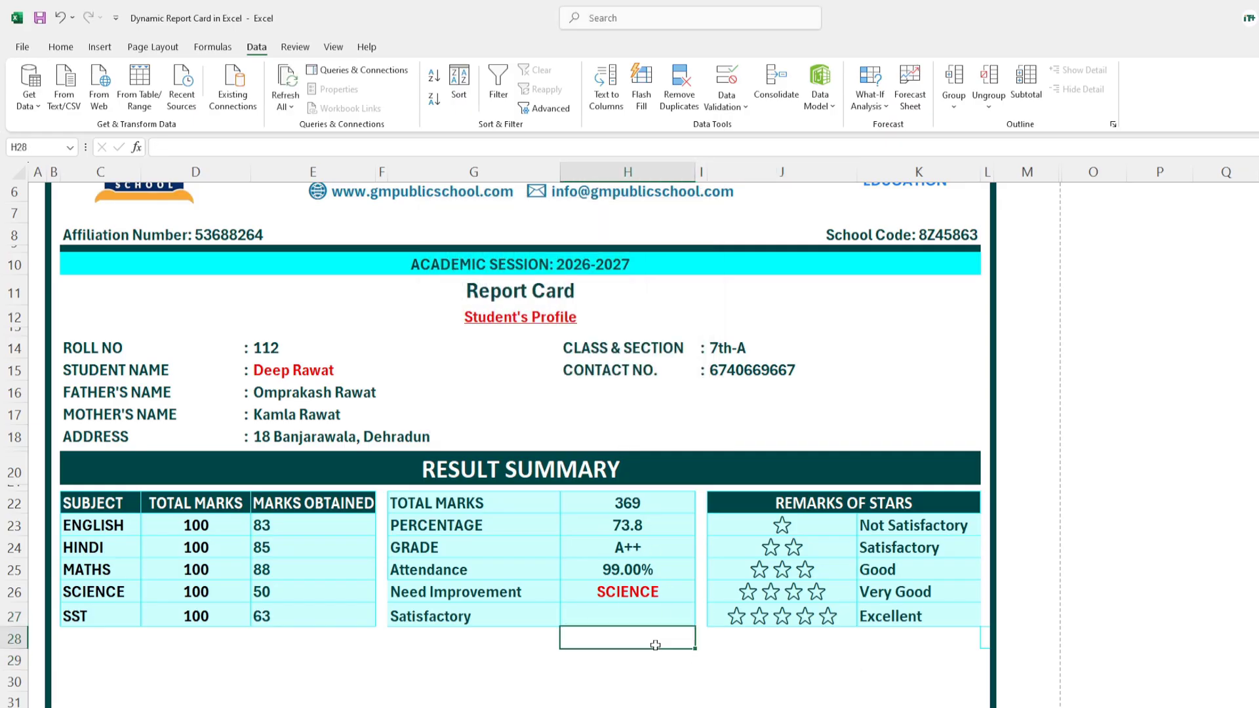
click(636, 619)
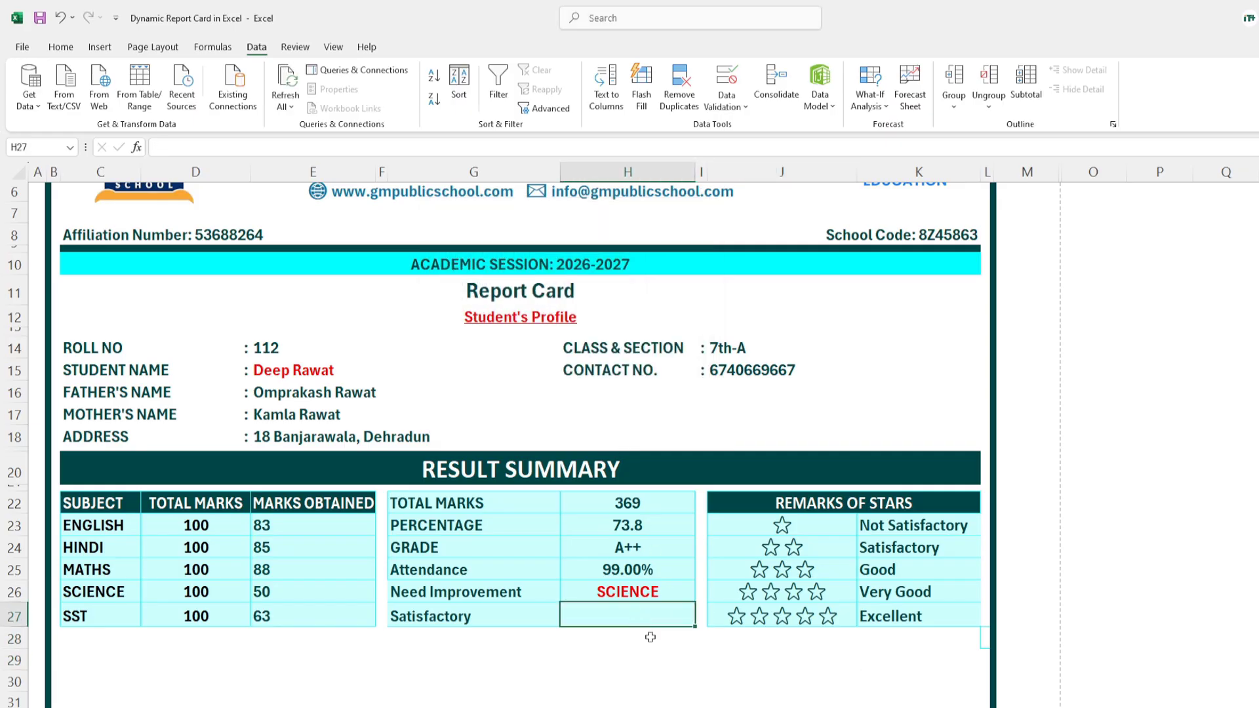
click(701, 616)
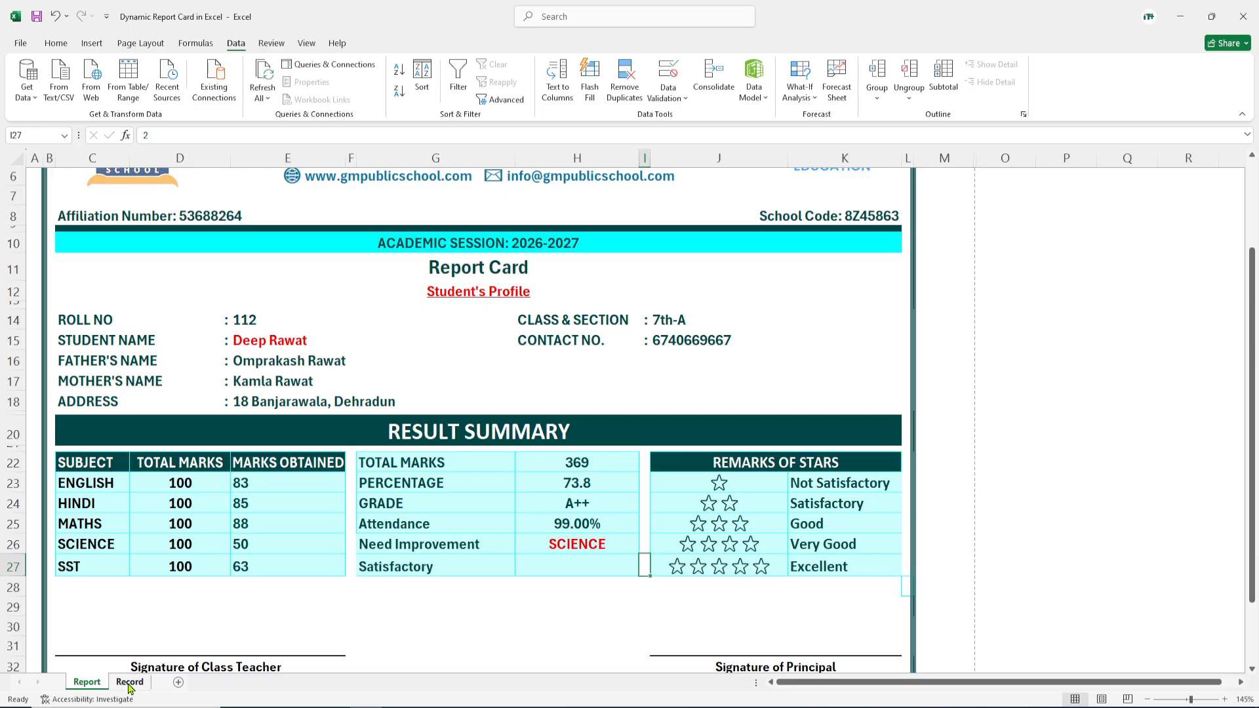
click(129, 684)
drag(1100, 683, 1205, 683)
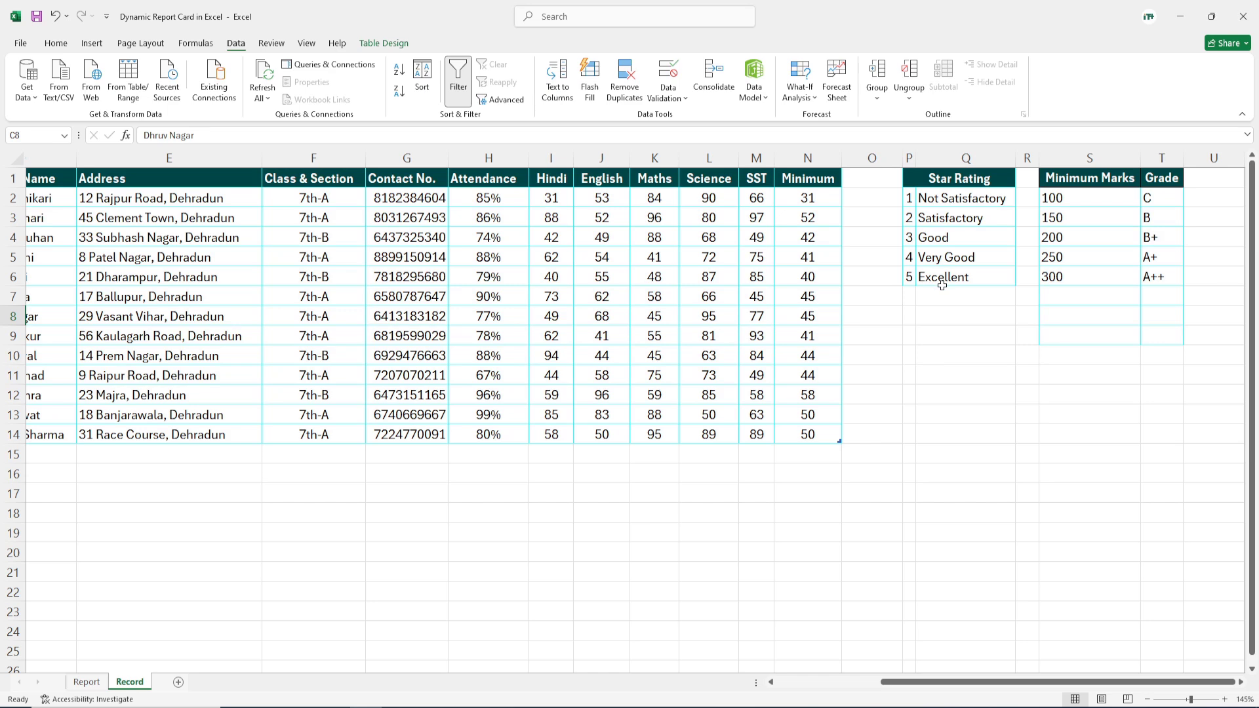
click(86, 682)
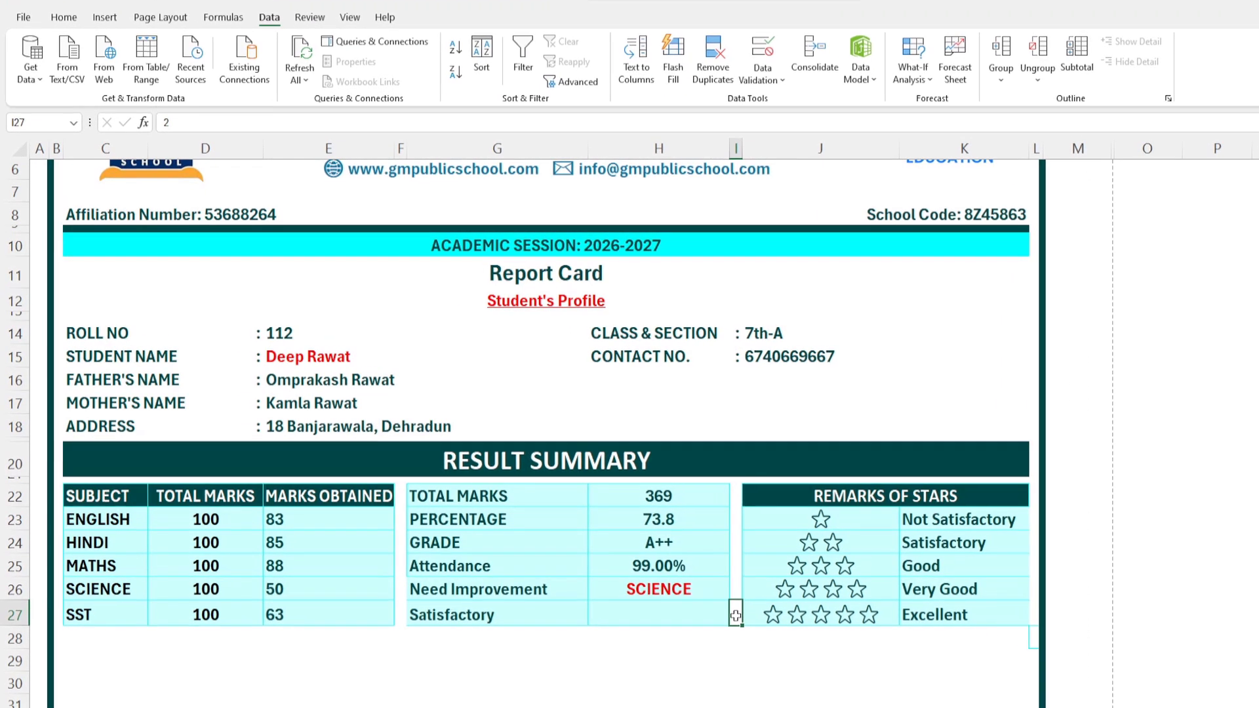
Step: Clear the value 2 from the rating cell I27
click(735, 664)
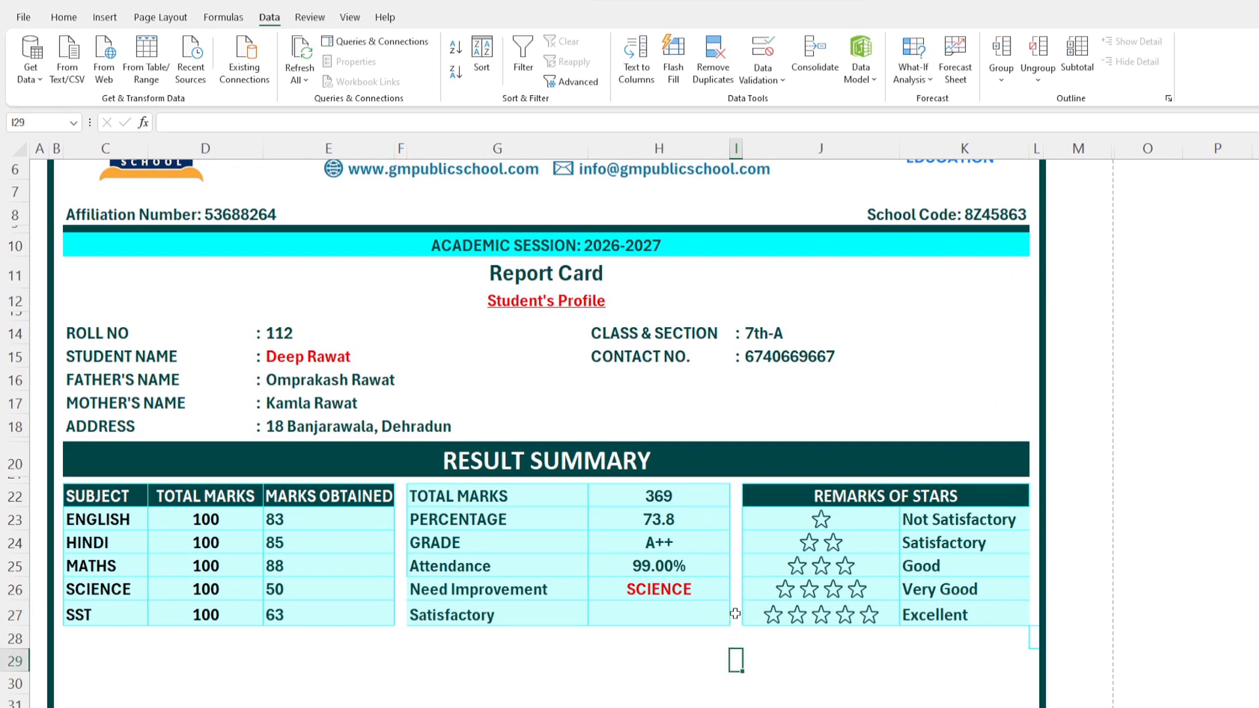
click(735, 613)
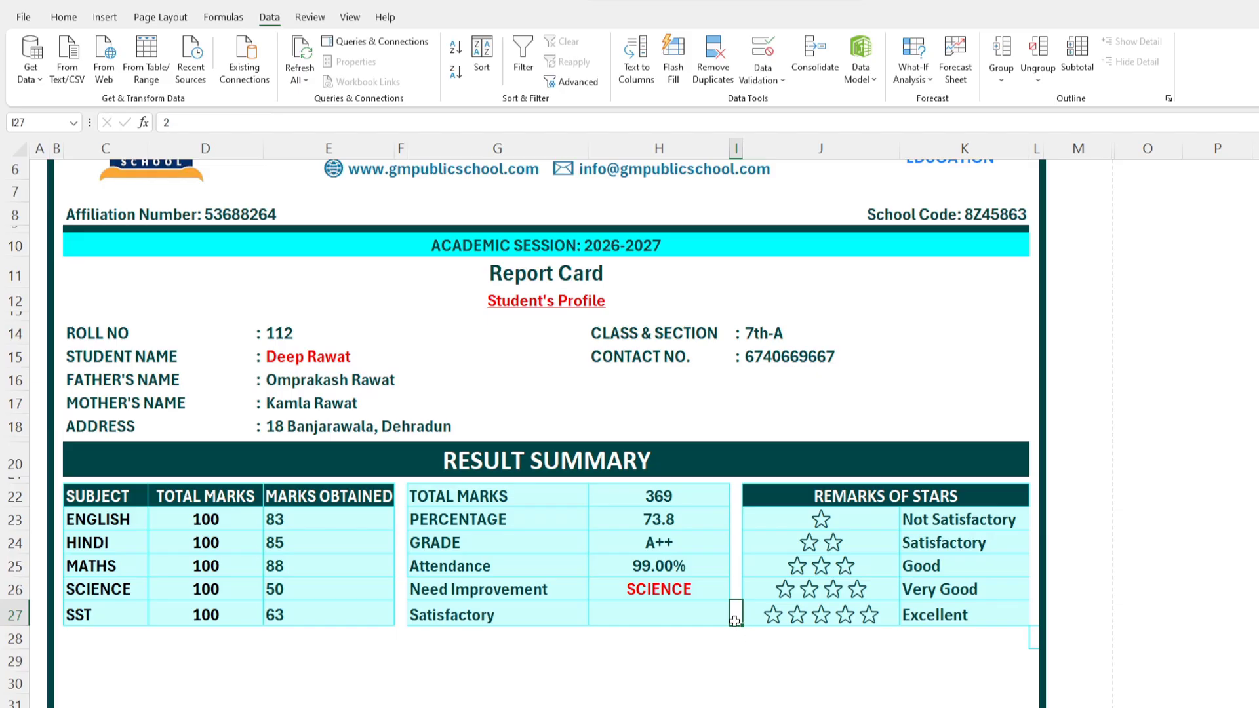
click(63, 18)
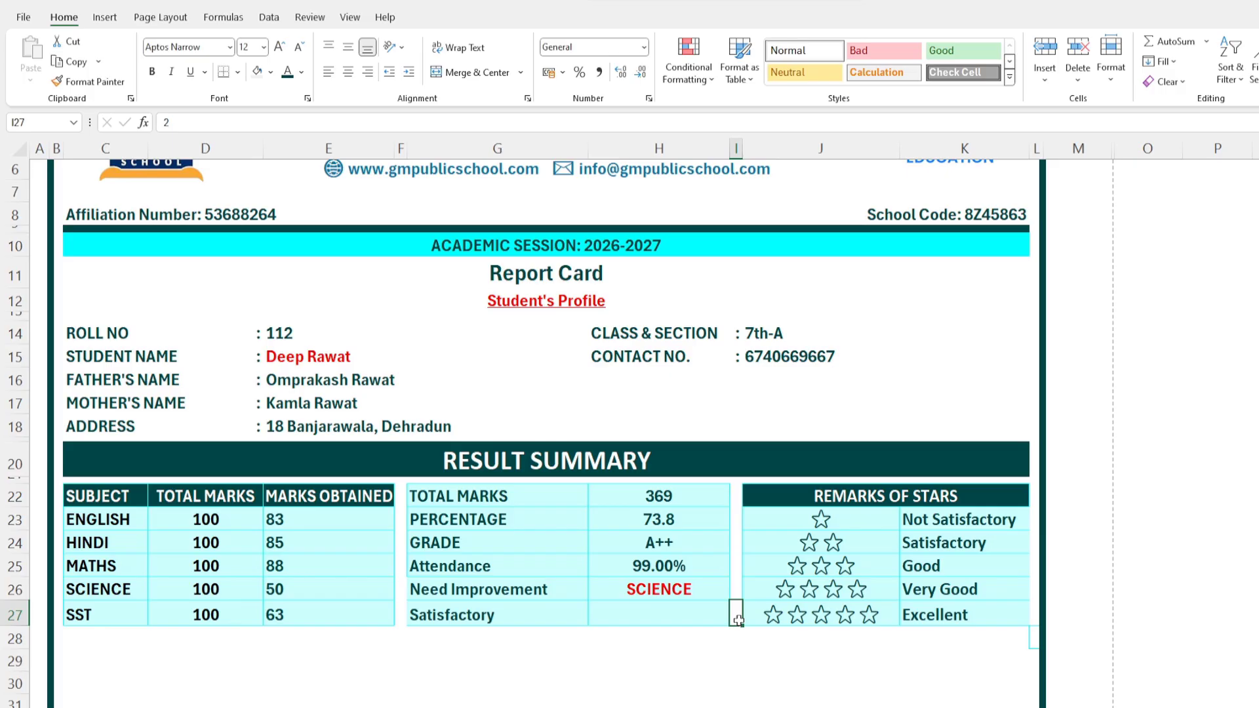
click(286, 70)
key(Delete)
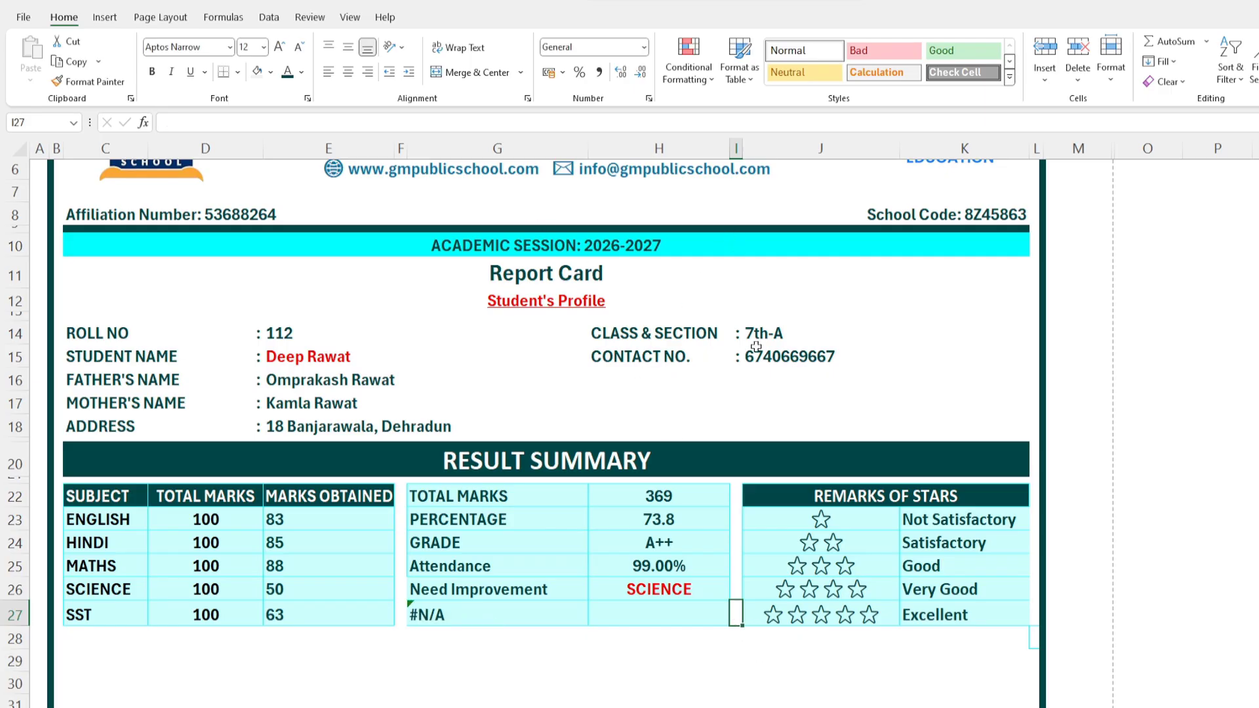
Step: Set I27's data validation to a List with source 1,2,3,4,5
click(269, 17)
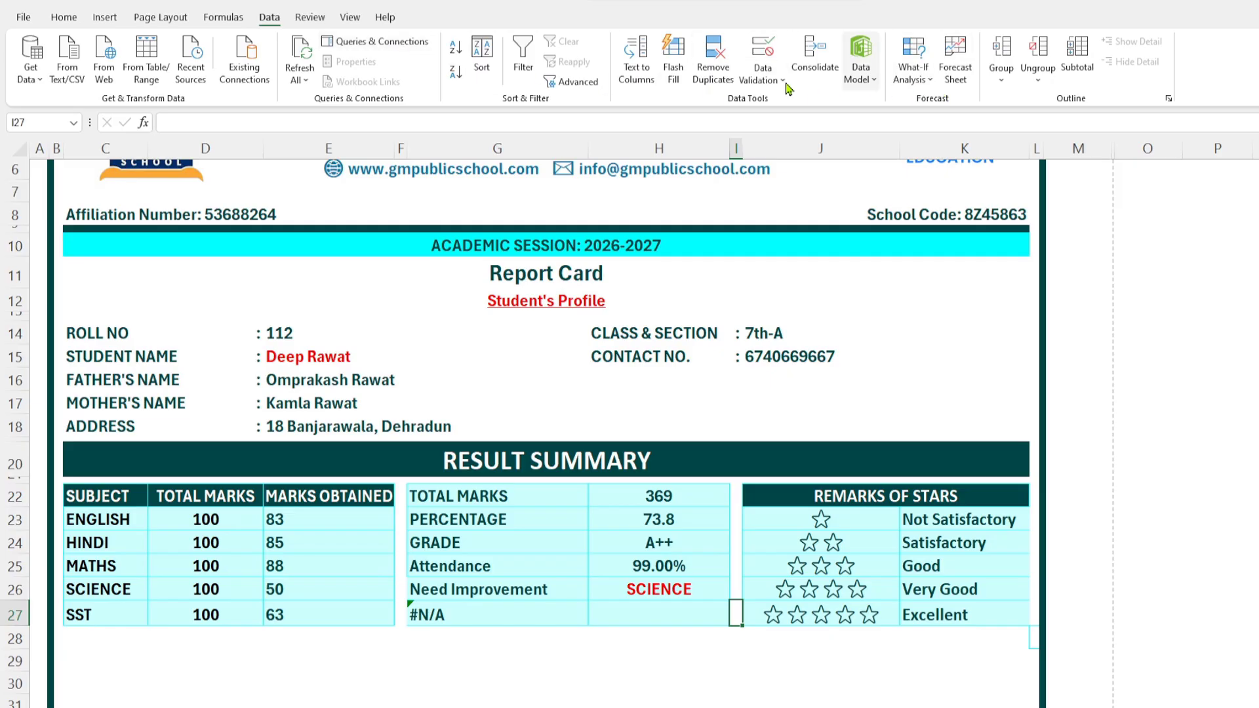
click(776, 71)
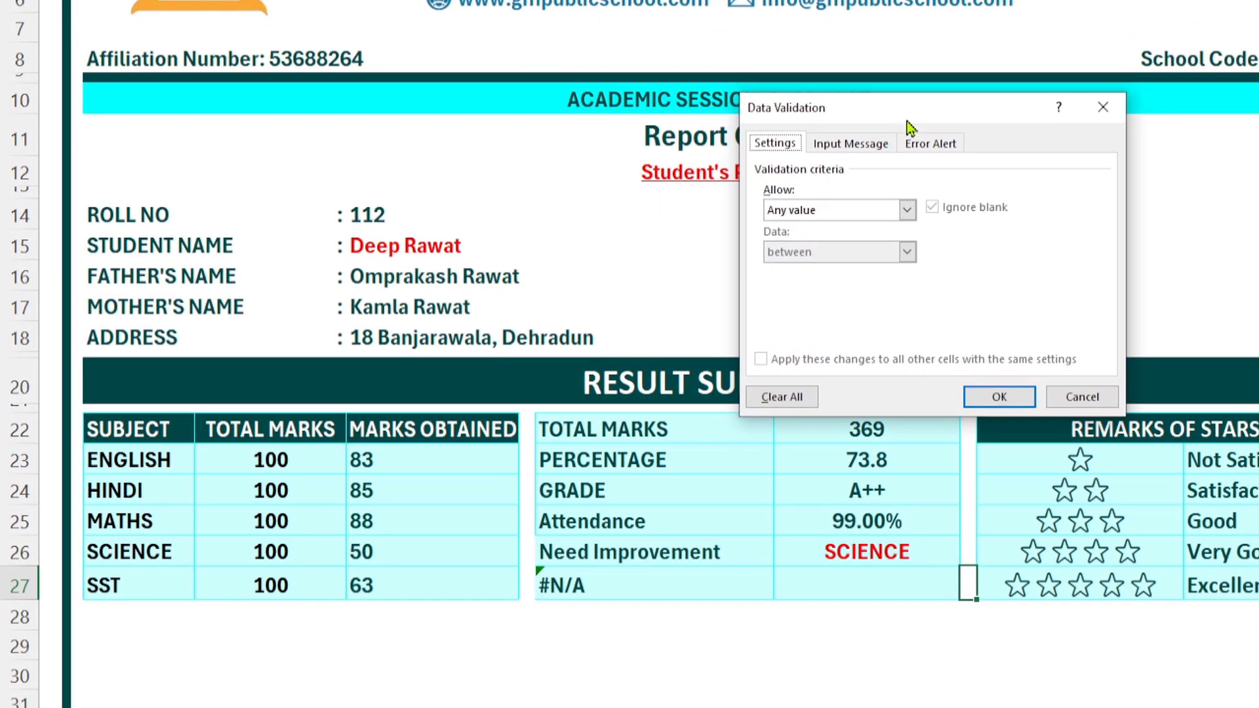
click(904, 211)
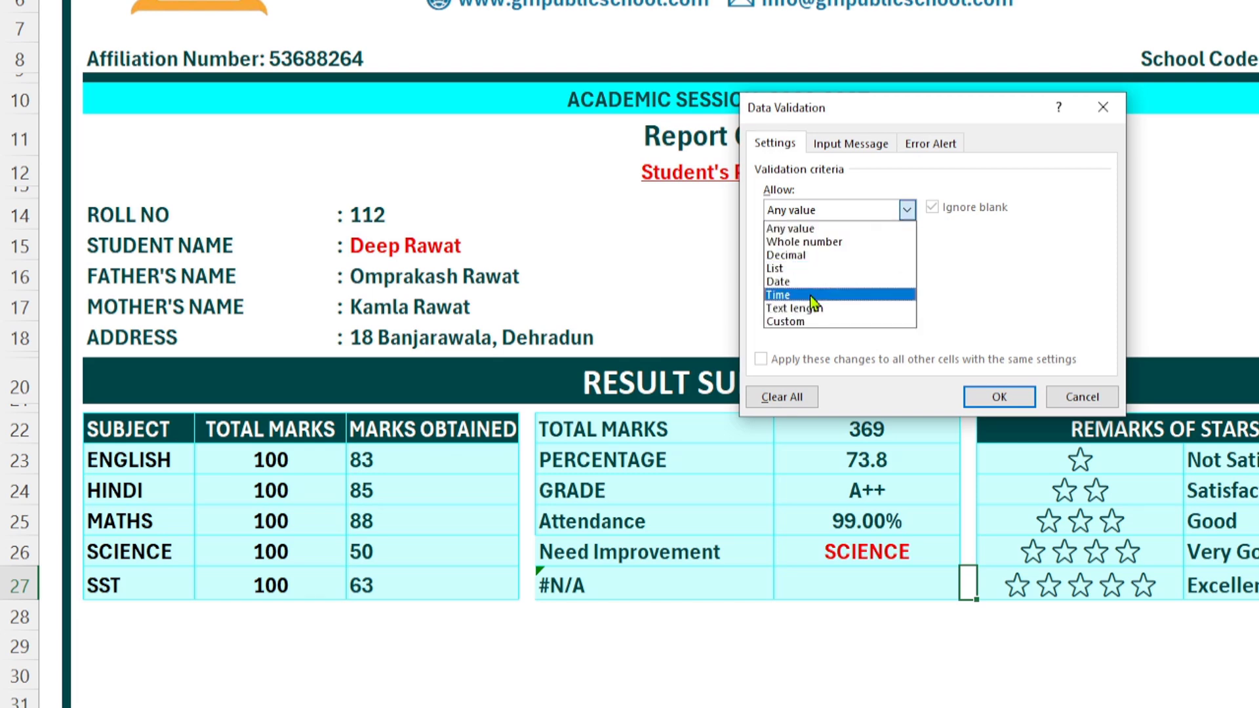
click(807, 269)
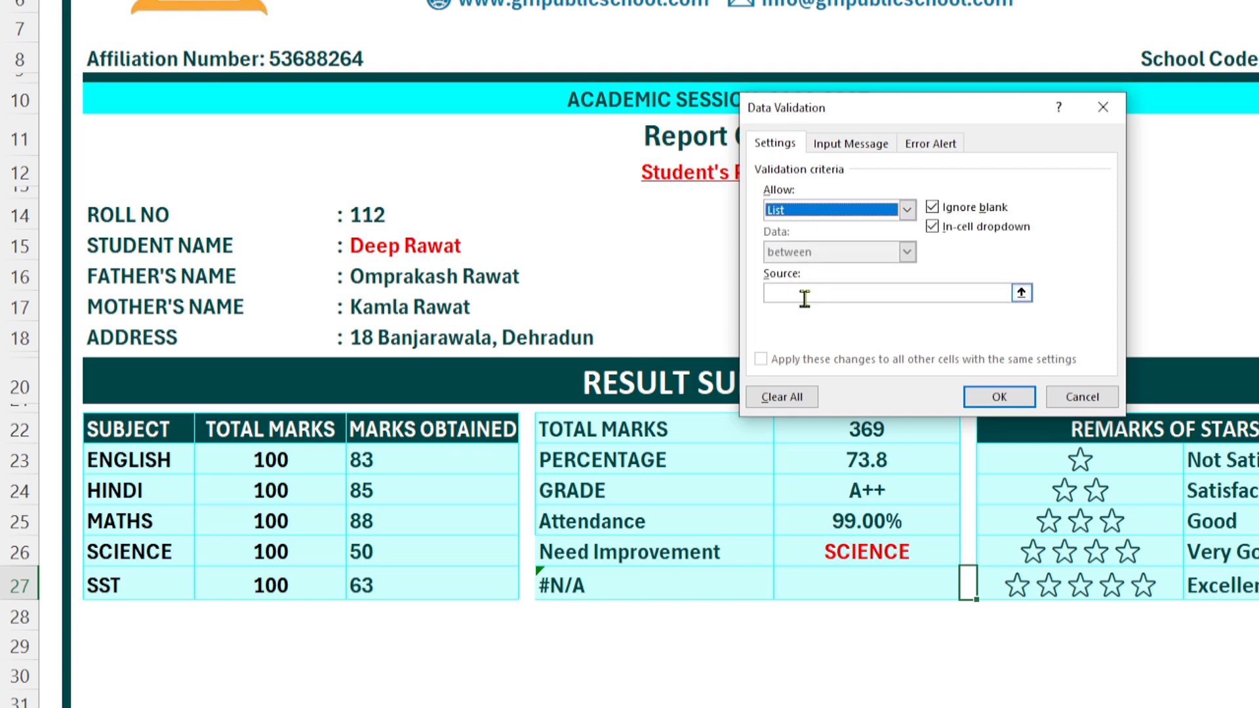
click(804, 293)
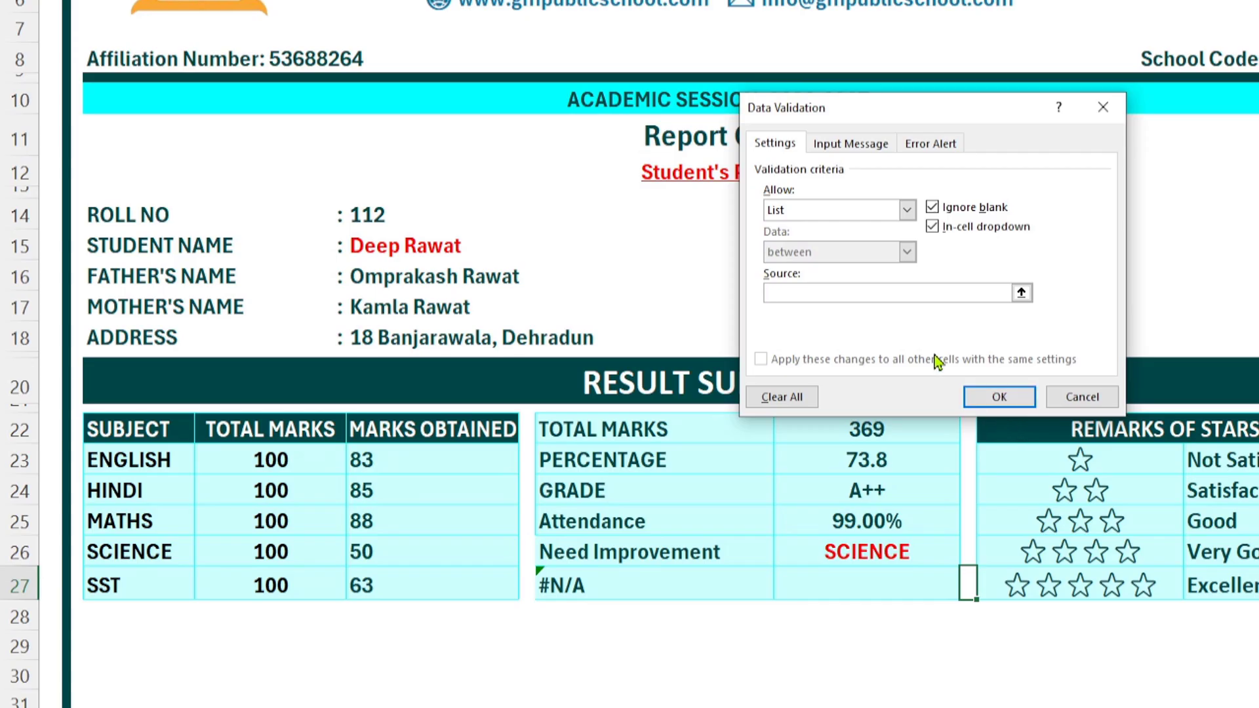
text(1,2,3,4,5)
Step: Confirm the 1–5 list for I27, test ratings 3 and 5, and leave it at 1
click(1009, 404)
click(986, 589)
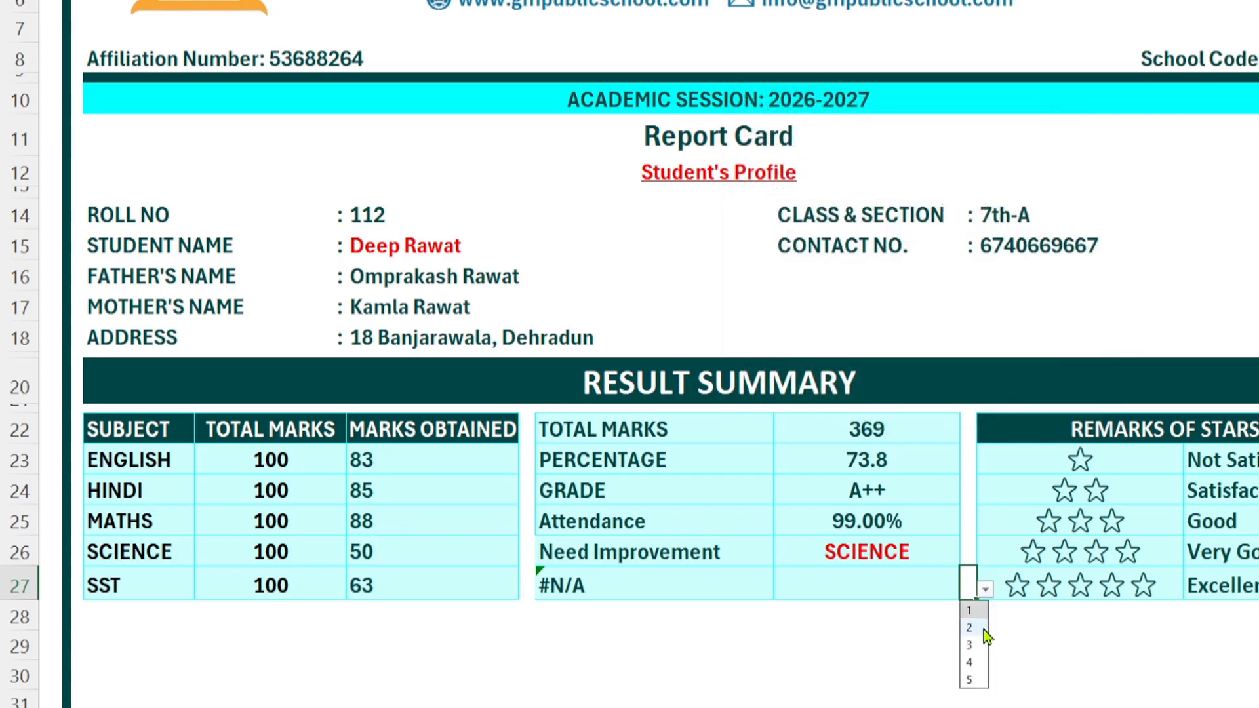
click(977, 653)
click(987, 591)
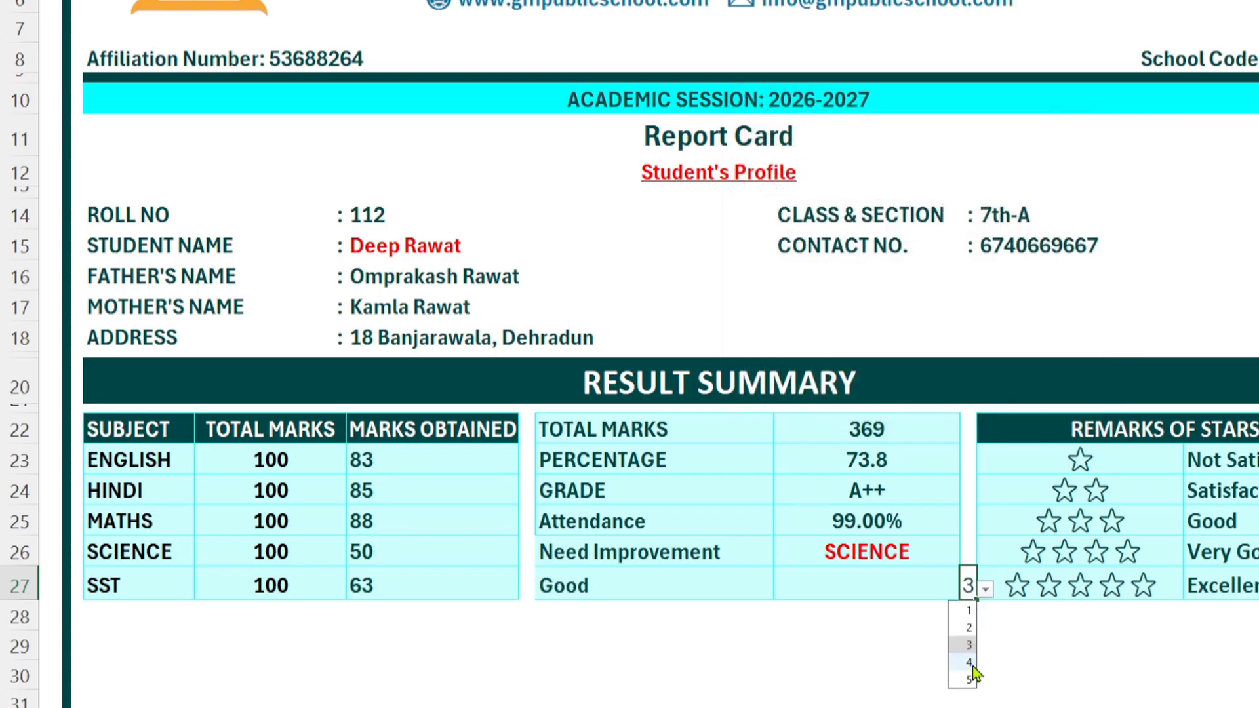
click(969, 678)
click(986, 590)
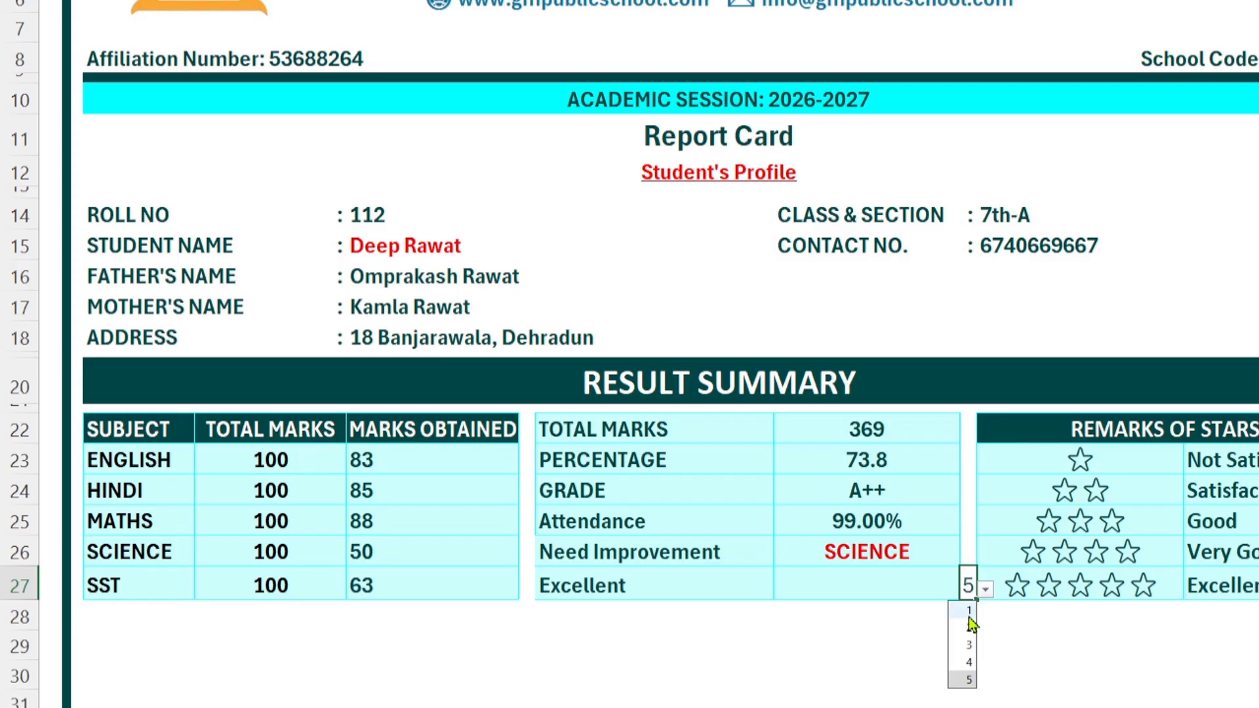
click(970, 621)
click(1000, 631)
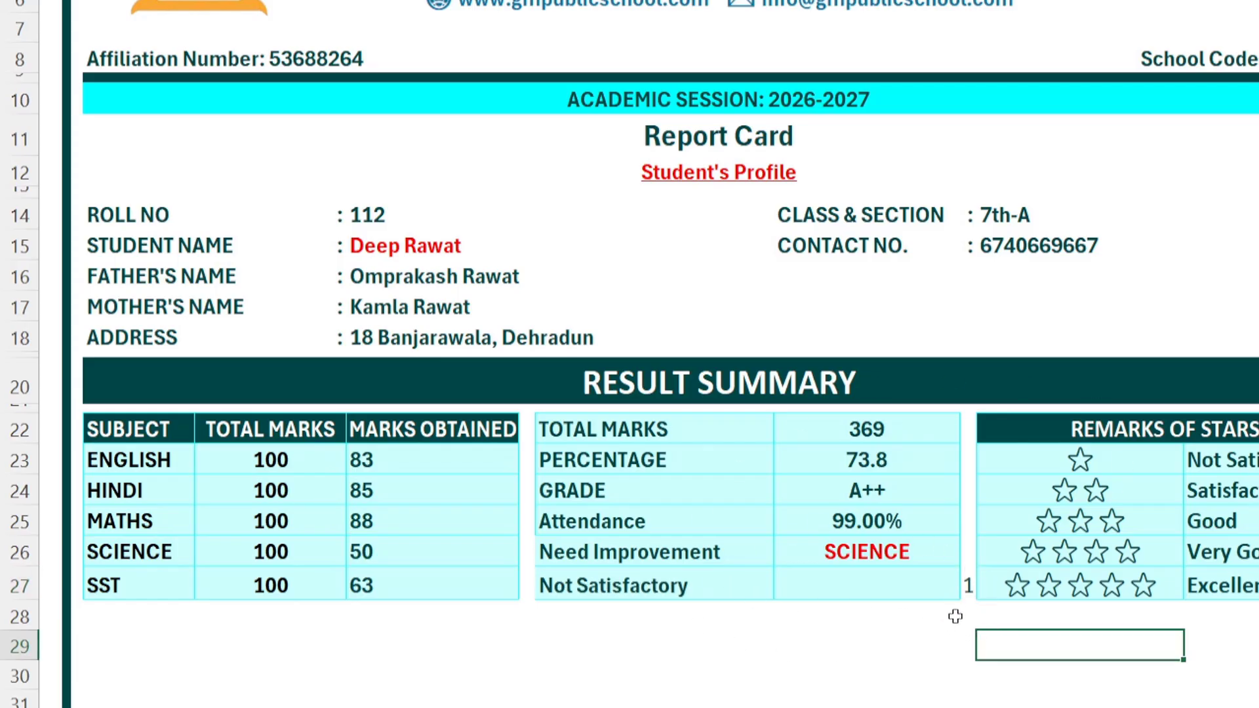
click(965, 590)
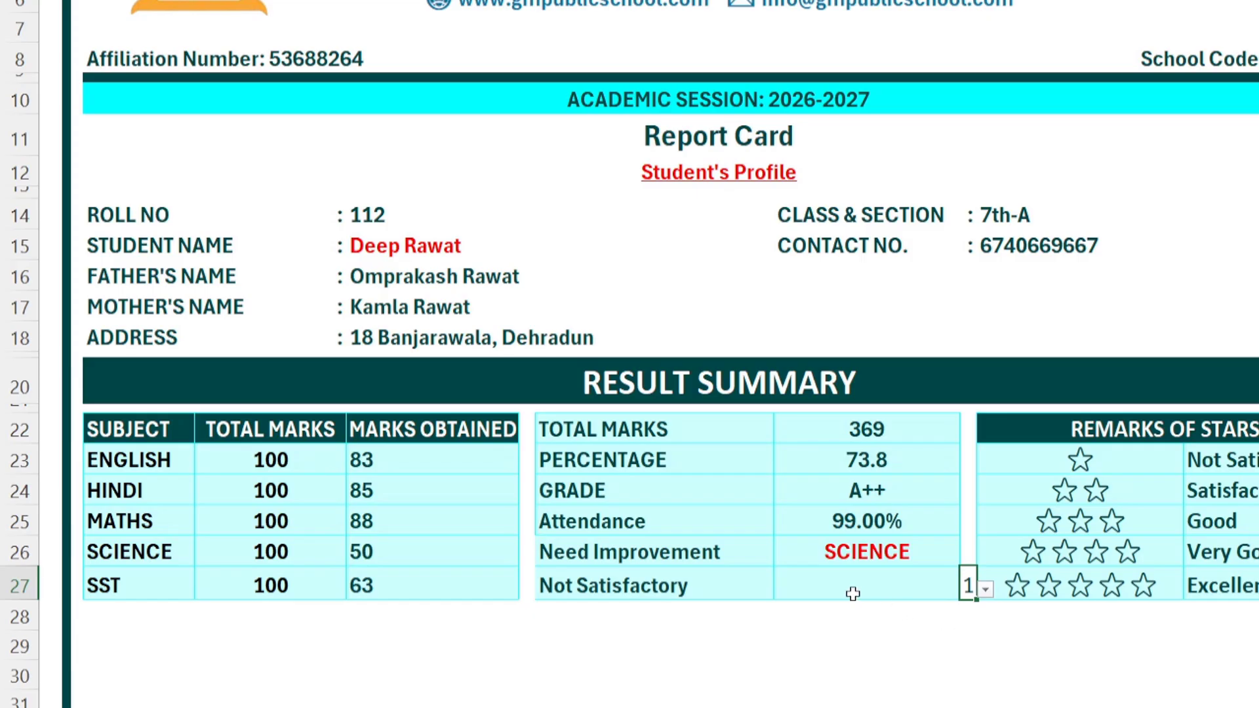
click(824, 585)
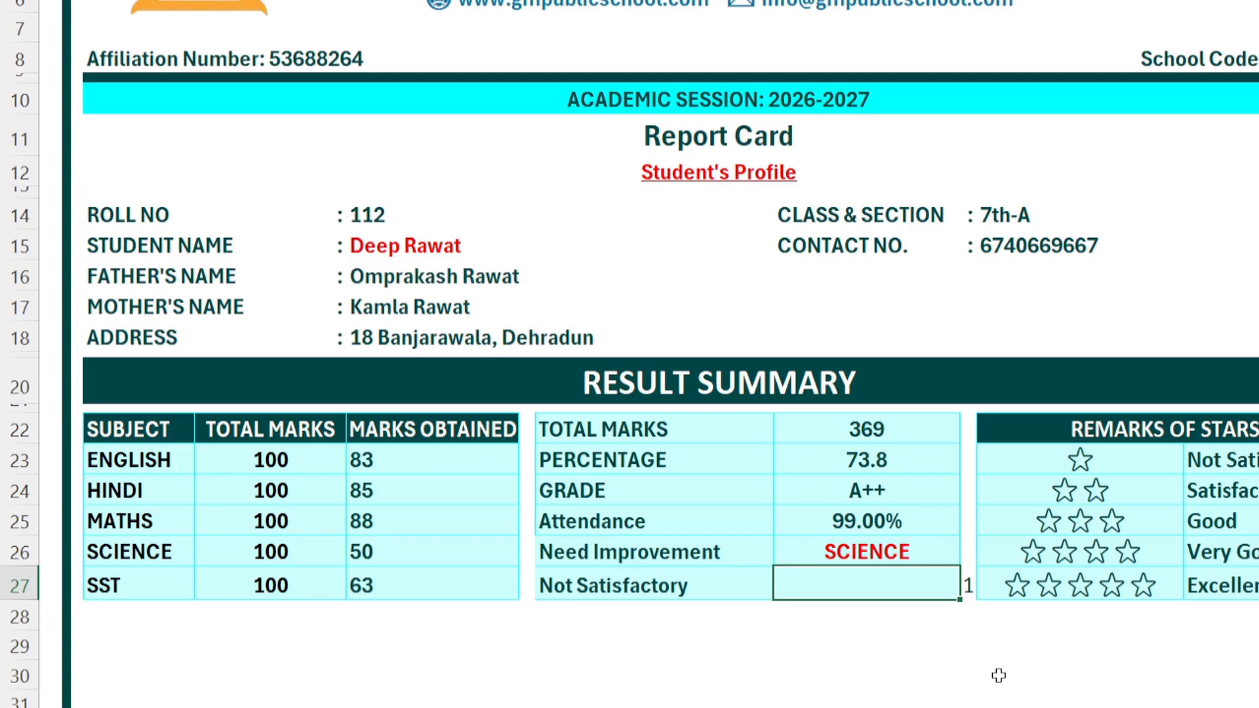
Step: Enter =REPT(J23,I27) in H27 so it shows one star for the rating
text(=RE)
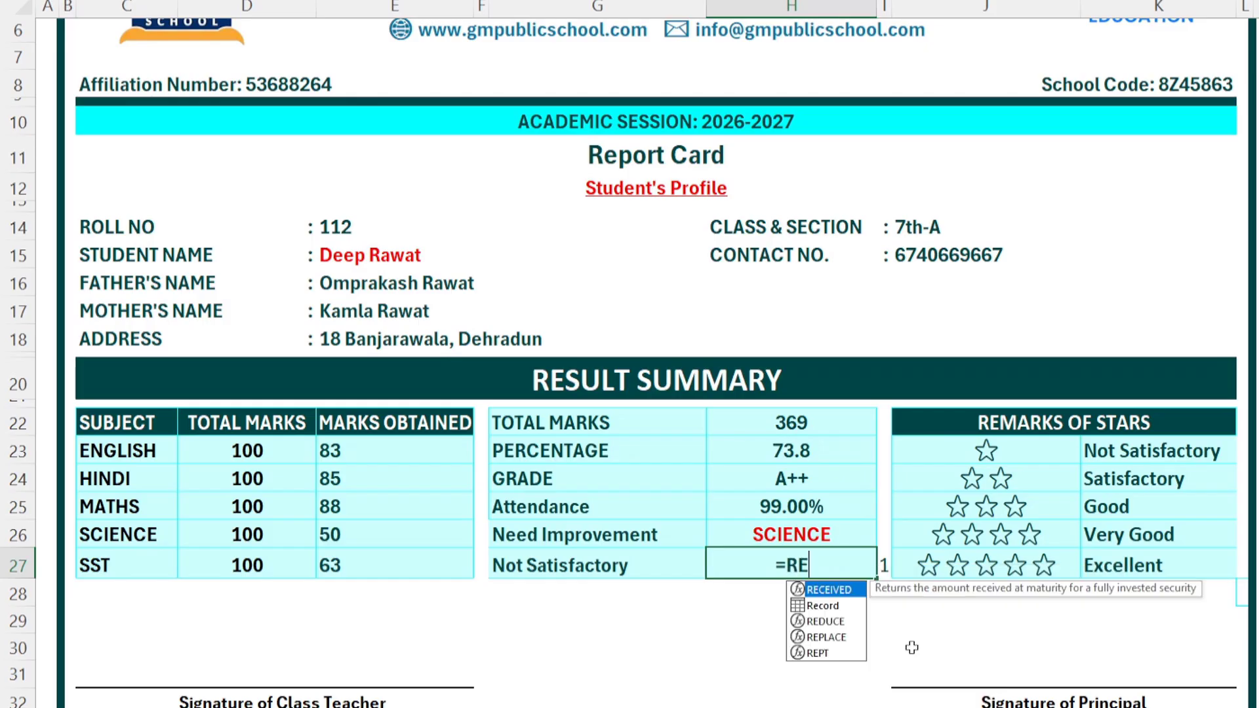
text(P)
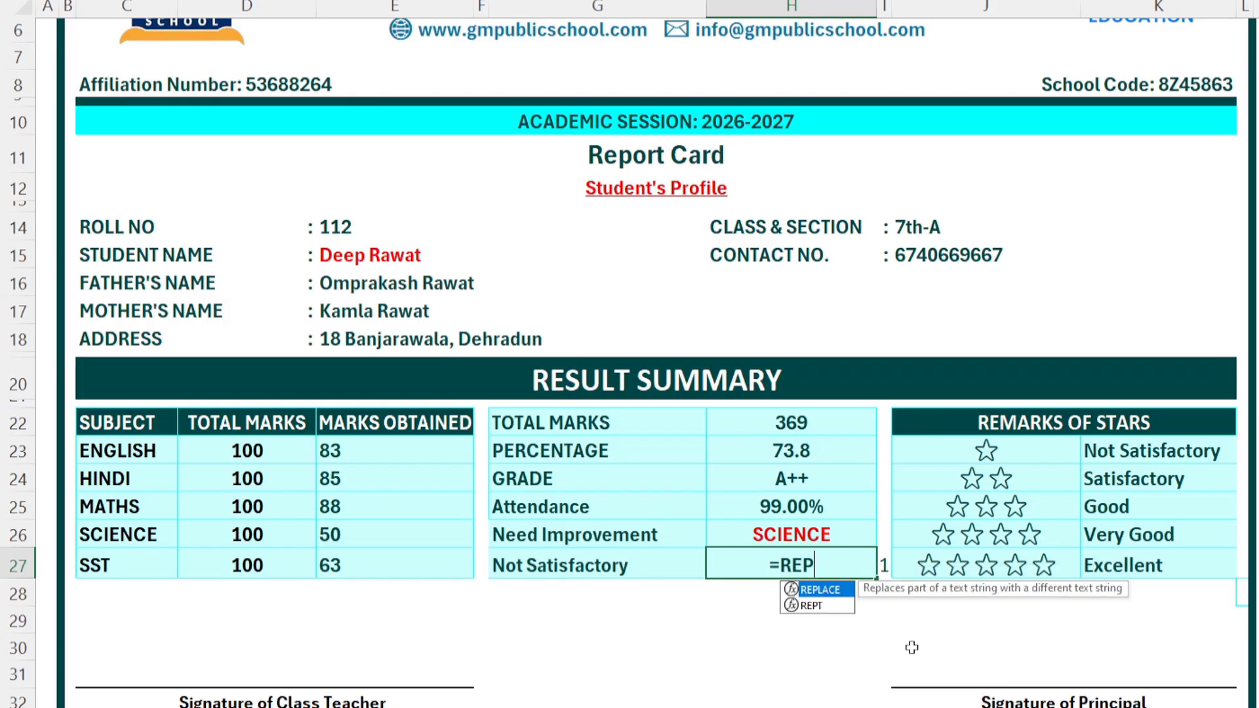
key(Down)
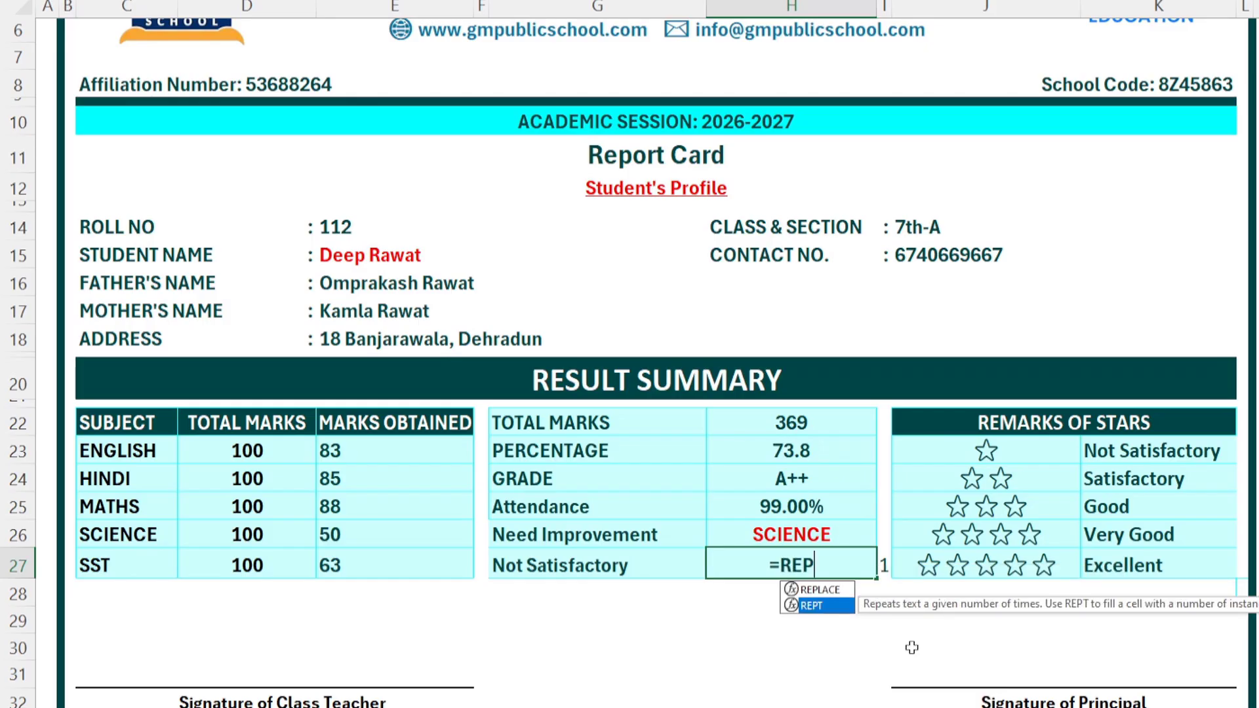
key(Tab)
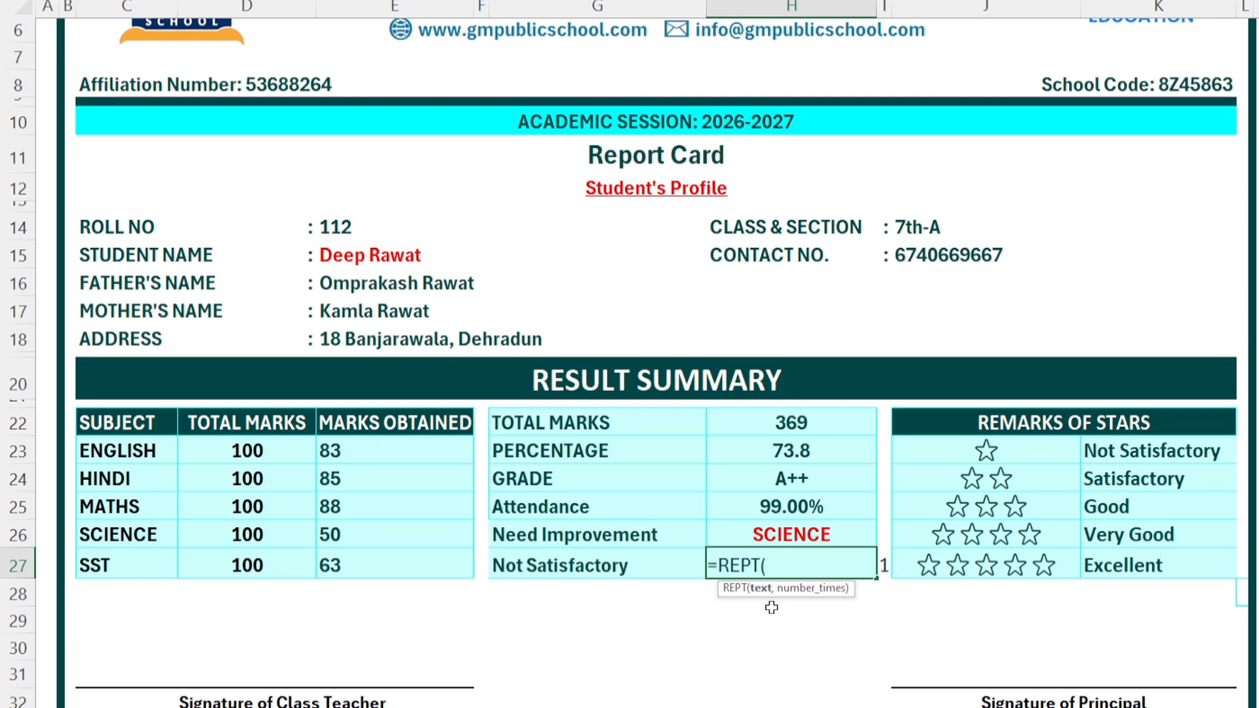
click(986, 451)
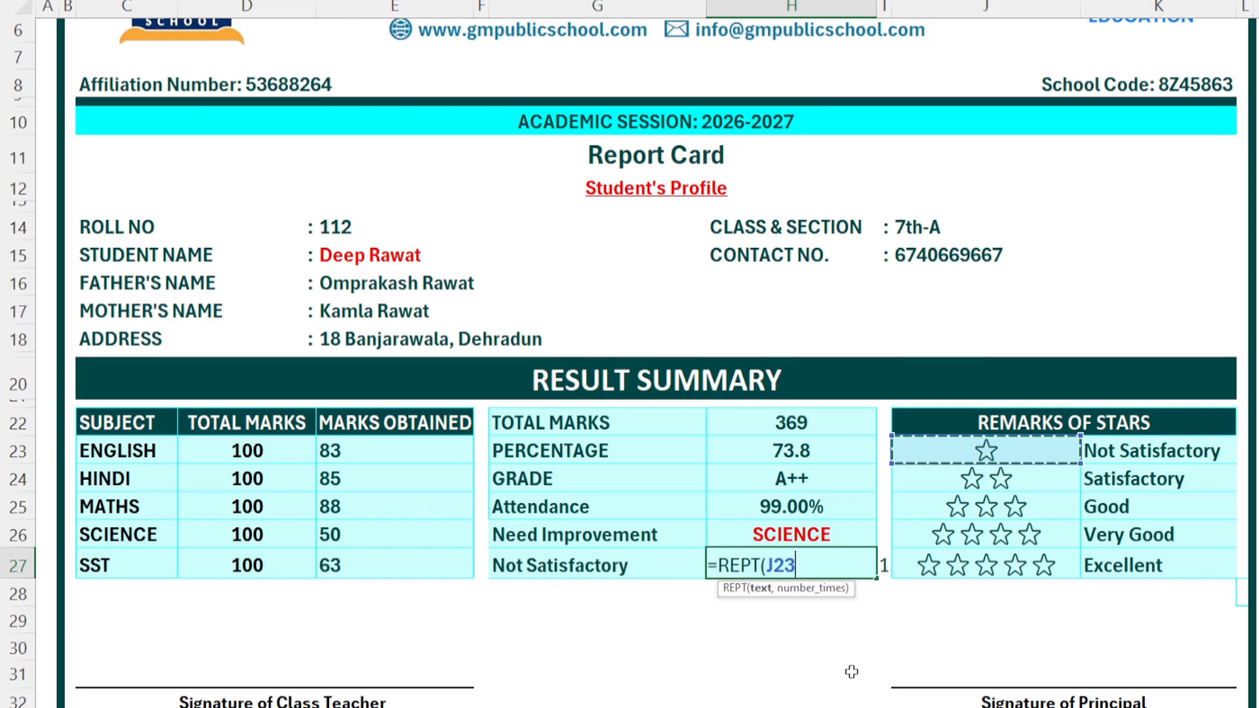
text(,)
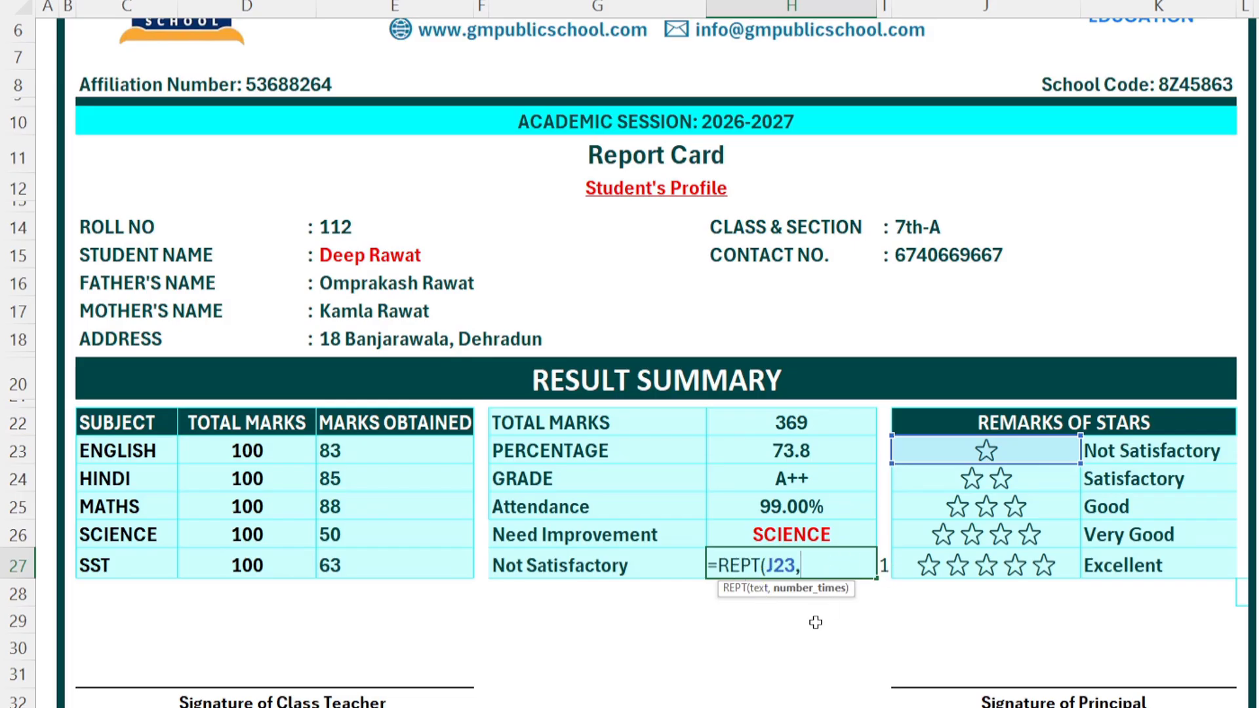
click(884, 566)
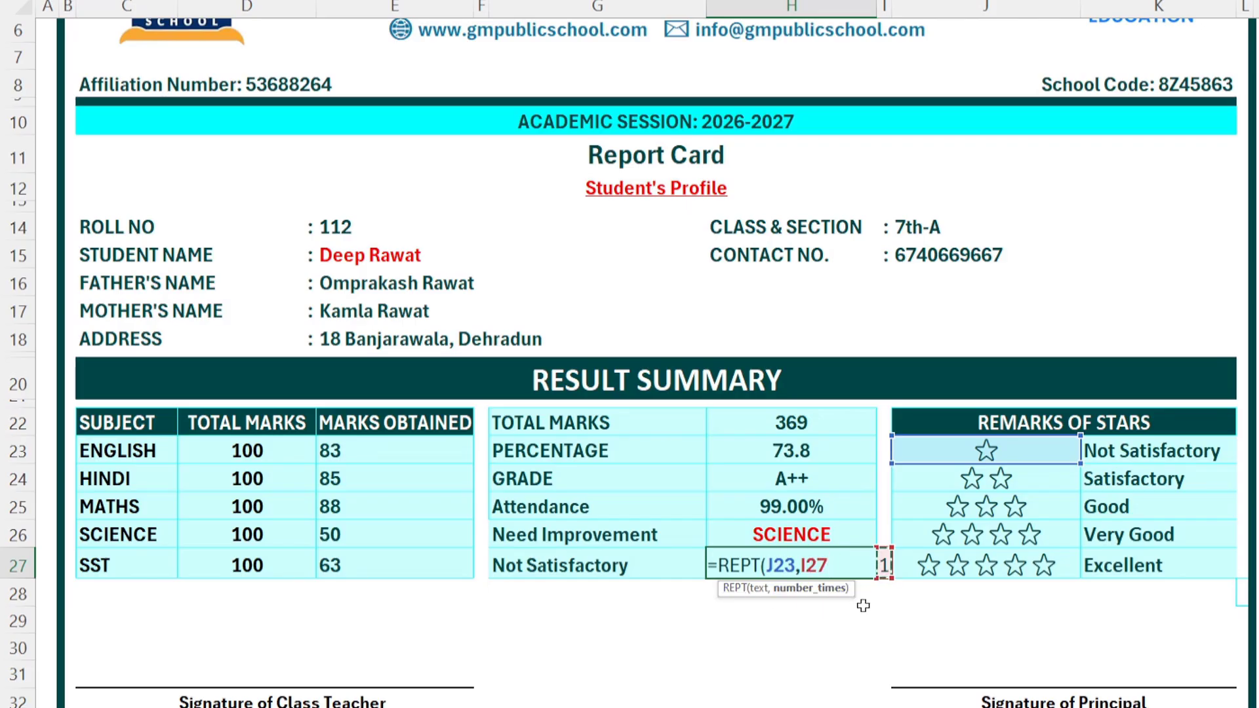
text())
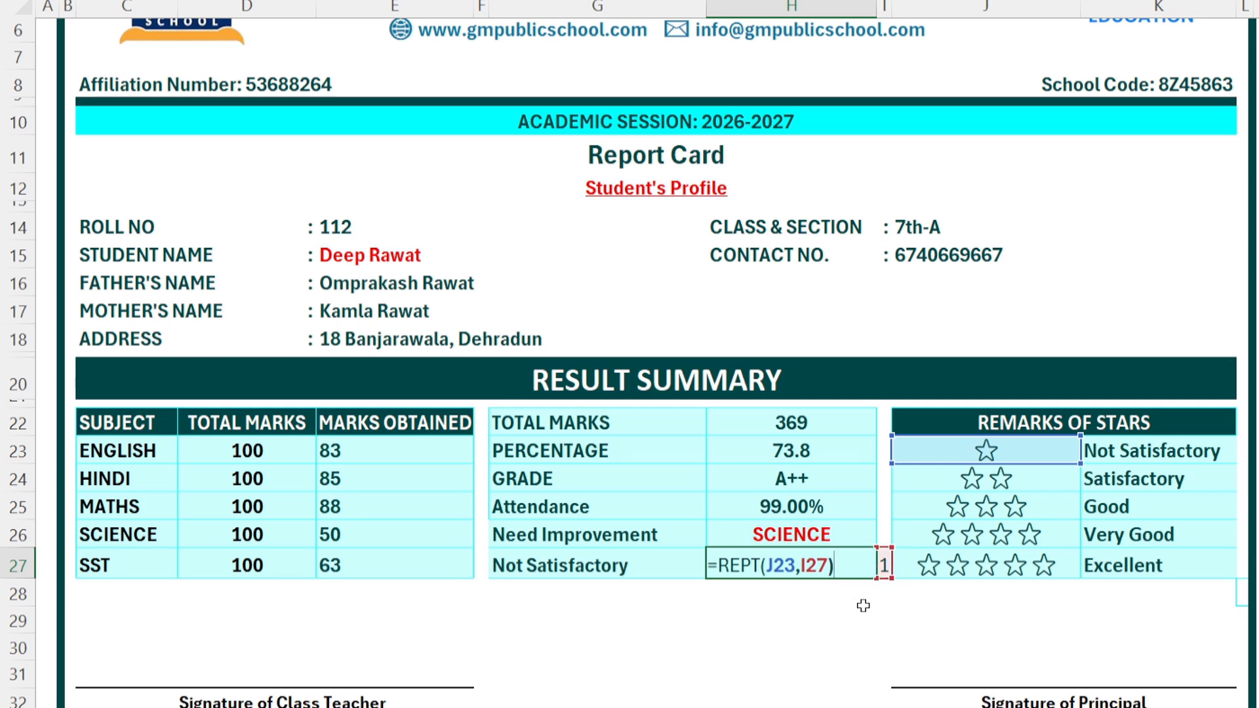
key(Return)
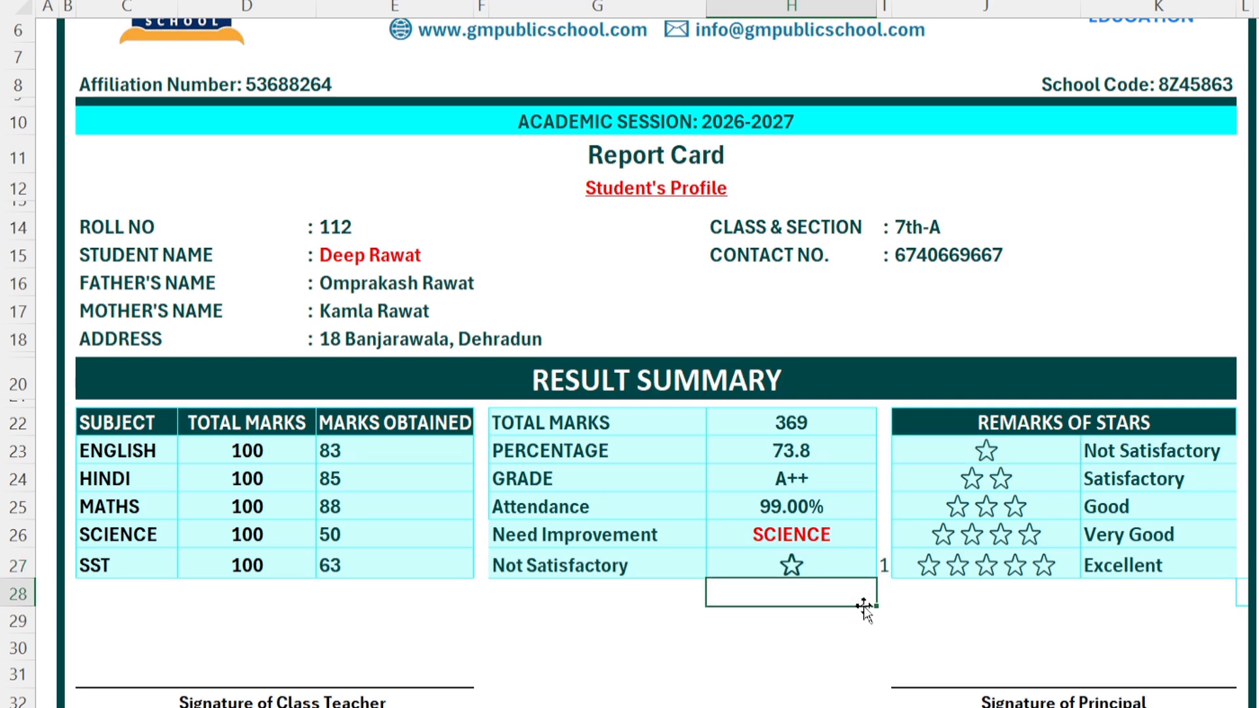
Step: Test the star display by setting I27 to 4, then 3, then back to 1
click(882, 565)
click(902, 570)
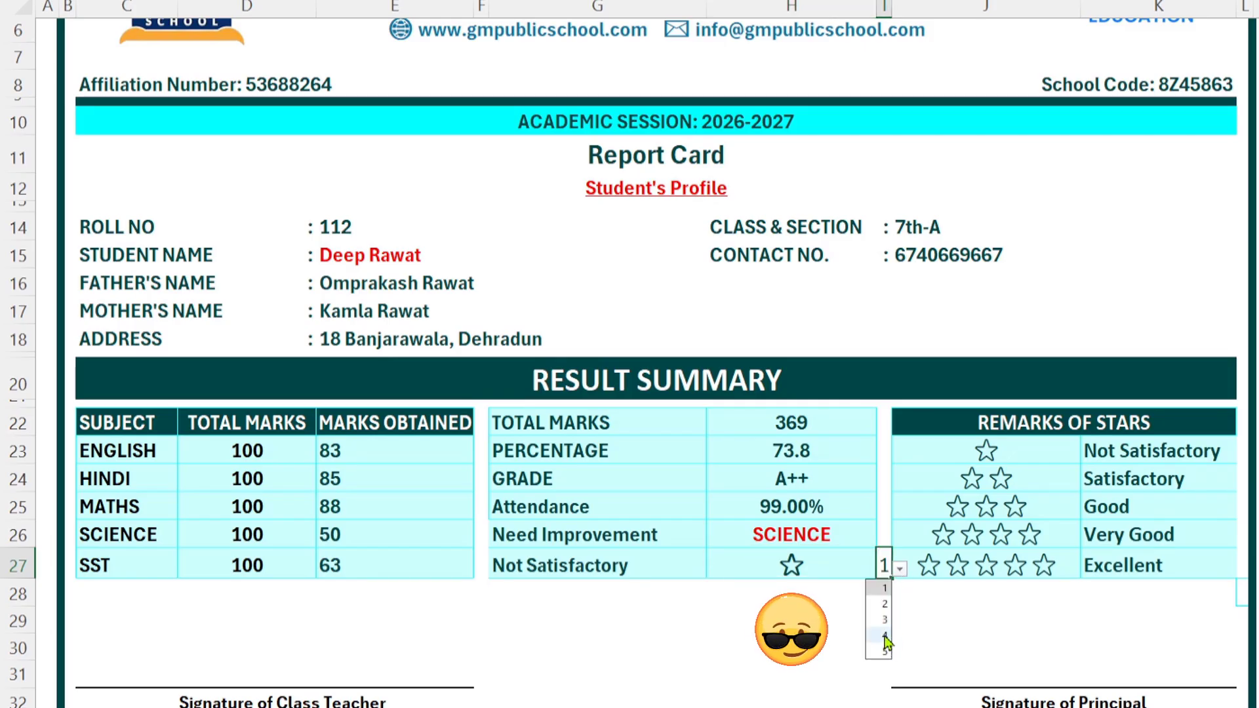
click(885, 636)
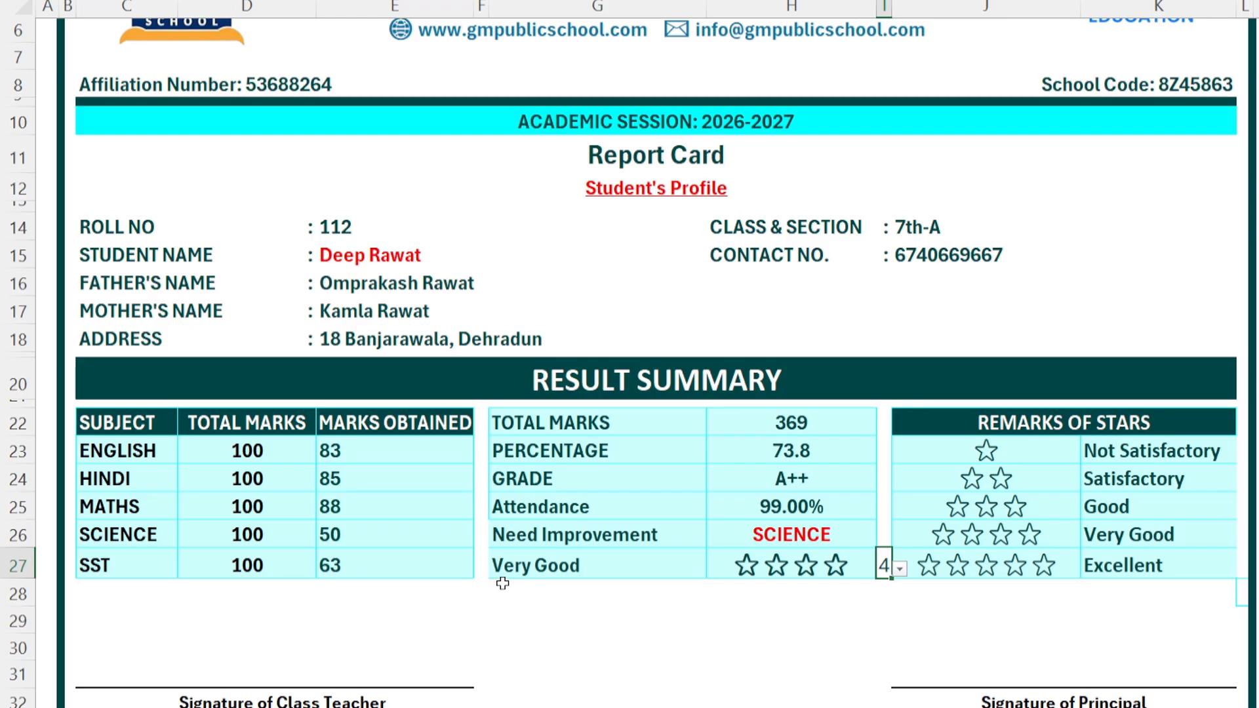
click(900, 569)
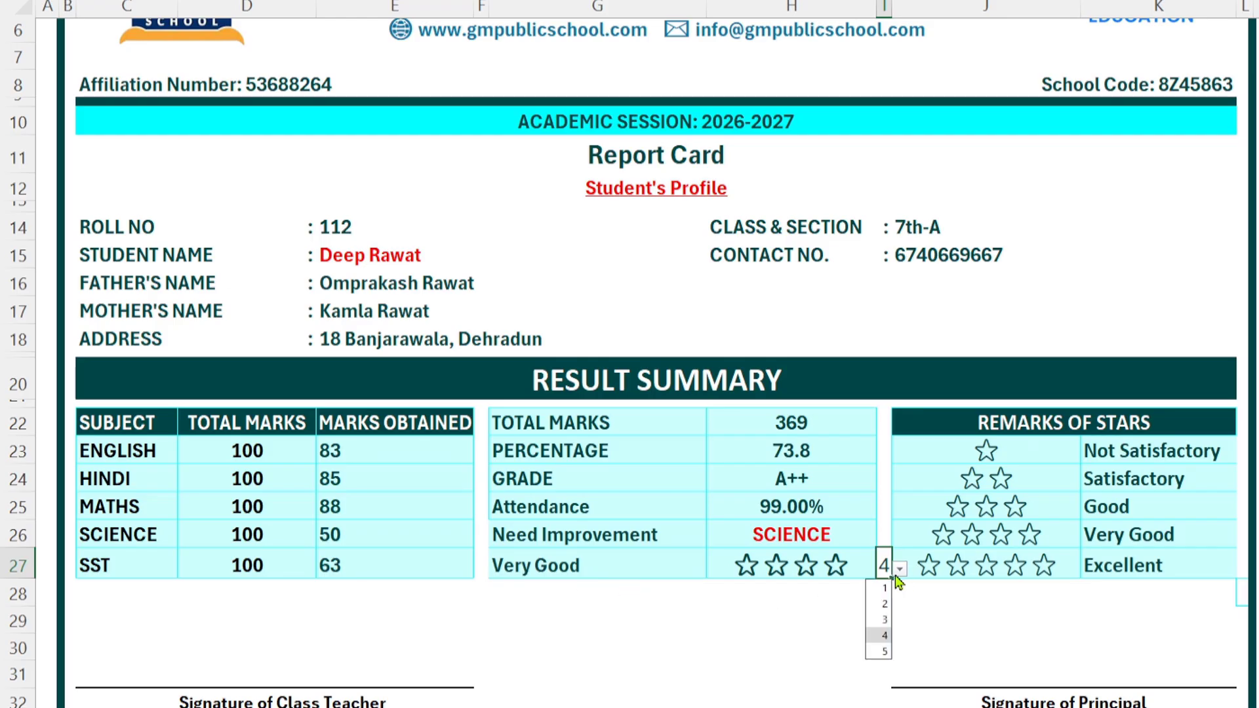
click(883, 620)
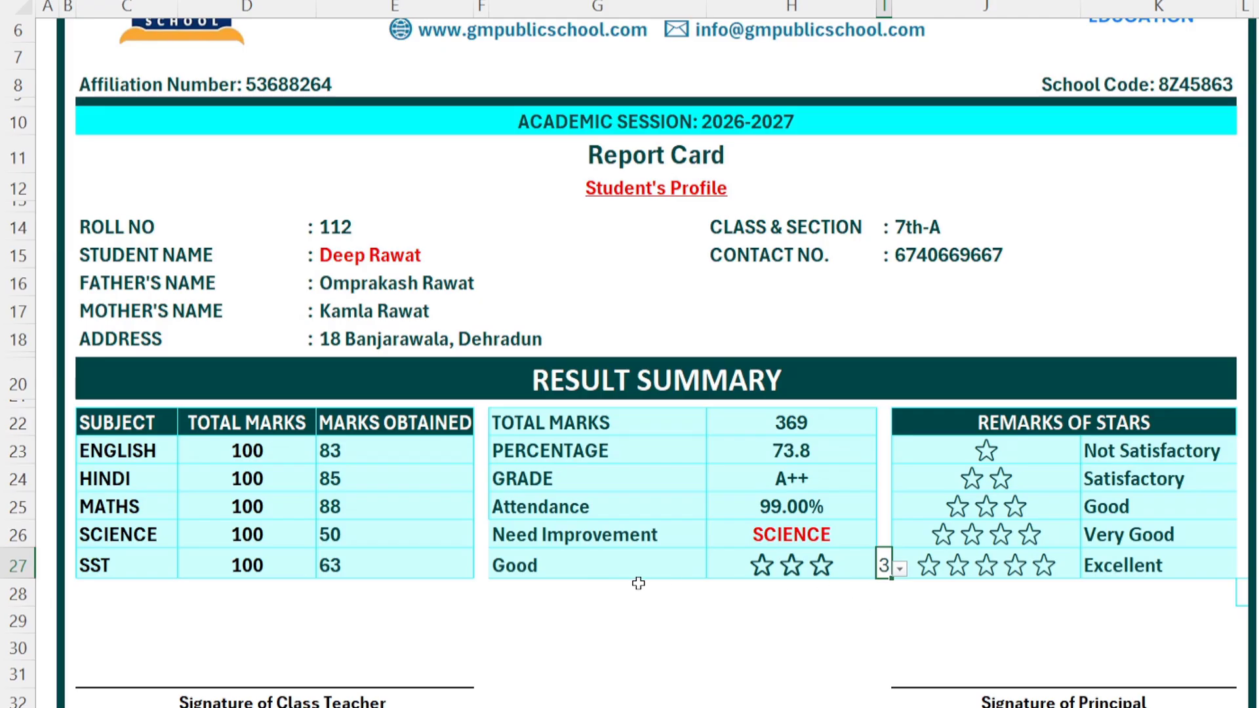
click(900, 569)
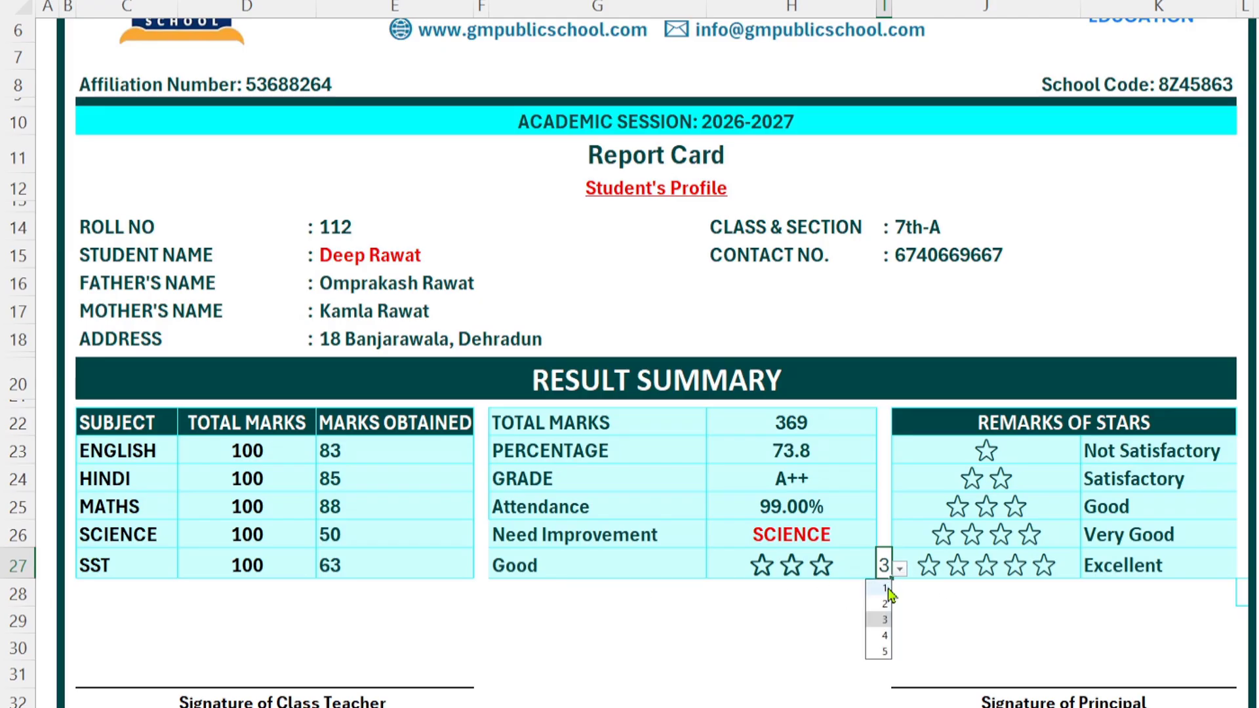
click(882, 588)
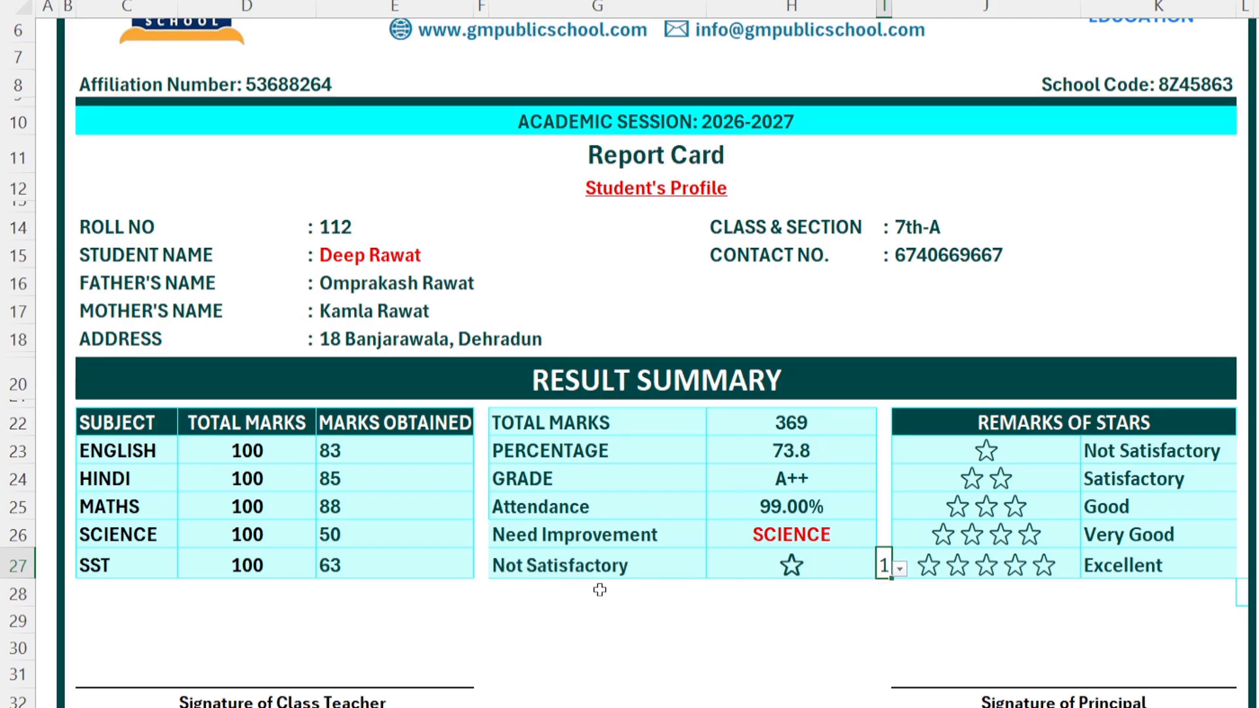
click(894, 615)
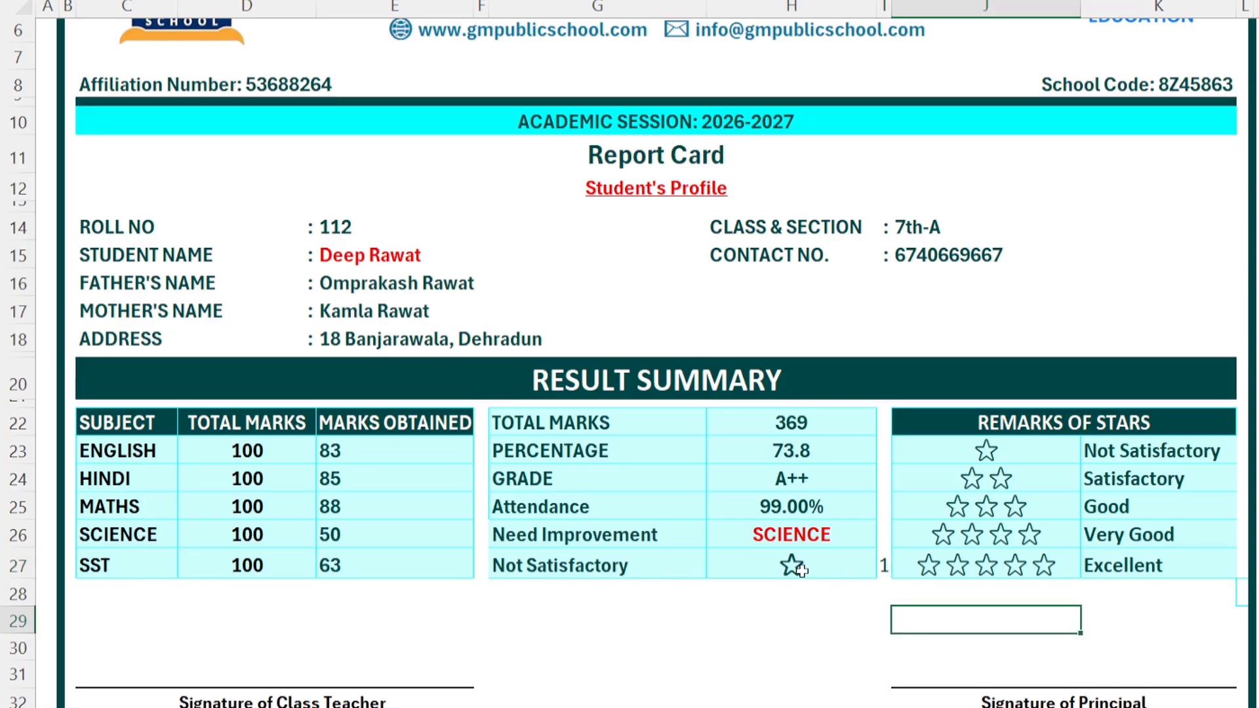
click(781, 568)
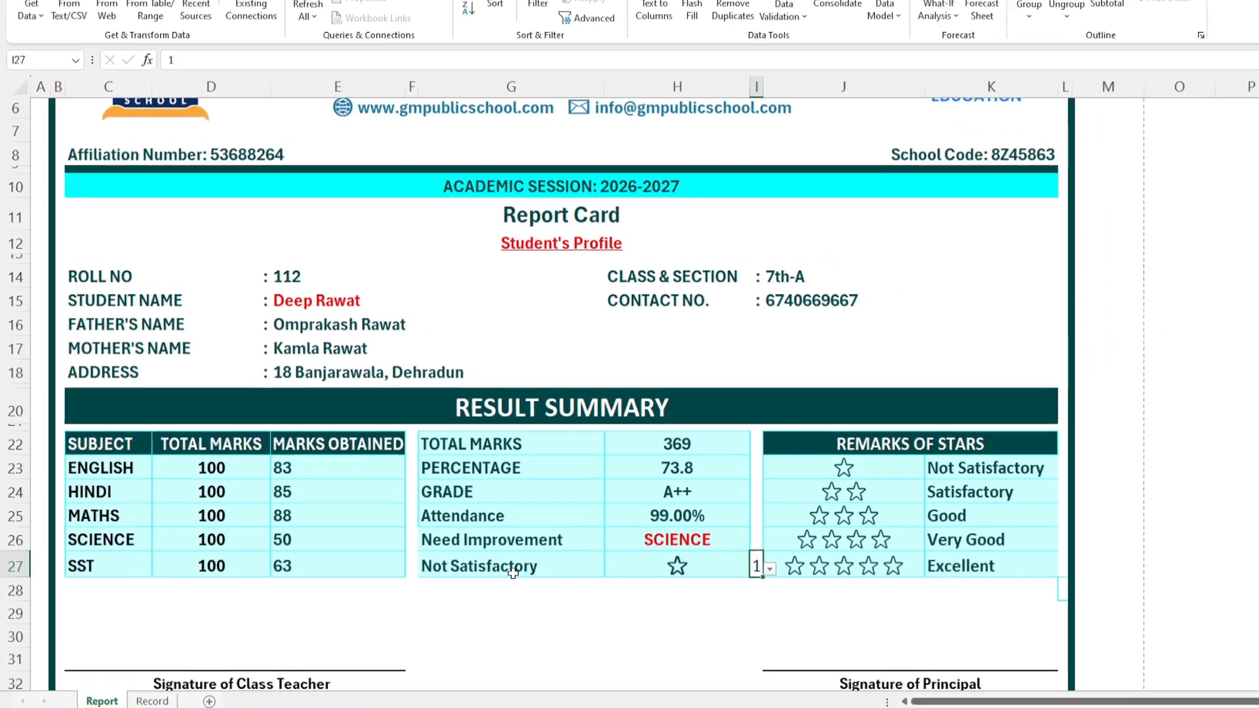
Step: Clear the remark formula in G27 and set the star rating to 4
click(600, 573)
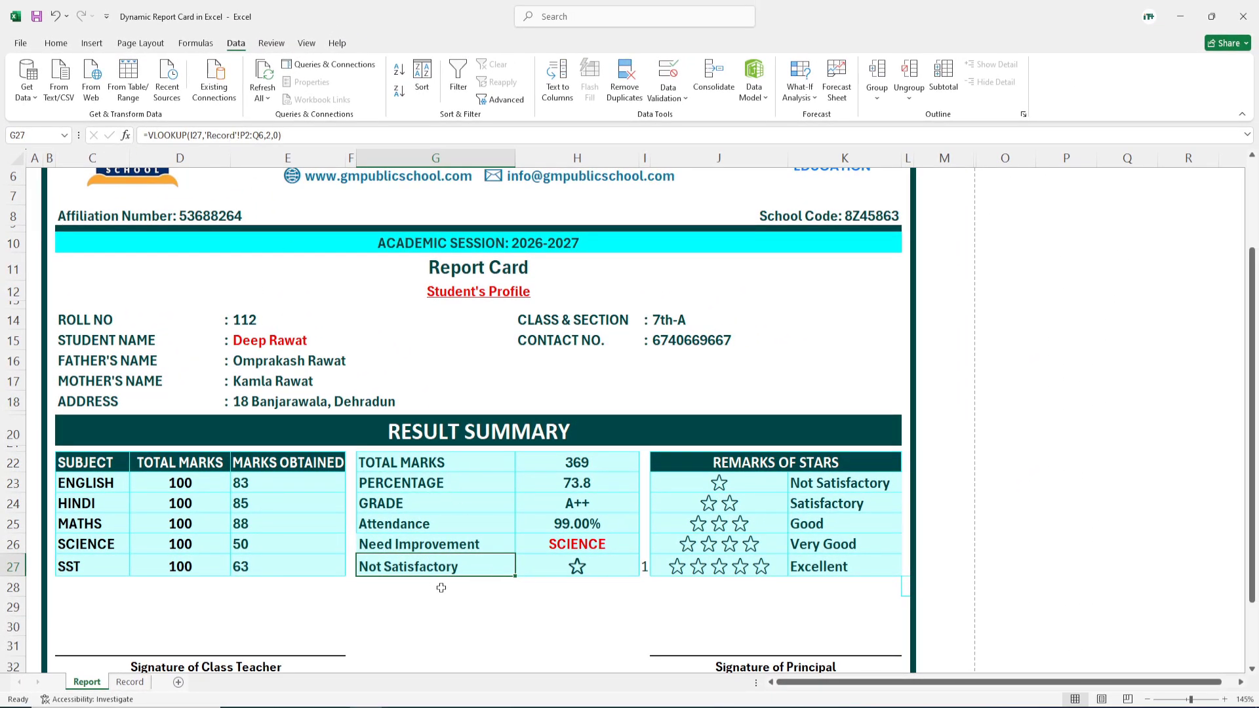
key(Delete)
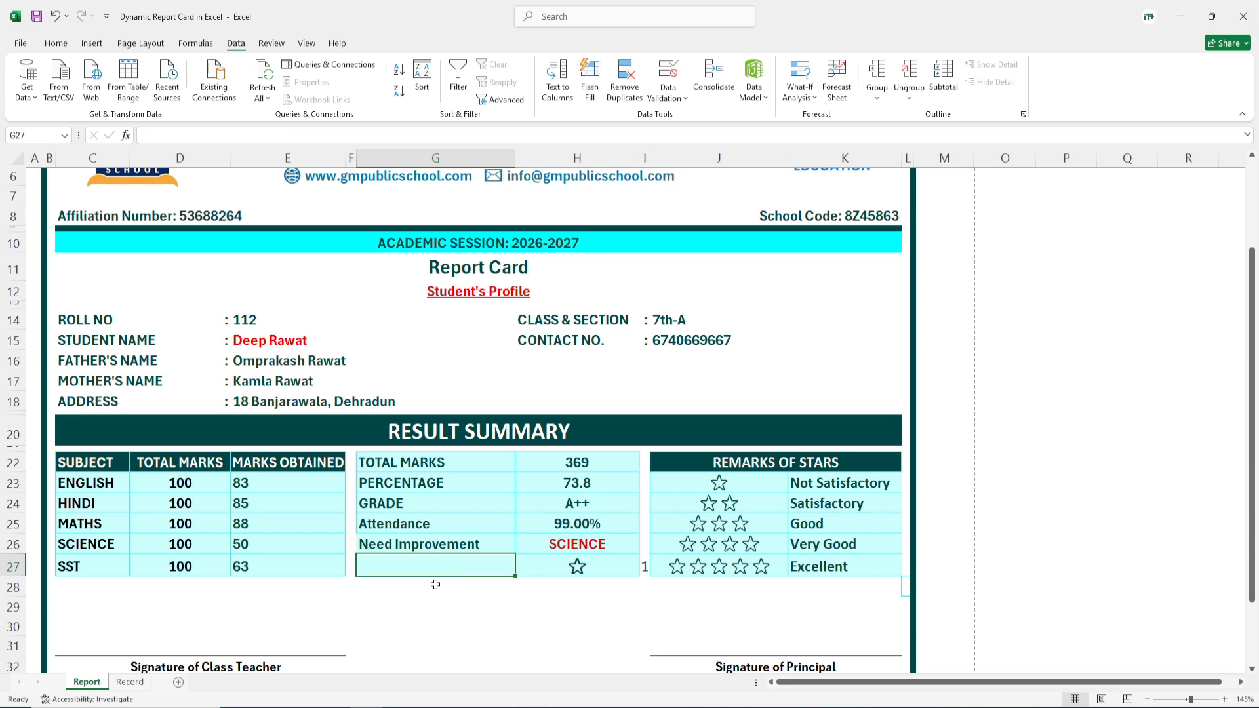
click(430, 599)
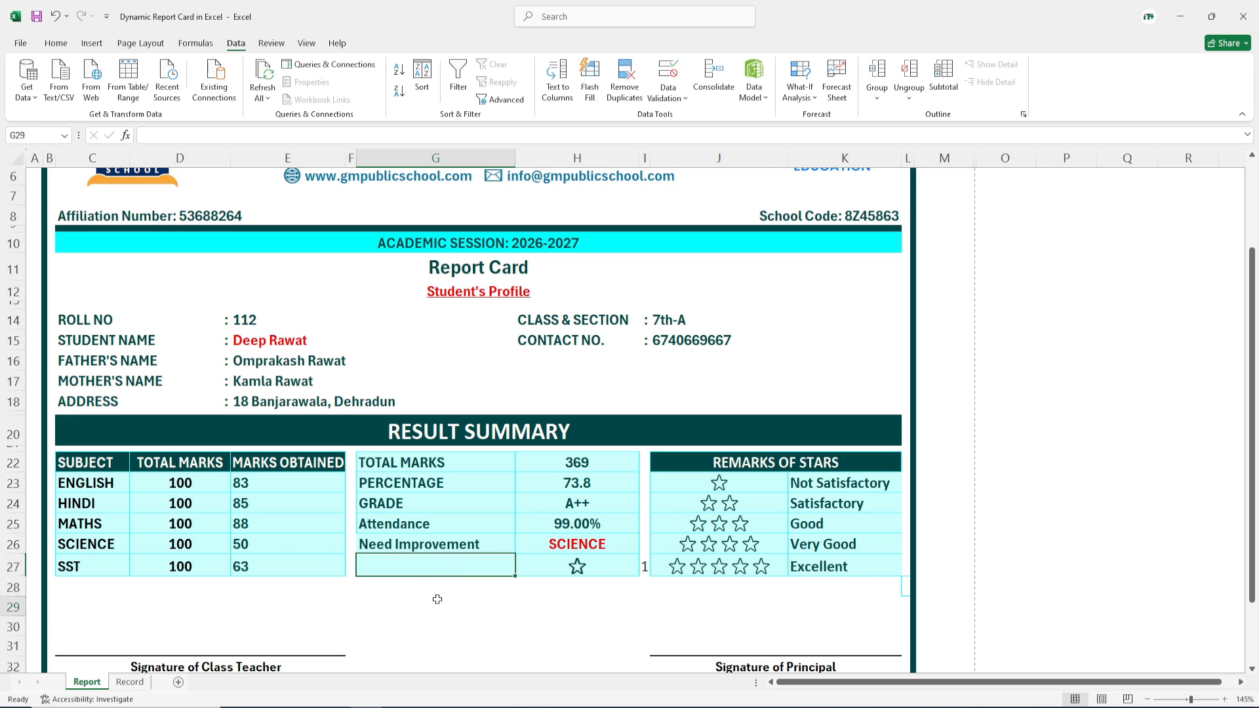
click(430, 571)
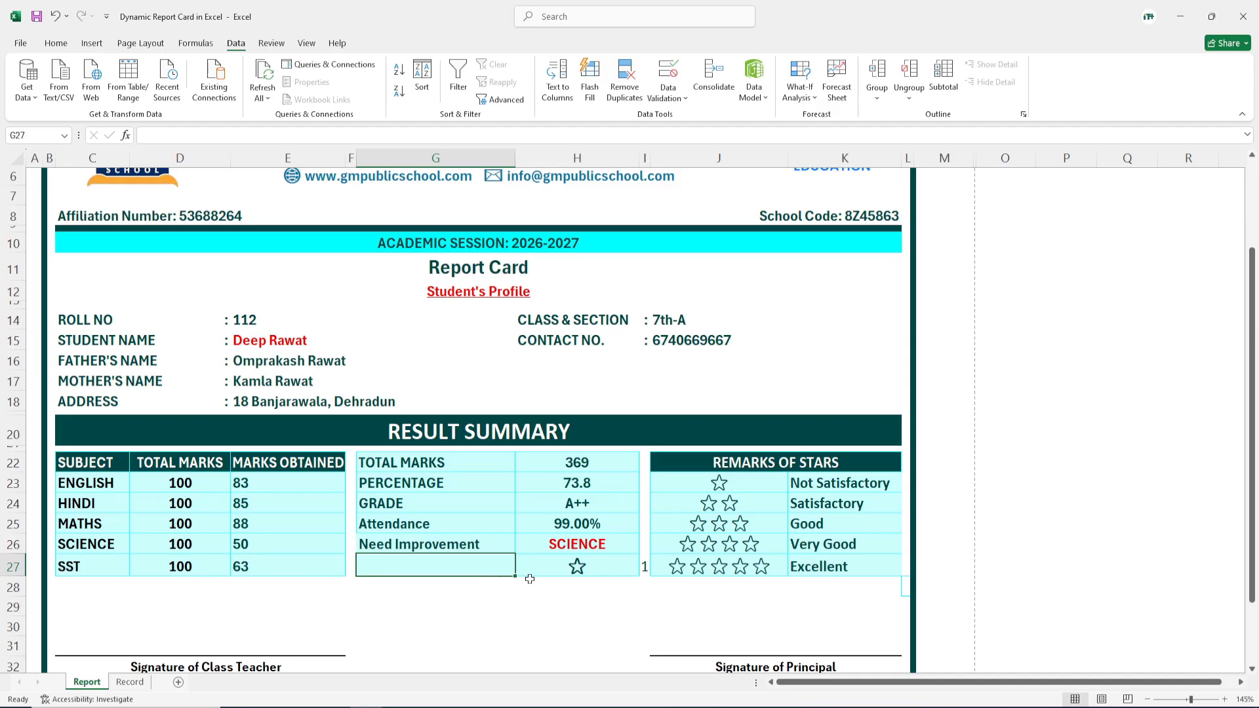
click(646, 568)
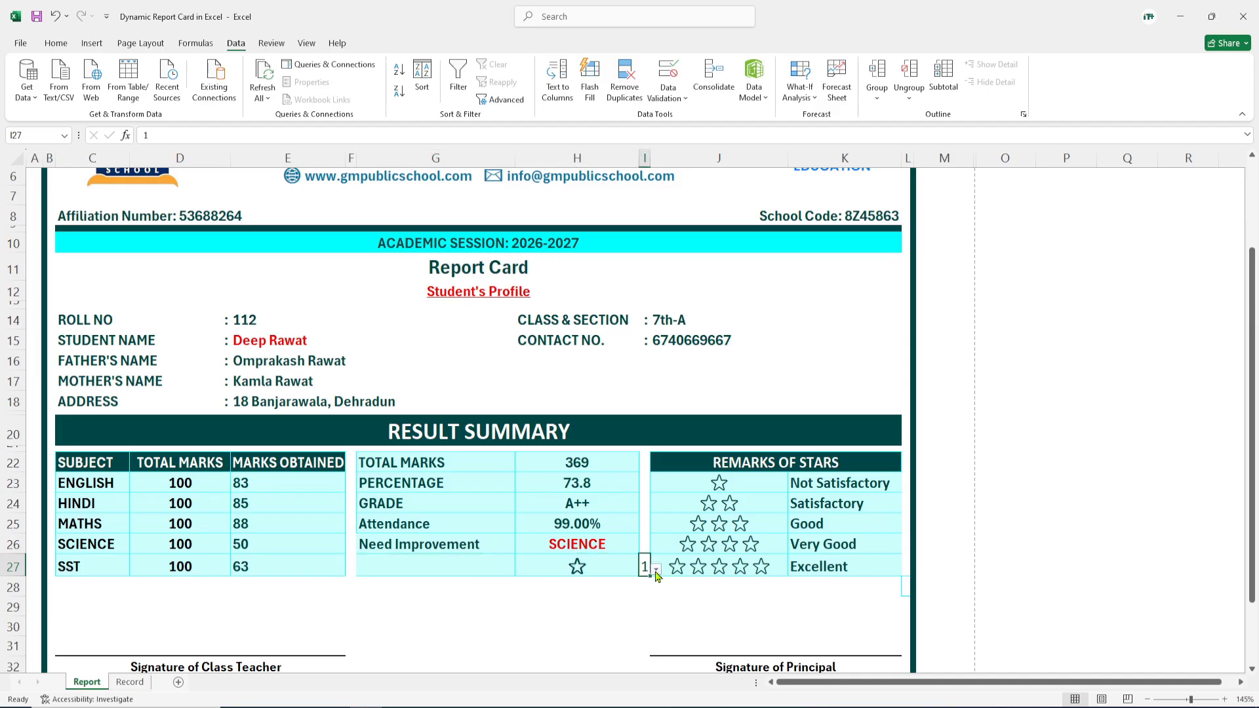
click(657, 570)
click(645, 619)
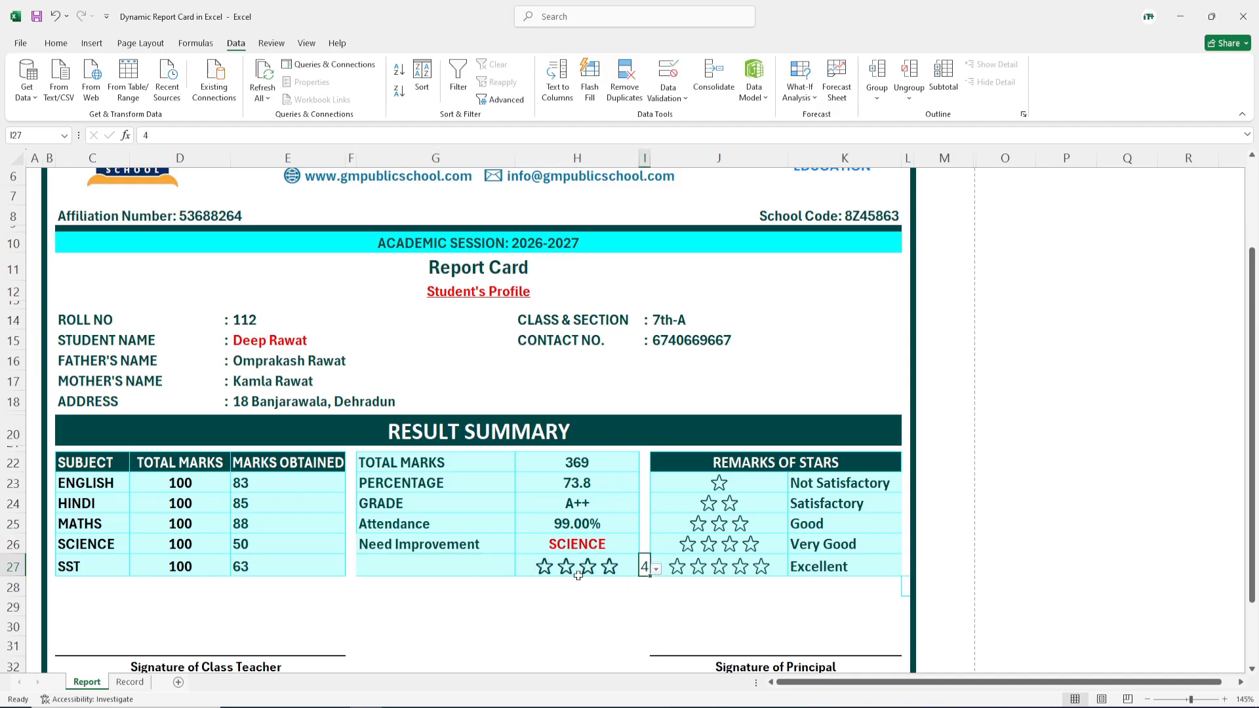
click(413, 571)
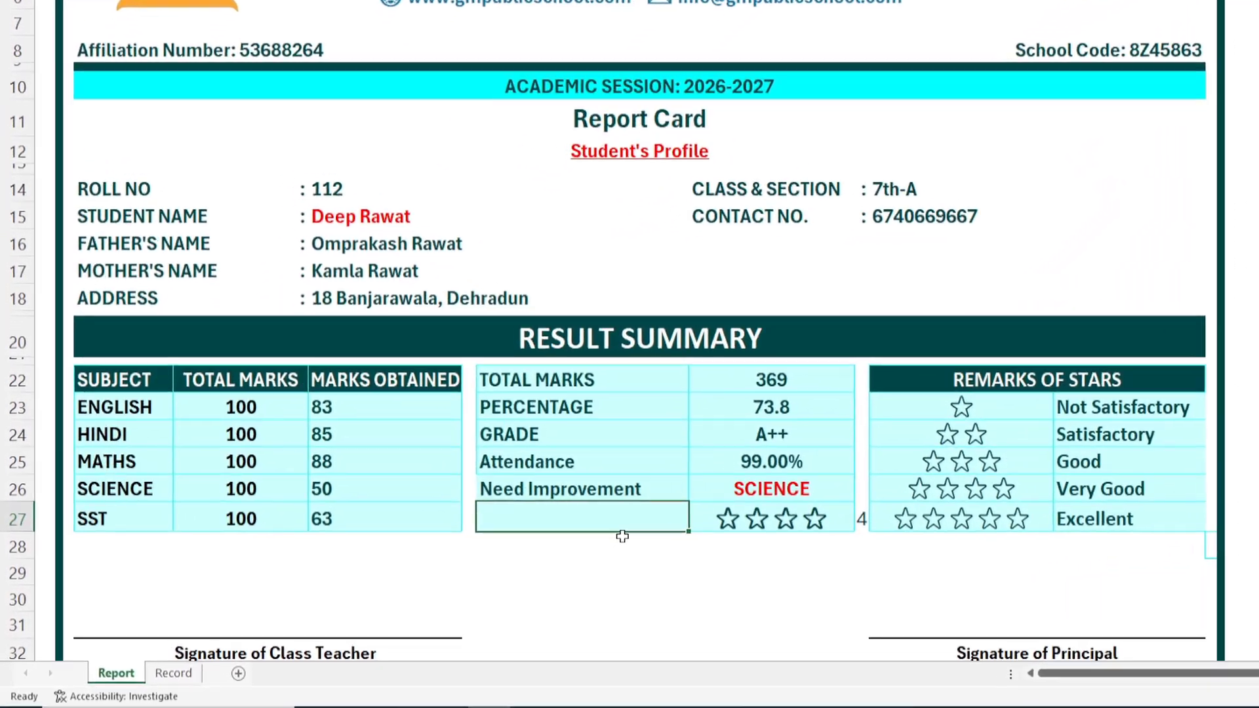
Step: Enter =VLOOKUP(I27,'Record'!P2:Q6,2,0) in G27 so the remark reads Very Good
text(=)
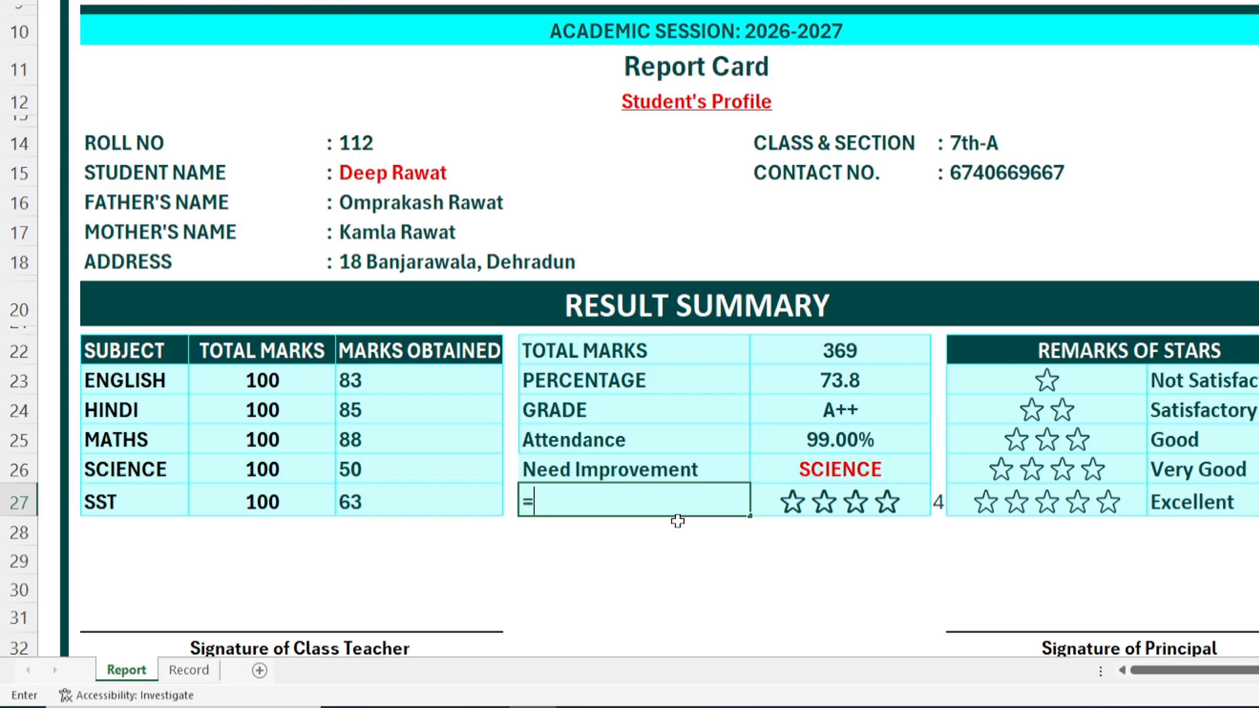
text(VL)
key(Tab)
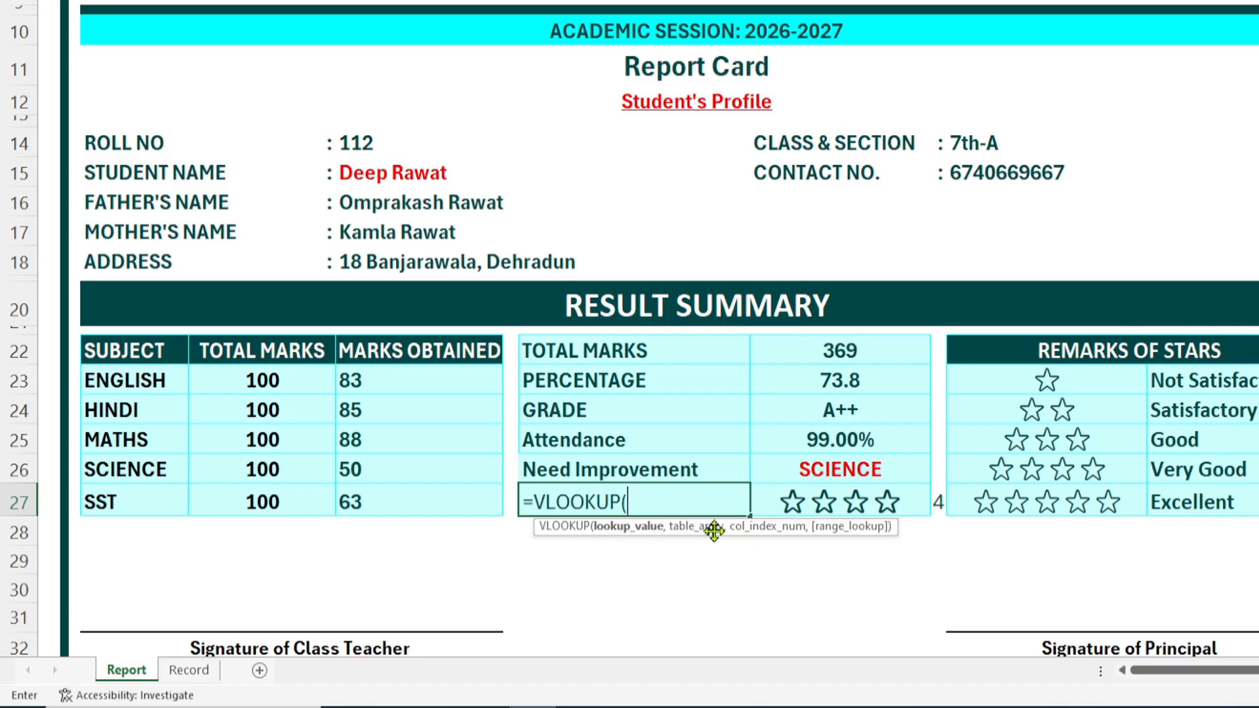
click(939, 502)
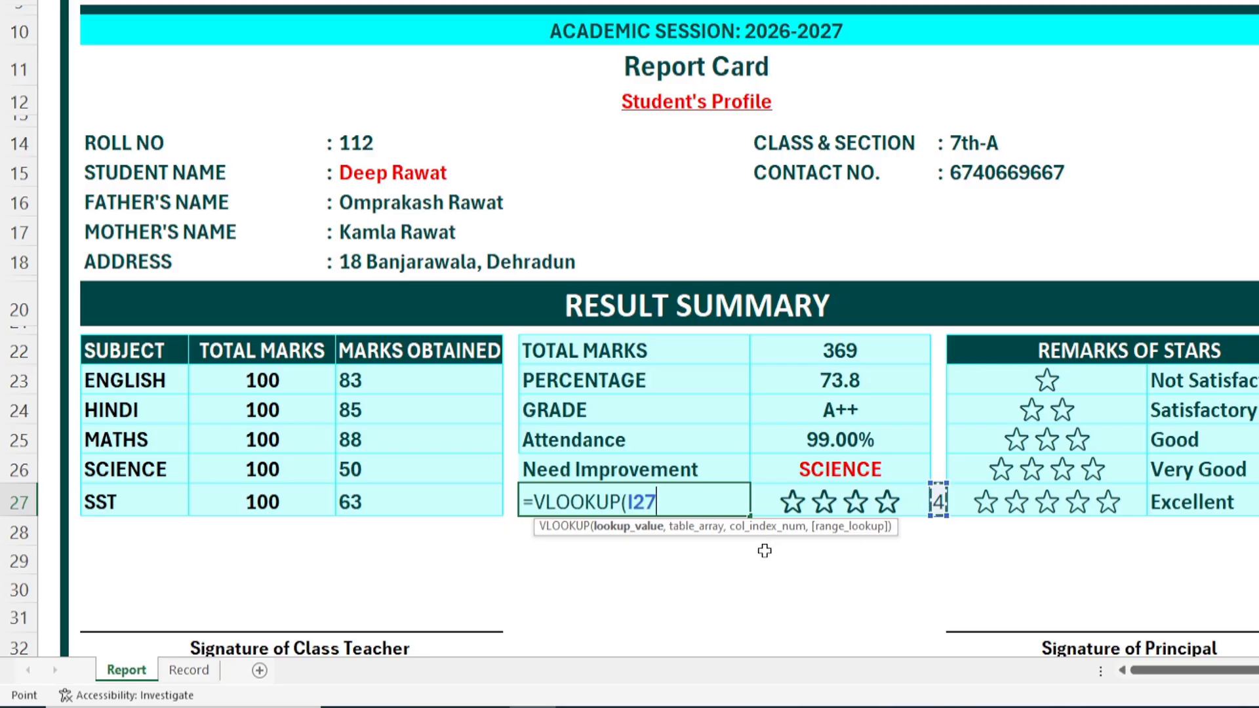
text(,)
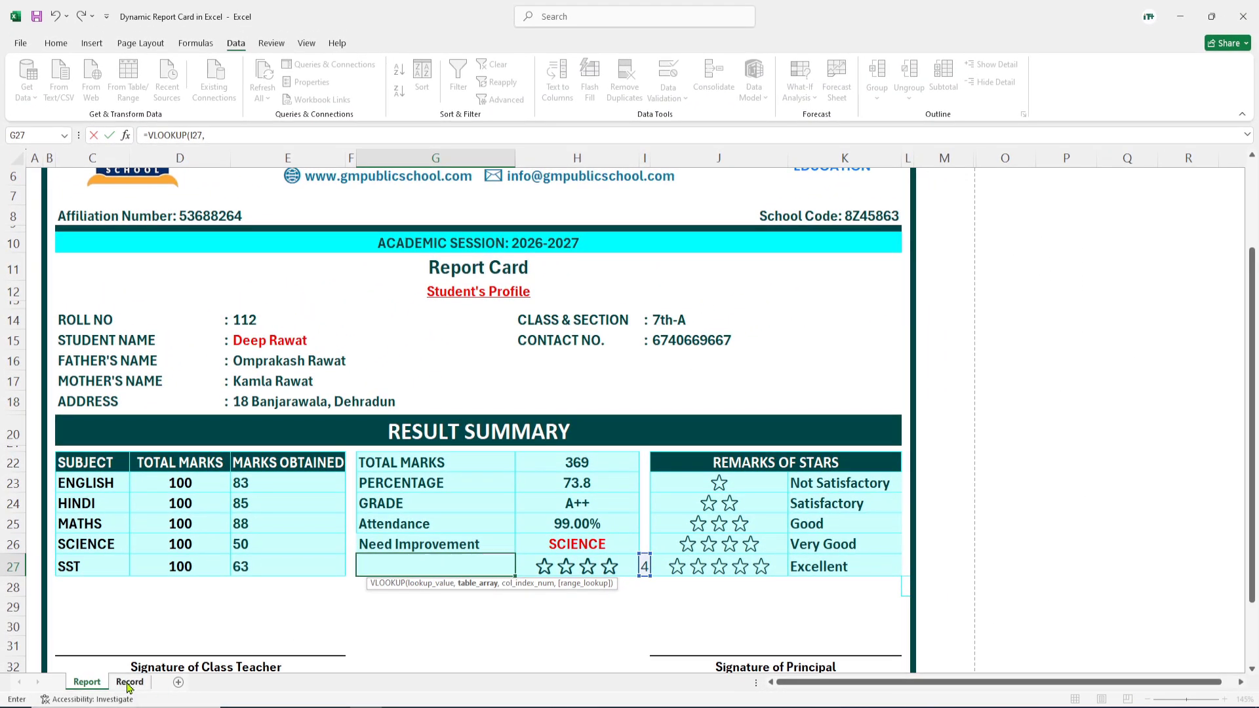
click(129, 681)
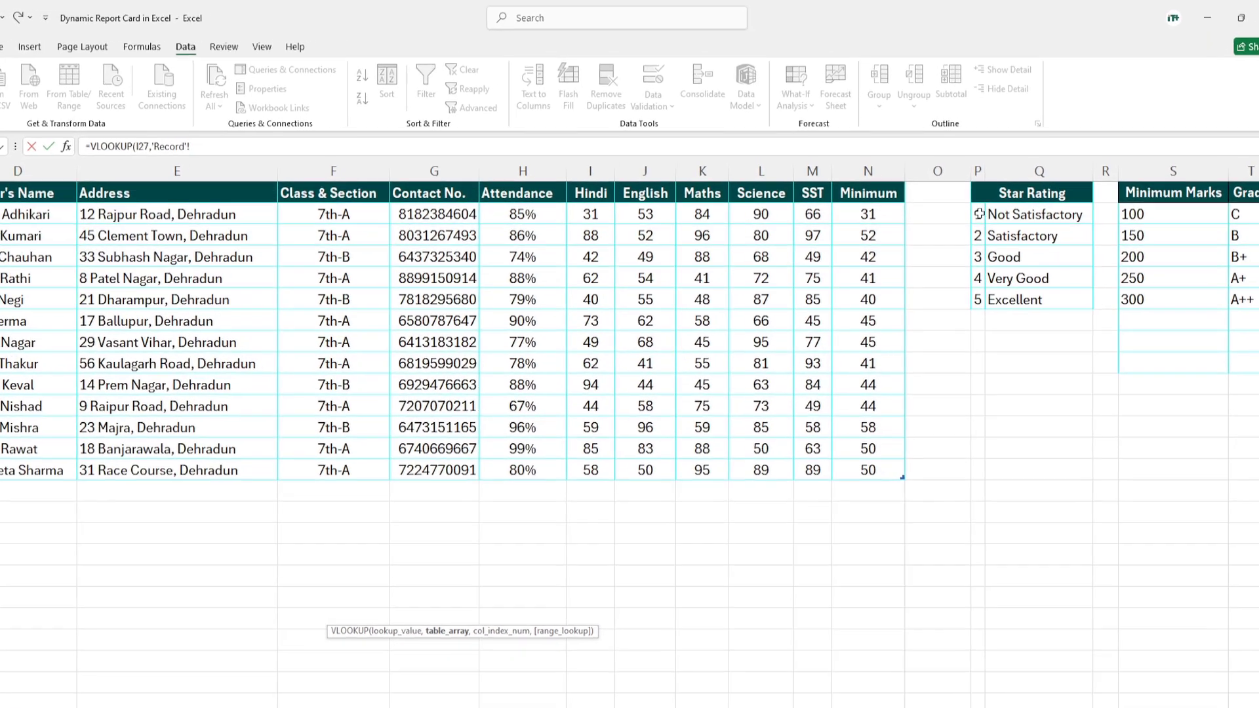
drag(978, 194, 1018, 273)
drag(1048, 324, 1048, 324)
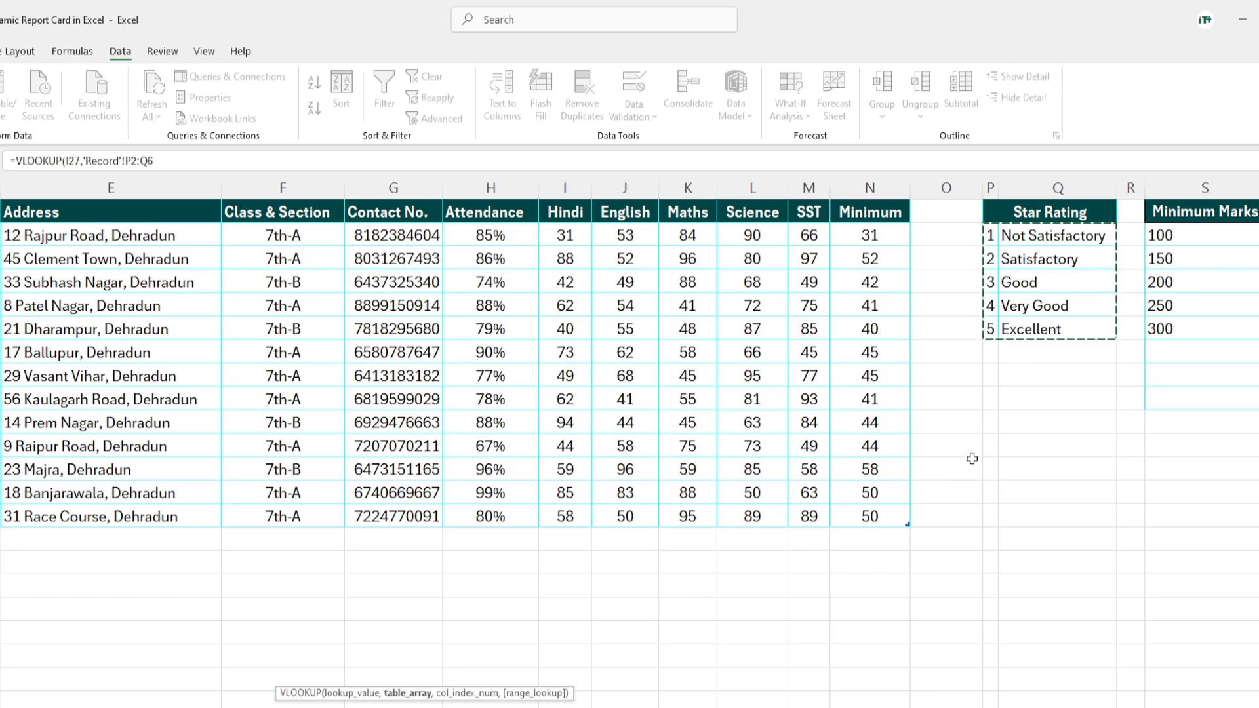
text(,2)
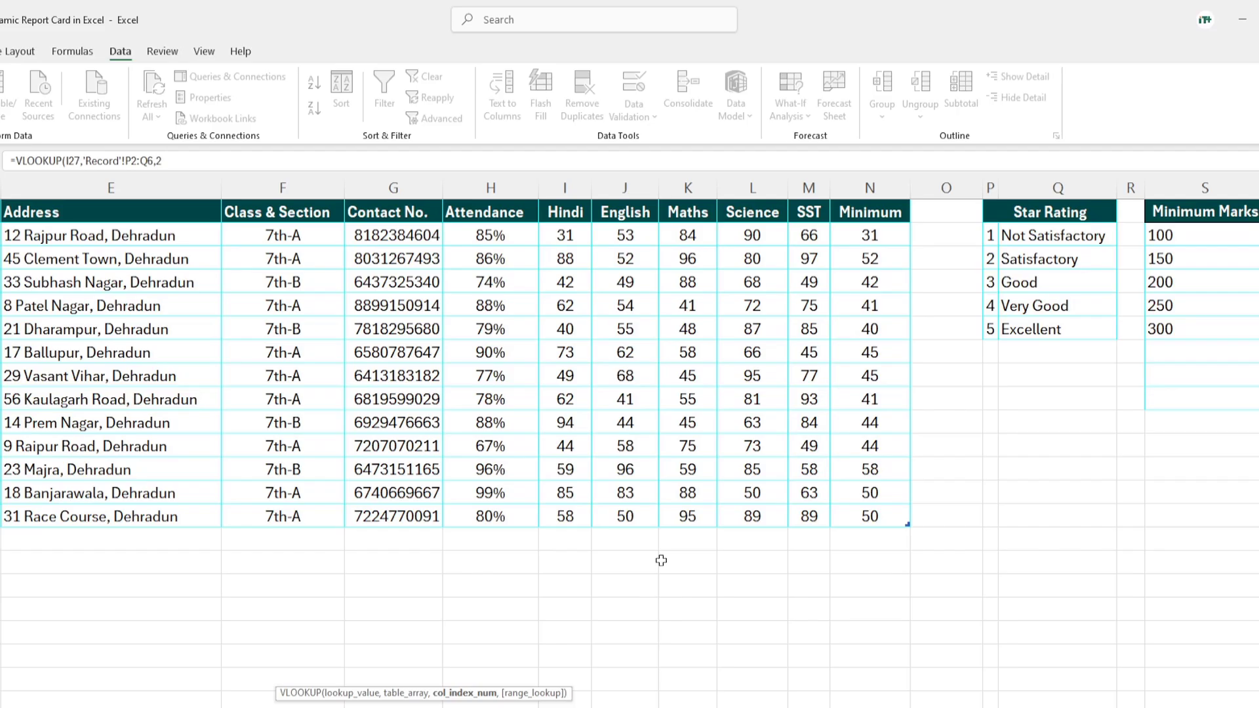
click(190, 165)
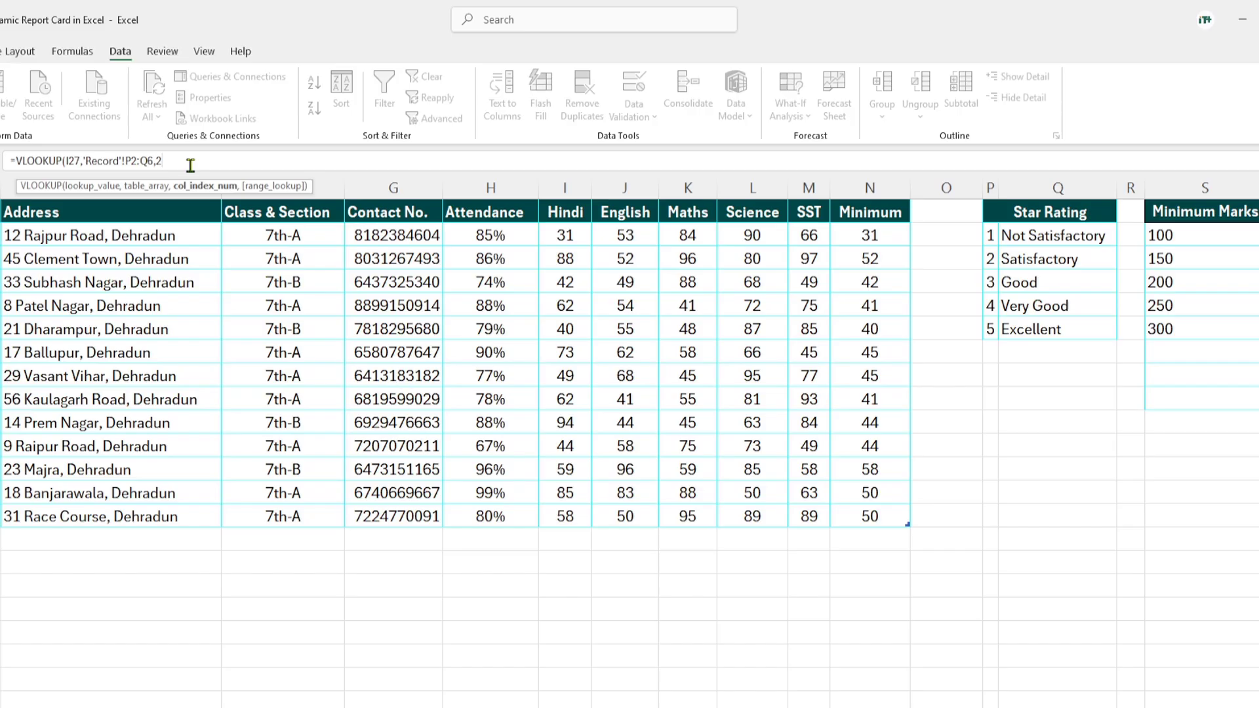
text(,)
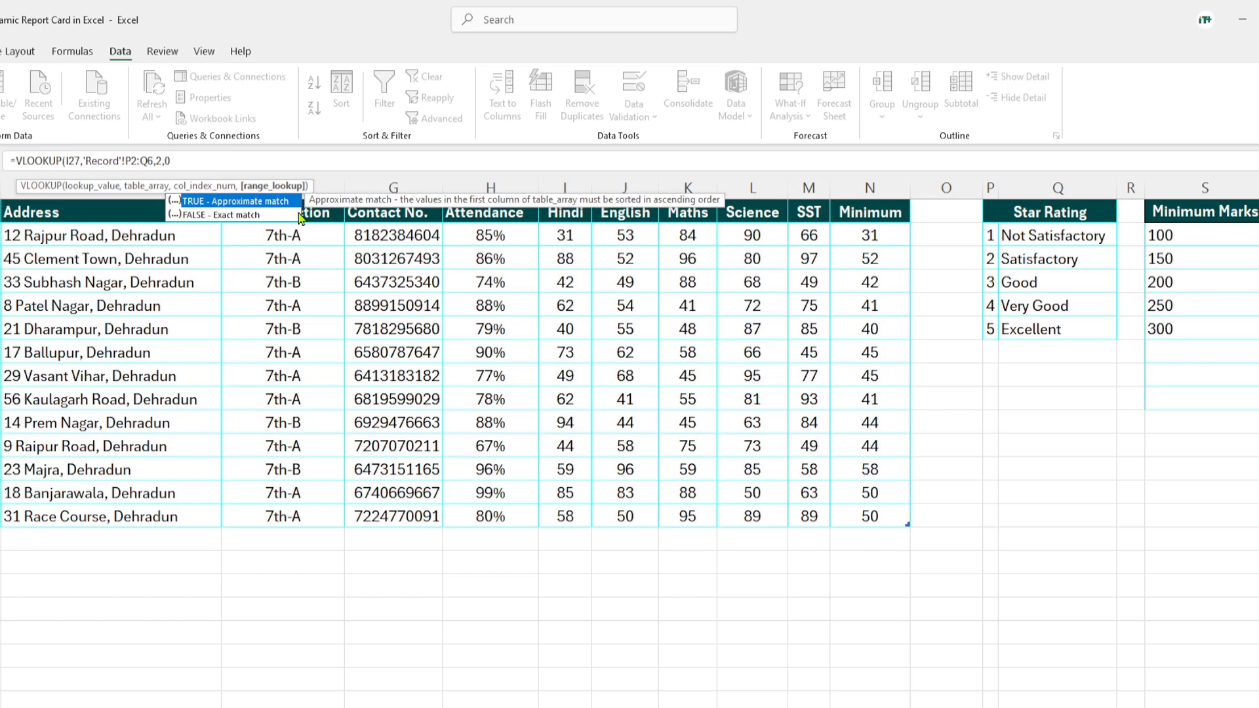
text(0))
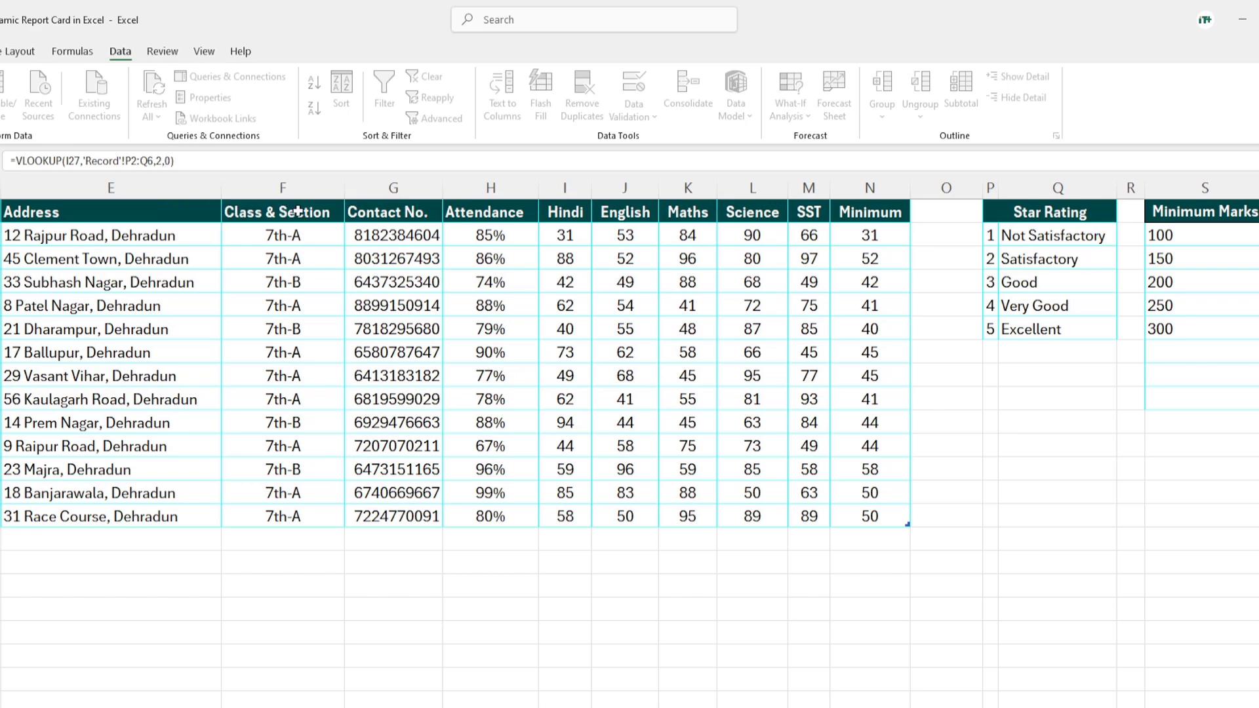
key(Return)
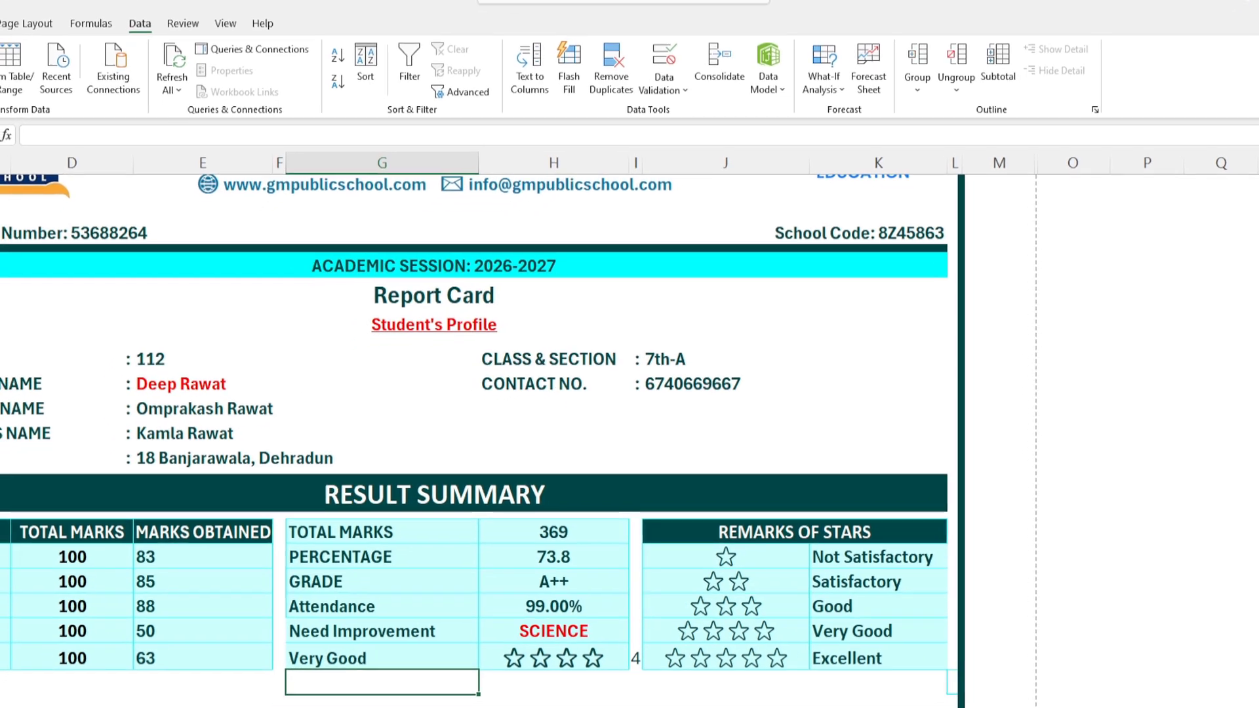
Step: Test the star rating in I27 by choosing 1, then 5 from its dropdown
click(635, 658)
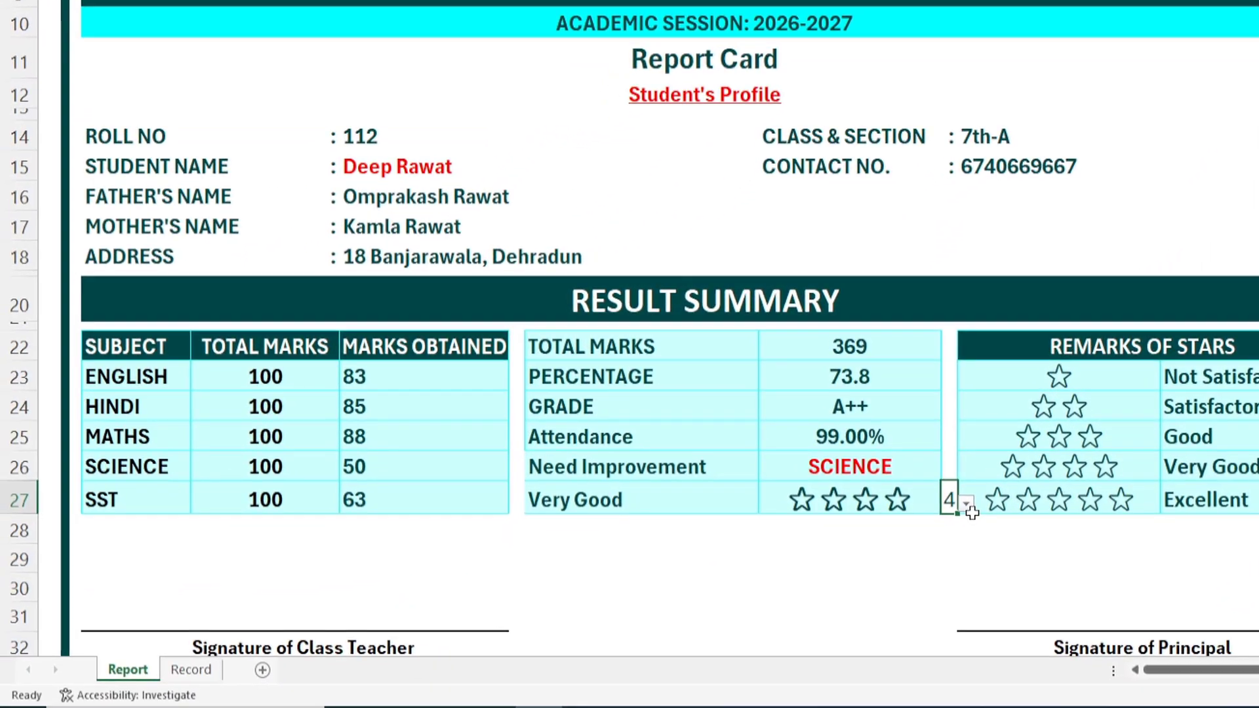
click(967, 503)
click(946, 527)
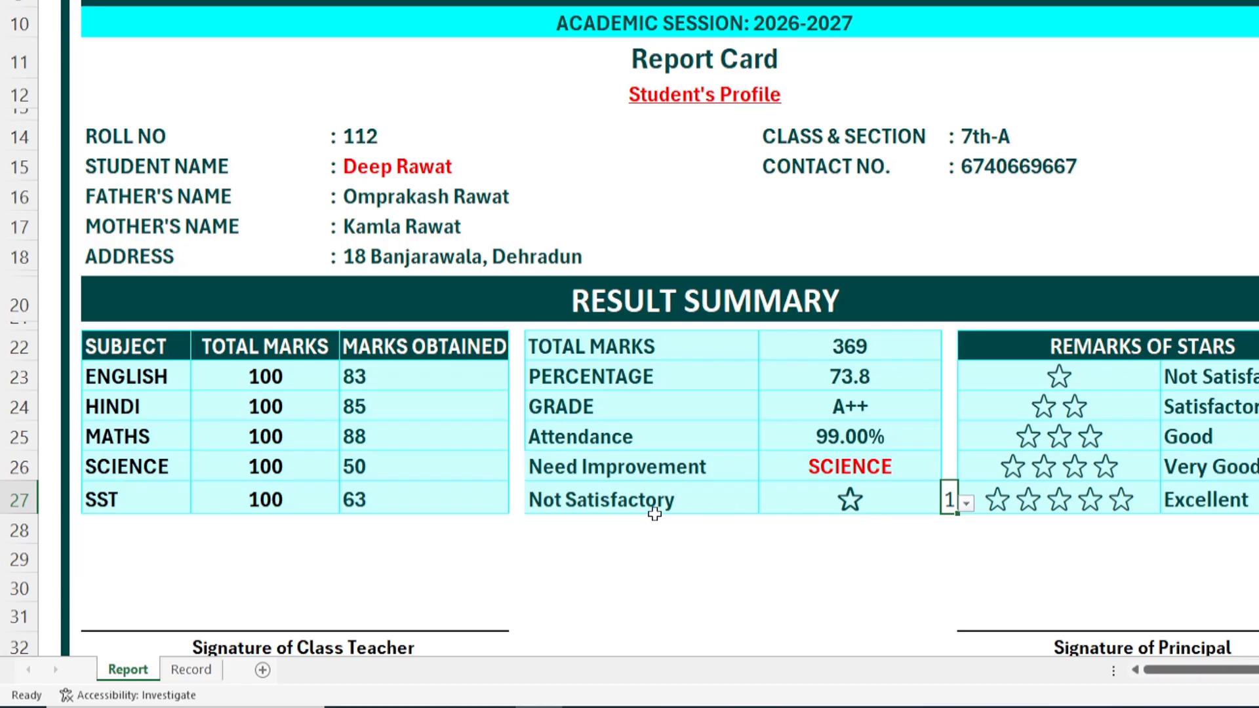
click(967, 504)
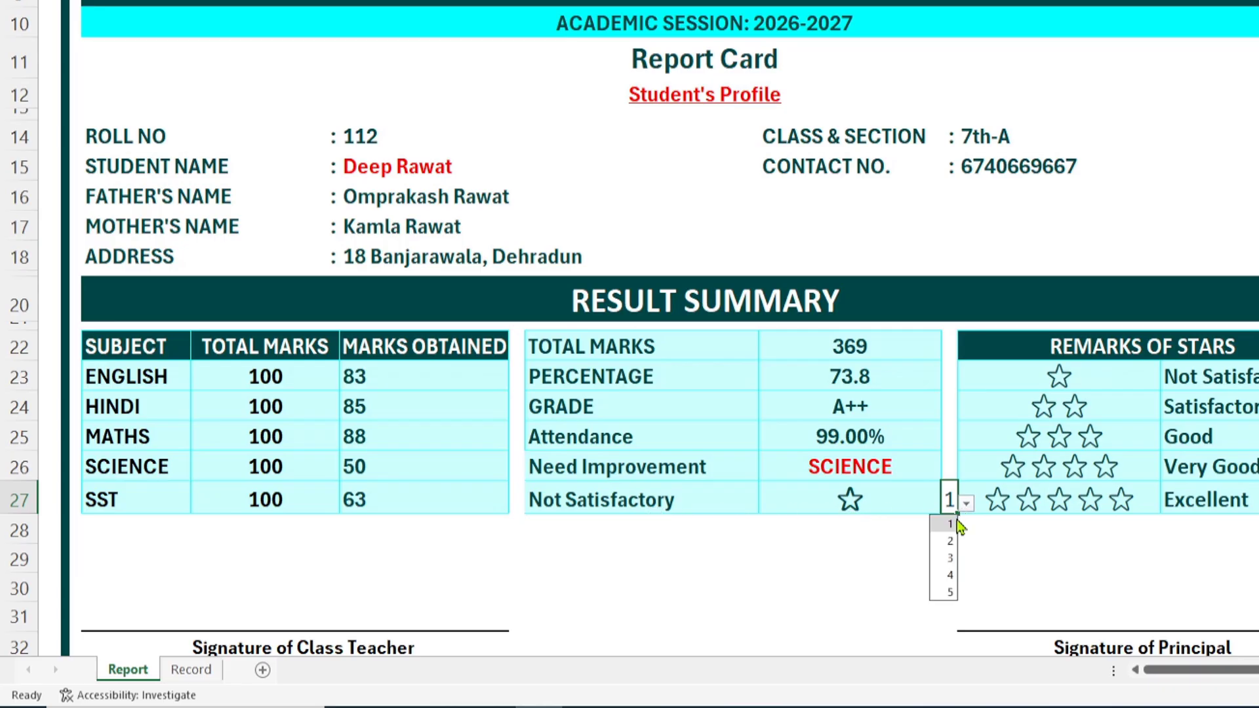
click(944, 592)
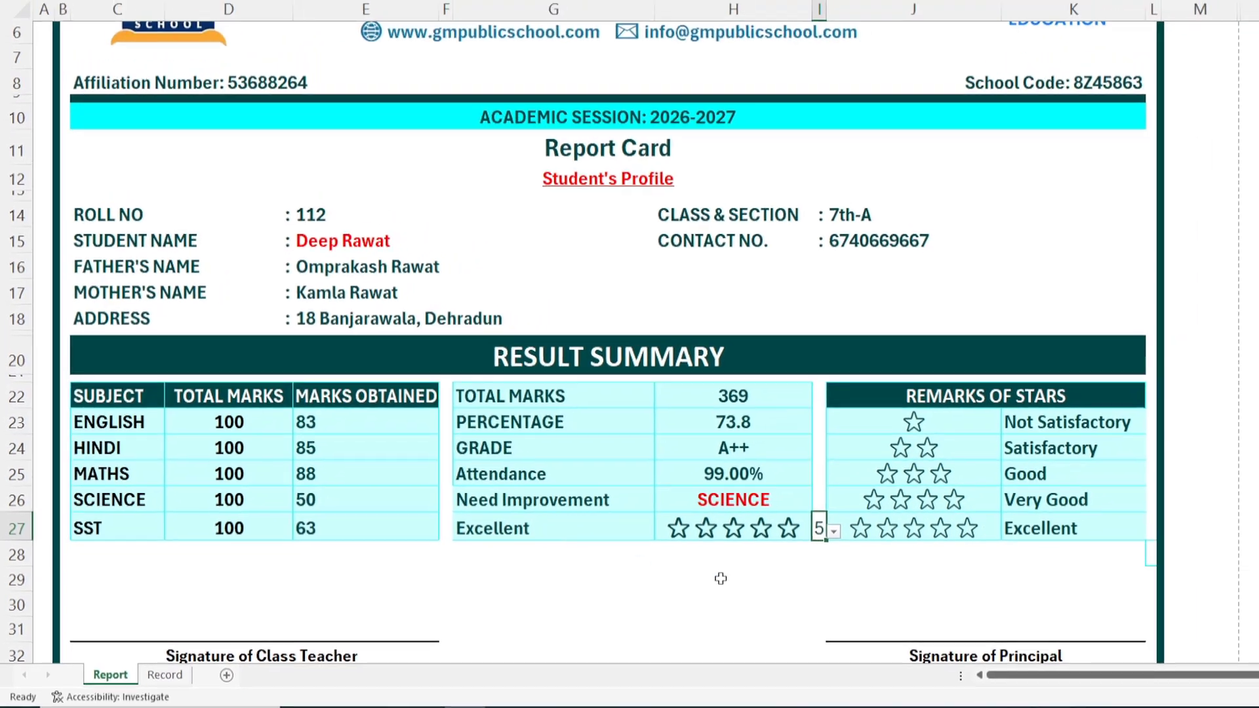
click(961, 559)
Step: Hide the rating number in I27 by giving it a white font colour
click(740, 545)
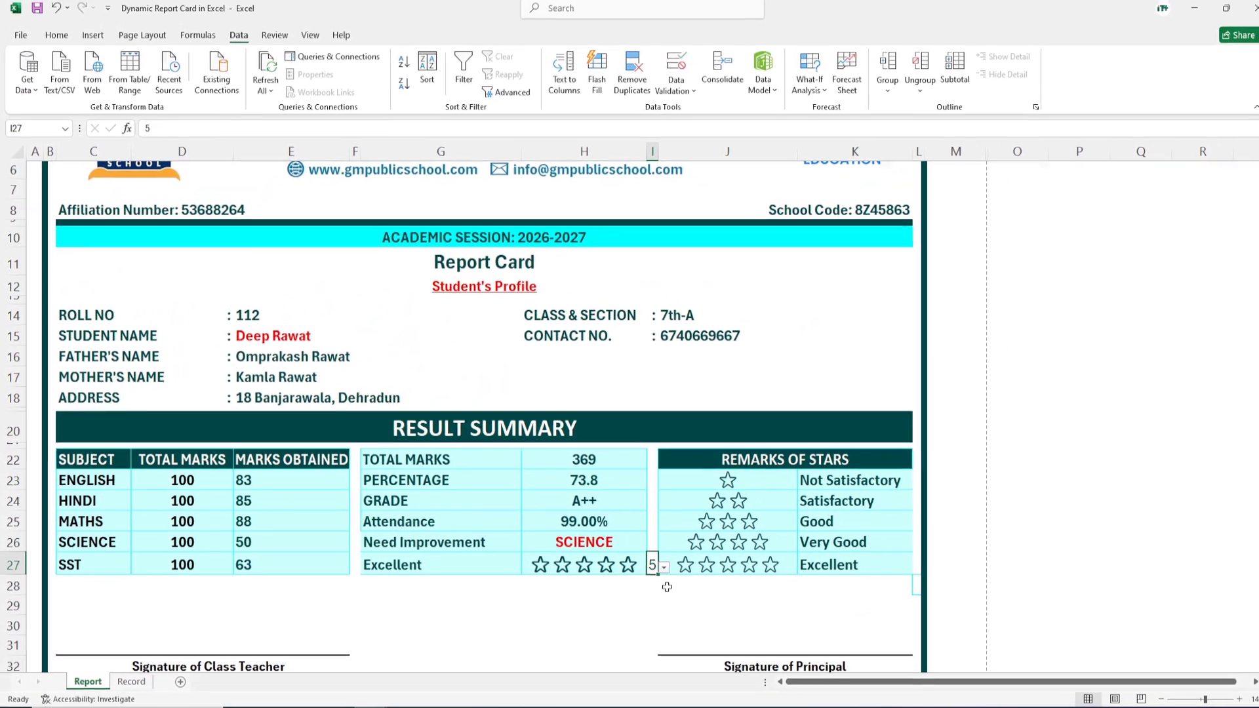
click(64, 46)
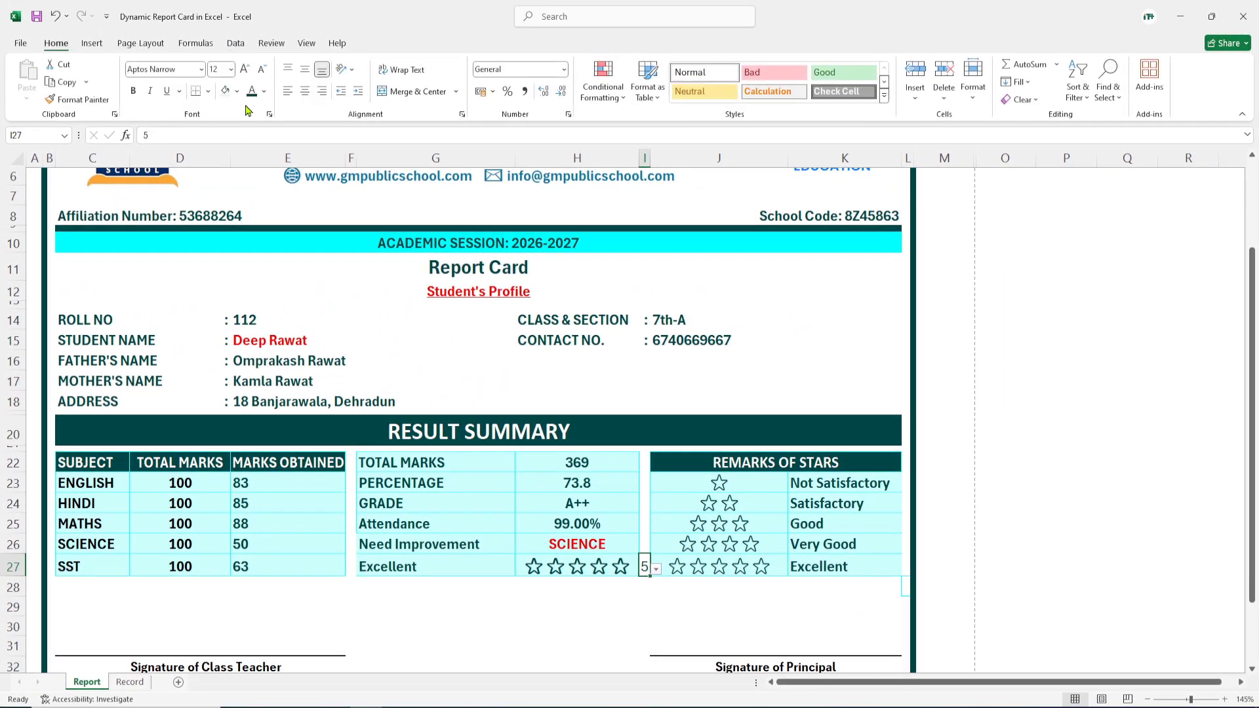
click(264, 91)
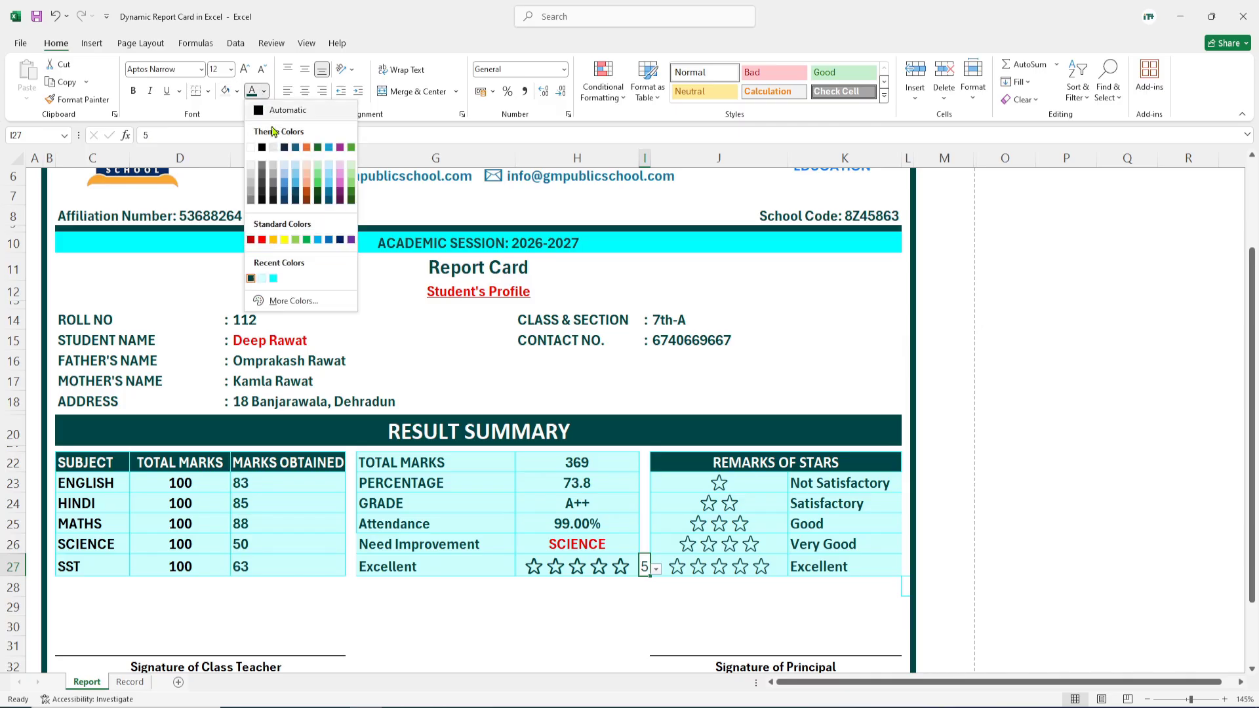
click(251, 148)
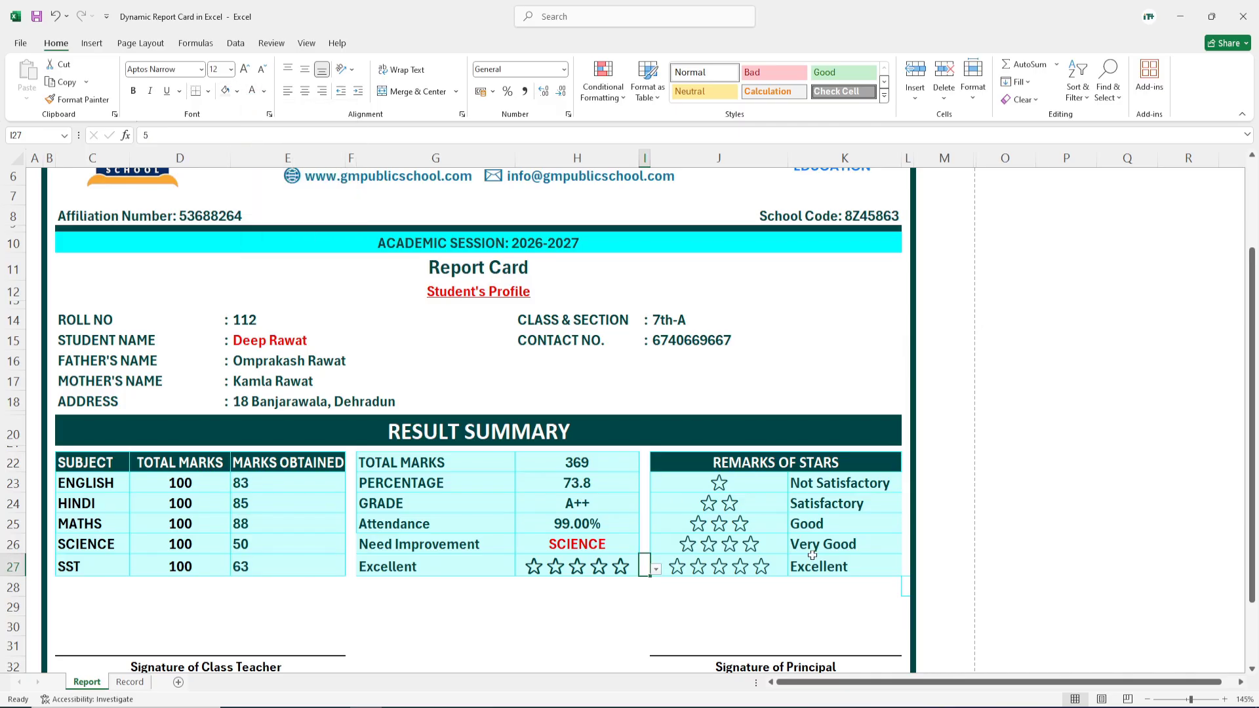
click(874, 599)
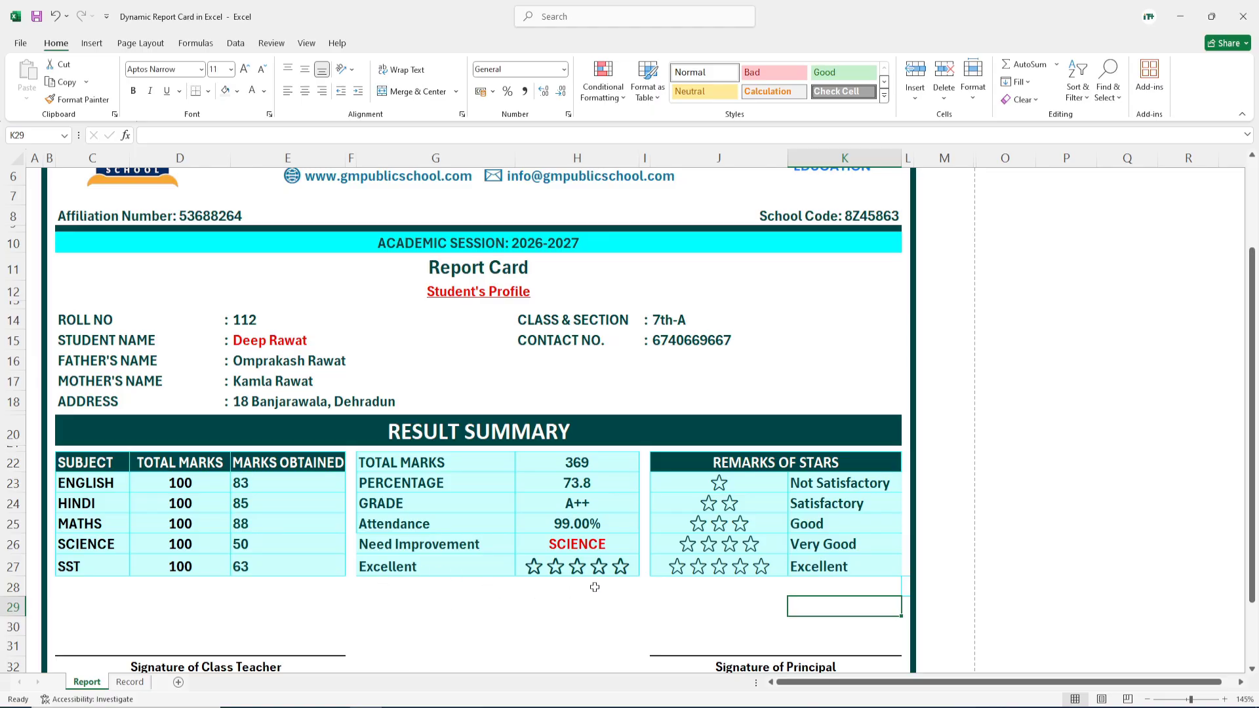
Step: Set the I27 rating to 4 so four stars and Very Good appear
click(646, 571)
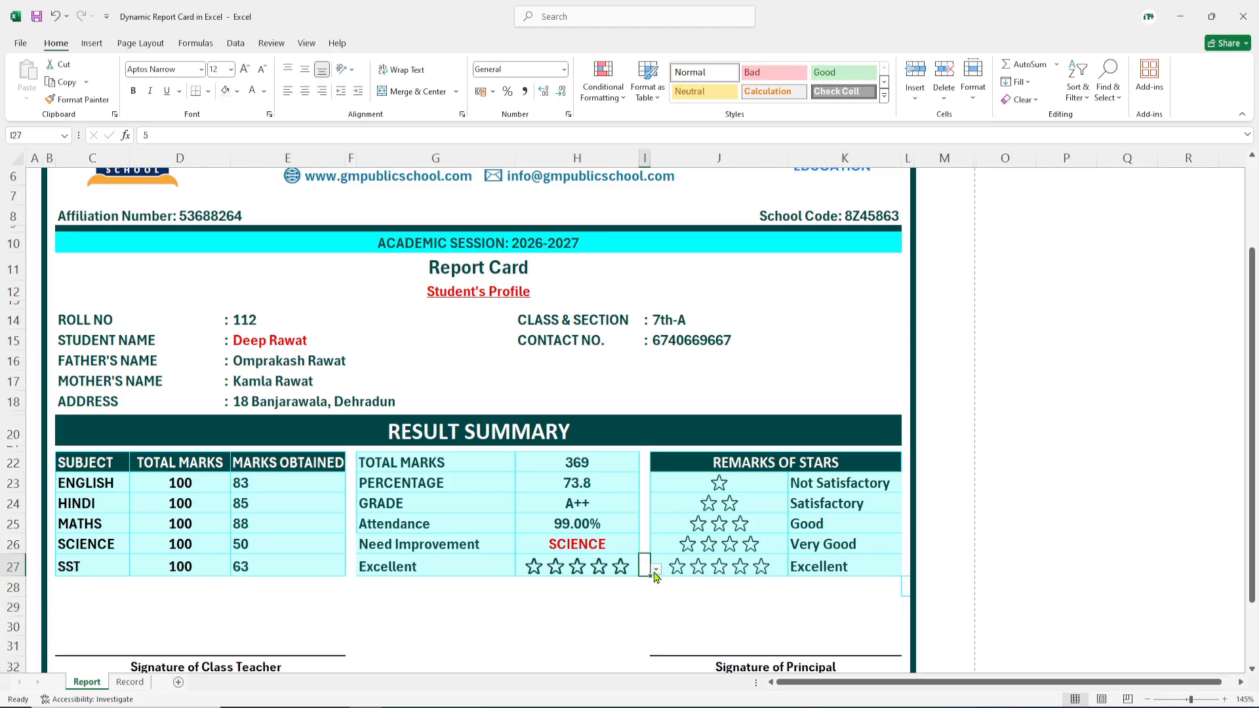
click(655, 569)
click(646, 620)
click(733, 612)
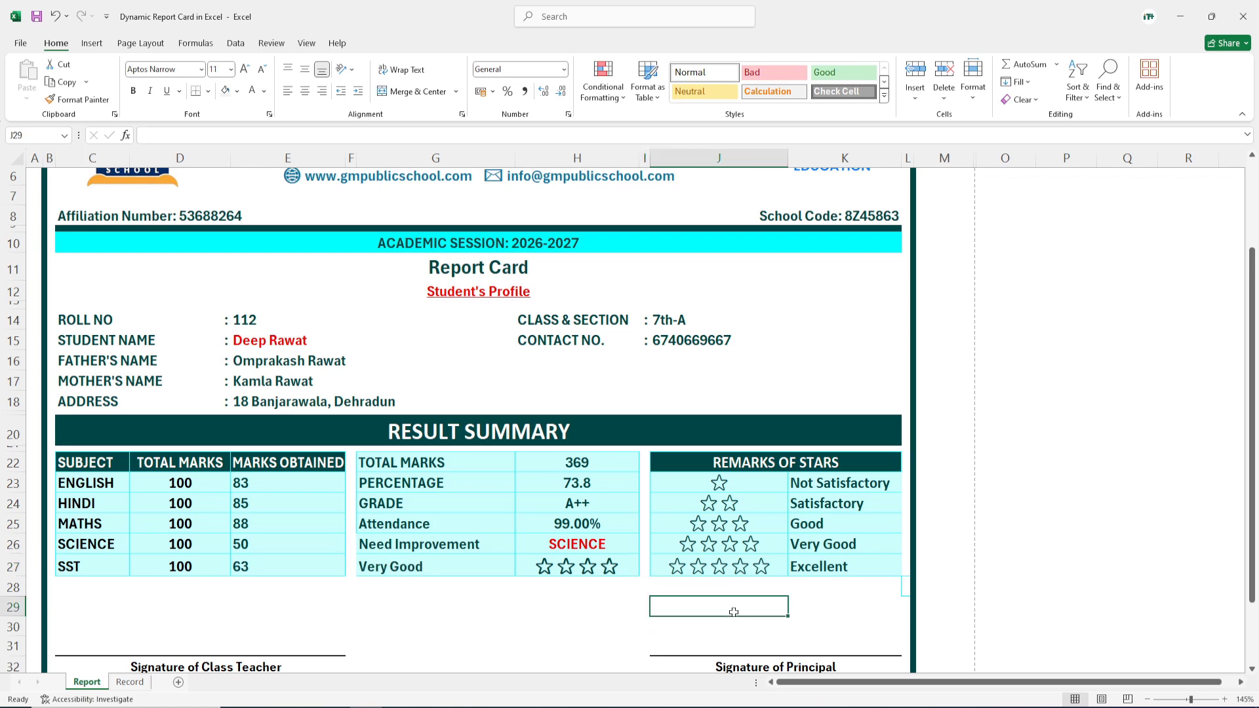
scroll(497, 598, down, 2)
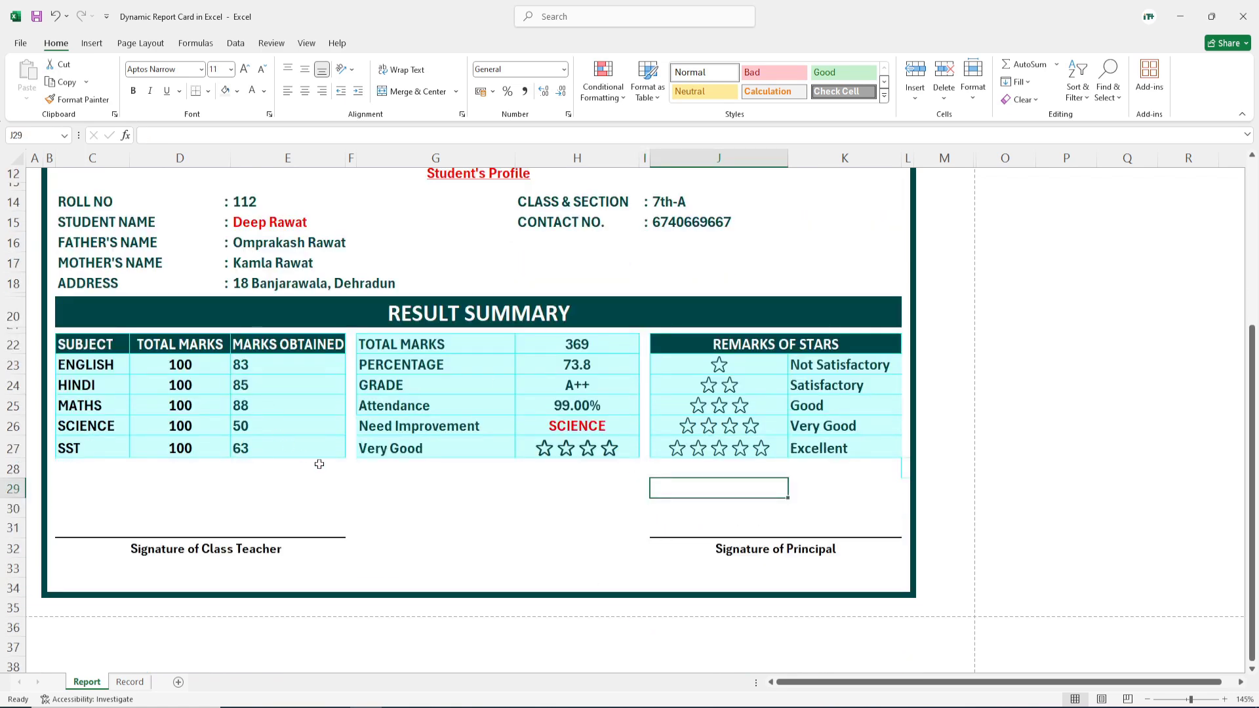
scroll(320, 464, up, 2)
Step: Choose roll number 106 in E14 to show total 304, 60.8% and 90.00% attendance
click(269, 321)
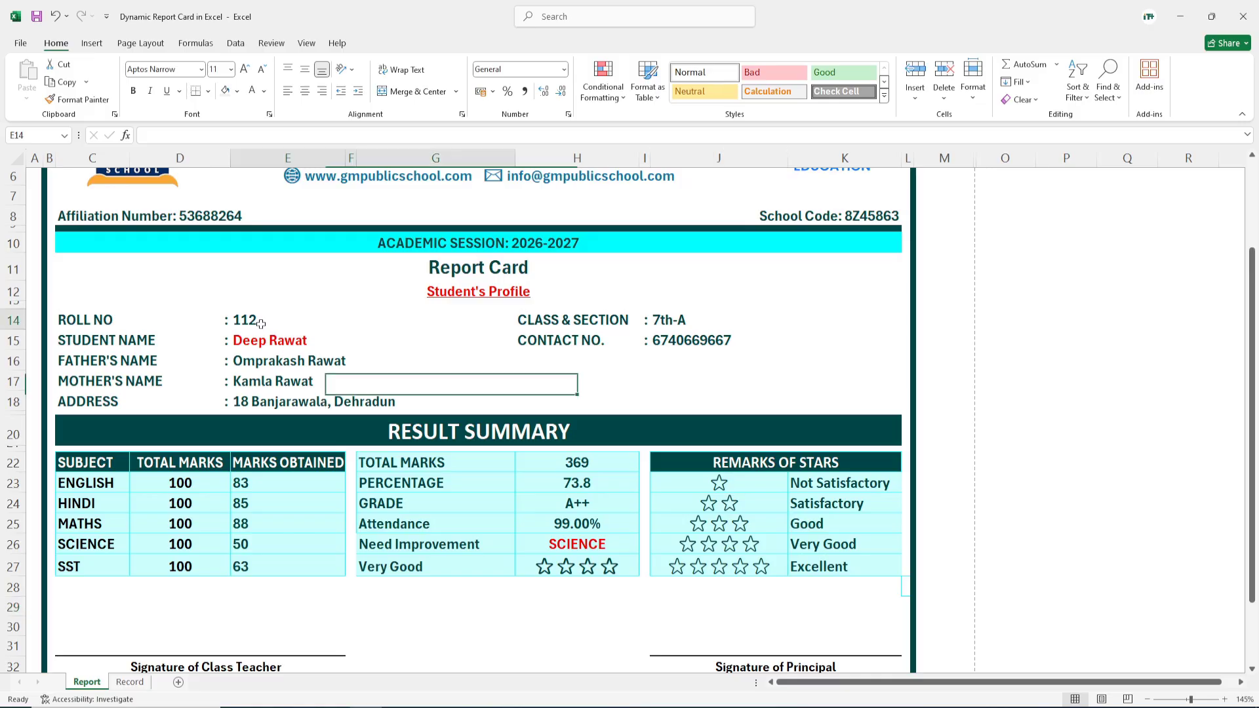
click(522, 322)
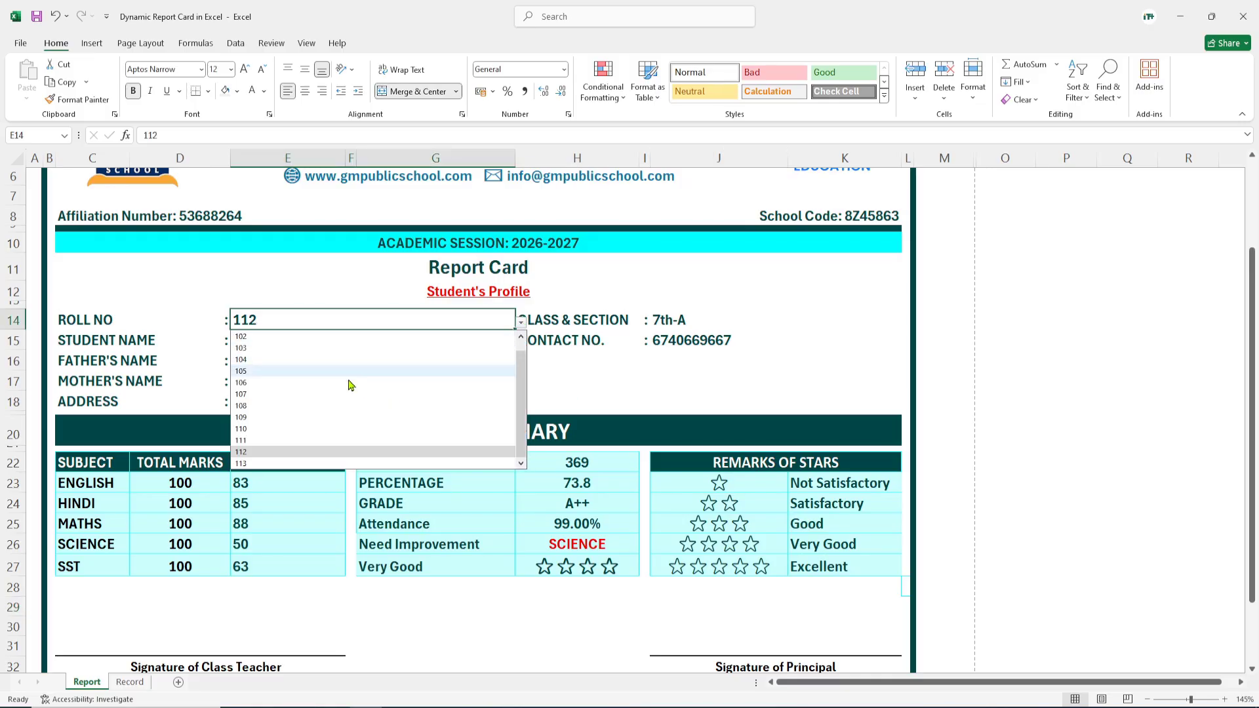
click(262, 385)
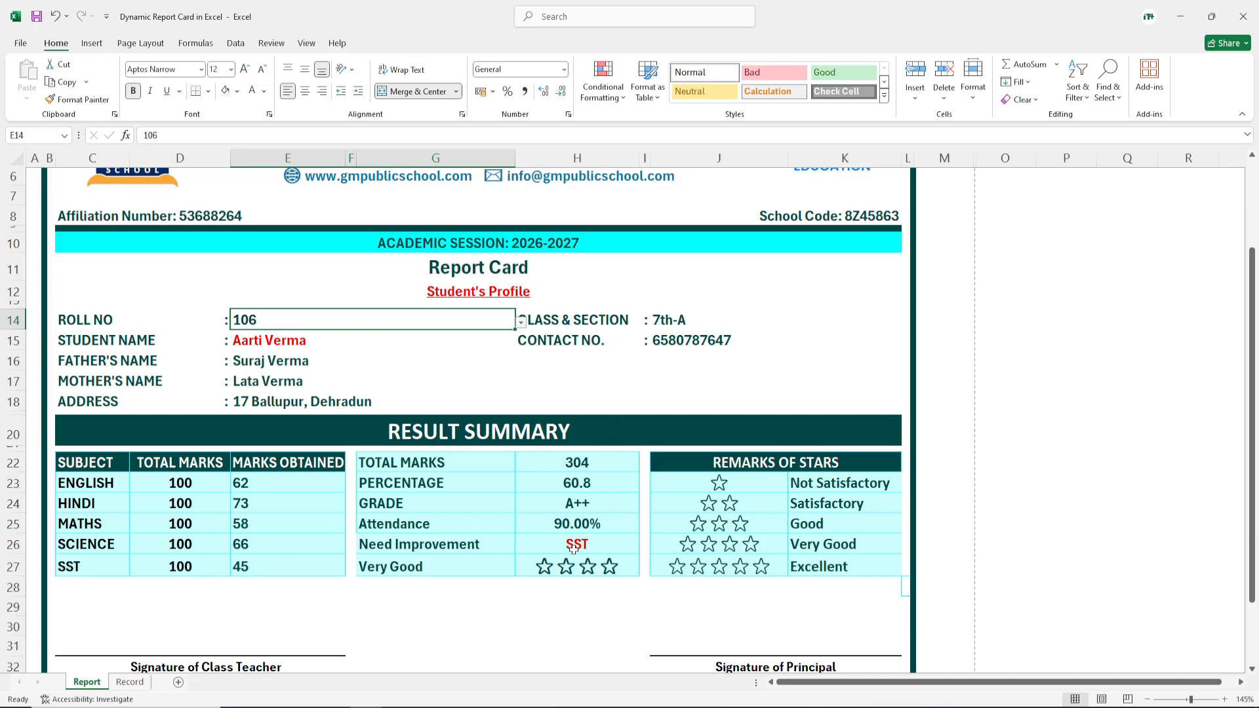
scroll(573, 549, down, 1)
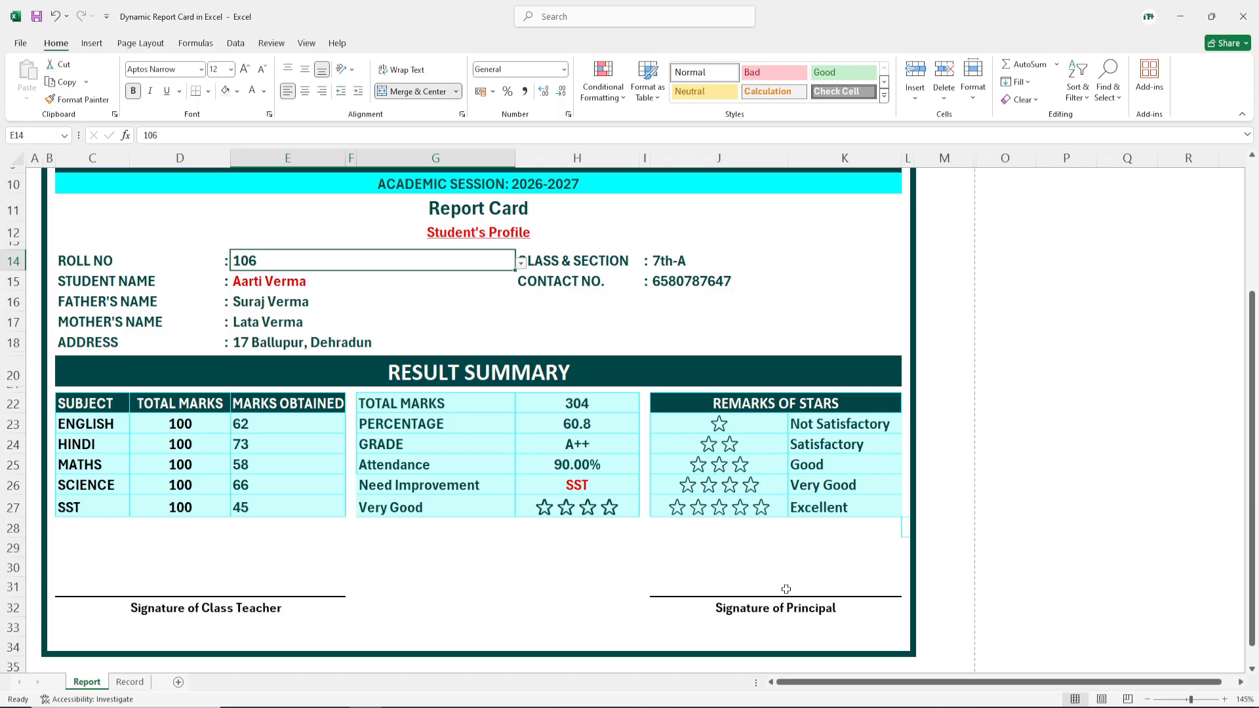
scroll(788, 588, up, 1)
scroll(413, 491, up, 2)
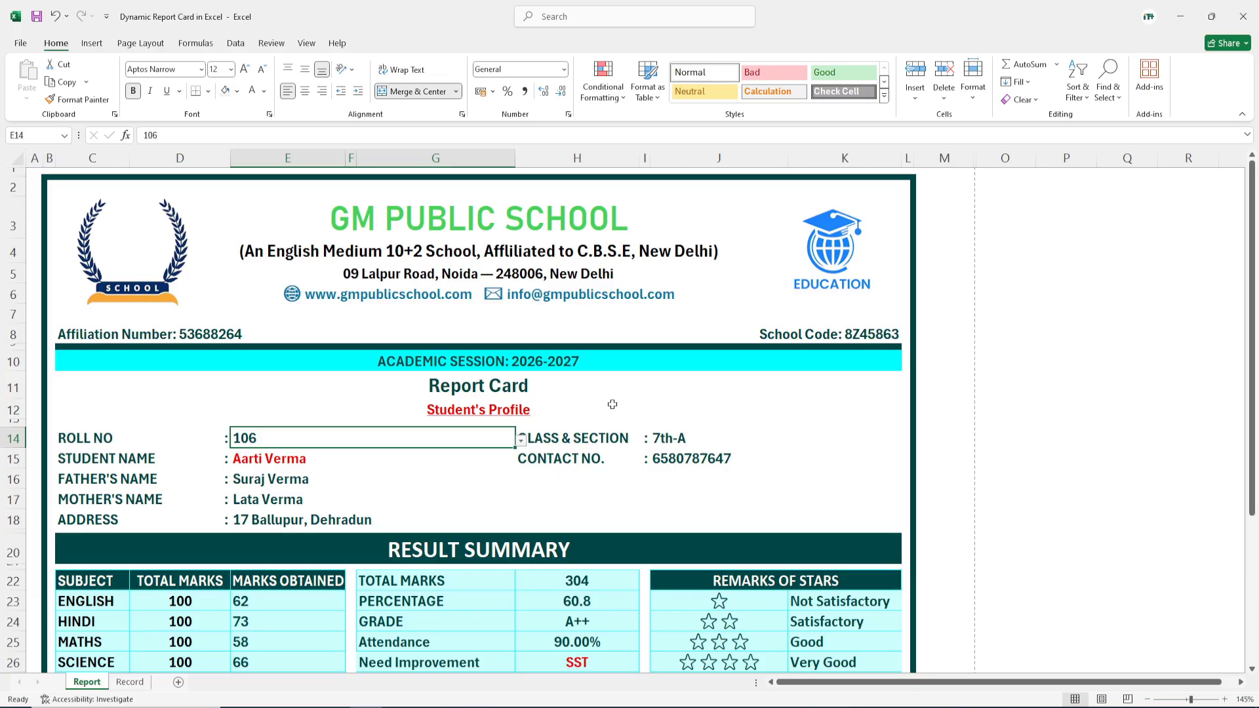
Step: Print the roll 106 report card with Microsoft Print to PDF to the Desktop, named after the student
key(ctrl+p)
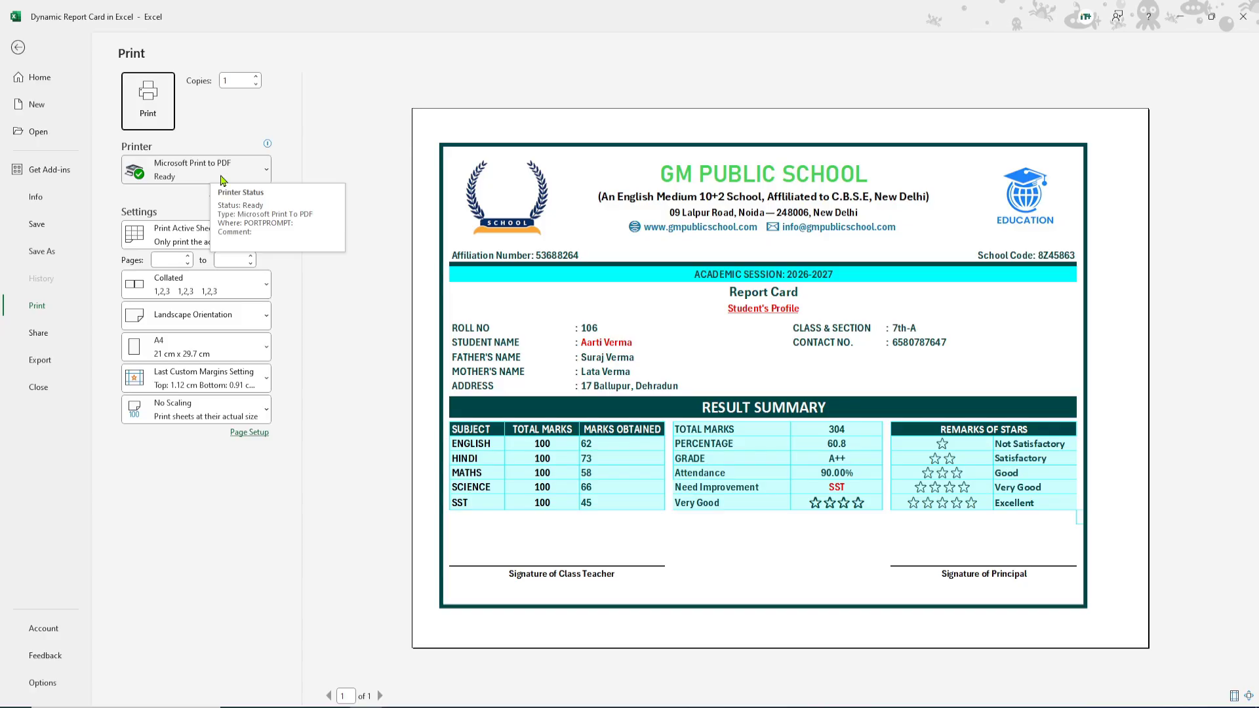
click(160, 108)
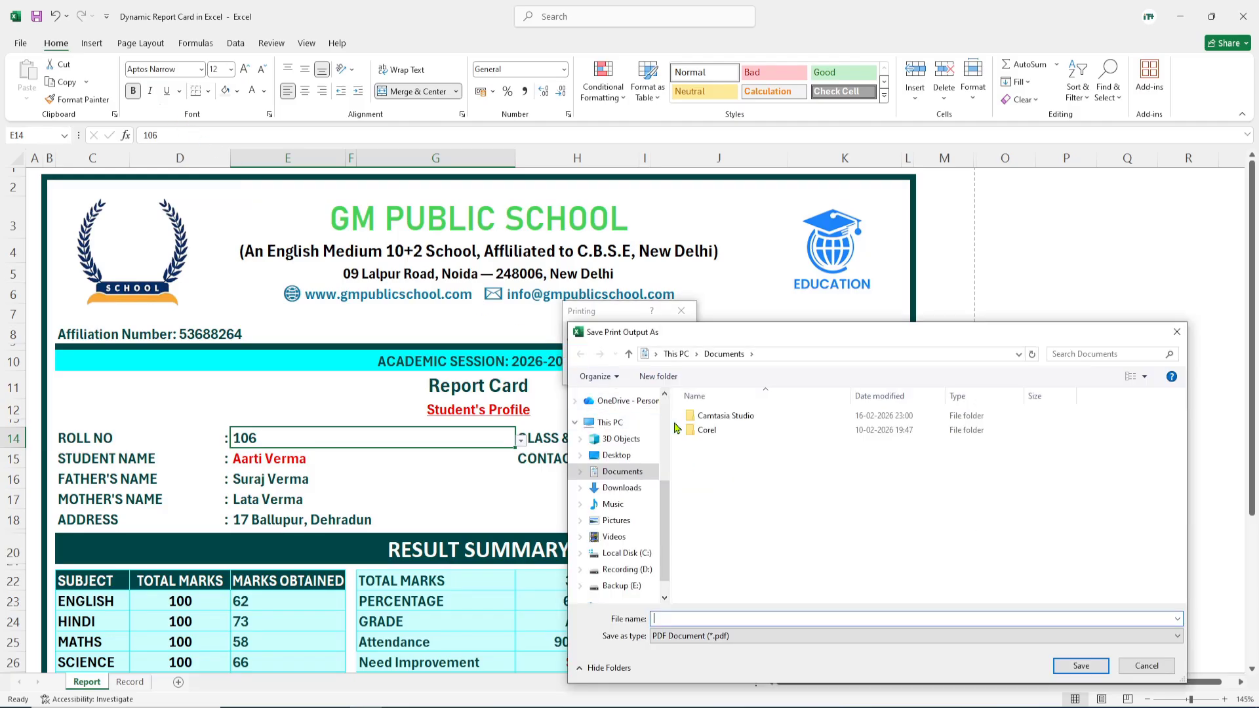
drag(754, 346, 483, 249)
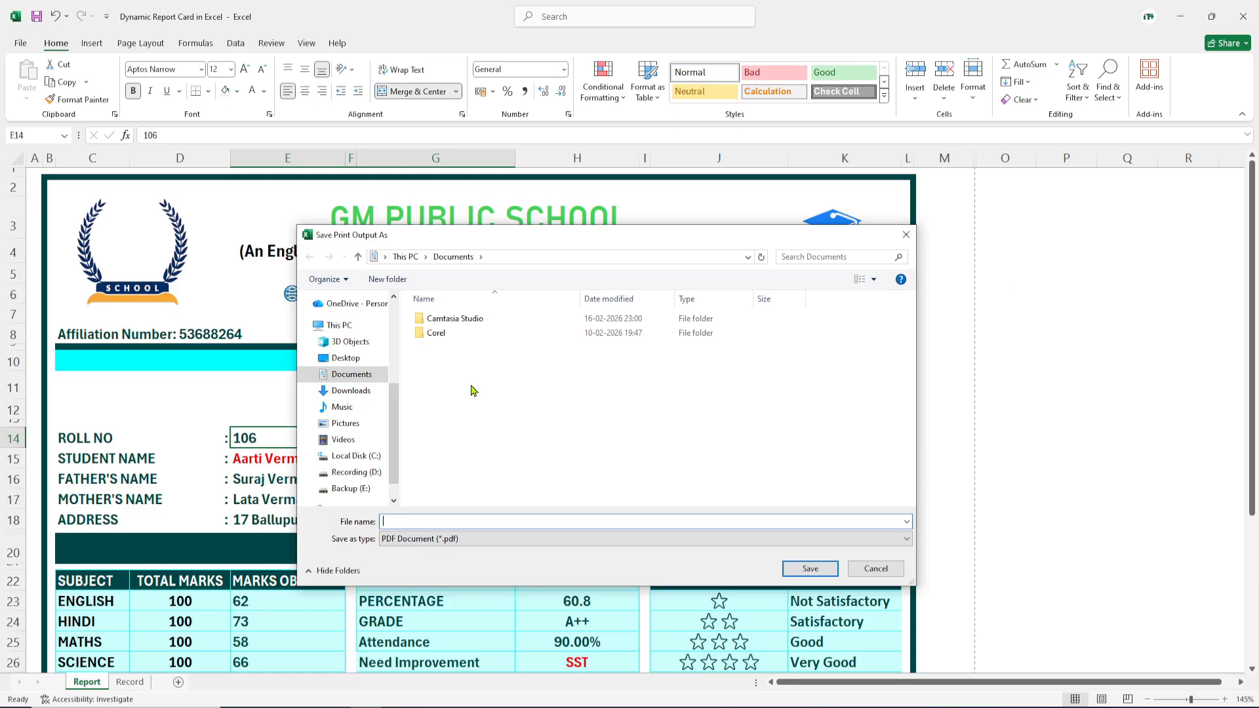
click(346, 363)
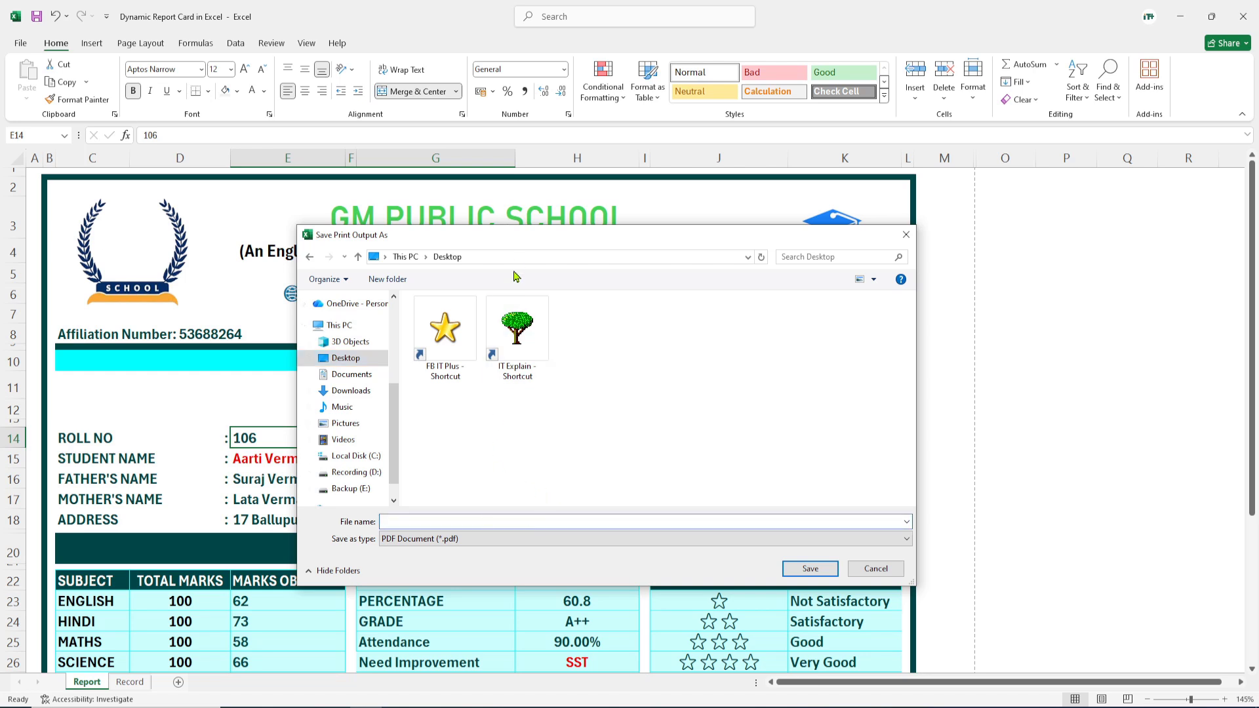
drag(518, 247, 672, 284)
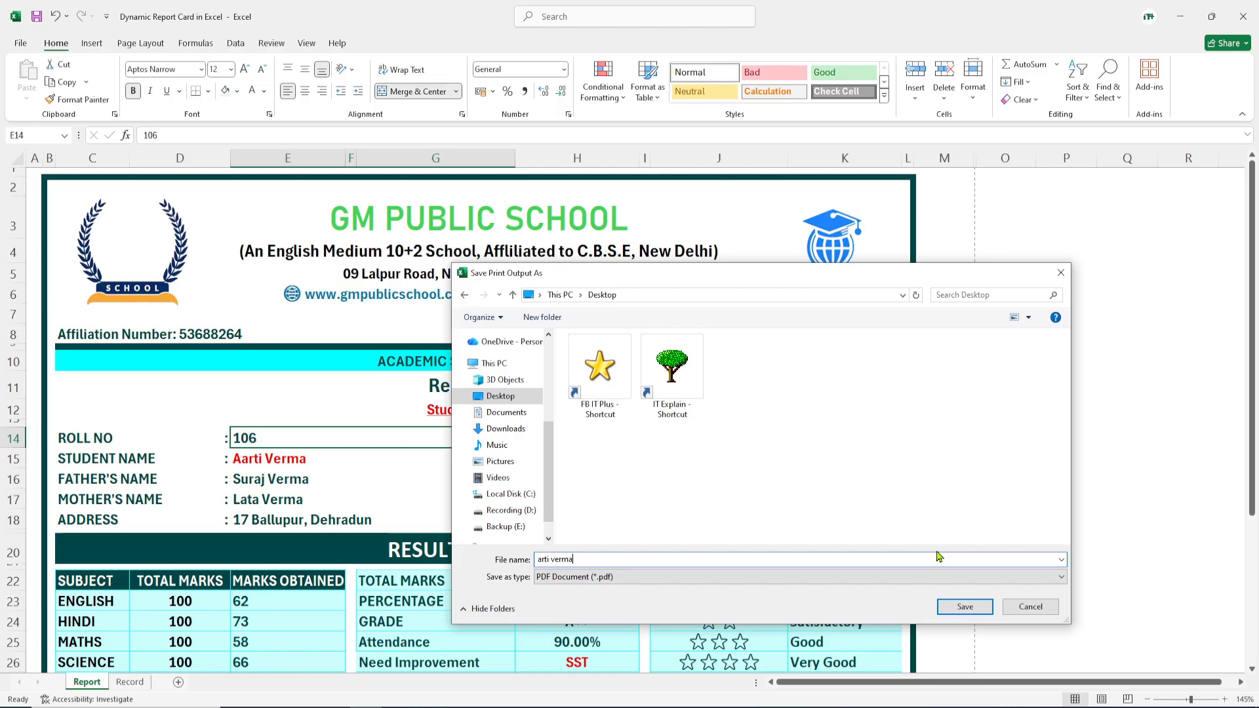
click(965, 606)
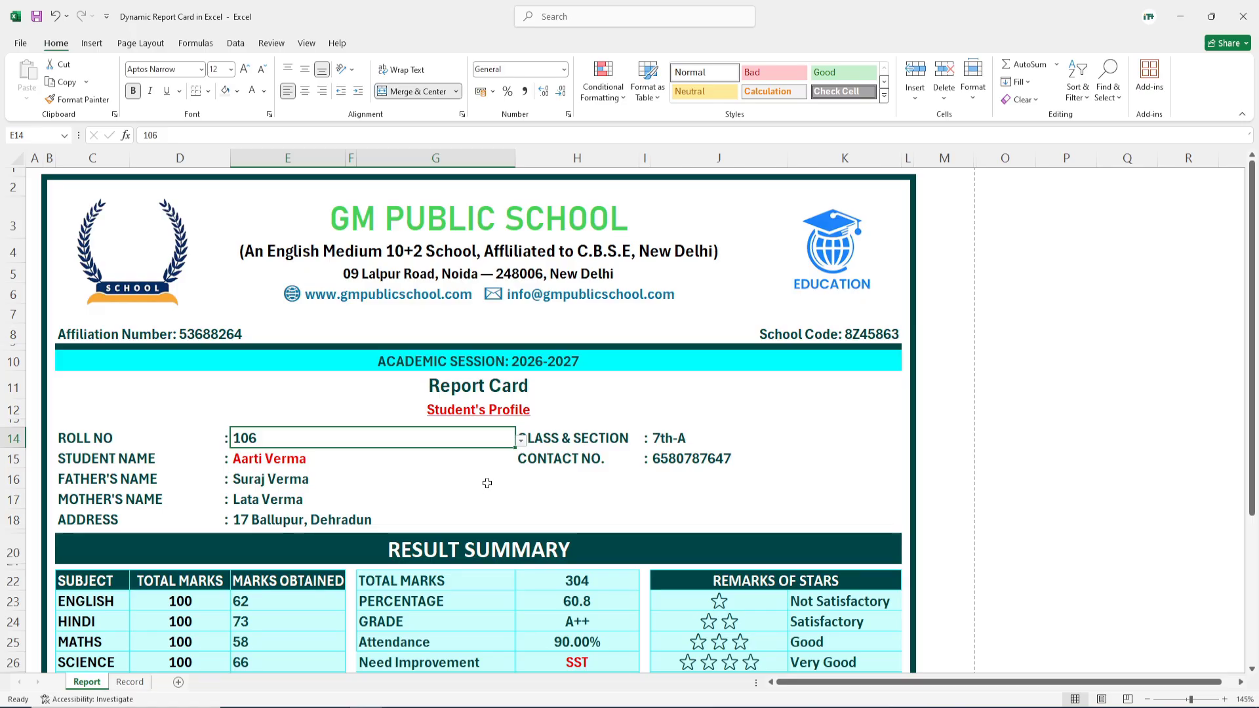
click(1179, 17)
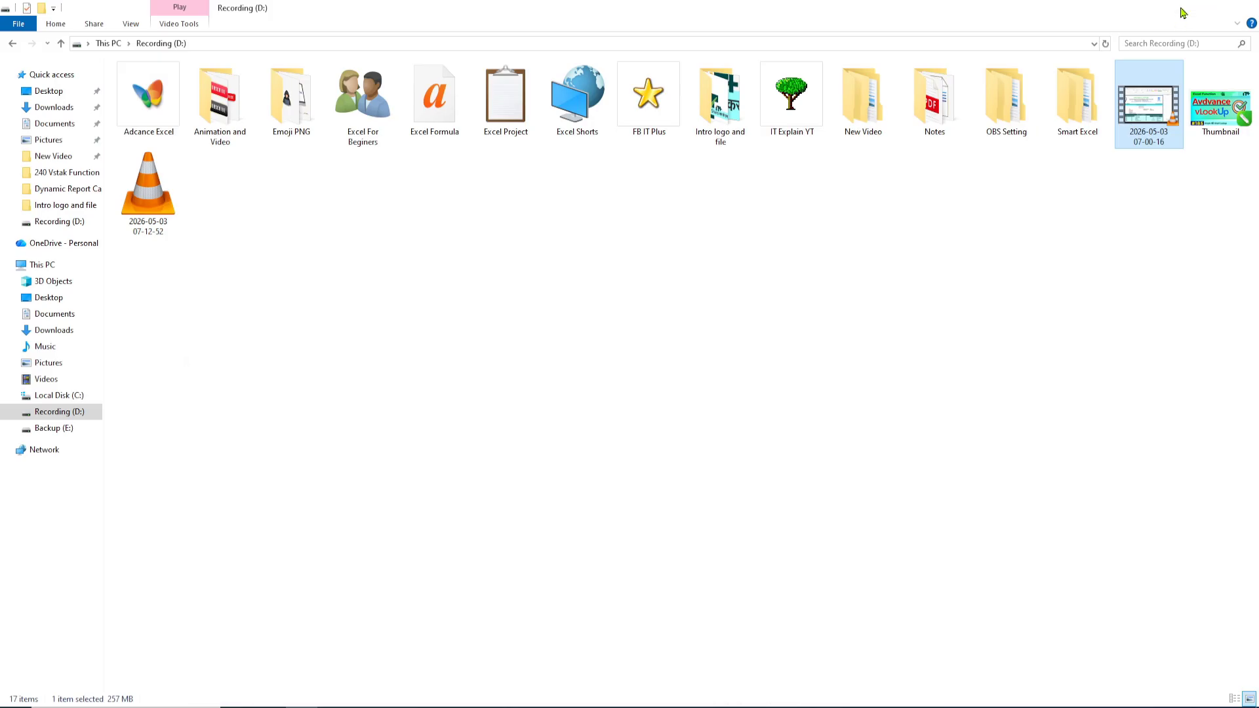
click(1182, 8)
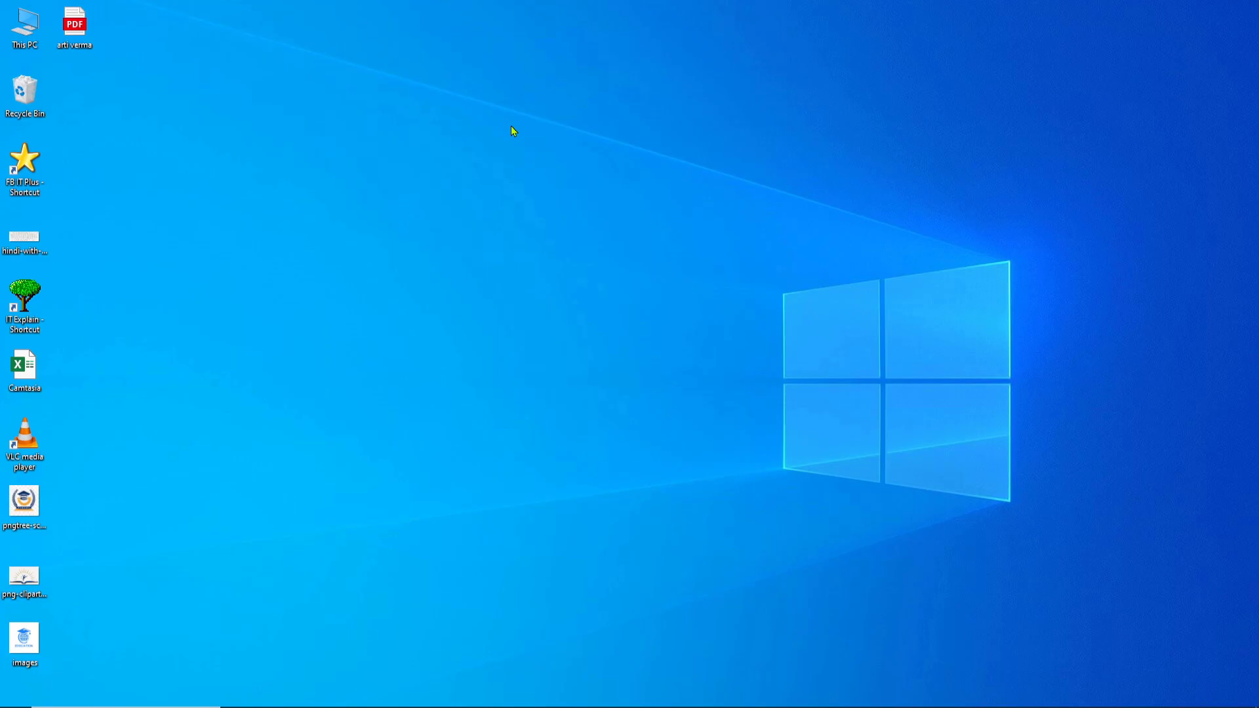
right_click(76, 20)
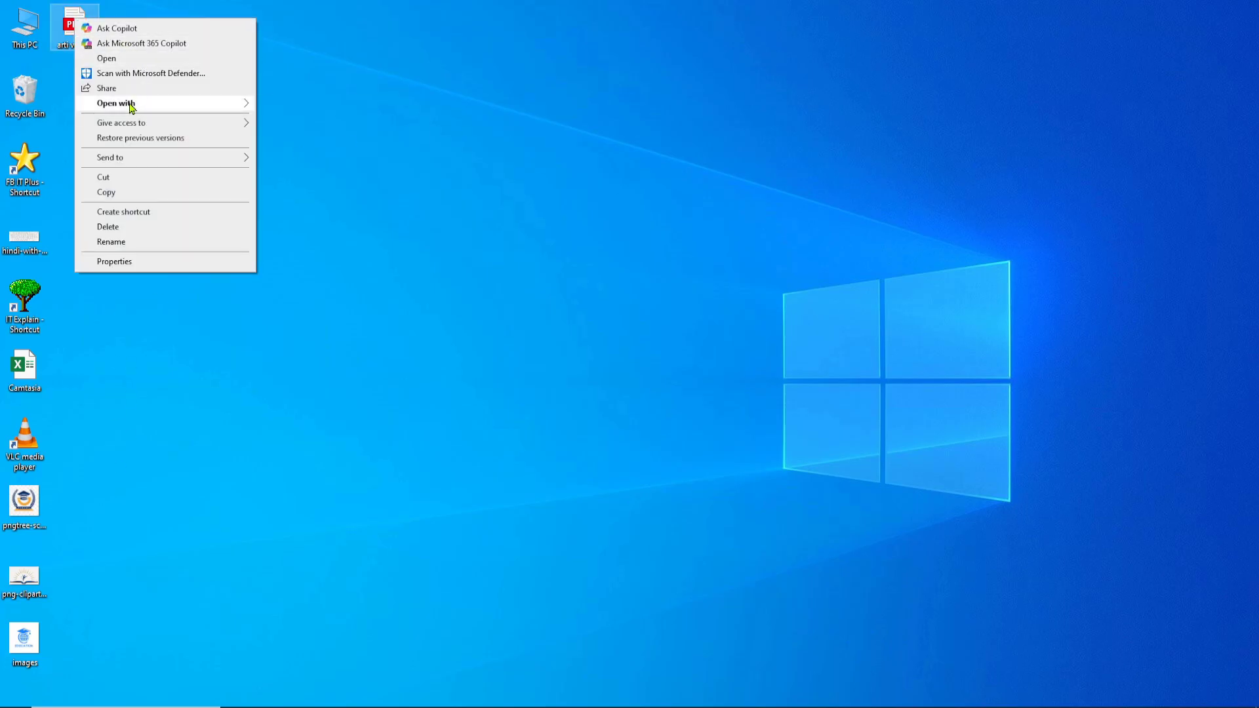
mouse_move(131, 106)
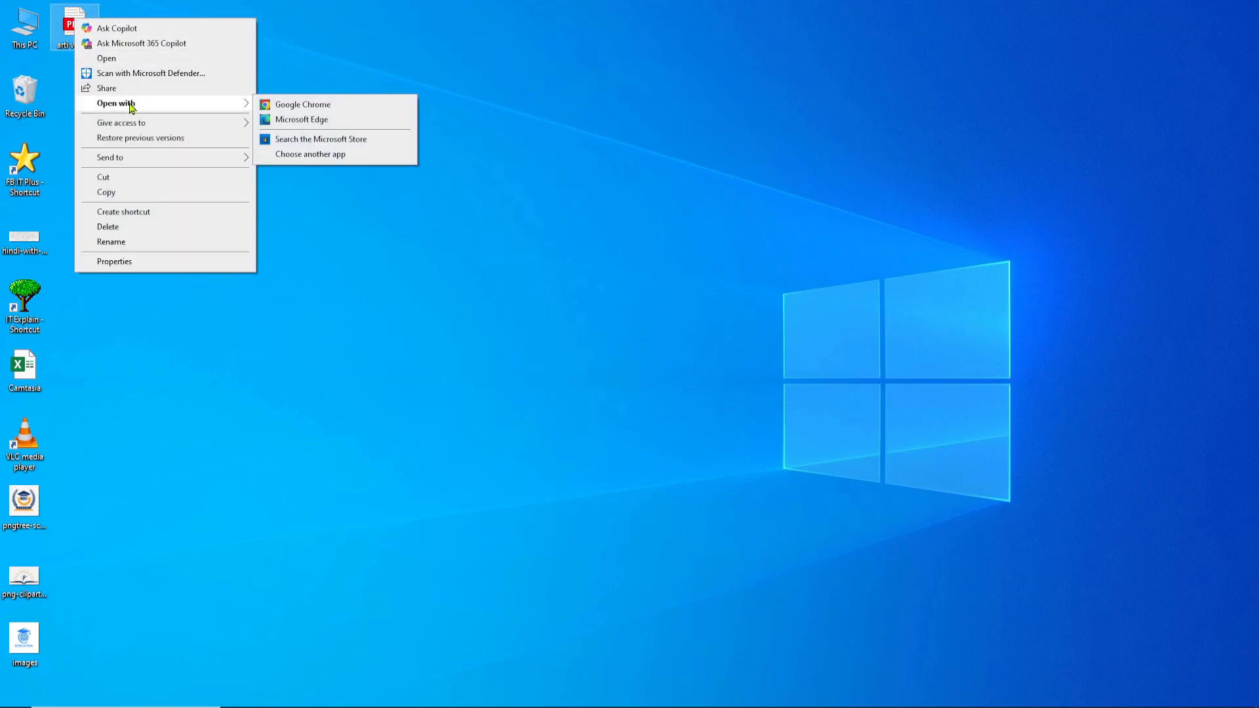
click(314, 107)
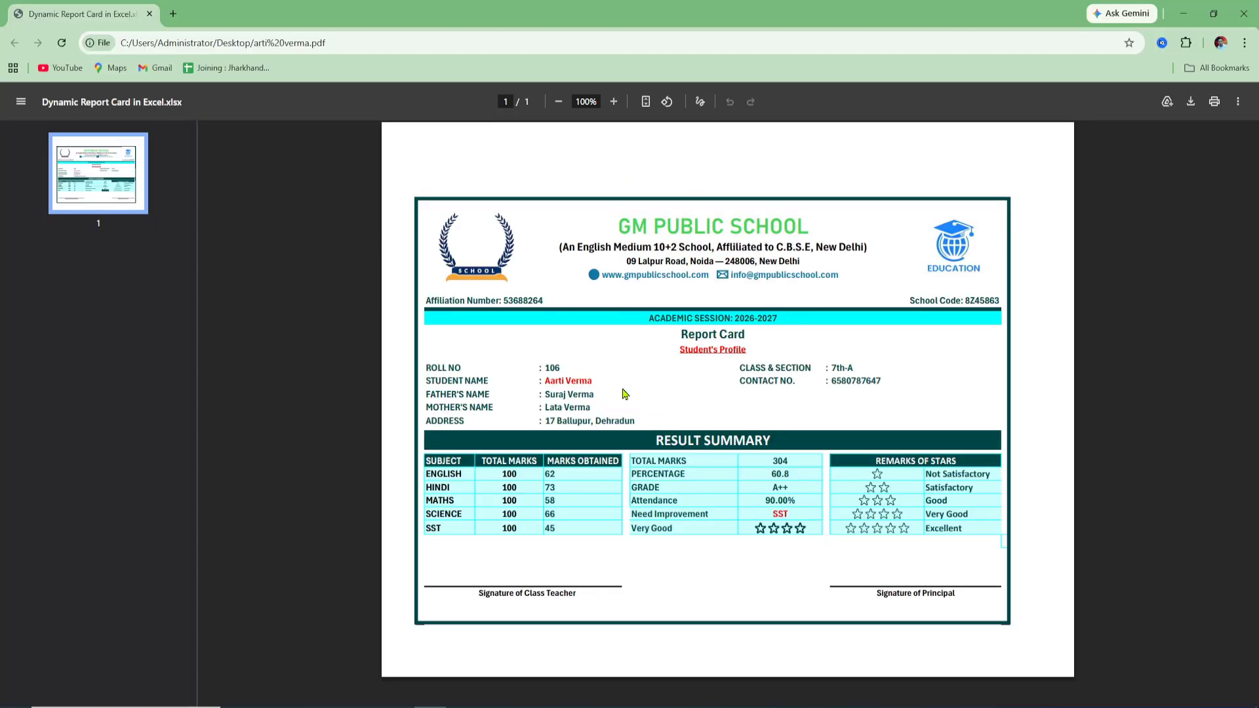
click(1244, 13)
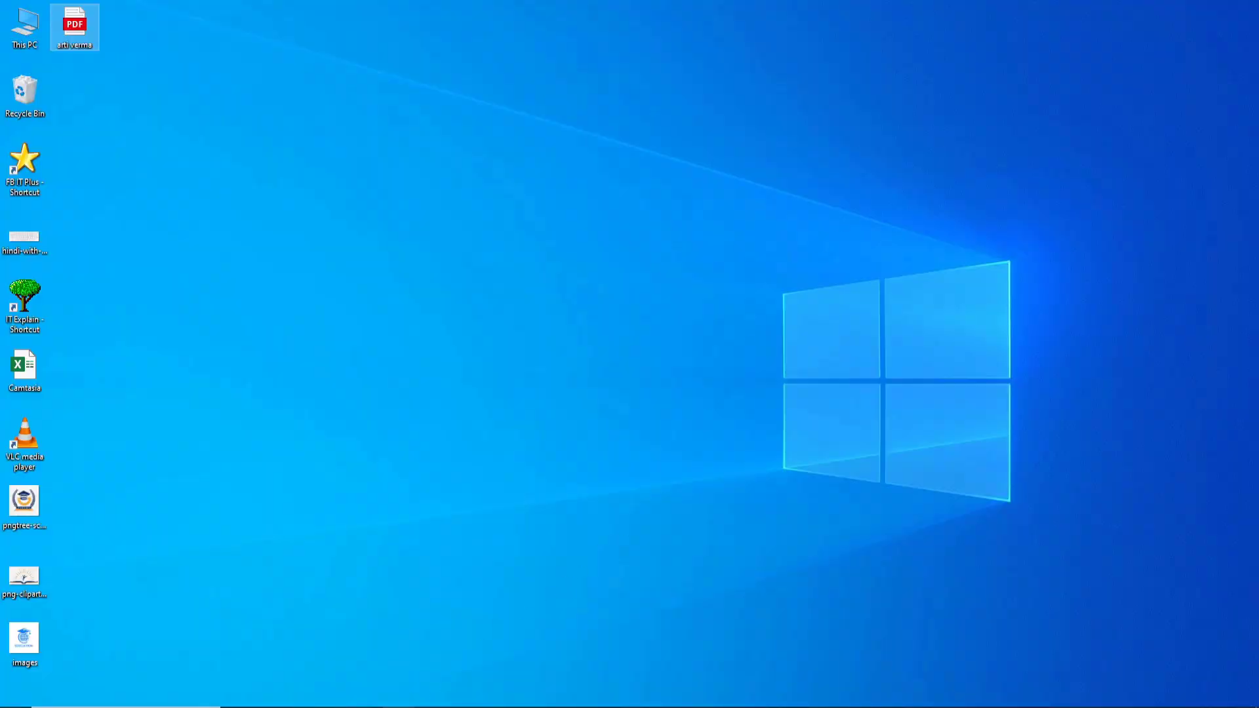
click(367, 707)
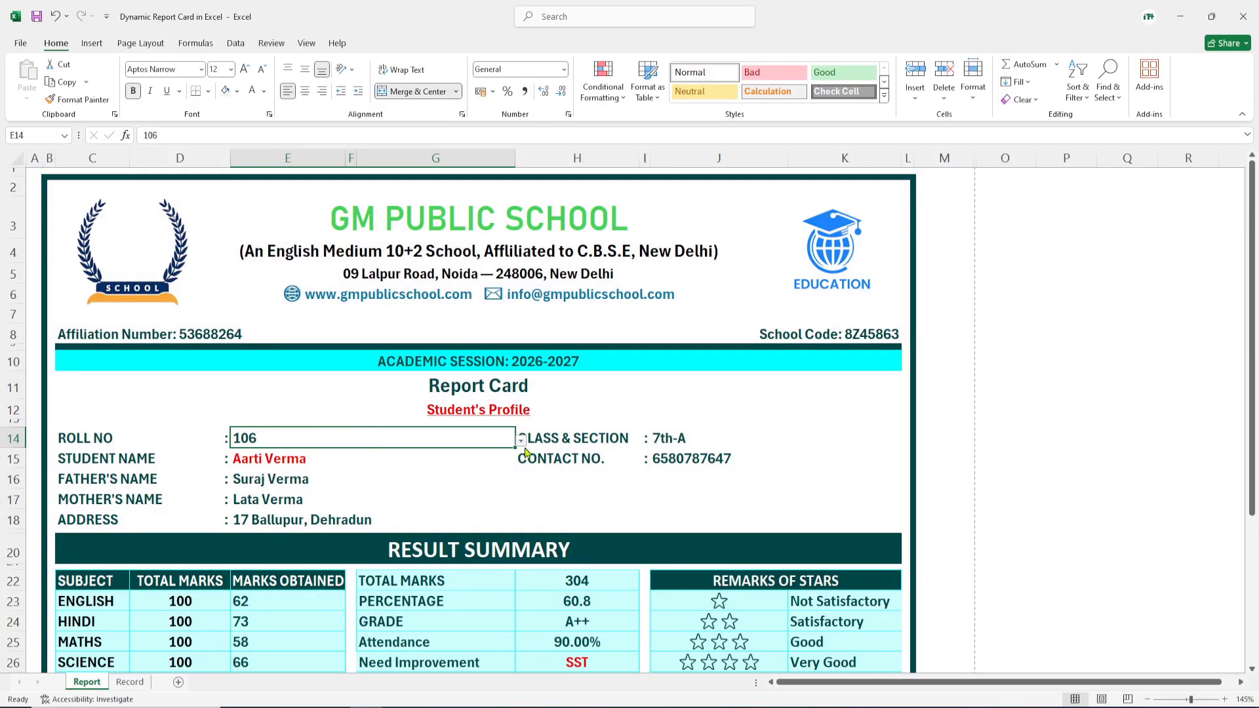
Step: Switch the report card to roll number 109 and check it in print preview
click(522, 441)
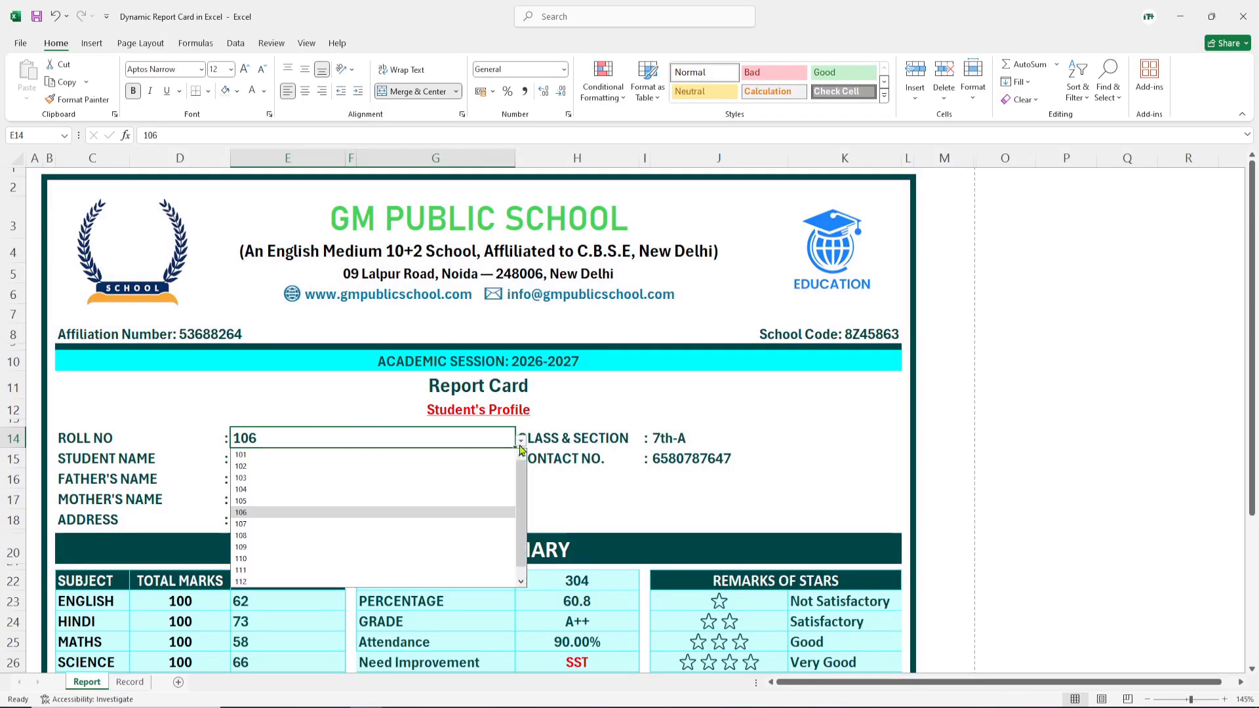
click(241, 547)
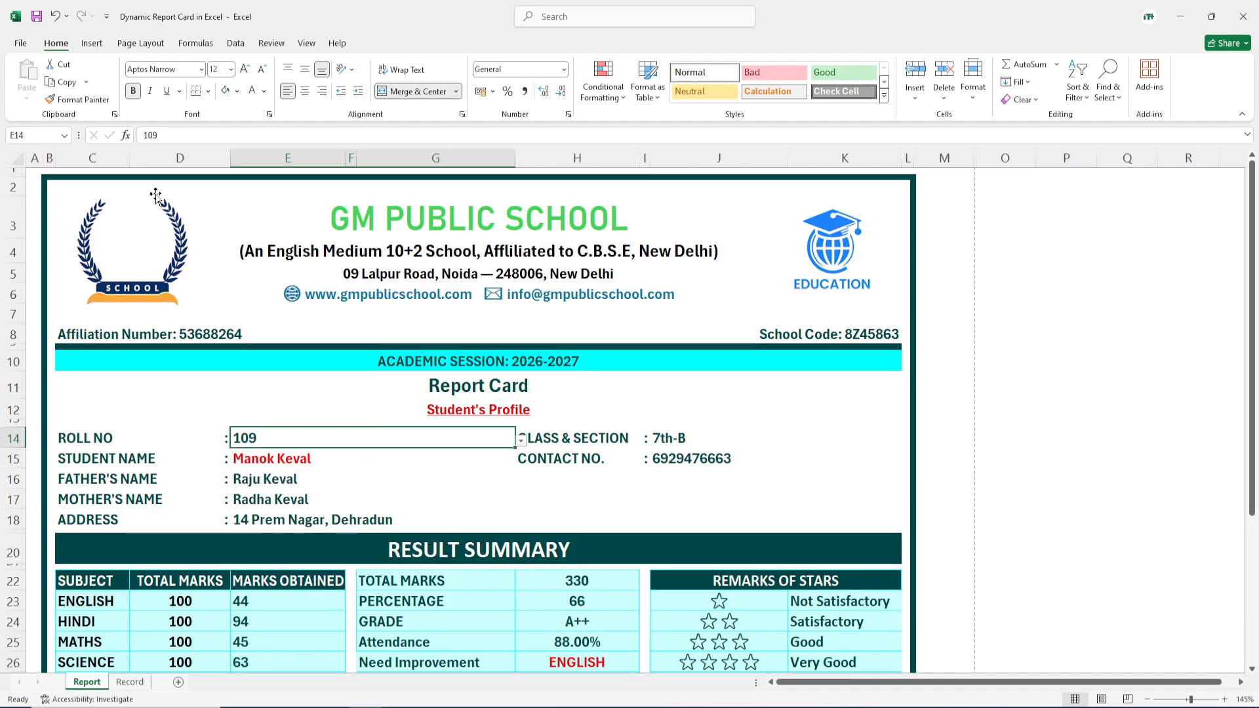
key(ctrl+p)
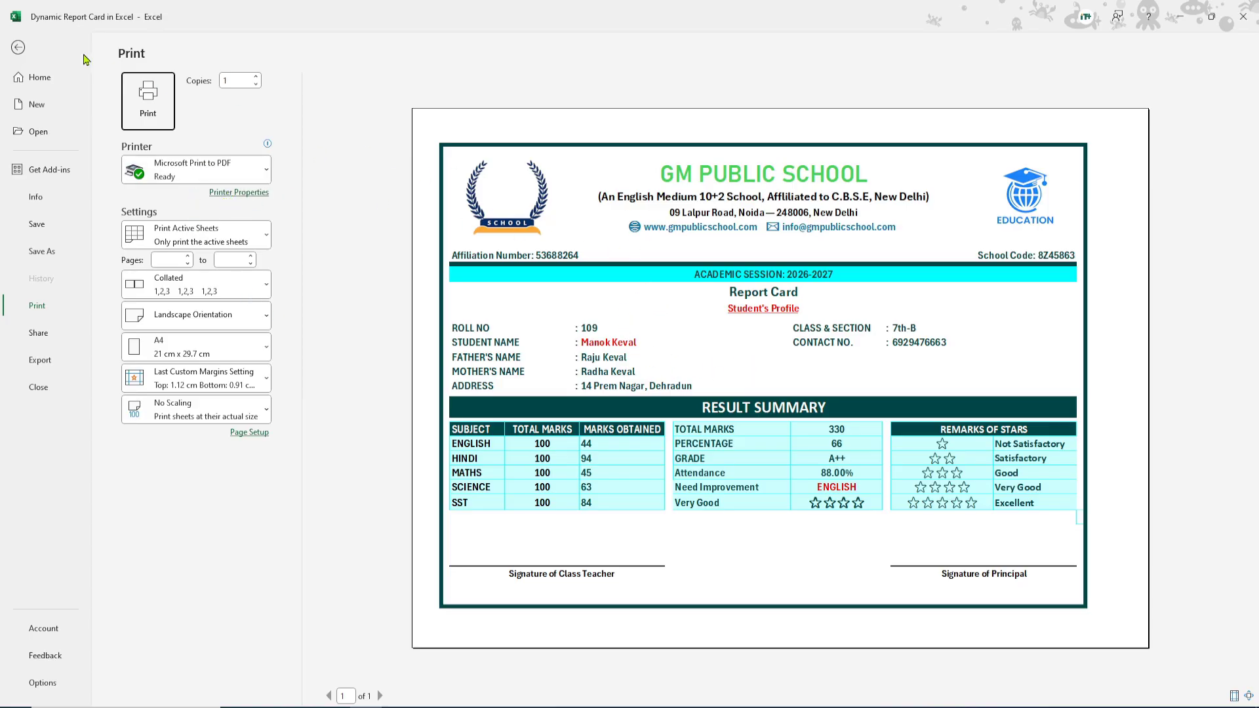
click(17, 48)
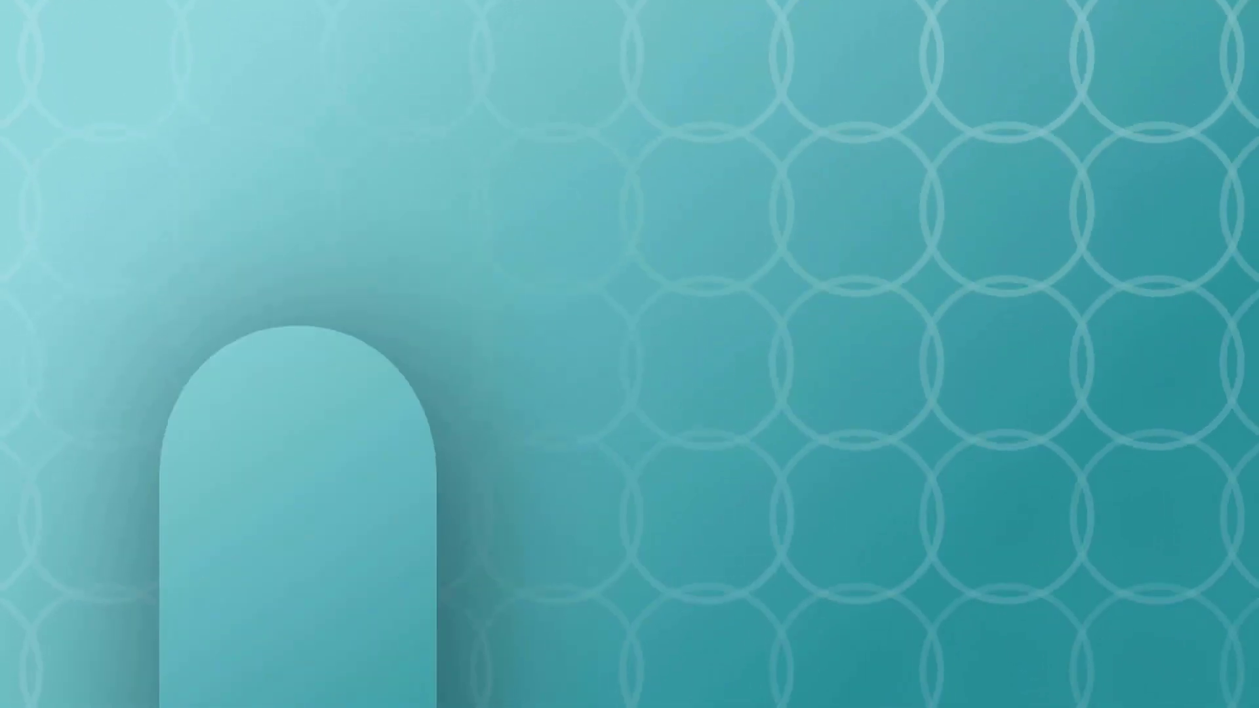